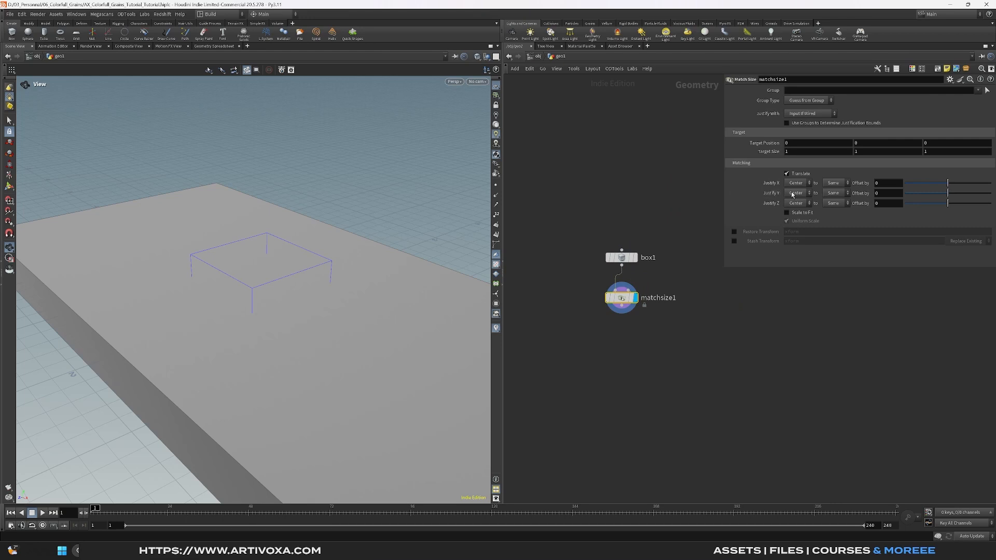
Step: Set the Match Size node's Y justification to Min so the box rests on the ground plane
{"action": "left_click", "coordinate": [796, 204]}
{"action": "right_click_drag", "start_coordinate": [315, 207], "coordinate": [279, 327]}
{"action": "left_click_drag", "start_coordinate": [280, 327], "coordinate": [364, 275]}
{"action": "mouse_move", "coordinate": [232, 338]}
{"action": "left_mouse_down"}
{"action": "mouse_move", "coordinate": [217, 358]}
{"action": "mouse_move", "coordinate": [245, 341]}
{"action": "left_mouse_up"}
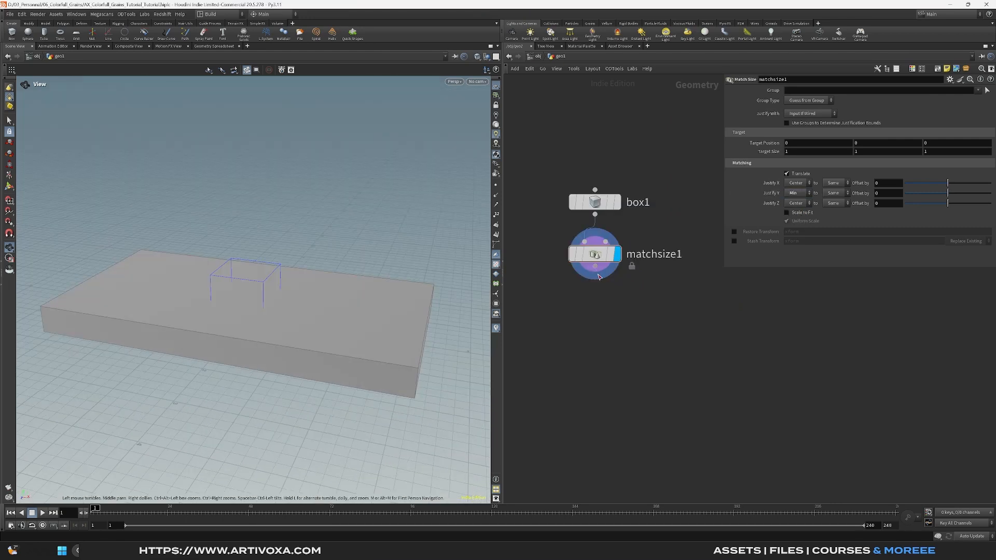
Step: Add a FLIP DOP Source node below matchsize1 and display its output
{"action": "left_click", "coordinate": [595, 266]}
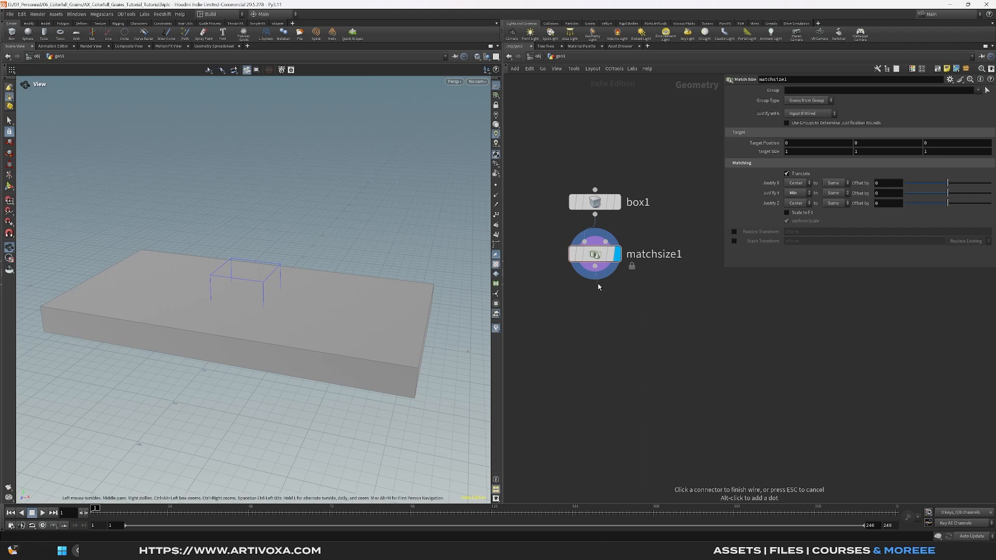
{"action": "key", "text": "Tab"}
{"action": "type", "text": "flip dop"}
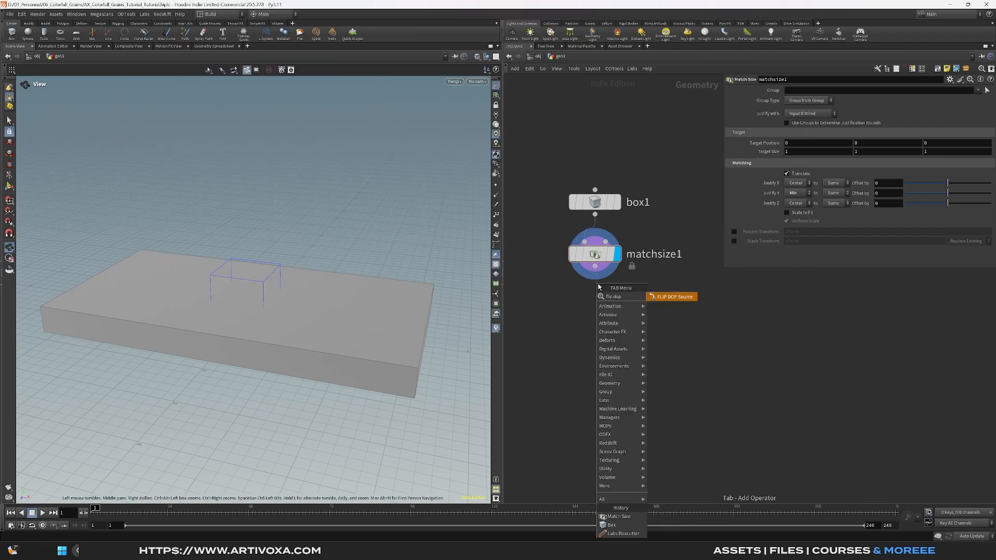
{"action": "key", "text": "Return"}
{"action": "key", "text": "Return"}
{"action": "left_click", "coordinate": [617, 311]}
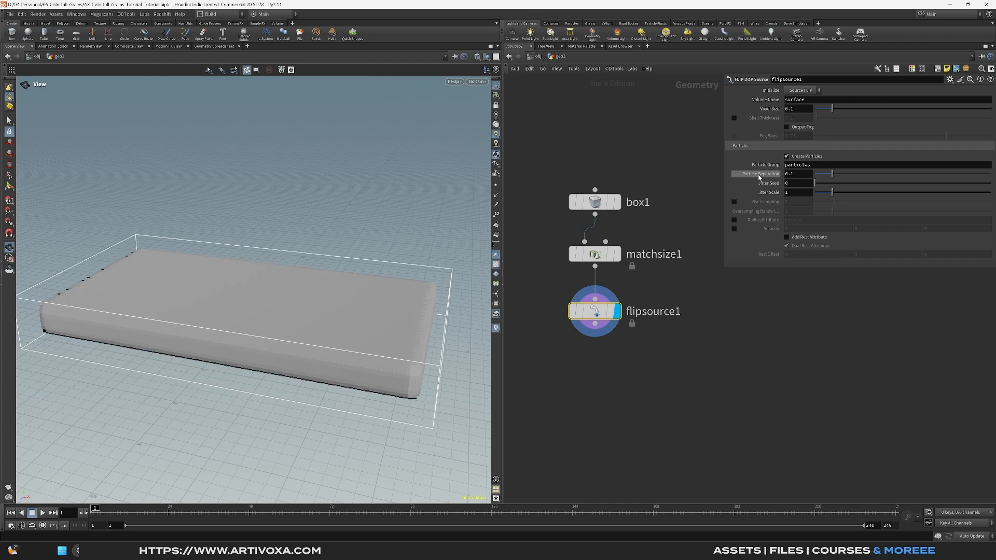
{"action": "key", "text": "Tab"}
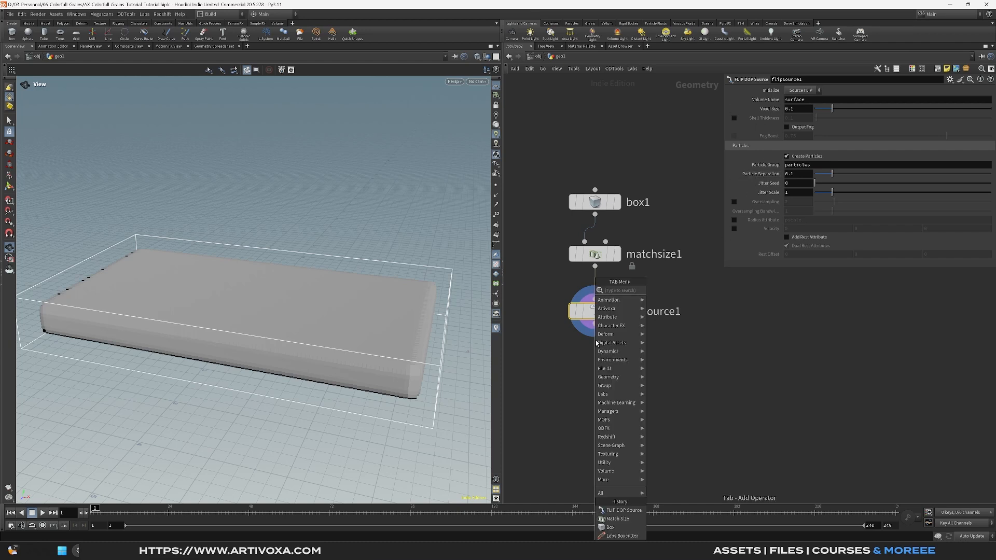
{"action": "left_click", "coordinate": [669, 295]}
{"action": "left_click", "coordinate": [978, 91]}
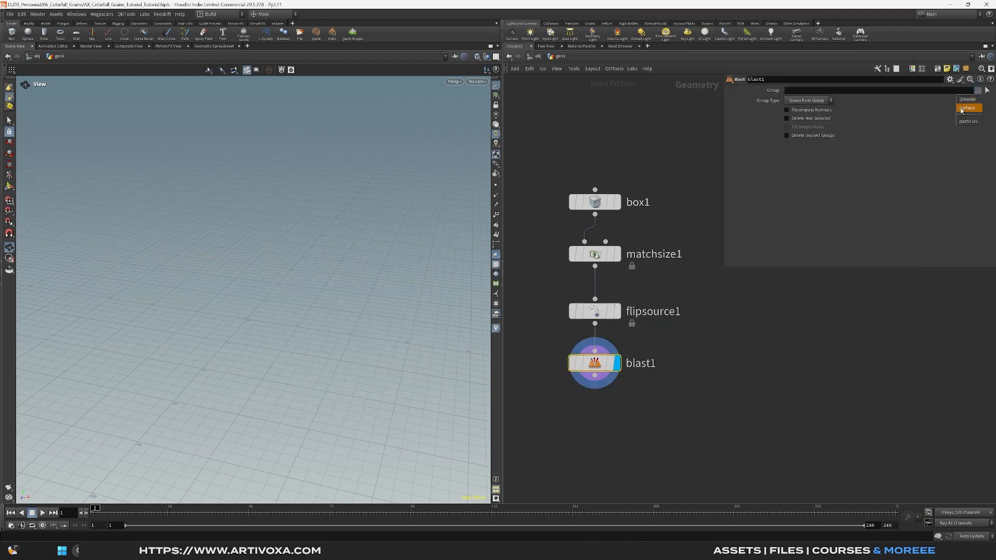
{"action": "left_click", "coordinate": [964, 111]}
Step: Connect a Null node to the output of blast1 and rename it OUT_SOURCE
{"action": "left_click", "coordinate": [594, 375]}
{"action": "left_click", "coordinate": [594, 398]}
{"action": "type", "text": "null"}
{"action": "key", "text": "Return"}
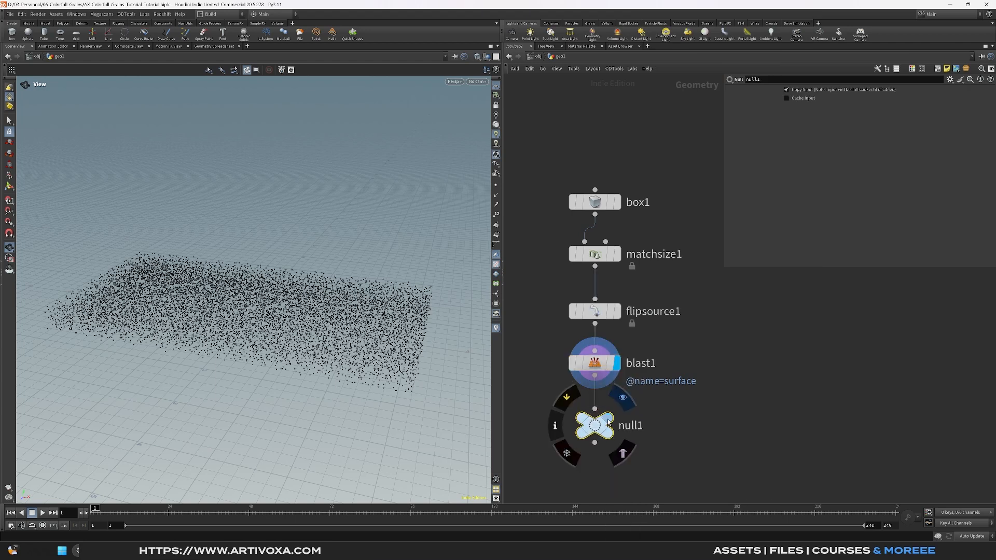
{"action": "double_click", "coordinate": [622, 426]}
{"action": "type", "text": "OUT_SOURCE"}
{"action": "key", "text": "Return"}
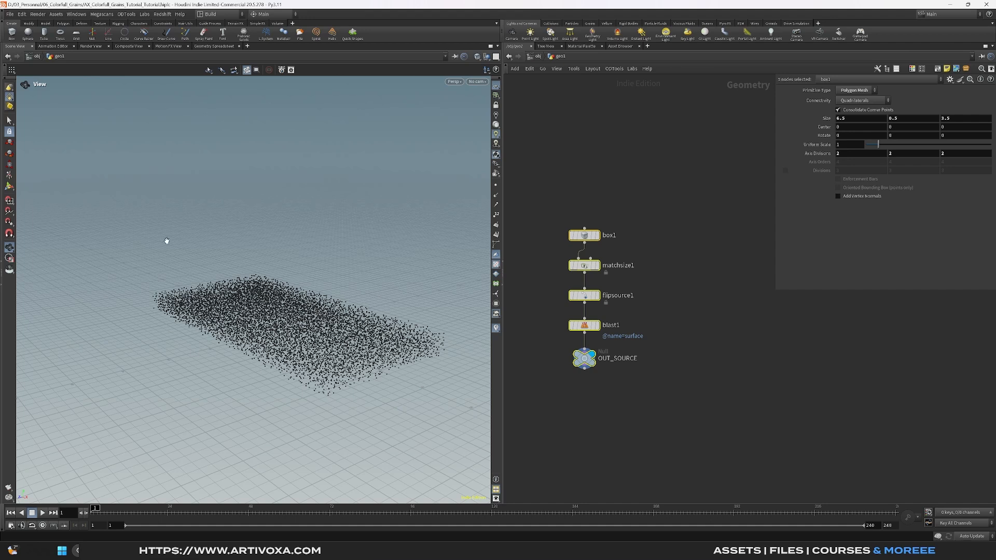
Step: Branch a second Blast node off the output of matchsize1, beside the source chain
{"action": "left_click", "coordinate": [655, 273]}
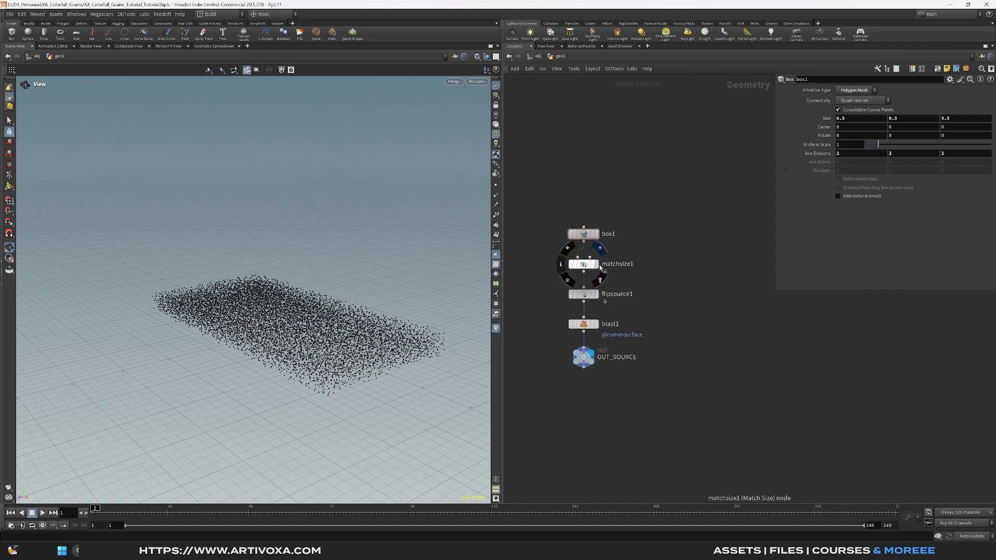
{"action": "left_click_drag", "start_coordinate": [583, 271], "coordinate": [727, 289]}
{"action": "type", "text": "blast"}
{"action": "key", "text": "Return"}
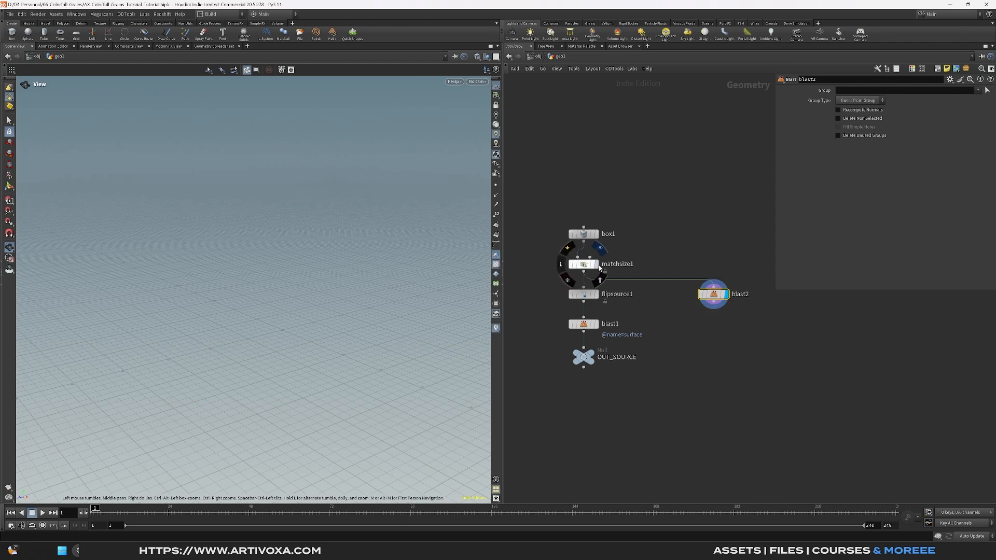
Step: Display matchsize1 and turn on primitive numbers in the viewport to identify the box's faces
{"action": "left_click", "coordinate": [596, 264]}
{"action": "left_click", "coordinate": [582, 264]}
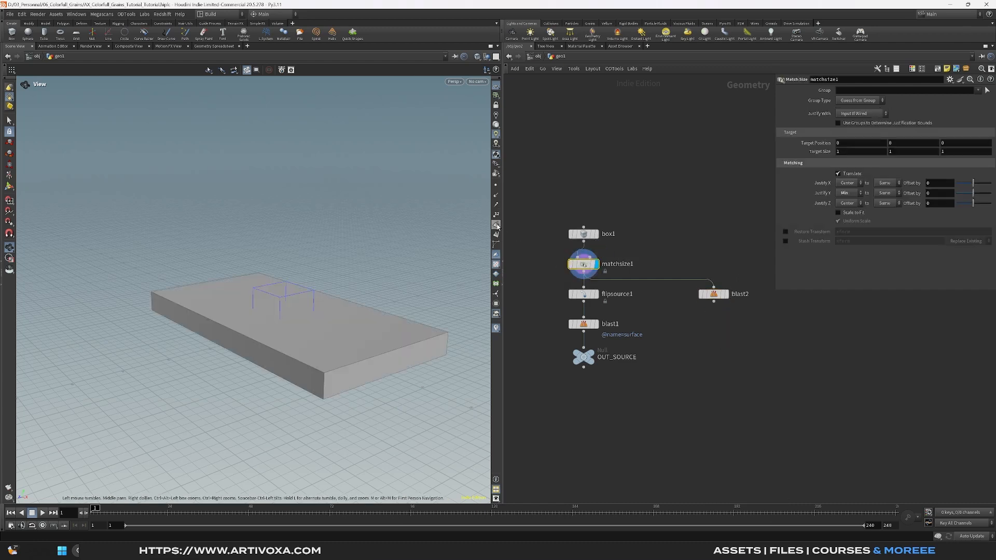
{"action": "left_click", "coordinate": [496, 235]}
{"action": "scroll", "coordinate": [283, 321], "scroll_direction": "up", "scroll_amount": 3}
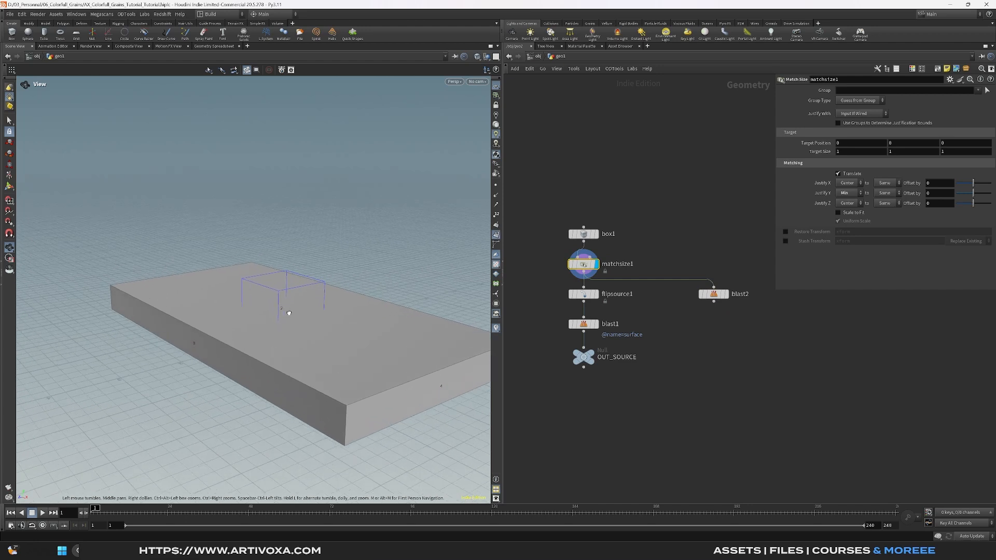
{"action": "left_click_drag", "start_coordinate": [286, 314], "coordinate": [297, 312]}
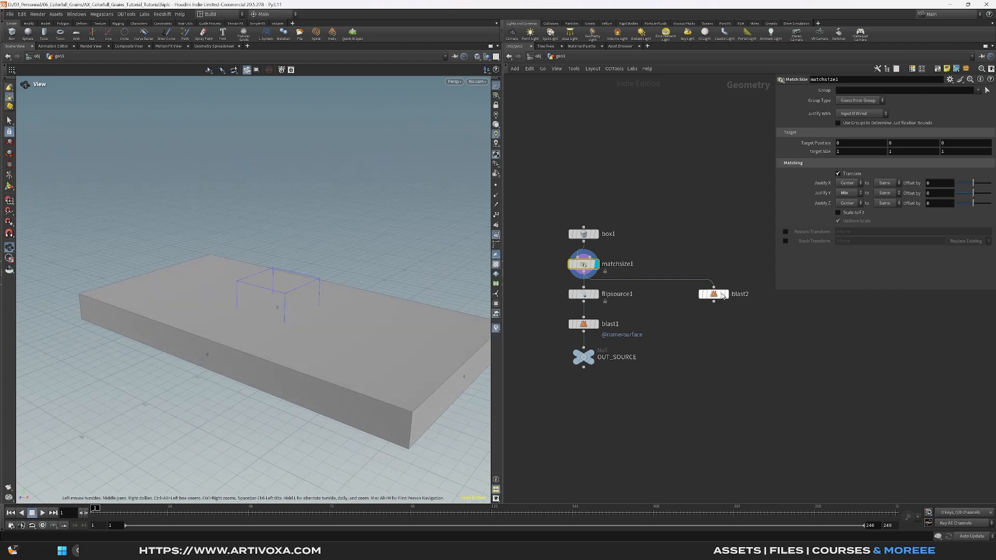
Step: Display blast2 and set its group to 2 to remove the box's top face
{"action": "left_click", "coordinate": [724, 294]}
{"action": "left_click", "coordinate": [712, 294]}
{"action": "left_click", "coordinate": [875, 90]}
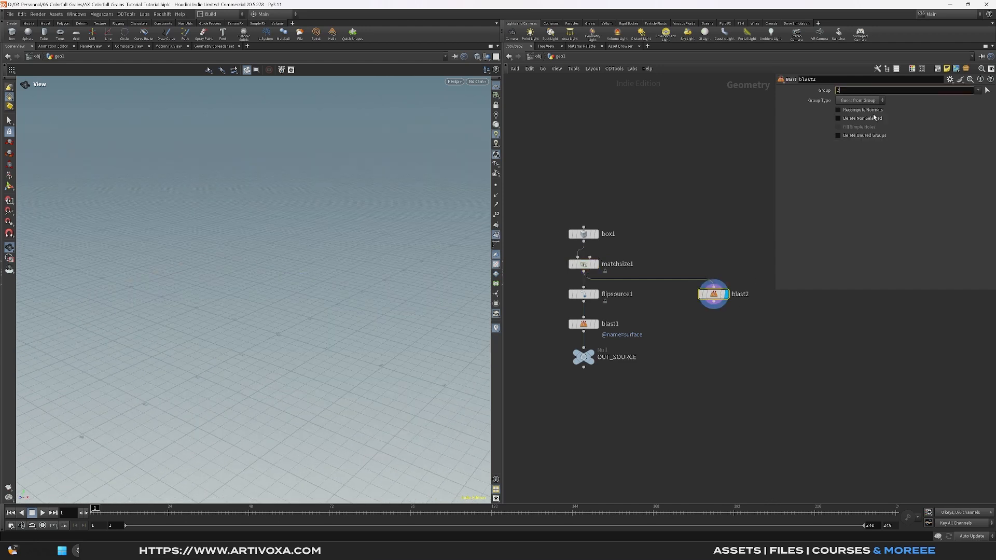
{"action": "type", "text": "2"}
{"action": "key", "text": "Return"}
{"action": "left_click_drag", "start_coordinate": [454, 352], "coordinate": [288, 324]}
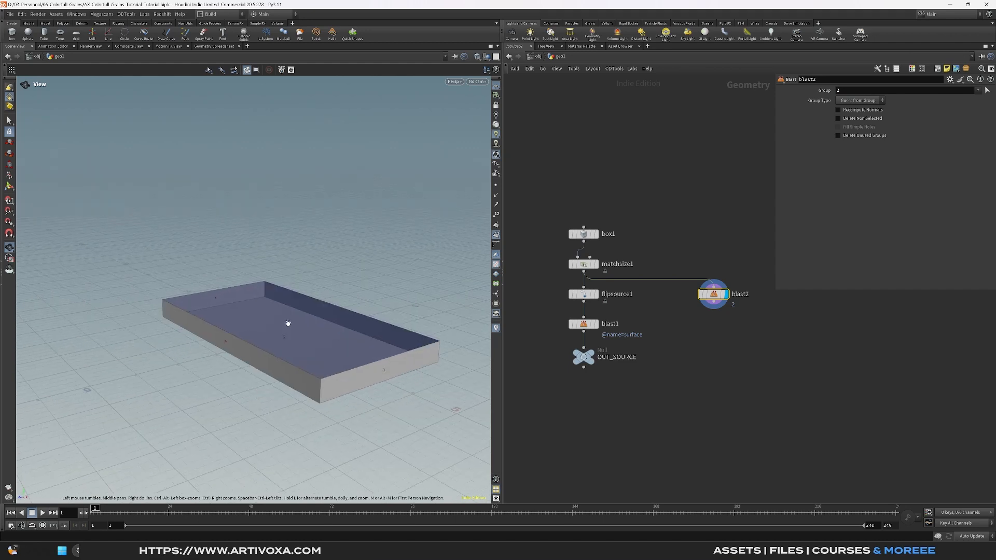
Step: Add a PolyExtrude after blast2 with distance 0.2 and Output Back enabled to thicken the tray walls
{"action": "right_click", "coordinate": [714, 303]}
{"action": "type", "text": "p"}
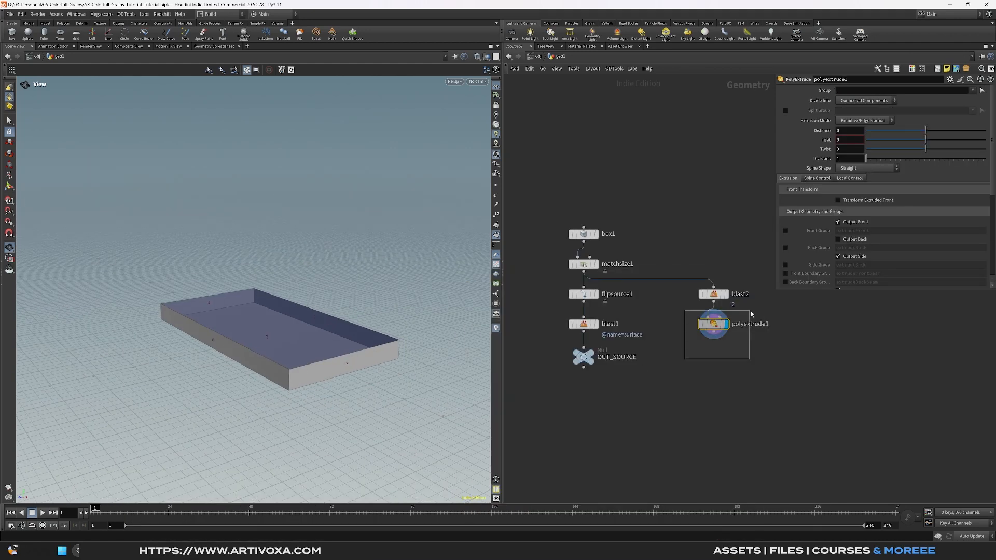
{"action": "left_click_drag", "start_coordinate": [265, 385], "coordinate": [244, 329]}
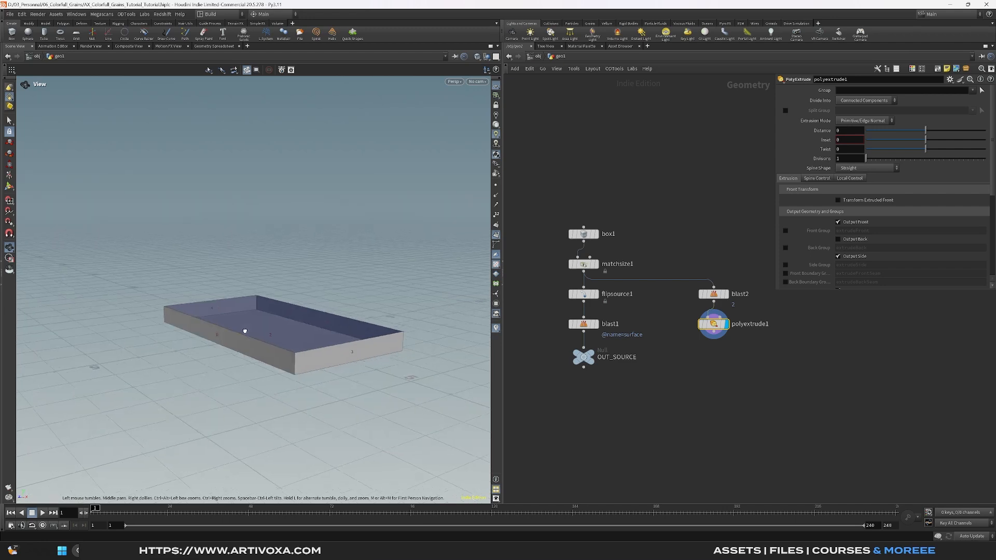
{"action": "left_click", "coordinate": [852, 132]}
{"action": "type", "text": ".2"}
{"action": "key", "text": "Return"}
{"action": "left_click", "coordinate": [838, 239]}
{"action": "scroll", "coordinate": [333, 344], "scroll_direction": "up", "scroll_amount": 3}
{"action": "left_click_drag", "start_coordinate": [333, 344], "coordinate": [371, 349]}
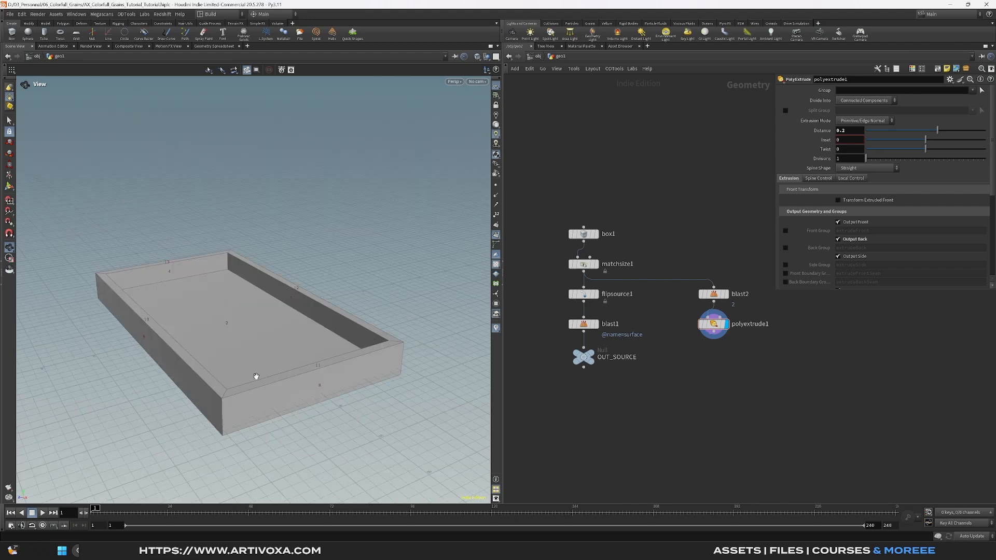
{"action": "left_click_drag", "start_coordinate": [217, 252], "coordinate": [238, 282]}
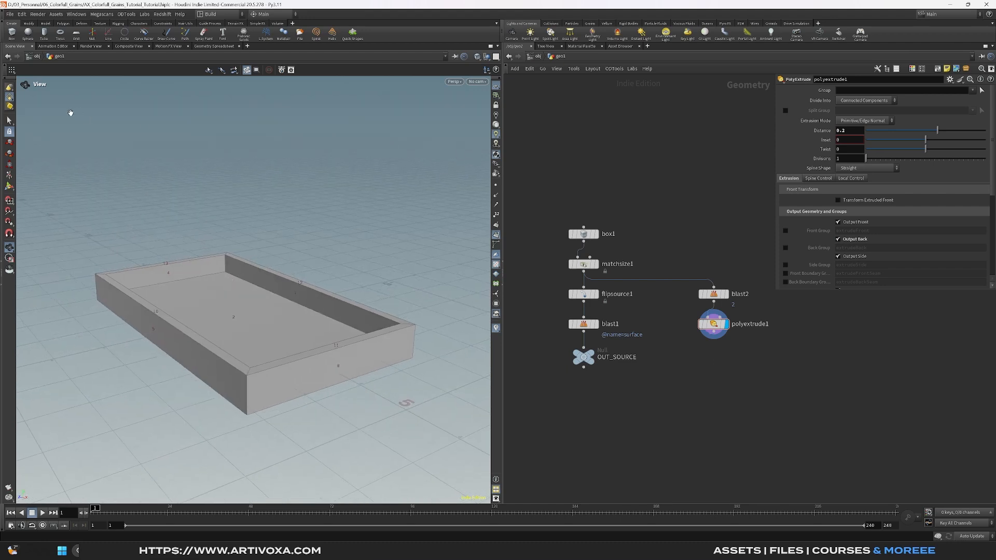
Step: Extrude the tray's four top rim faces upward with a second PolyExtrude at a distance of 0.85
{"action": "key", "text": "s"}
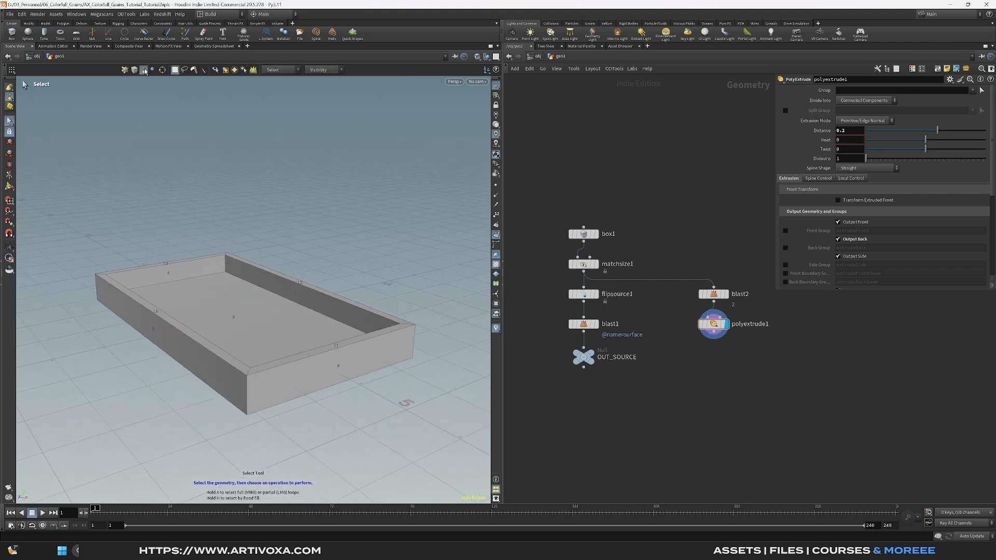
{"action": "left_click", "coordinate": [188, 260]}
{"action": "left_click", "coordinate": [330, 344], "text": "shift"}
{"action": "left_click", "coordinate": [226, 356], "text": "shift"}
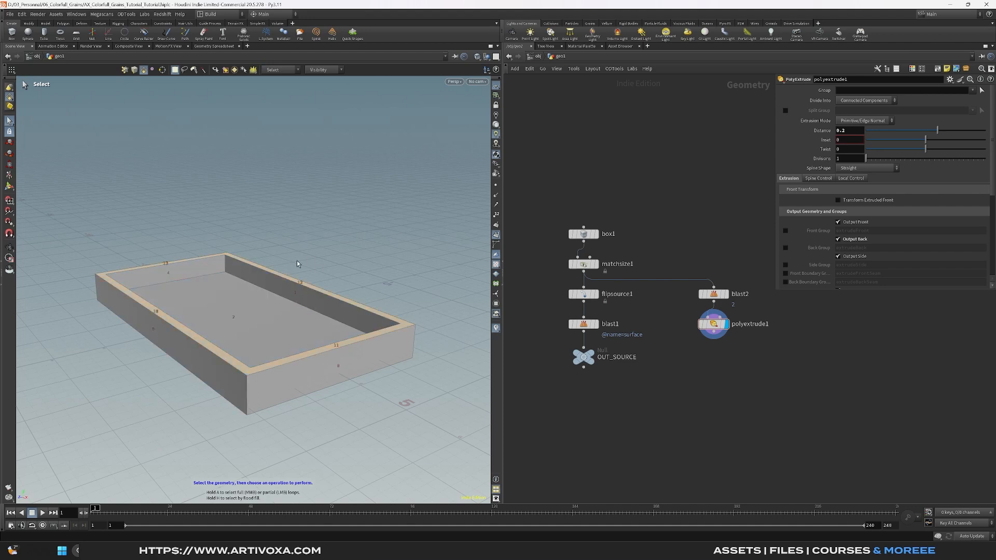
{"action": "key", "text": "Tab"}
{"action": "type", "text": "polyex"}
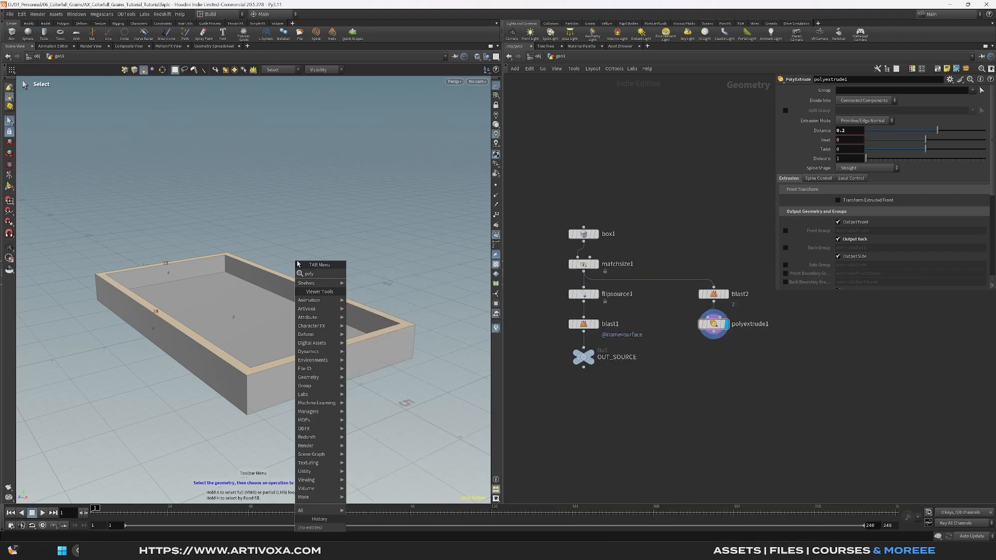
{"action": "key", "text": "Return"}
{"action": "left_click_drag", "start_coordinate": [154, 263], "coordinate": [153, 201]}
{"action": "double_click", "coordinate": [846, 133]}
{"action": "type", "text": "0.85"}
{"action": "key", "text": "Return"}
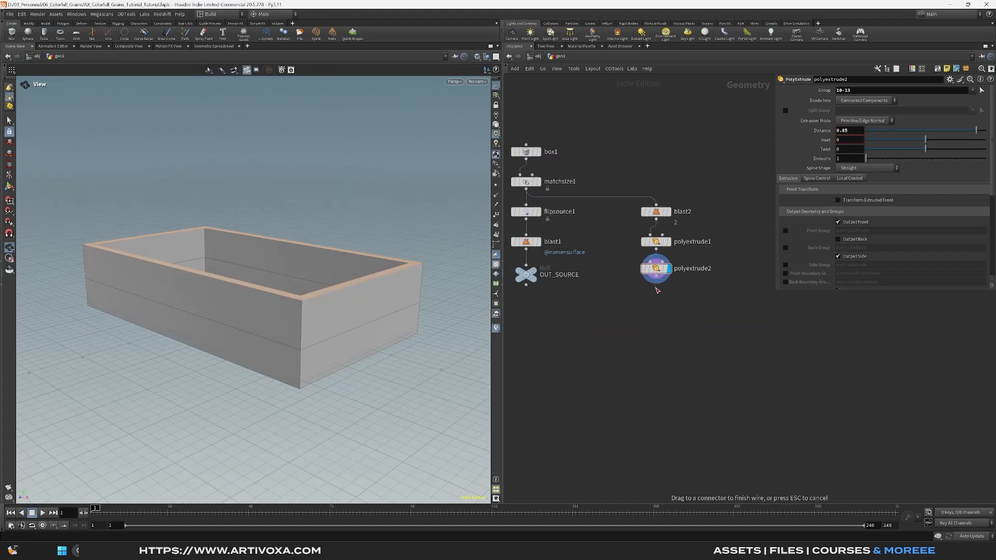
Step: Add a Collision Source node below polyextrude2
{"action": "key", "text": "Tab"}
{"action": "type", "text": "vo"}
{"action": "key", "text": "BackSpace"}
{"action": "key", "text": "BackSpace"}
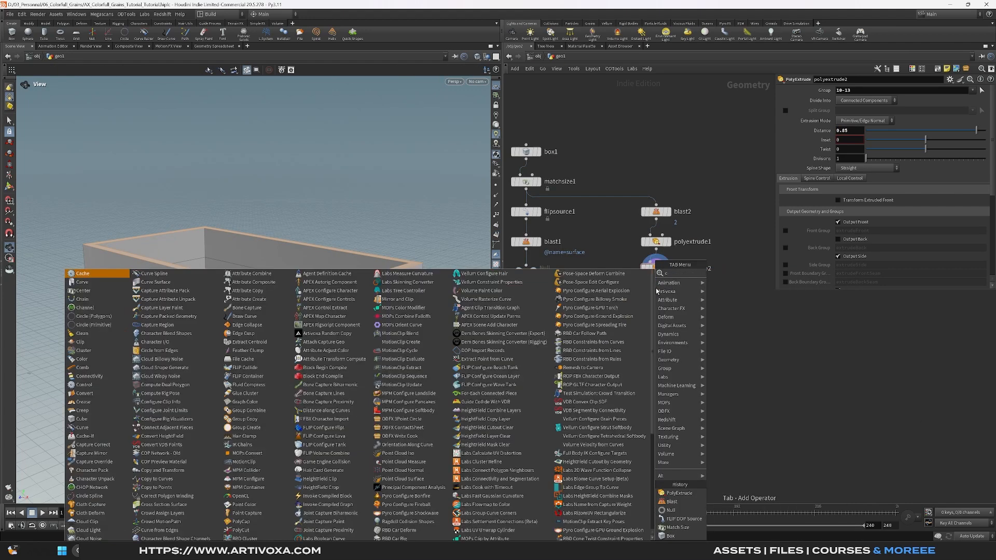
{"action": "type", "text": "coll"}
{"action": "key", "text": "Return"}
{"action": "left_click", "coordinate": [657, 306]}
Step: Connect a Null node to the first output of collisionsource1 and rename it COL_GEO
{"action": "left_click", "coordinate": [650, 314]}
{"action": "key", "text": "Tab"}
{"action": "type", "text": "nul"}
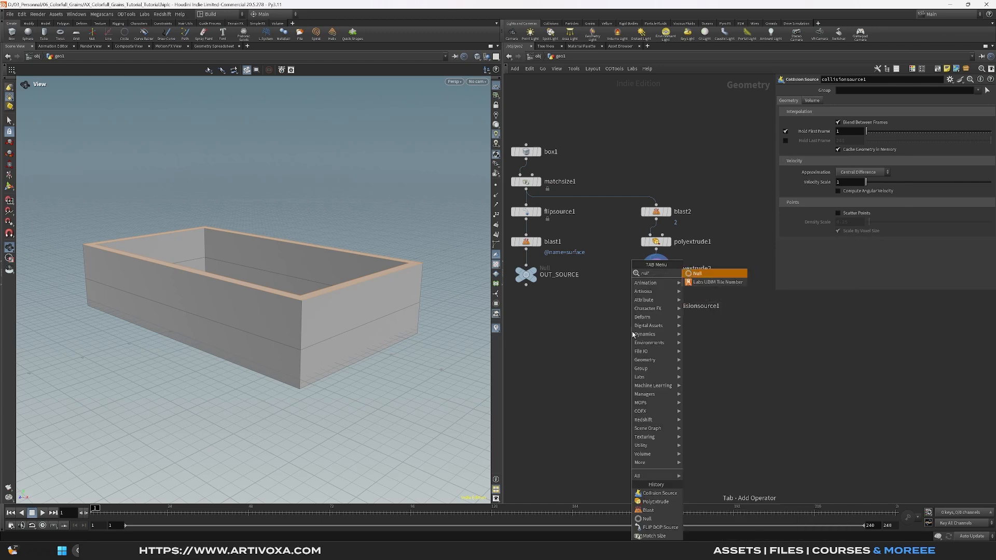
{"action": "key", "text": "Return"}
{"action": "left_click", "coordinate": [632, 335]}
{"action": "scroll", "coordinate": [632, 334], "scroll_direction": "up", "scroll_amount": 3}
{"action": "left_click_drag", "start_coordinate": [632, 343], "coordinate": [624, 352]}
{"action": "left_click", "coordinate": [635, 345]}
{"action": "left_click", "coordinate": [654, 355]}
{"action": "type", "text": "COL_GEO"}
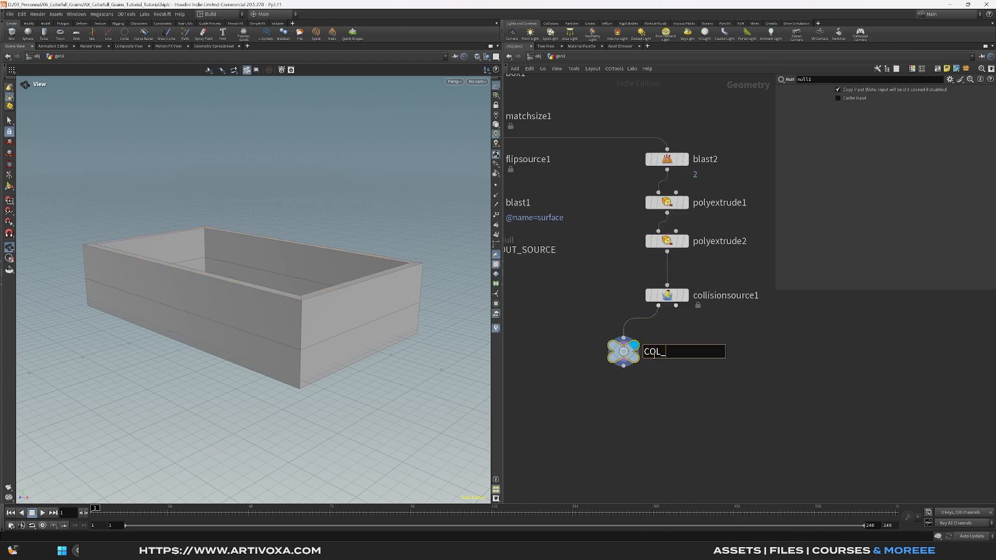
{"action": "key", "text": "Return"}
Step: Connect another Null node to the second output of collisionsource1 and display it
{"action": "left_click", "coordinate": [667, 295]}
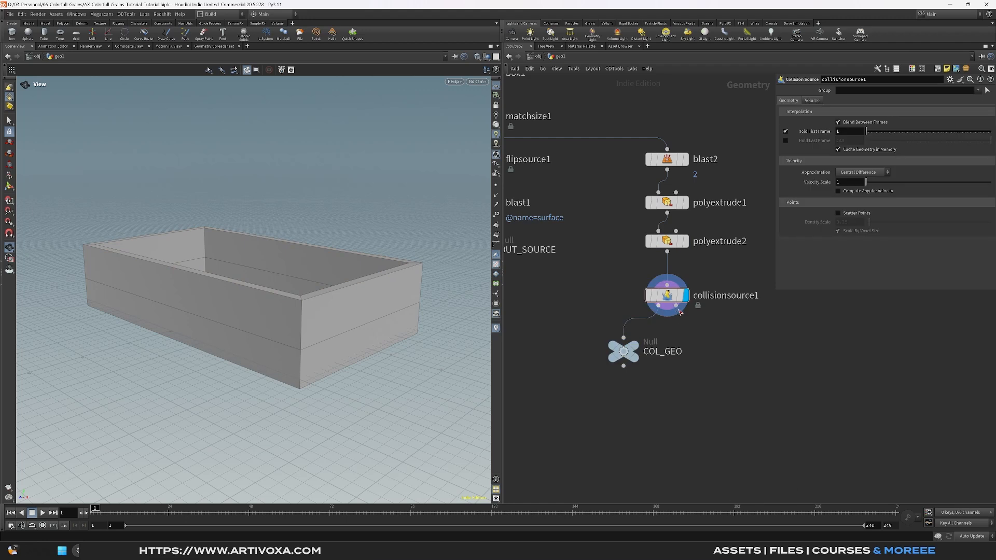
{"action": "key", "text": "Tab"}
{"action": "type", "text": "null"}
{"action": "key", "text": "Return"}
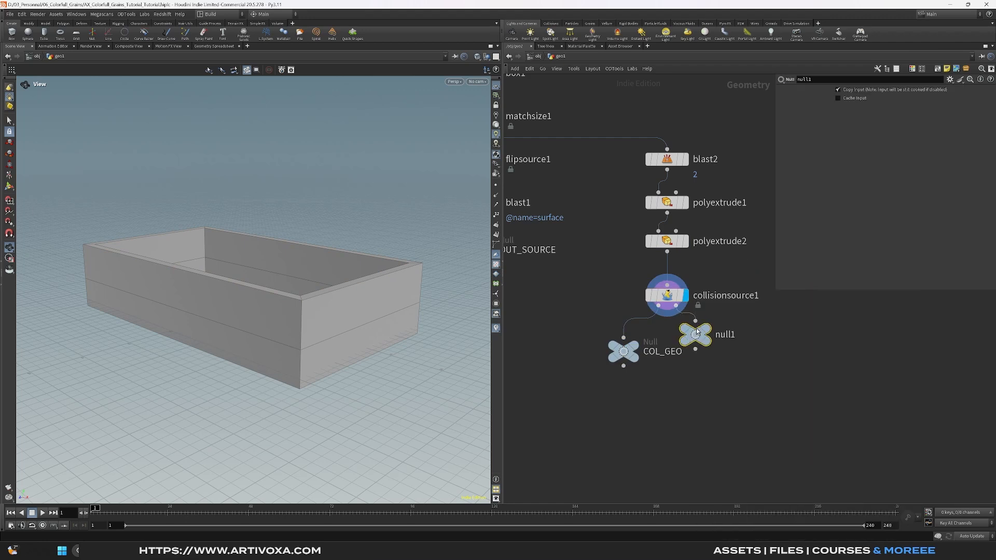
{"action": "left_click", "coordinate": [711, 351]}
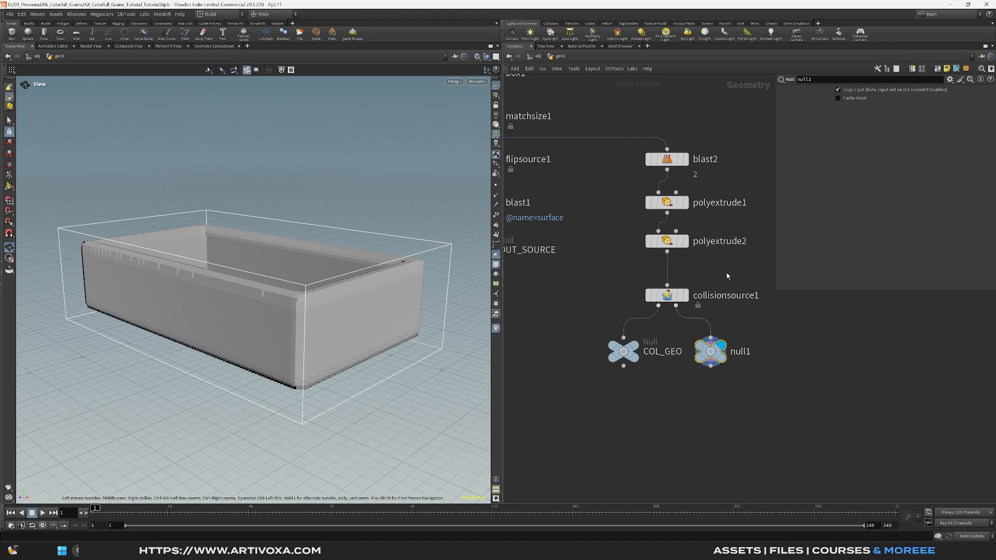
Step: Set the Collision Source's volume voxel size to 0.025
{"action": "left_click", "coordinate": [667, 295]}
{"action": "left_click", "coordinate": [813, 103]}
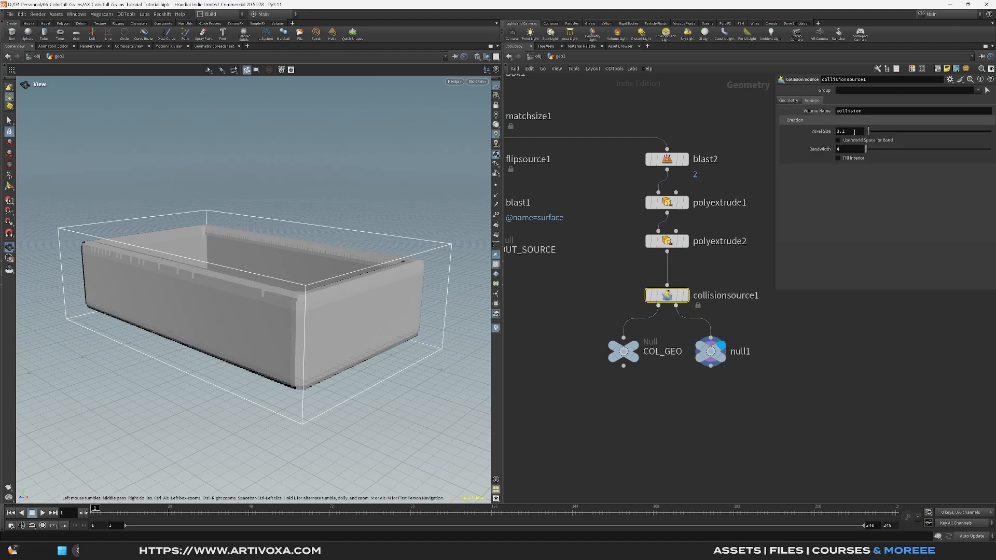
{"action": "left_click_drag", "start_coordinate": [847, 133], "coordinate": [843, 134]}
{"action": "type", "text": "025"}
{"action": "key", "text": "Return"}
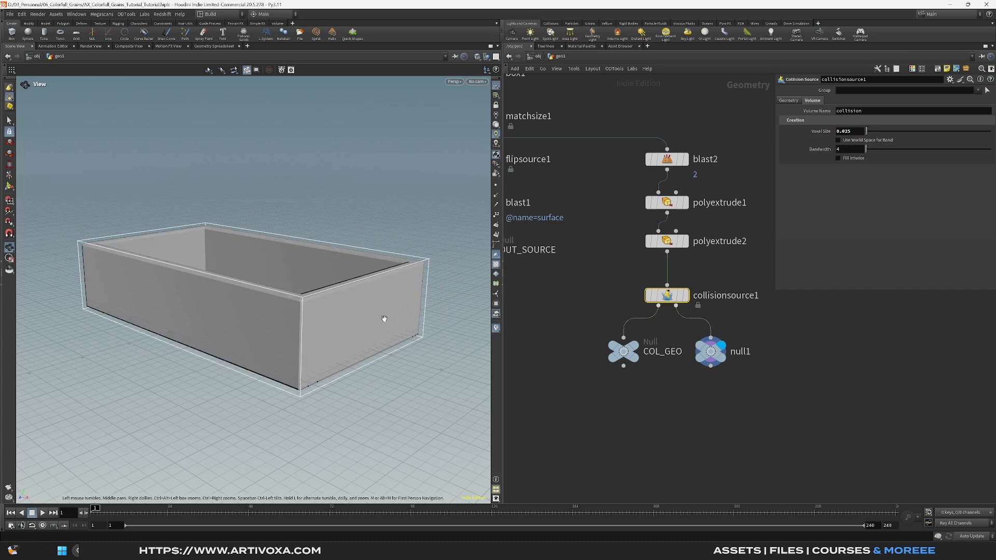
Step: Rename the collision volume null COL_VOL and line up OUT_SOURCE with the two collision nulls in one row
{"action": "double_click", "coordinate": [740, 351]}
{"action": "type", "text": "COL_VOL"}
{"action": "key", "text": "Return"}
{"action": "key", "text": "h"}
{"action": "left_click_drag", "start_coordinate": [695, 361], "coordinate": [698, 361]}
{"action": "left_click_drag", "start_coordinate": [634, 357], "coordinate": [633, 356]}
{"action": "left_click_drag", "start_coordinate": [529, 283], "coordinate": [530, 351]}
{"action": "key", "text": "h"}
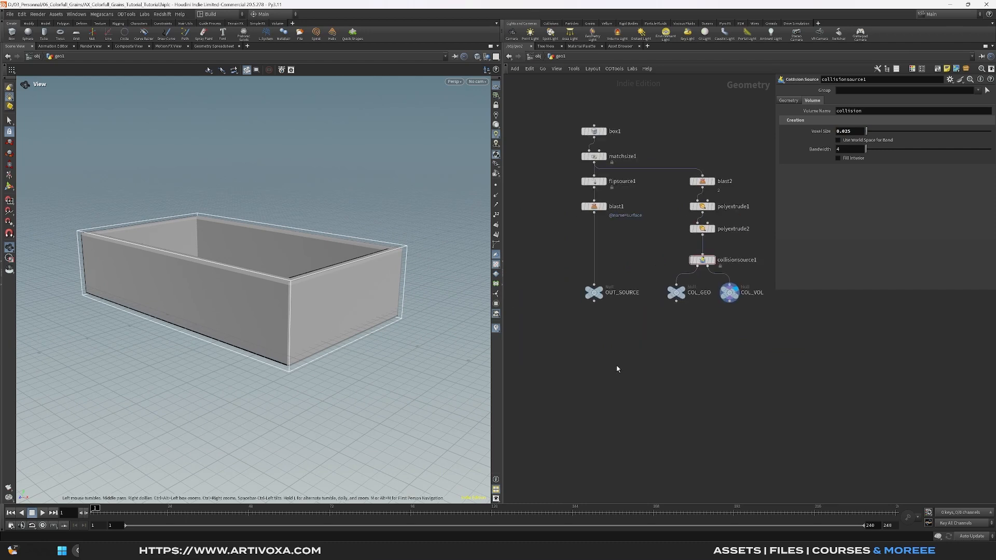
Step: Add a DOP Network below the OUT_SOURCE null and rename it FLIP_SIM
{"action": "key", "text": "Tab"}
{"action": "type", "text": "do"}
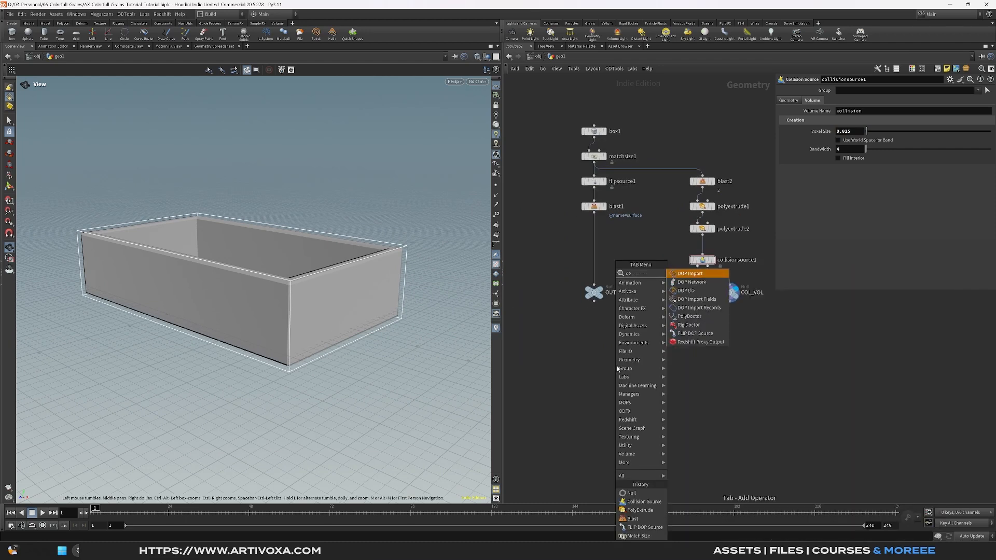
{"action": "key", "text": "Down"}
{"action": "key", "text": "Return"}
{"action": "left_click", "coordinate": [596, 365]}
{"action": "left_click", "coordinate": [617, 366]}
{"action": "type", "text": "FLIP"}
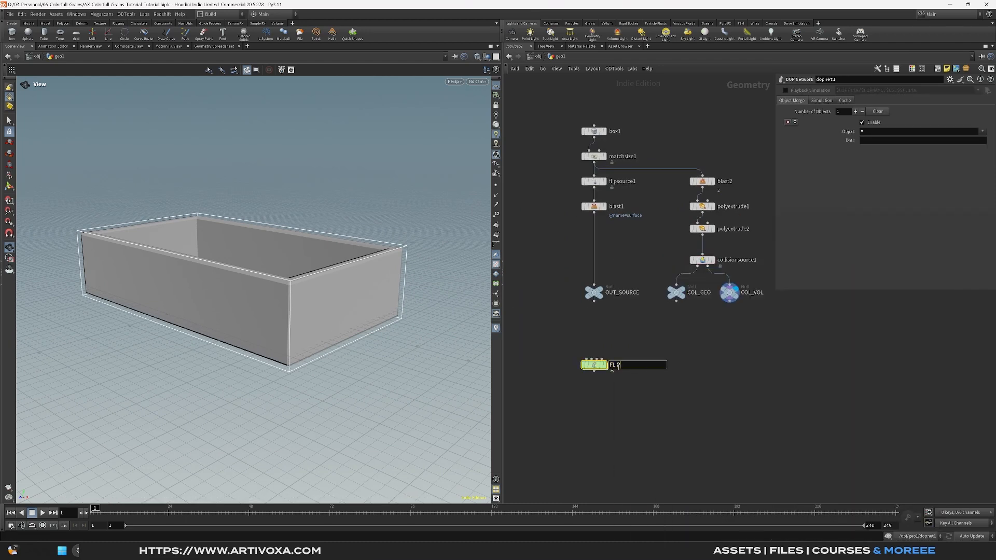
{"action": "type", "text": "_SIM"}
{"action": "key", "text": "Return"}
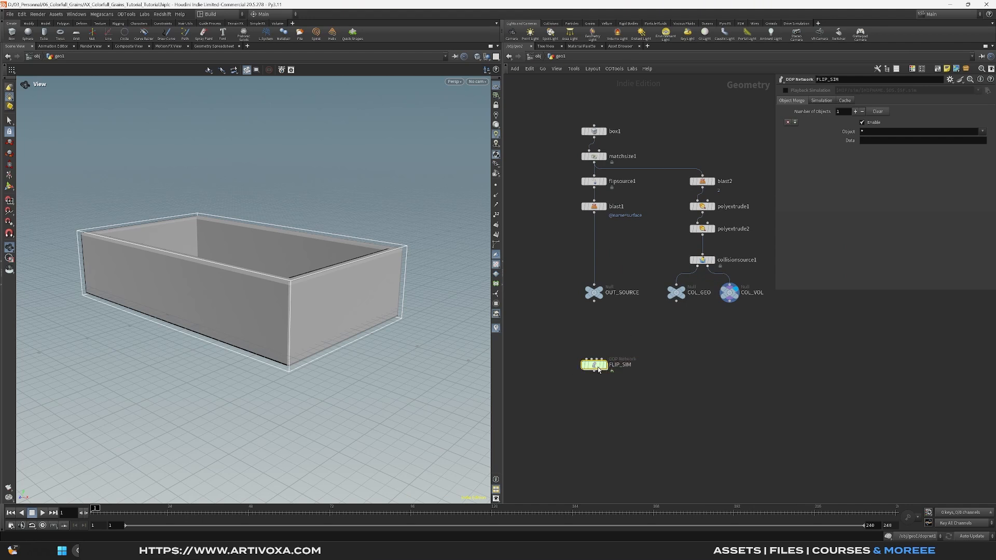
Step: Inside the FLIP_SIM network, add a FLIP Solver above the output node
{"action": "double_click", "coordinate": [594, 365]}
{"action": "key", "text": "Tab"}
{"action": "type", "text": "flip so"}
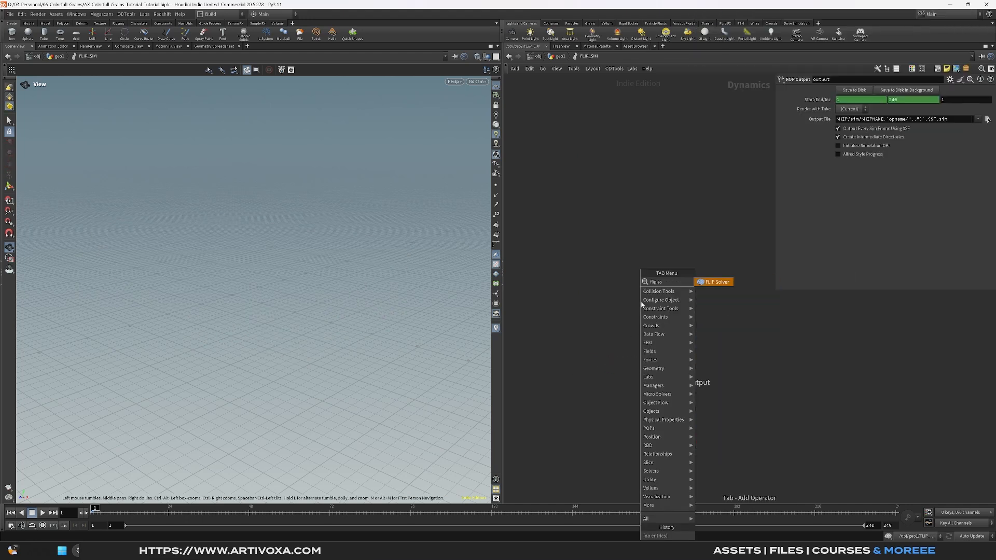
{"action": "key", "text": "Return"}
{"action": "left_click", "coordinate": [668, 270]}
Step: Add a Merge node wired to the FLIP Solver's output
{"action": "left_click", "coordinate": [668, 279]}
{"action": "key", "text": "Tab"}
{"action": "type", "text": "mer"}
{"action": "key", "text": "Return"}
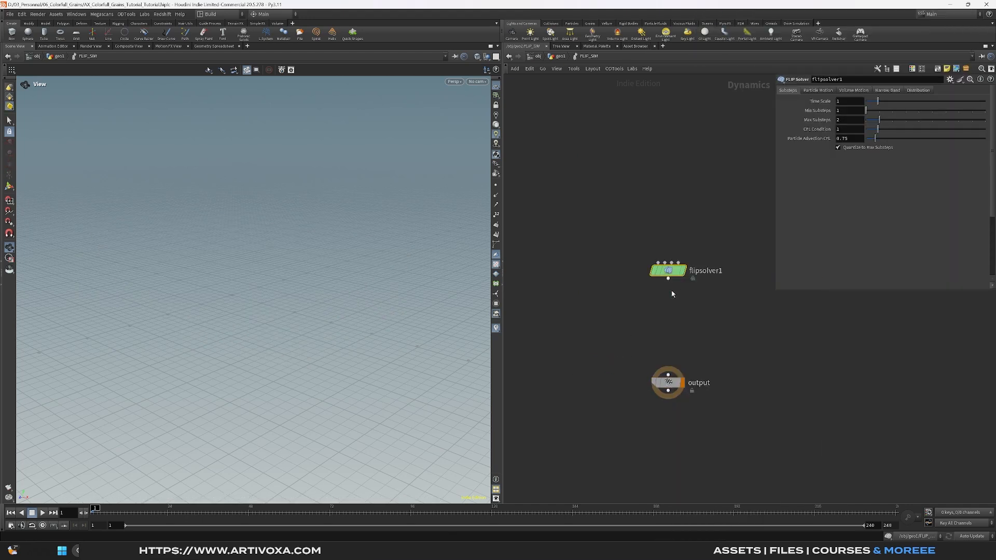
{"action": "left_click", "coordinate": [669, 312]}
Step: Add a Gravity Force node fed by the merge and connect its output to the output node
{"action": "left_click", "coordinate": [668, 322]}
{"action": "key", "text": "Tab"}
{"action": "type", "text": "gra"}
{"action": "key", "text": "Return"}
{"action": "left_click", "coordinate": [669, 350]}
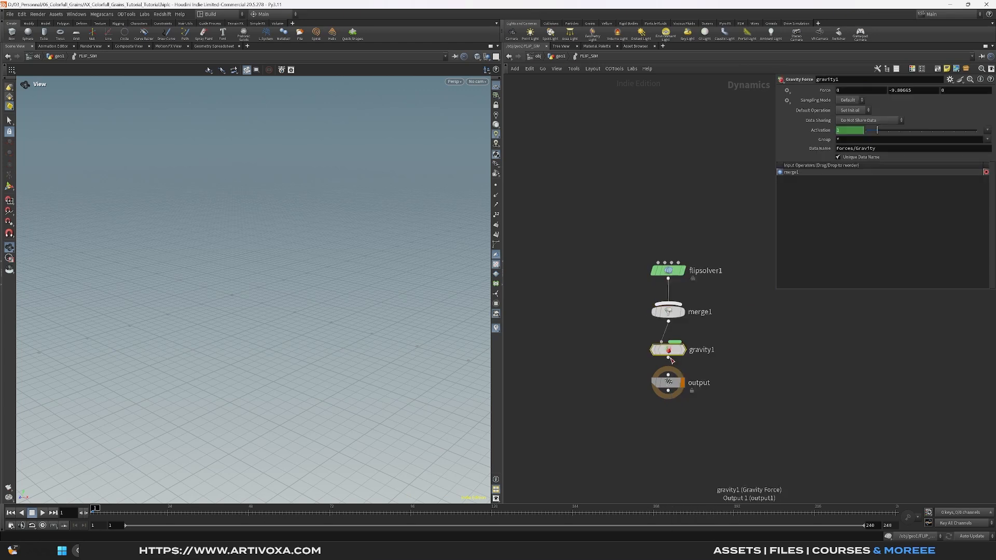
{"action": "left_click", "coordinate": [668, 358]}
{"action": "left_click", "coordinate": [668, 374]}
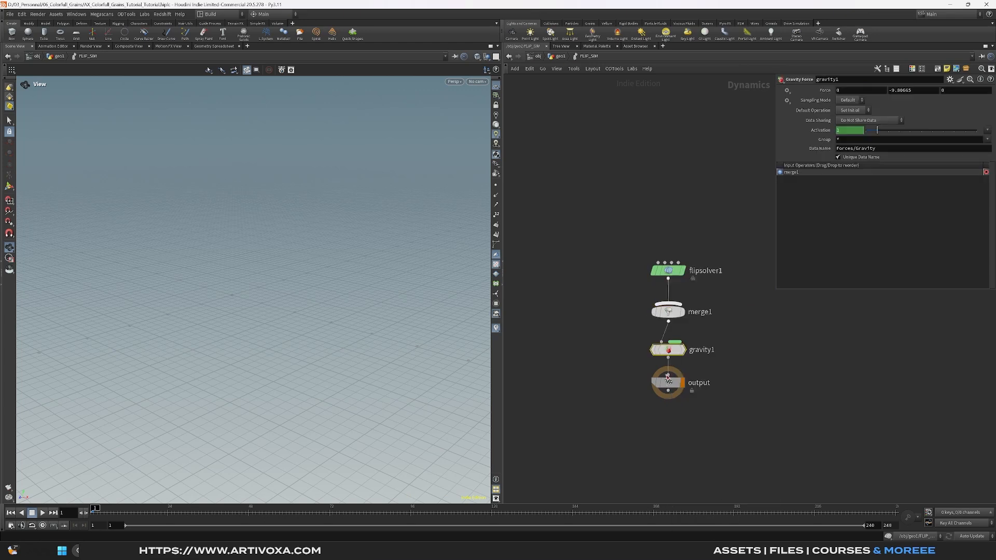
Step: Add a FLIP Object and a Volume Source and wire them into the FLIP Solver's first and last inputs
{"action": "key", "text": "Tab"}
{"action": "type", "text": "fli"}
{"action": "key", "text": "Return"}
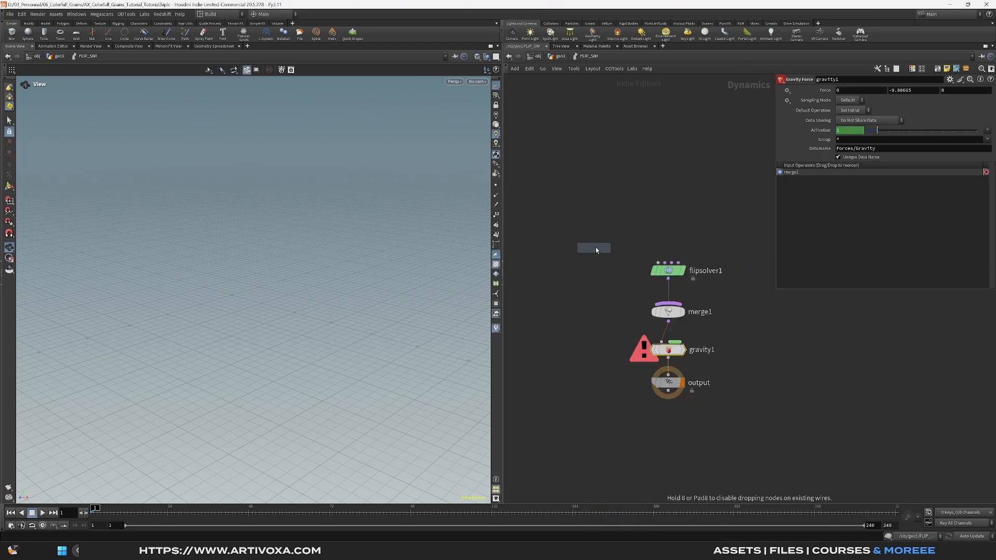
{"action": "left_click", "coordinate": [595, 232]}
{"action": "left_click", "coordinate": [596, 241]}
{"action": "left_click", "coordinate": [658, 263]}
{"action": "key", "text": "Tab"}
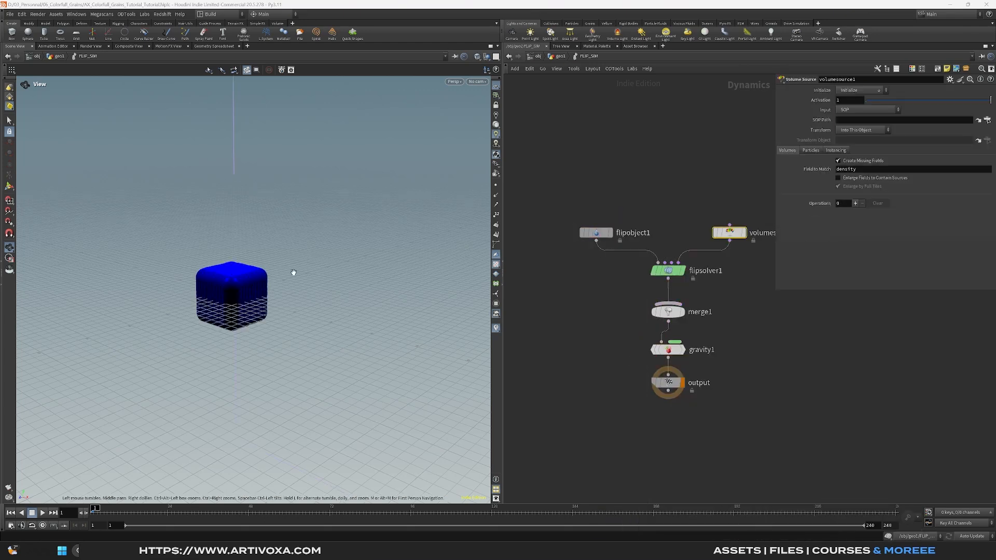
Step: Clear the FLIP Object's SOP Path so it holds no default initial geometry
{"action": "left_click_drag", "start_coordinate": [561, 260], "coordinate": [648, 184]}
{"action": "double_click", "coordinate": [877, 188]}
{"action": "key", "text": "BackSpace"}
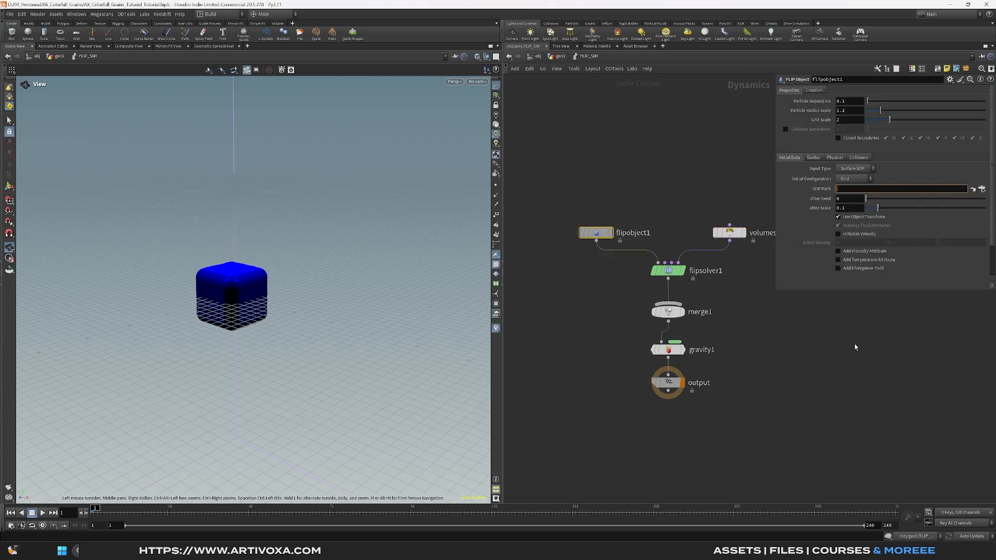
Step: Reference the FLIP Object's Particle Separation in flipsource1, doubled for the Voxel Size and directly for the Particle Separation
{"action": "right_click", "coordinate": [813, 102]}
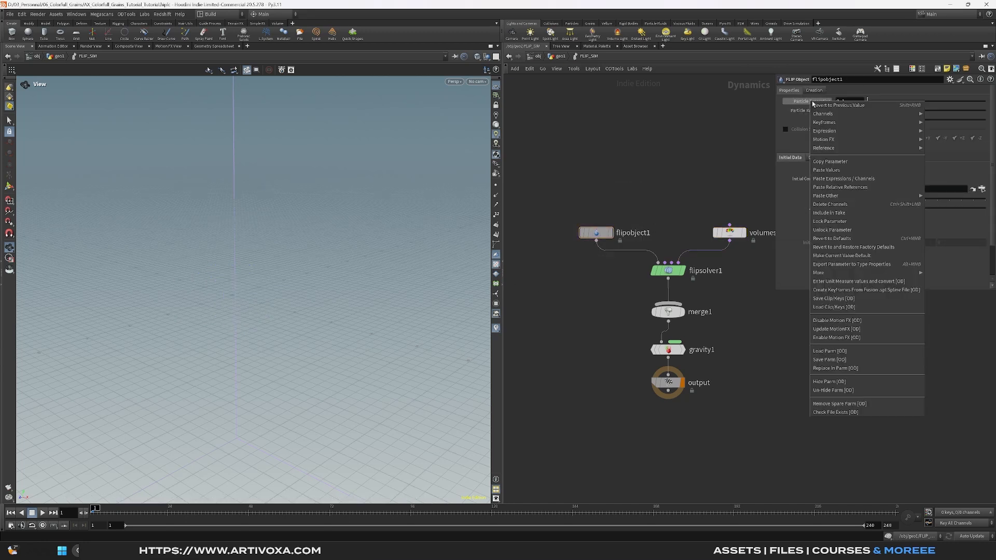
{"action": "left_click", "coordinate": [840, 162]}
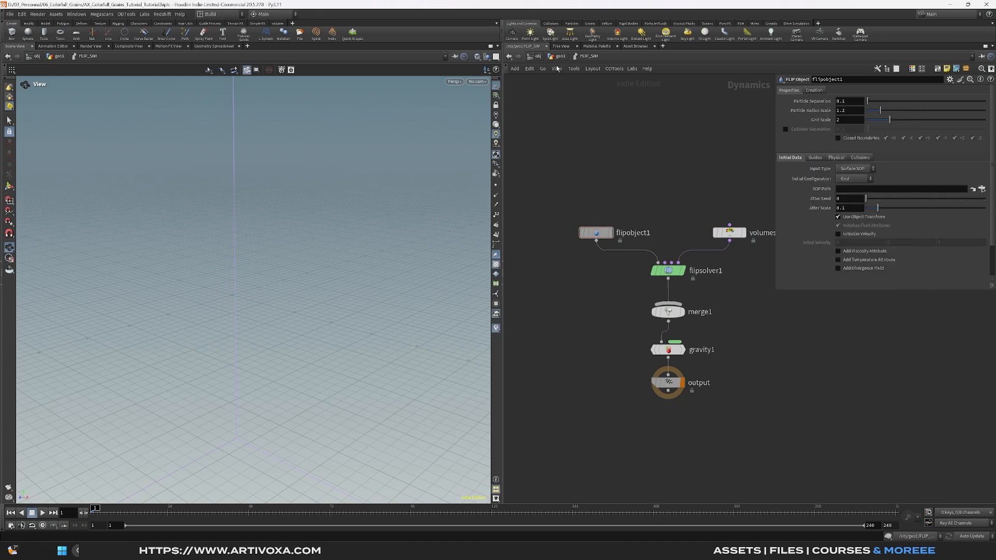
{"action": "left_click", "coordinate": [559, 56]}
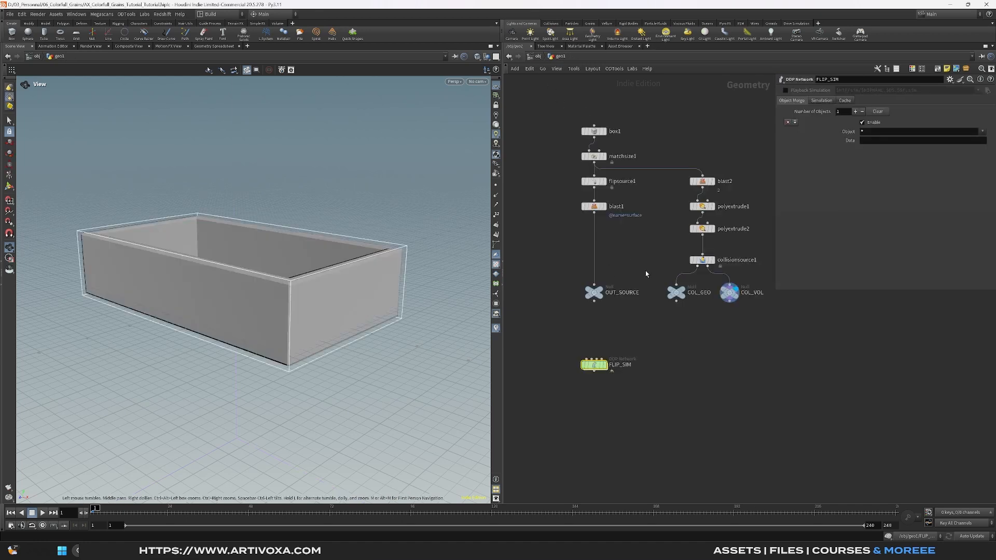
{"action": "middle_click_drag", "start_coordinate": [646, 274], "coordinate": [633, 290]}
{"action": "left_click", "coordinate": [583, 197]}
{"action": "right_click", "coordinate": [828, 110]}
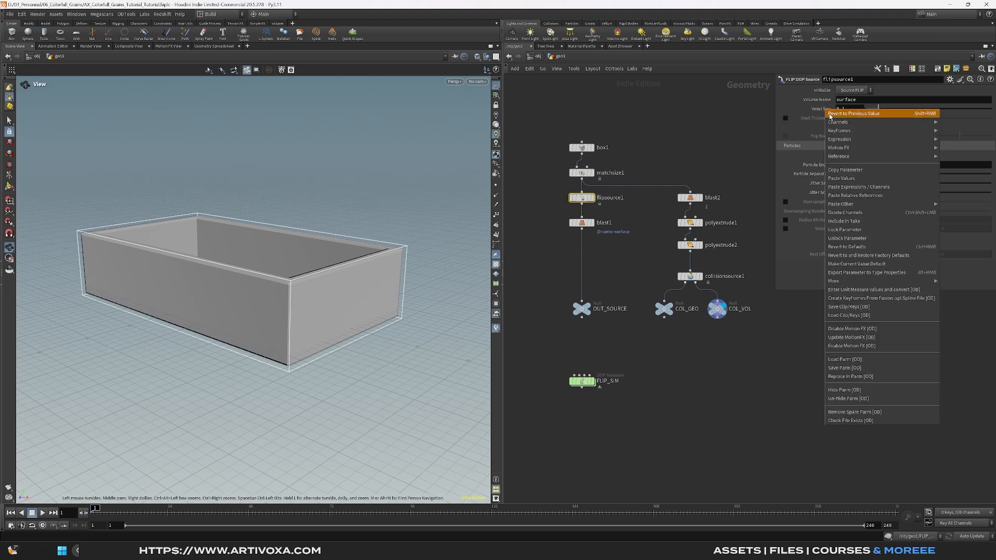
{"action": "left_click", "coordinate": [855, 195]}
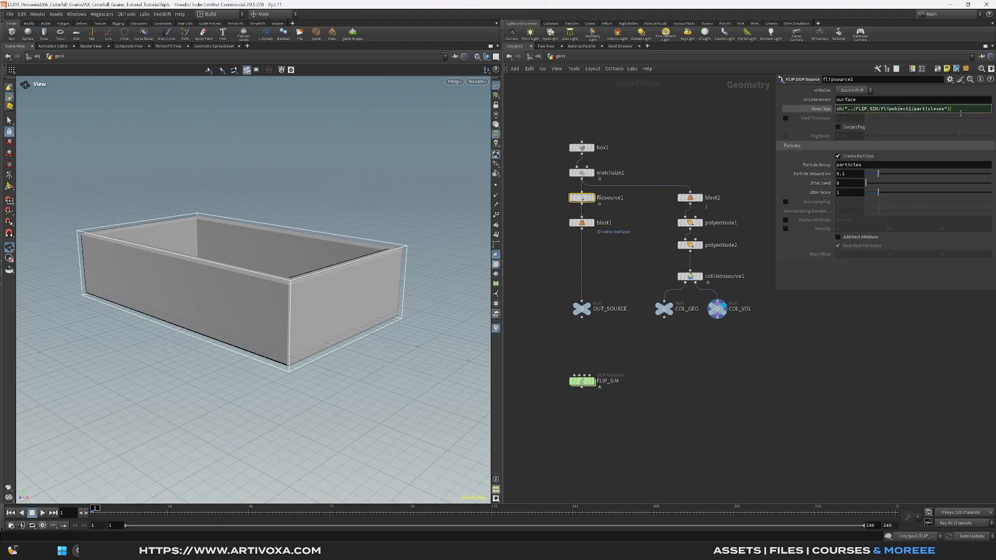
{"action": "right_click", "coordinate": [817, 174]}
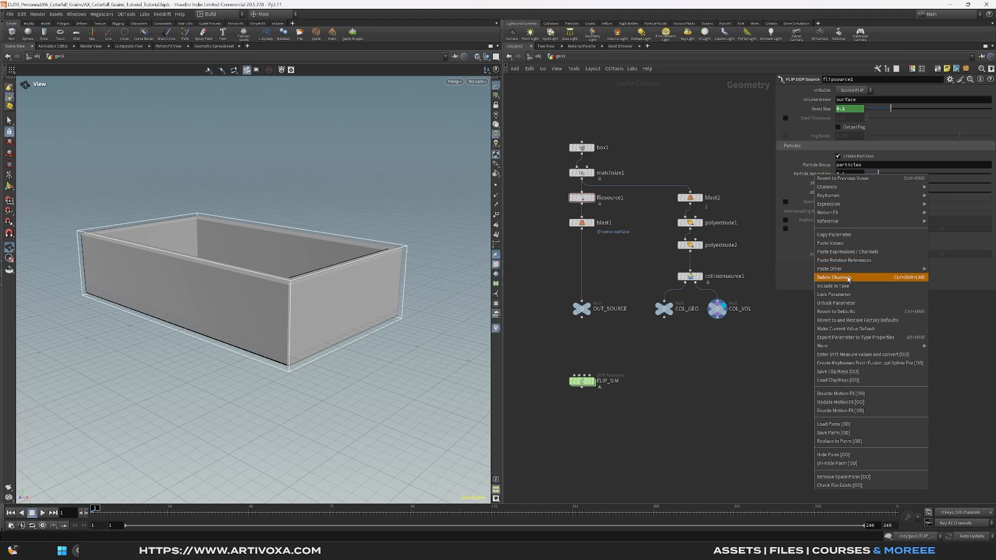
{"action": "left_click", "coordinate": [853, 261]}
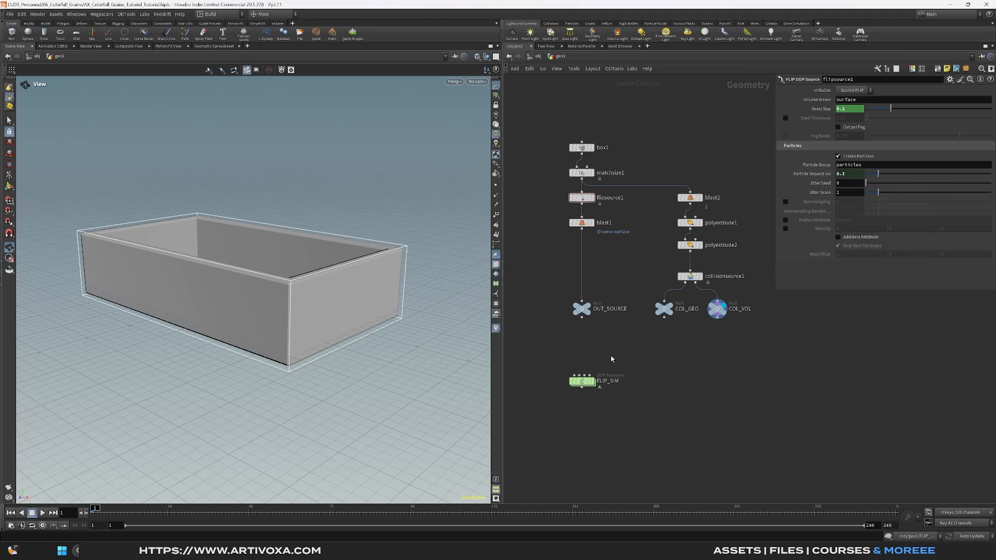
Step: Back inside FLIP_SIM, set the Volume Source's SOP Path to /obj/geo1/OUT_SOURCE
{"action": "double_click", "coordinate": [583, 382]}
{"action": "middle_click_drag", "start_coordinate": [596, 356], "coordinate": [553, 384]}
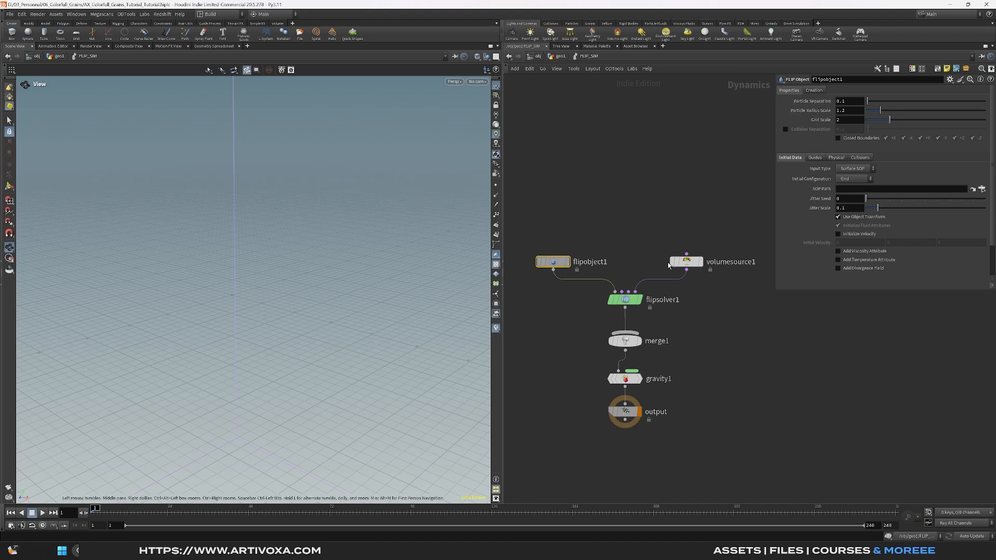
{"action": "left_click_drag", "start_coordinate": [736, 229], "coordinate": [657, 282]}
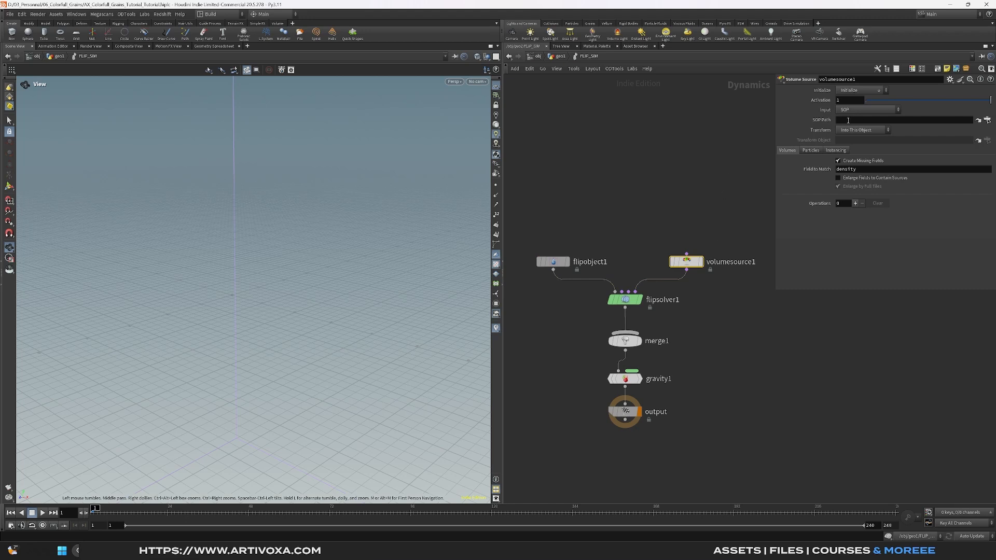
{"action": "left_click", "coordinate": [987, 120]}
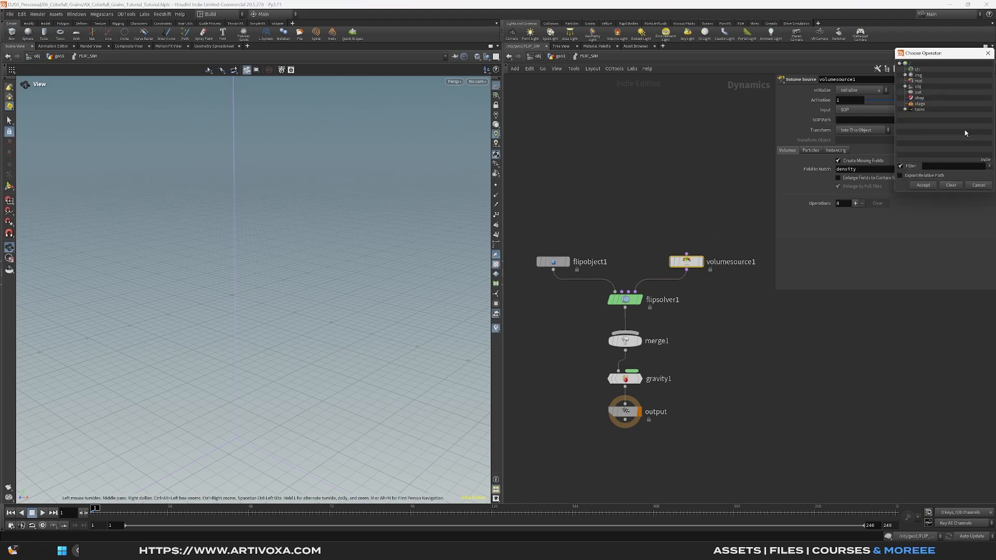
{"action": "left_click", "coordinate": [905, 87]}
{"action": "left_click", "coordinate": [911, 92]}
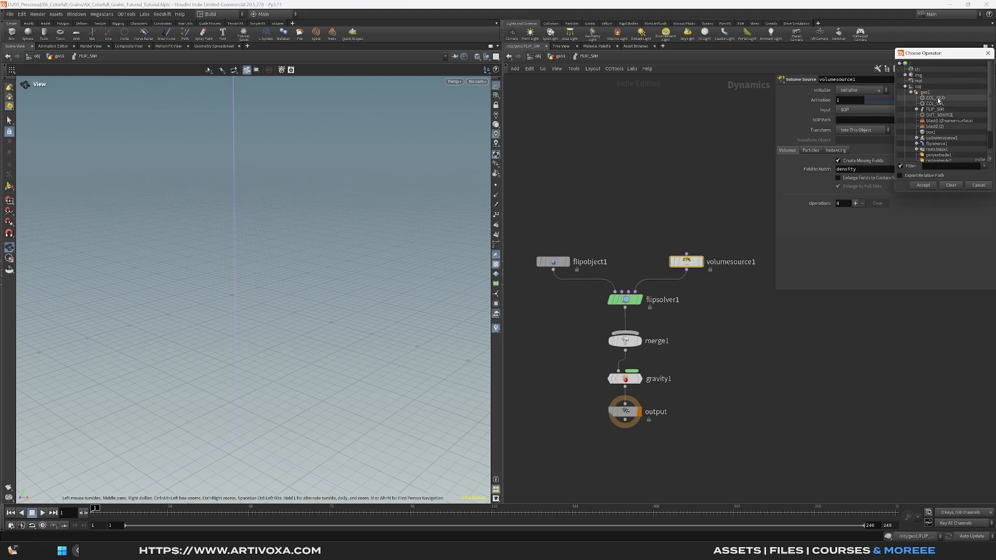
{"action": "left_click", "coordinate": [934, 115]}
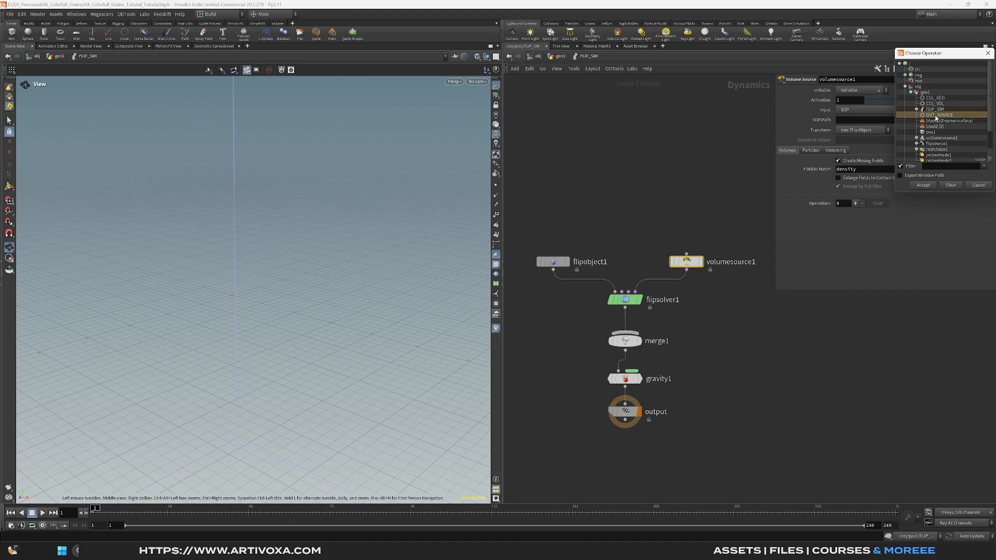
{"action": "left_click", "coordinate": [925, 186]}
Step: Initialize the Volume Source with the Source FLIP preset and enlarge the parameter area to show all its settings
{"action": "left_click", "coordinate": [856, 91]}
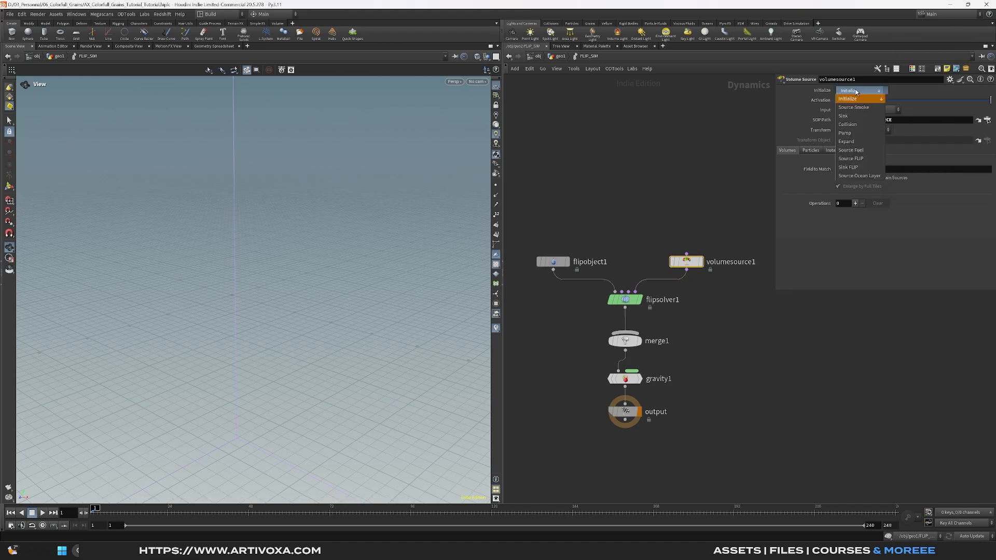
{"action": "left_click", "coordinate": [852, 159]}
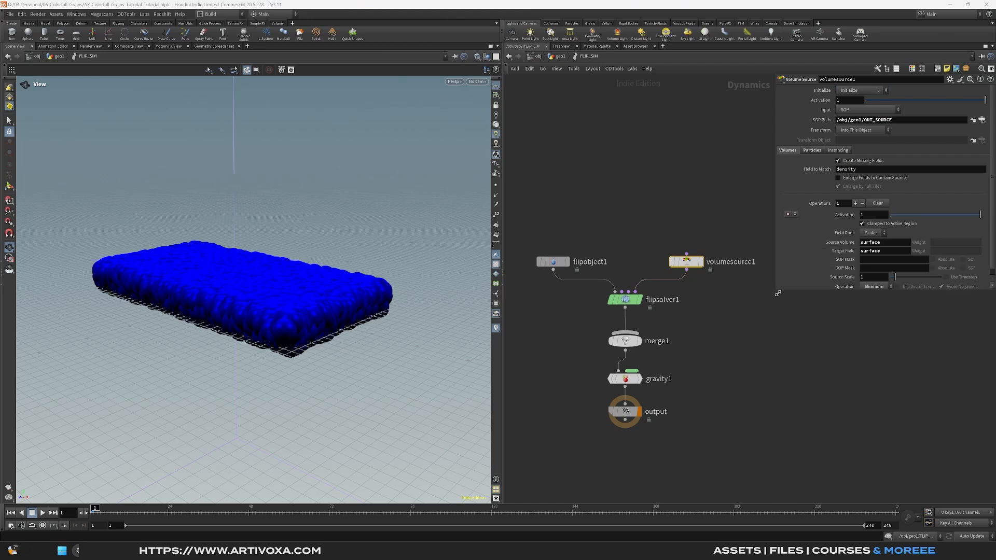
{"action": "left_click_drag", "start_coordinate": [778, 294], "coordinate": [761, 349]}
{"action": "left_click_drag", "start_coordinate": [294, 293], "coordinate": [295, 293]}
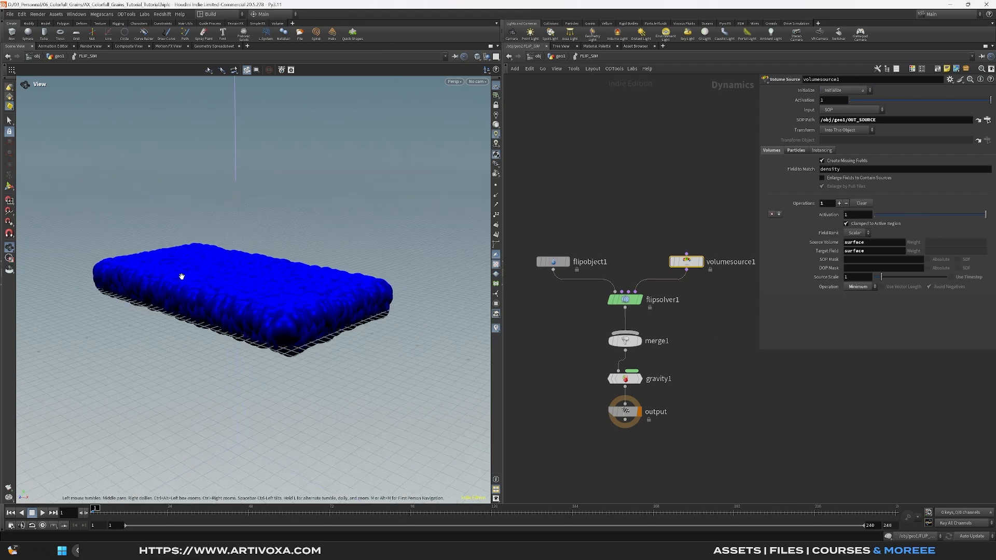
Step: Change the FLIP Object's particle guide visualization to Particles
{"action": "left_click_drag", "start_coordinate": [601, 219], "coordinate": [529, 283]}
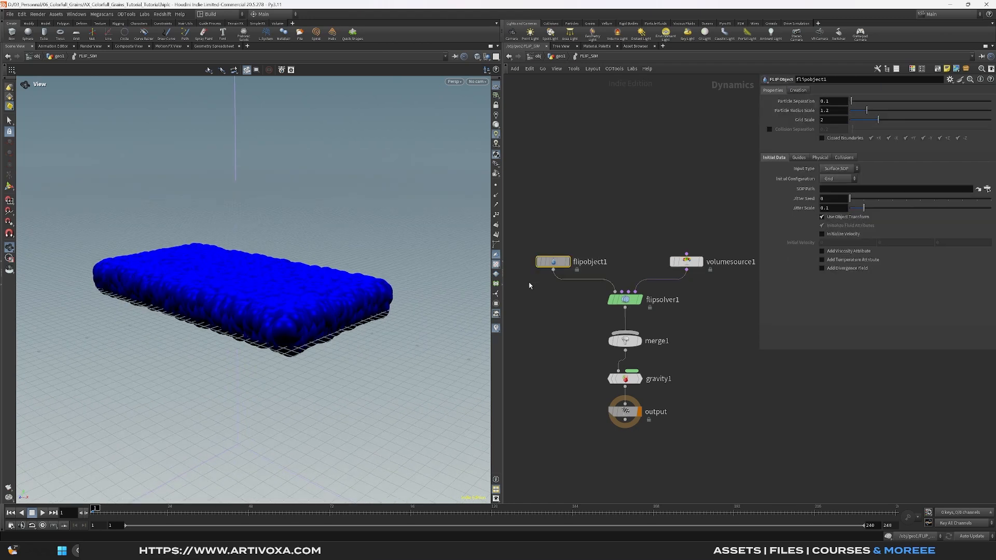
{"action": "left_click", "coordinate": [800, 158]}
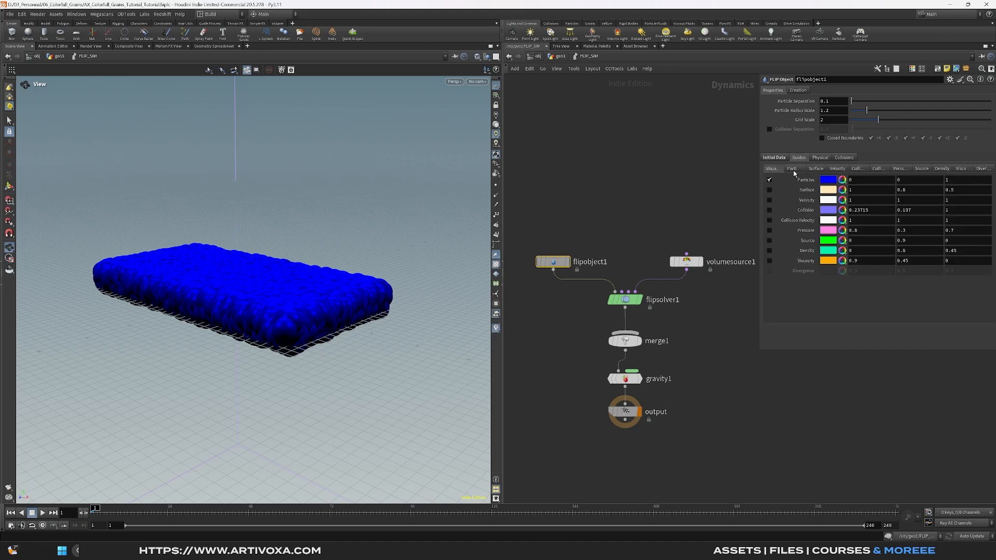
{"action": "left_click", "coordinate": [793, 169]}
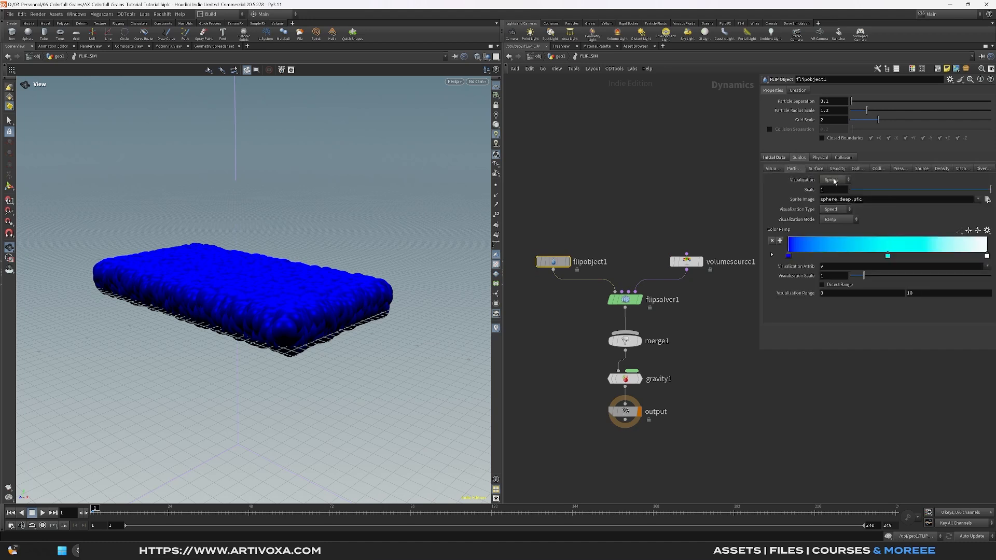
{"action": "left_click", "coordinate": [835, 182]}
{"action": "left_click", "coordinate": [833, 213]}
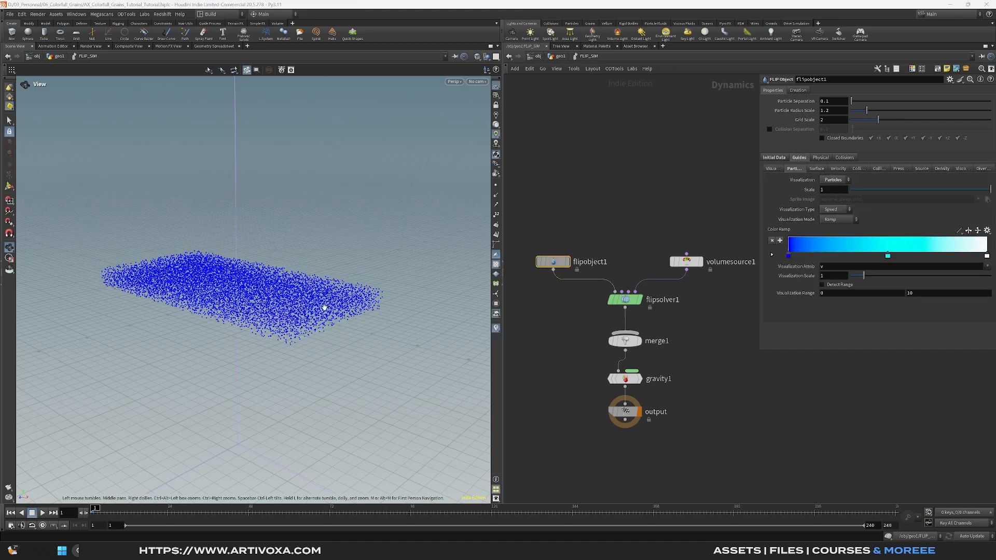
Step: Set the Volume Source's Activation to the expression $FF==1 so it emits only on the first frame
{"action": "left_click_drag", "start_coordinate": [729, 222], "coordinate": [665, 291]}
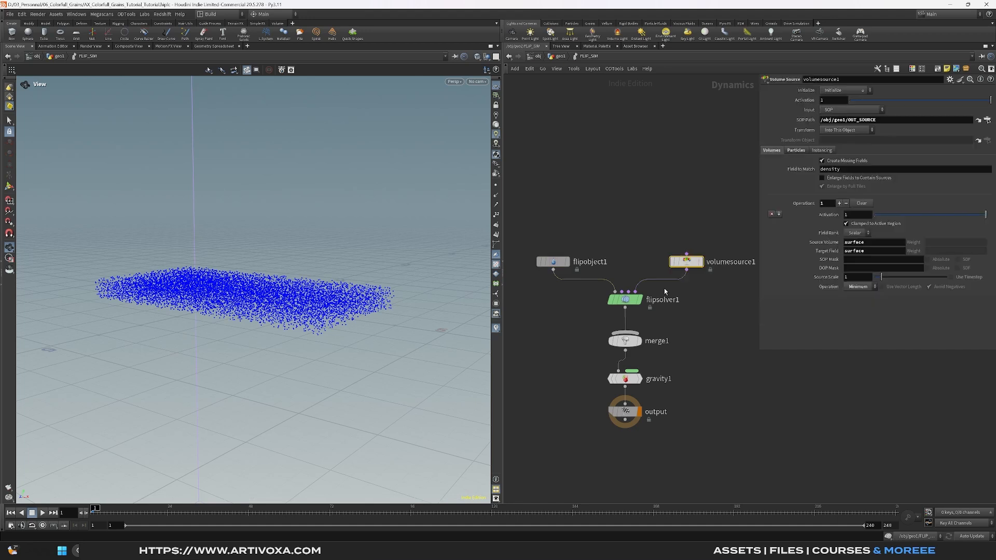
{"action": "left_click", "coordinate": [834, 101]}
{"action": "type", "text": "$"}
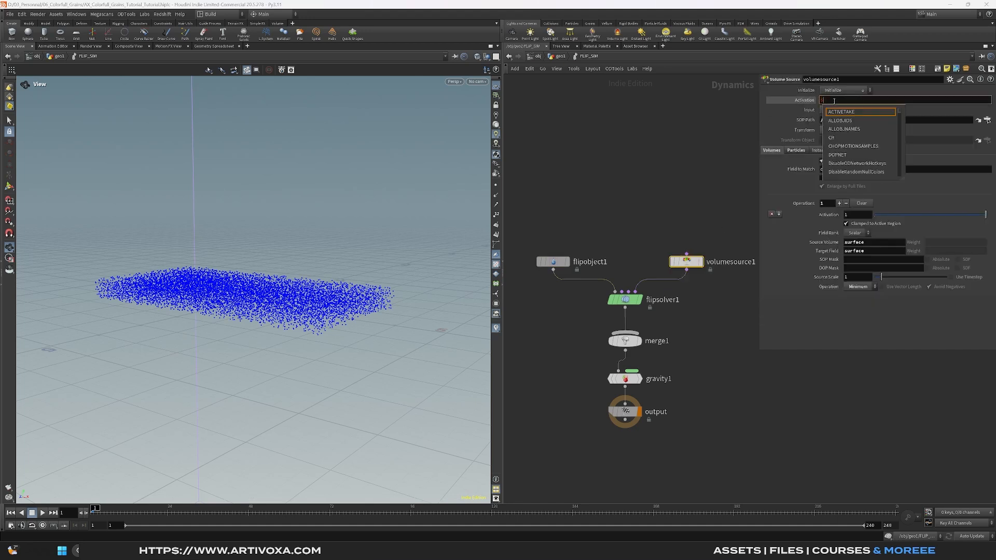
{"action": "type", "text": "FF==1"}
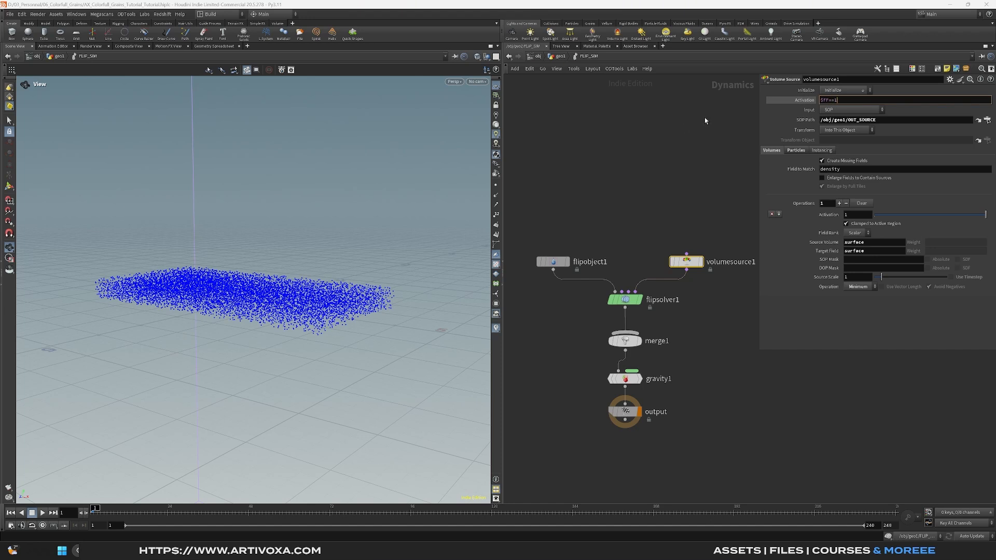
{"action": "key", "text": "Return"}
{"action": "left_click", "coordinate": [809, 102]}
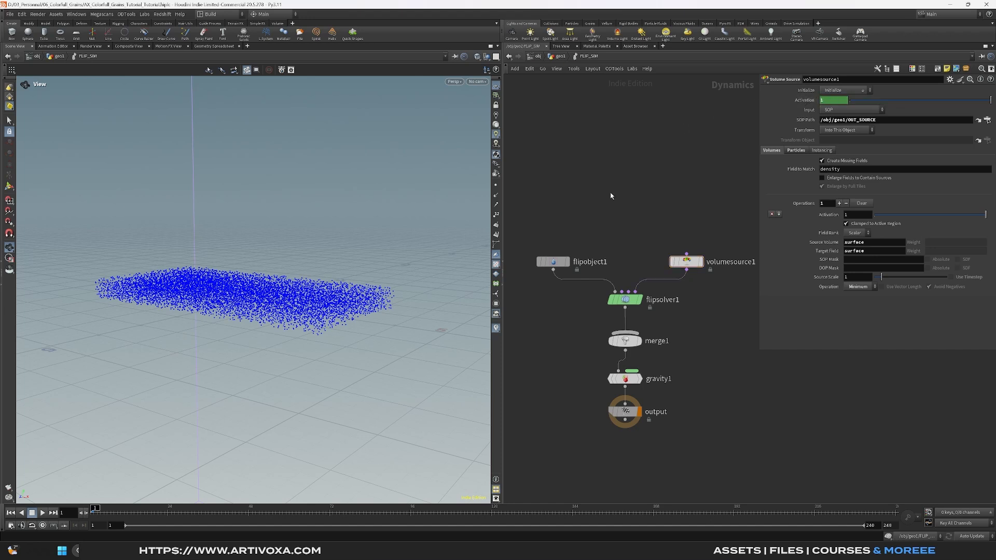
{"action": "left_click_drag", "start_coordinate": [228, 288], "coordinate": [231, 306]}
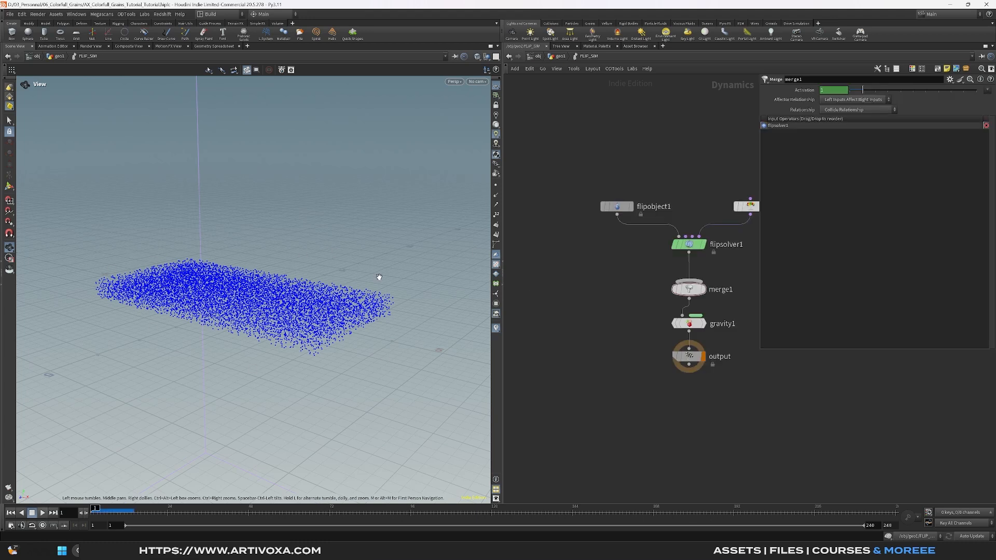
{"action": "left_click", "coordinate": [561, 57]}
{"action": "left_click_drag", "start_coordinate": [655, 337], "coordinate": [738, 297]}
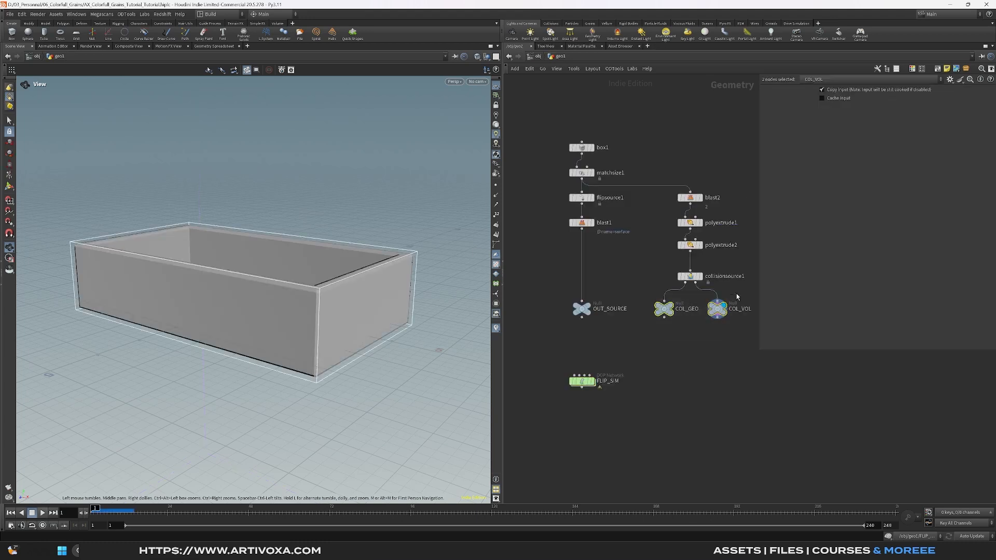
{"action": "double_click", "coordinate": [582, 380]}
Step: Add a Static Object, wire it into merge1, and order it before the FLIP Solver among the merge inputs
{"action": "middle_click_drag", "start_coordinate": [589, 304], "coordinate": [591, 309]}
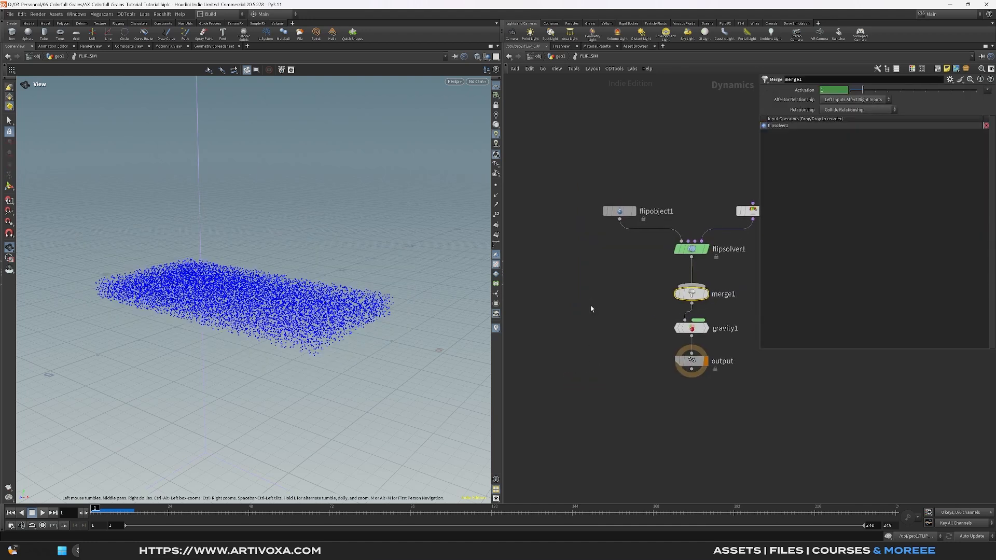
{"action": "key", "text": "Tab"}
{"action": "type", "text": "sta"}
{"action": "key", "text": "Return"}
{"action": "left_click", "coordinate": [561, 269]}
{"action": "left_click_drag", "start_coordinate": [560, 275], "coordinate": [695, 286]}
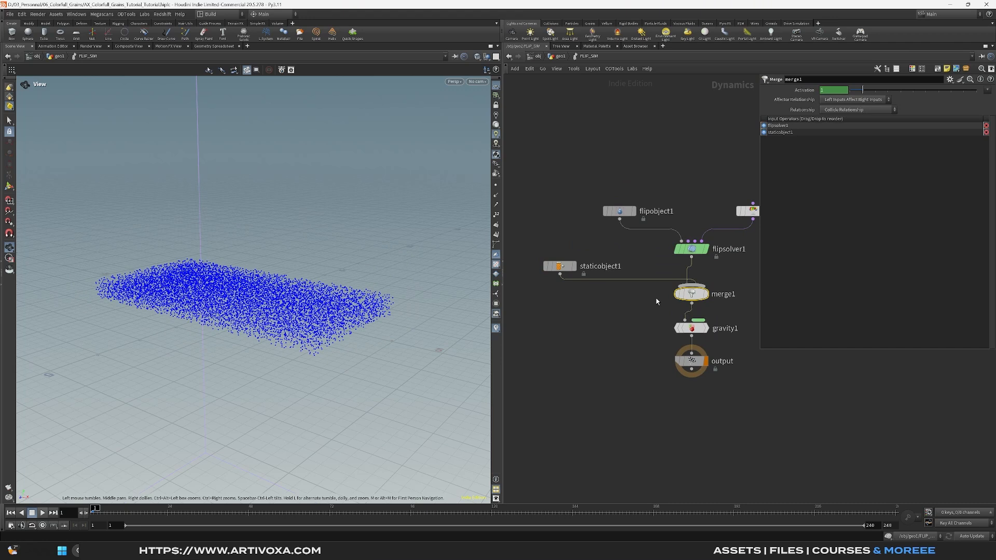
{"action": "key", "text": "shift+r"}
{"action": "left_click", "coordinate": [693, 304]}
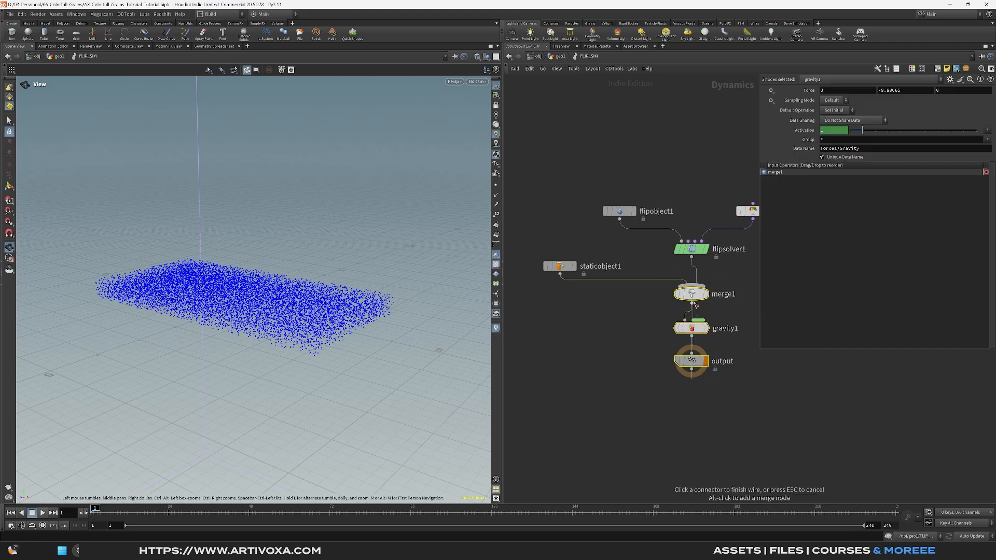
Step: Move the merge1 chain down for spacing and set staticobject1's SOP Path to COL_GEO
{"action": "key", "text": "Escape"}
{"action": "left_click_drag", "start_coordinate": [695, 295], "coordinate": [694, 314]}
{"action": "left_click", "coordinate": [567, 265]}
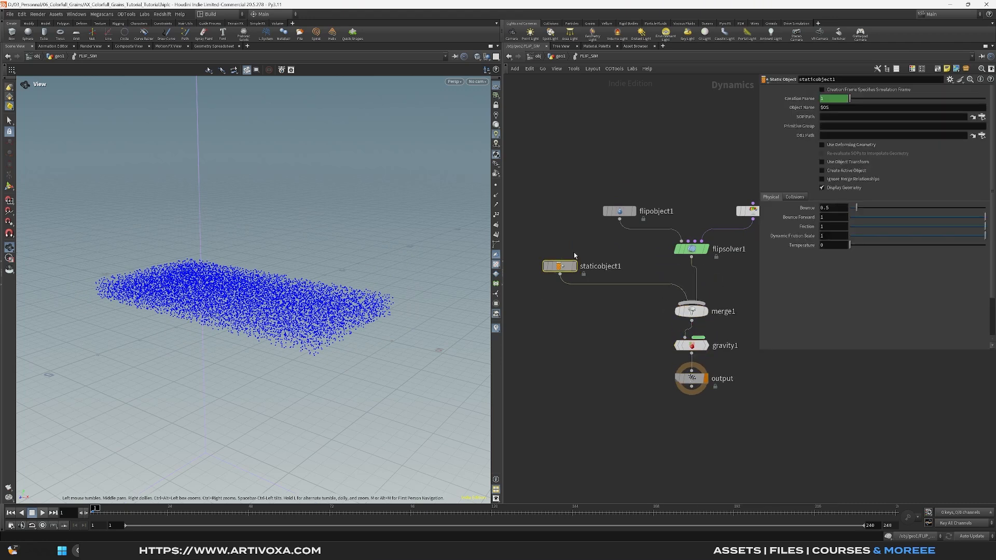
{"action": "left_click", "coordinate": [982, 117]}
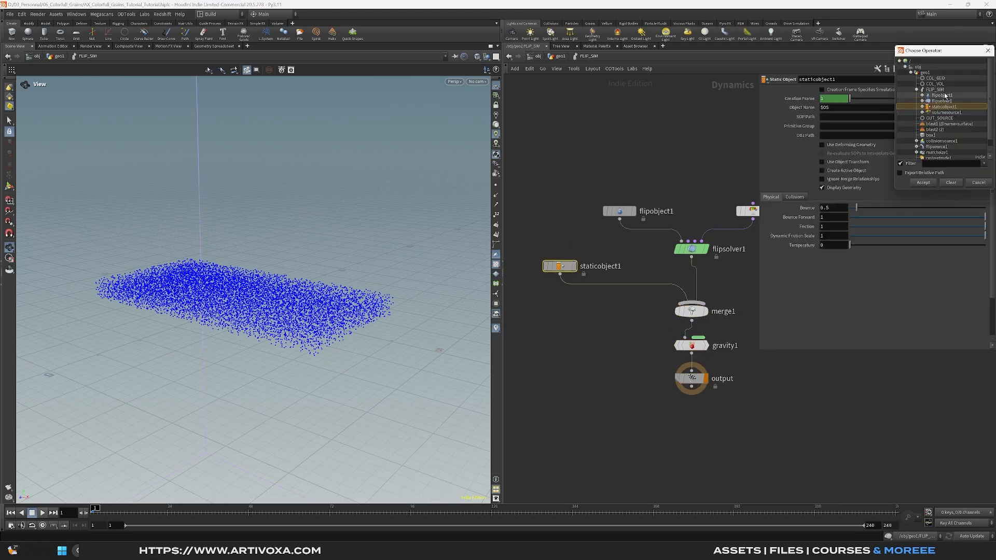
{"action": "left_click", "coordinate": [935, 78]}
{"action": "left_click", "coordinate": [923, 183]}
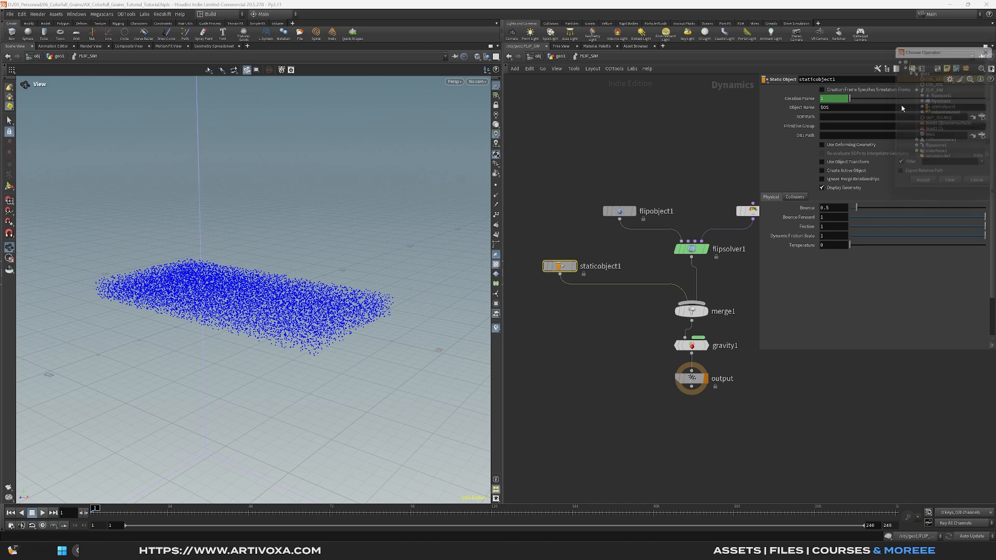
Step: Set the Static Object's Collision Detection to Use Volume Collisions and its volume Mode to Volume Sample
{"action": "left_click", "coordinate": [793, 197]}
{"action": "scroll", "coordinate": [851, 264], "scroll_direction": "down", "scroll_amount": 2}
{"action": "left_click", "coordinate": [847, 180]}
{"action": "left_click", "coordinate": [850, 197]}
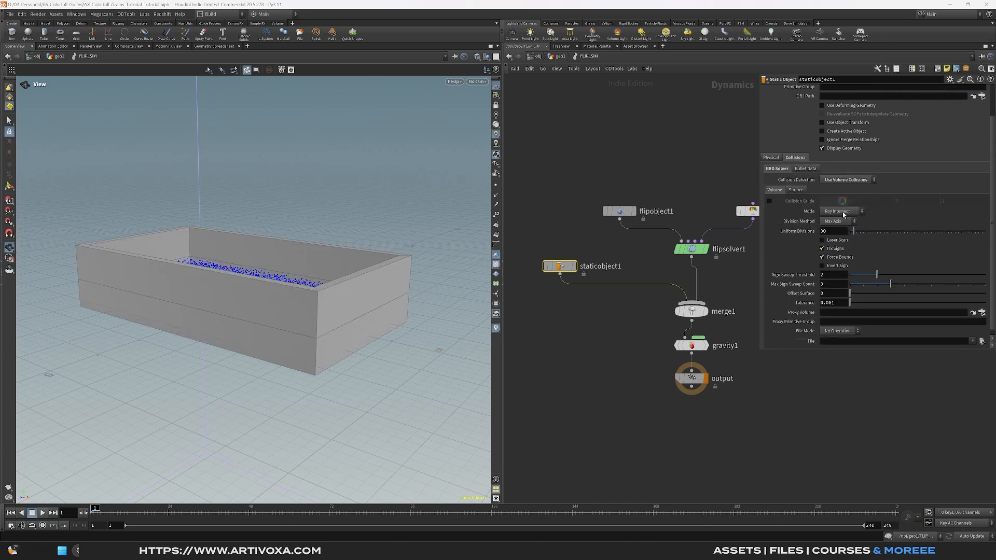
{"action": "left_click", "coordinate": [843, 211]}
{"action": "left_click", "coordinate": [842, 272]}
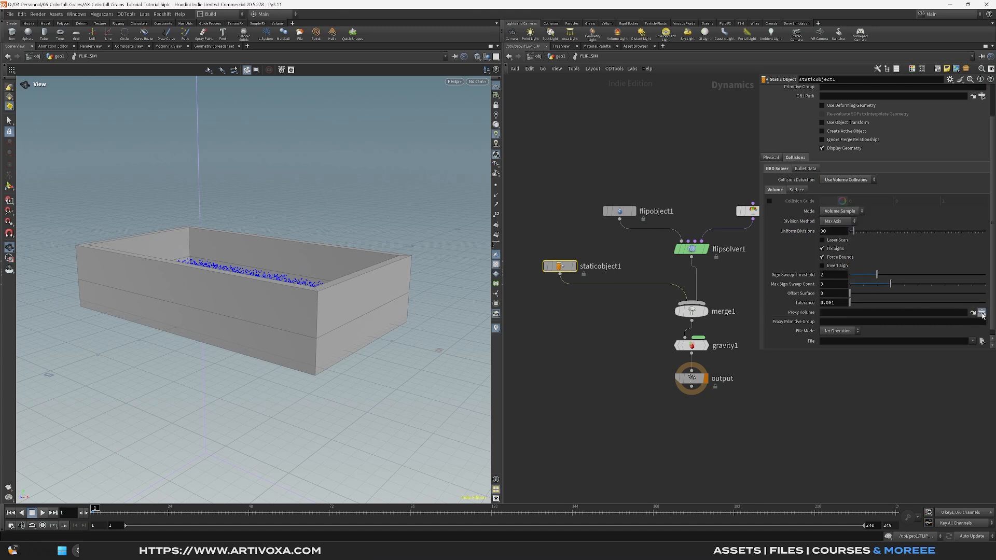
Step: Assign COL_VOL as the Static Object's Proxy Volume
{"action": "left_click", "coordinate": [982, 313]}
{"action": "left_click", "coordinate": [948, 280]}
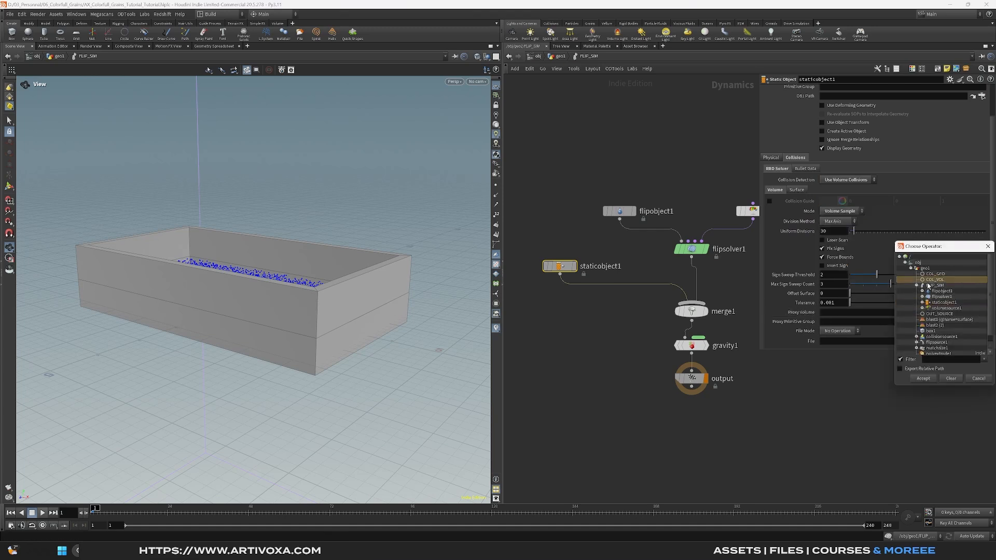
{"action": "left_click", "coordinate": [925, 379]}
{"action": "left_click_drag", "start_coordinate": [332, 297], "coordinate": [309, 319]}
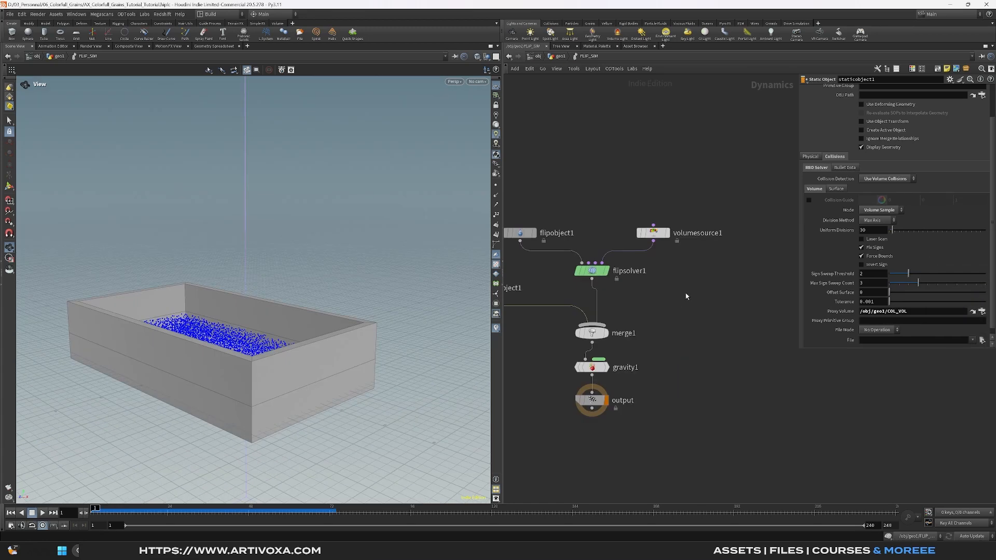
Step: Set the FLIP Solver's Min Substeps to 3 and Max Substeps to 4
{"action": "left_click", "coordinate": [652, 271]}
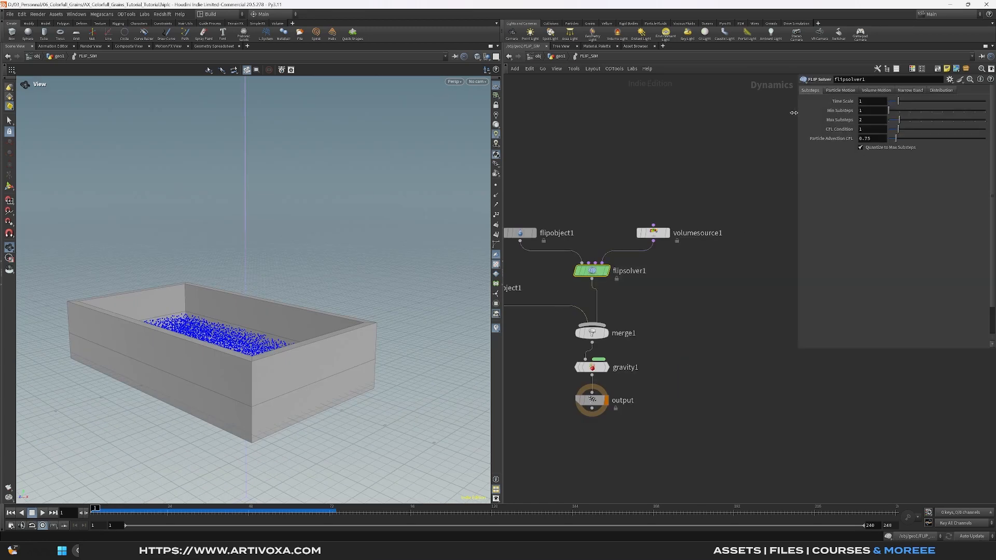
{"action": "left_click_drag", "start_coordinate": [799, 113], "coordinate": [742, 129]}
{"action": "left_click", "coordinate": [810, 111]}
{"action": "type", "text": "3"}
{"action": "left_click", "coordinate": [812, 120]}
{"action": "type", "text": "4"}
{"action": "key", "text": "Return"}
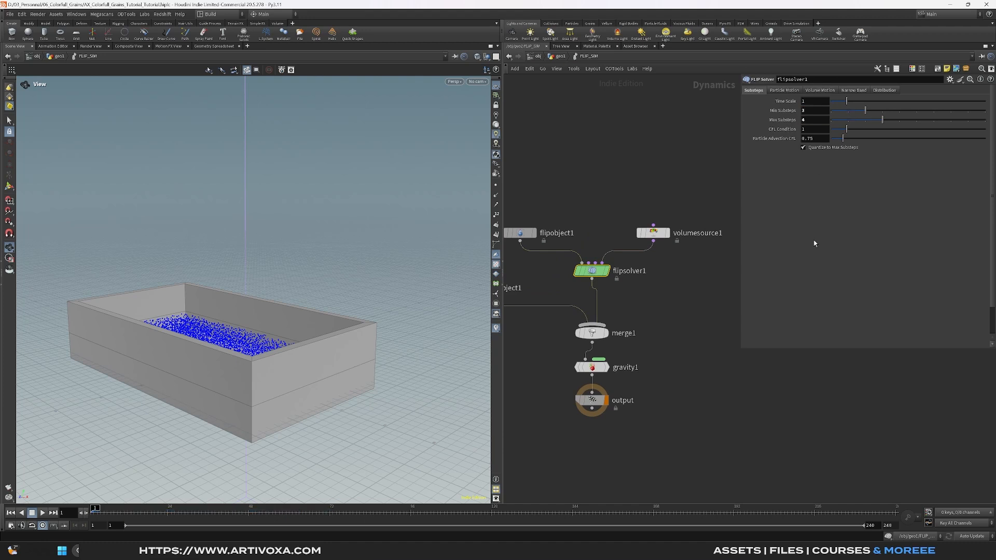
Step: Adjust the FLIP Solver's particle behavior option and turn off Reseed Particles
{"action": "left_click", "coordinate": [783, 90]}
{"action": "left_click", "coordinate": [803, 184]}
{"action": "left_click", "coordinate": [783, 148]}
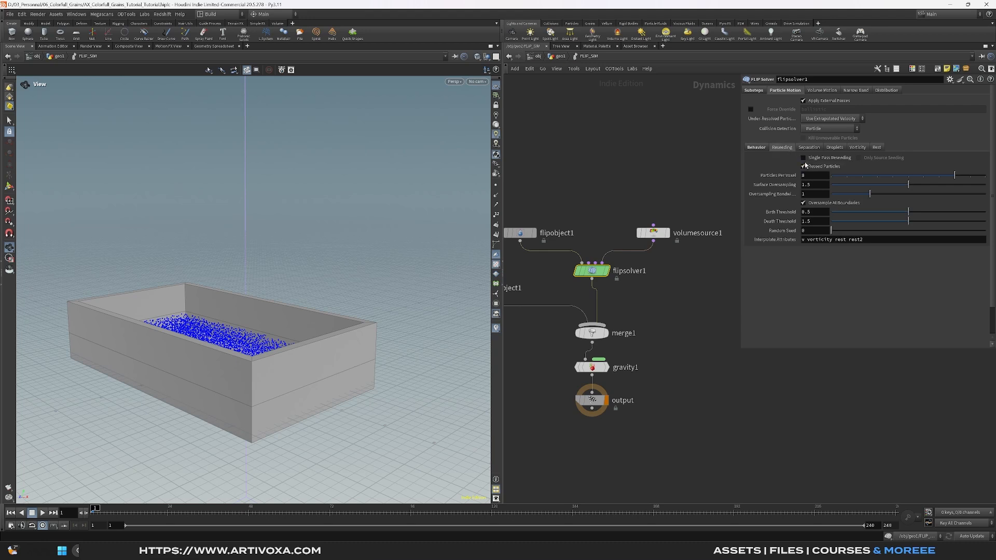
{"action": "left_click", "coordinate": [804, 166]}
Step: Keep Velocity Transfer on FLIP (Splashy) and set the FLIP Solver's volume limits Box Size to 7, 5, 5
{"action": "left_click", "coordinate": [820, 91]}
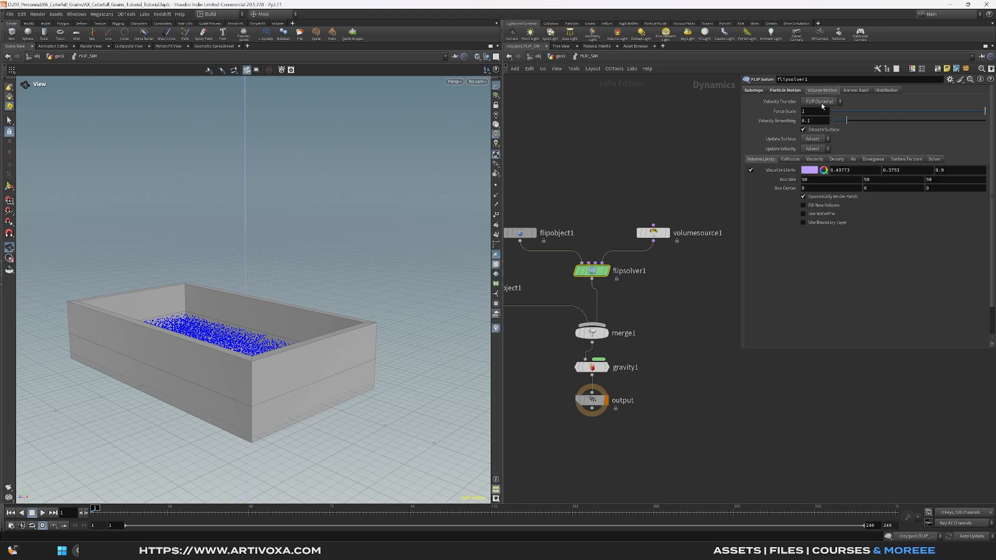
{"action": "left_click", "coordinate": [821, 102]}
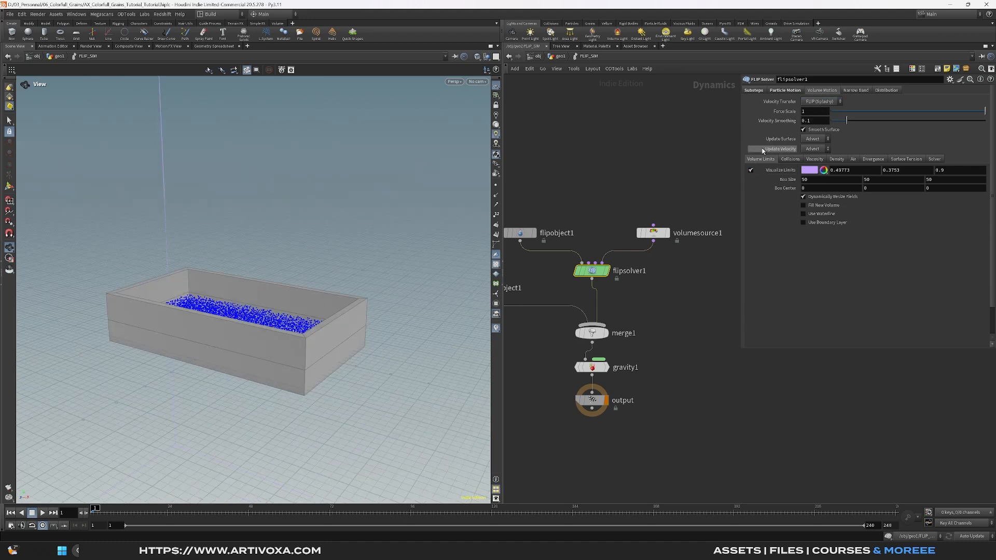
{"action": "scroll", "coordinate": [300, 266], "scroll_direction": "down", "scroll_amount": 1}
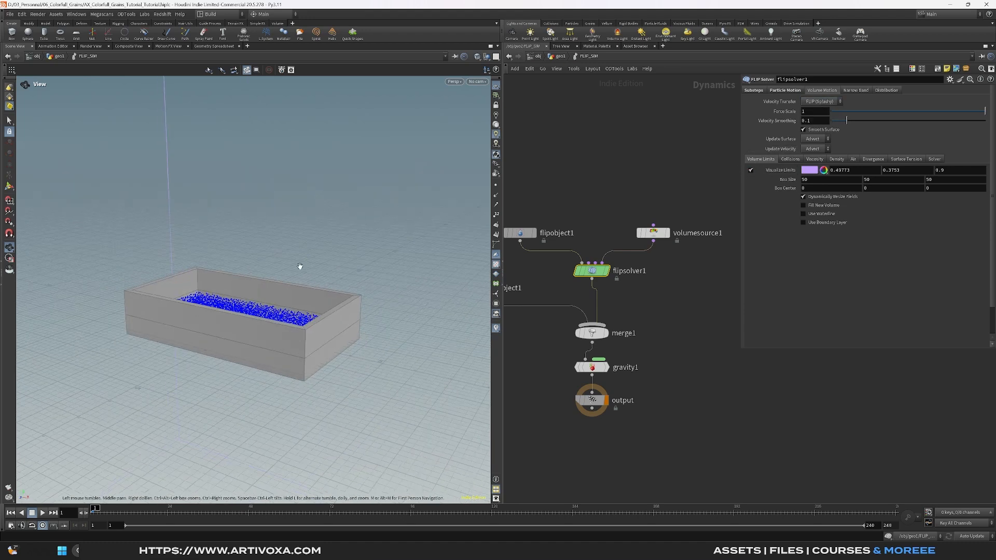
{"action": "scroll", "coordinate": [298, 269], "scroll_direction": "down", "scroll_amount": 10}
{"action": "scroll", "coordinate": [318, 296], "scroll_direction": "up", "scroll_amount": 8}
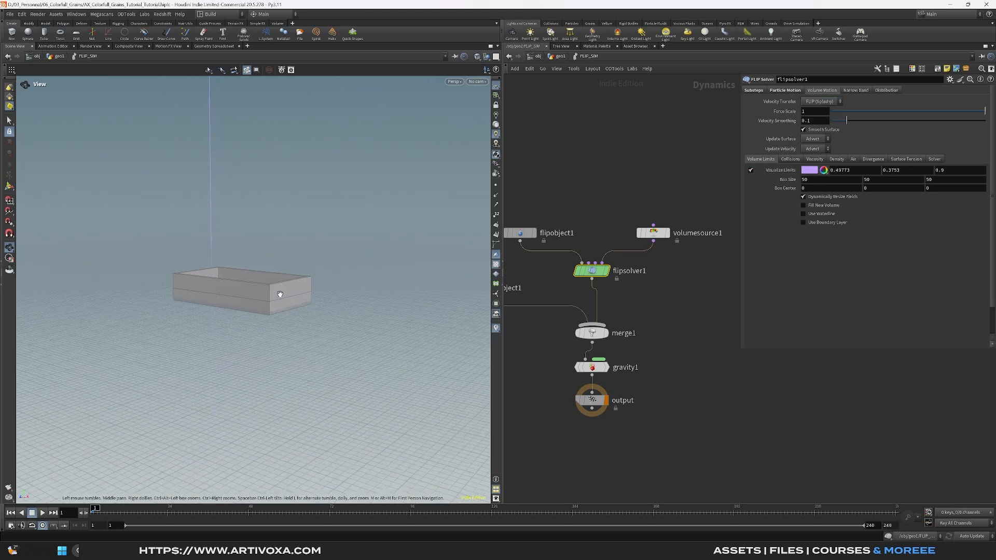
{"action": "scroll", "coordinate": [281, 294], "scroll_direction": "up", "scroll_amount": 3}
{"action": "left_click", "coordinate": [832, 180]}
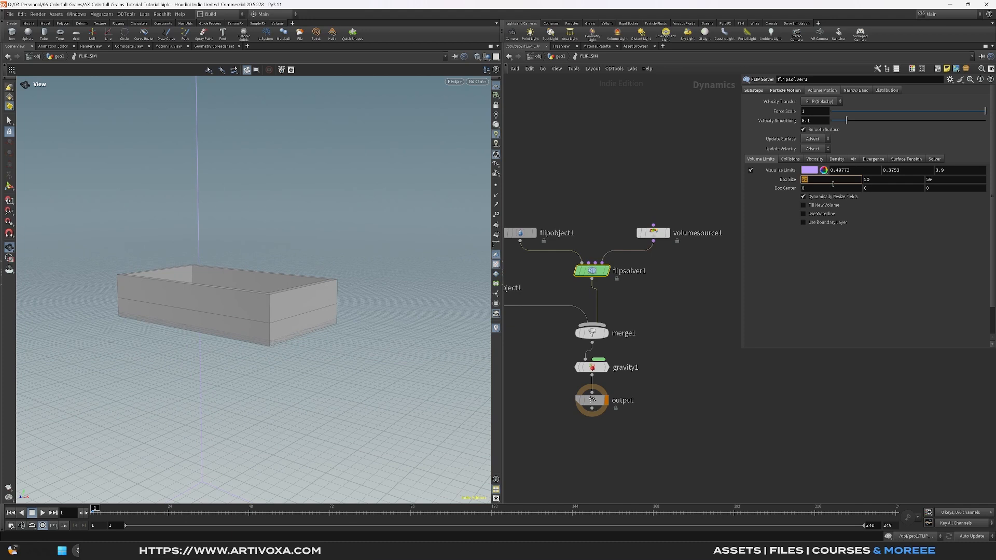
{"action": "key", "text": "Tab"}
{"action": "type", "text": "5"}
{"action": "key", "text": "Tab"}
{"action": "type", "text": "5"}
{"action": "key", "text": "Return"}
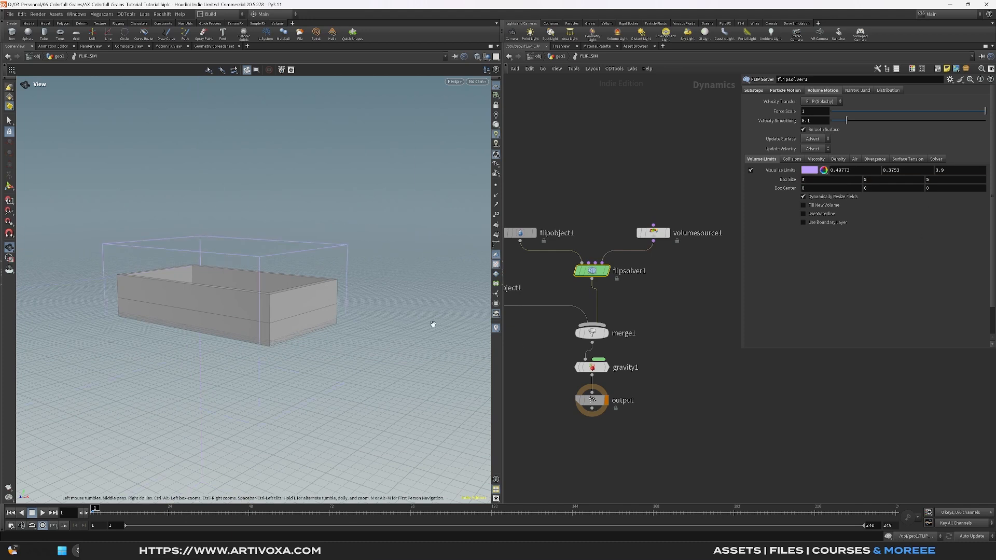
Step: Check the volume limits box around the tray and turn off Visualize Limits
{"action": "scroll", "coordinate": [406, 327], "scroll_direction": "down", "scroll_amount": 2}
{"action": "scroll", "coordinate": [299, 311], "scroll_direction": "up", "scroll_amount": 1}
{"action": "mouse_move", "coordinate": [299, 310]}
{"action": "left_mouse_down"}
{"action": "mouse_move", "coordinate": [316, 311]}
{"action": "mouse_move", "coordinate": [267, 283]}
{"action": "mouse_move", "coordinate": [302, 305]}
{"action": "left_mouse_up"}
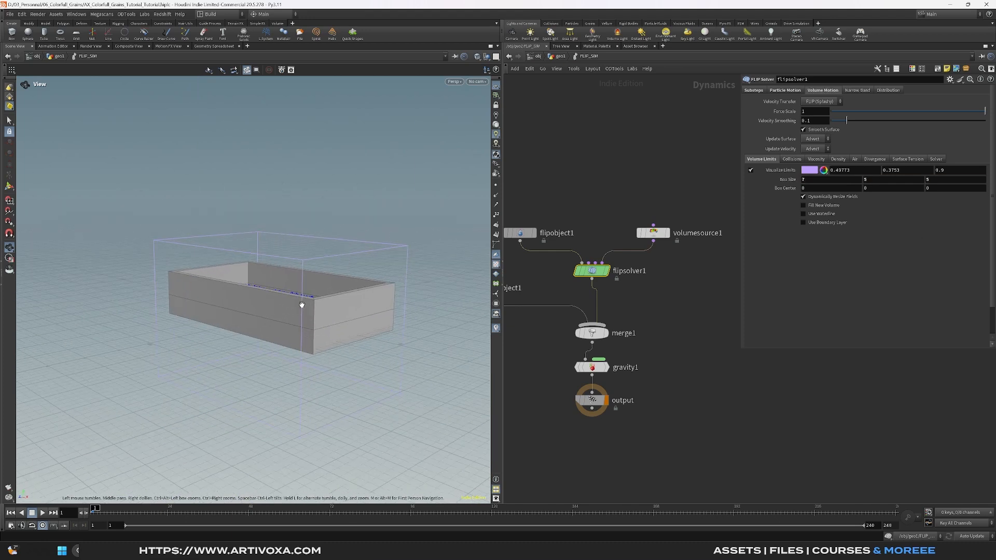
{"action": "left_click", "coordinate": [750, 171]}
Step: Turn on Enable Viscosity and Viscosity by Attribute in the FLIP Solver
{"action": "left_click", "coordinate": [814, 159]}
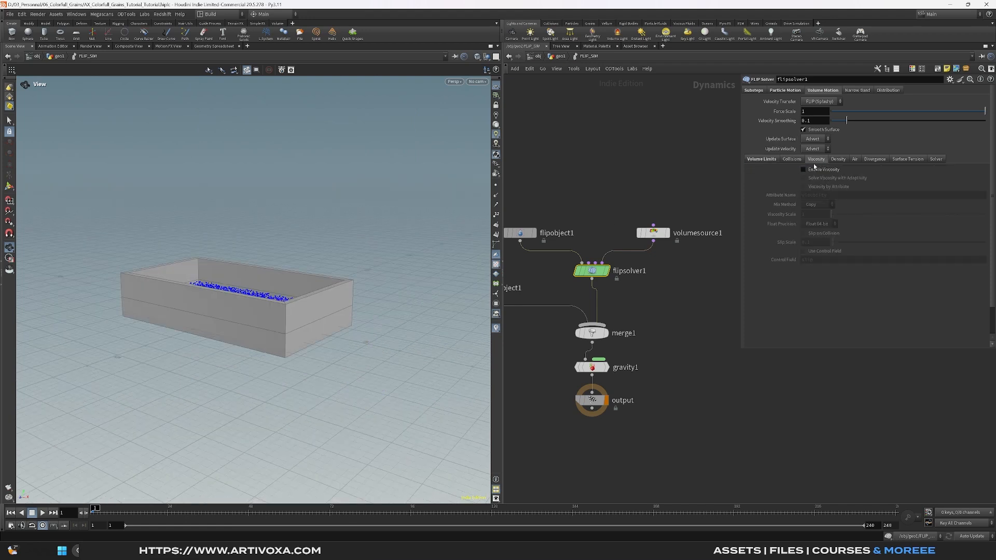
{"action": "left_click", "coordinate": [803, 170]}
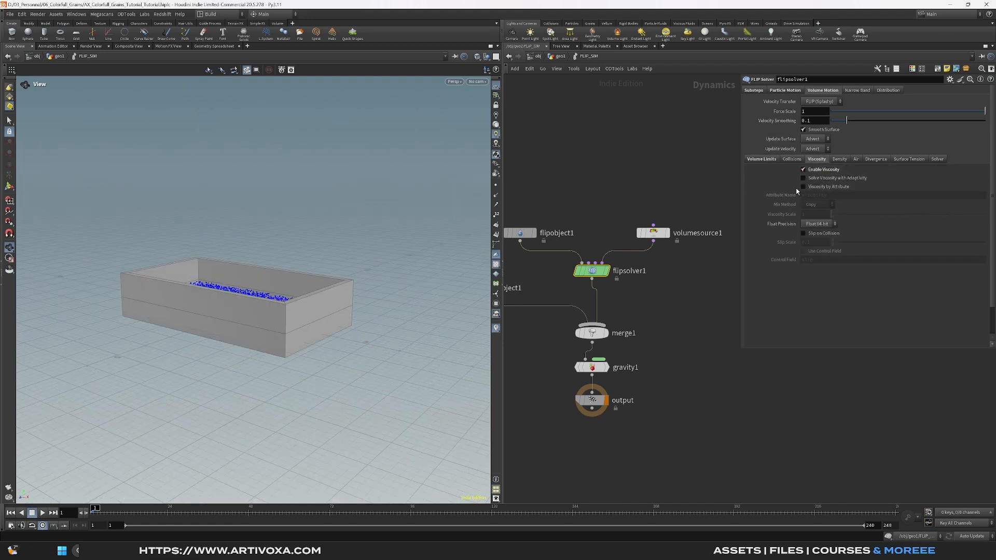
{"action": "left_click", "coordinate": [803, 187]}
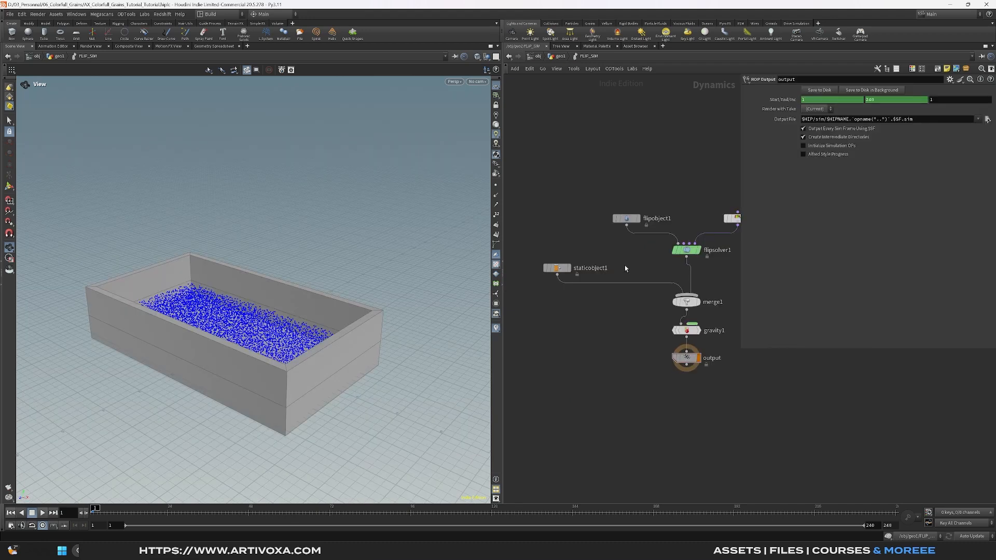
Step: Add a Ground Plane node beside staticobject1
{"action": "key", "text": "Tab"}
{"action": "type", "text": "ground"}
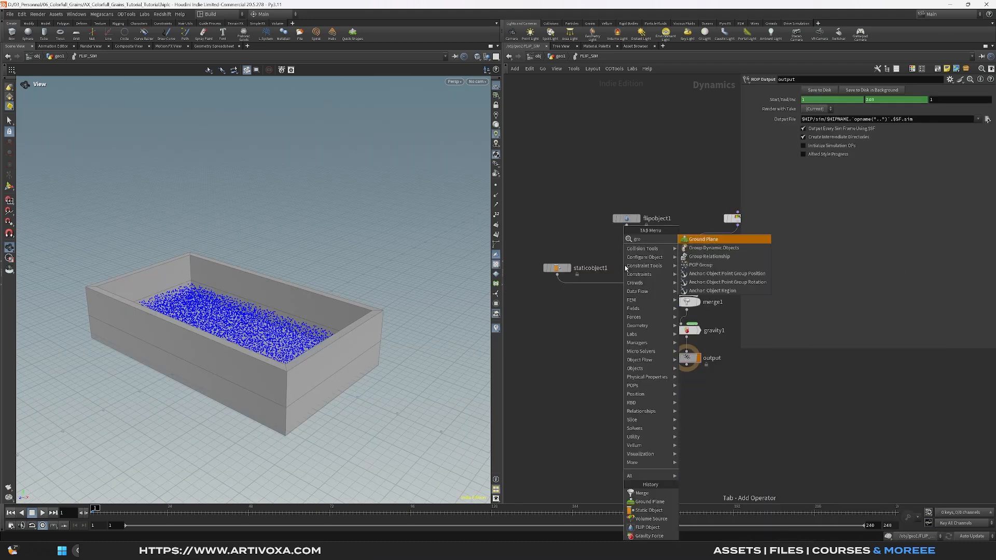
{"action": "key", "text": "Return"}
{"action": "left_click", "coordinate": [641, 266]}
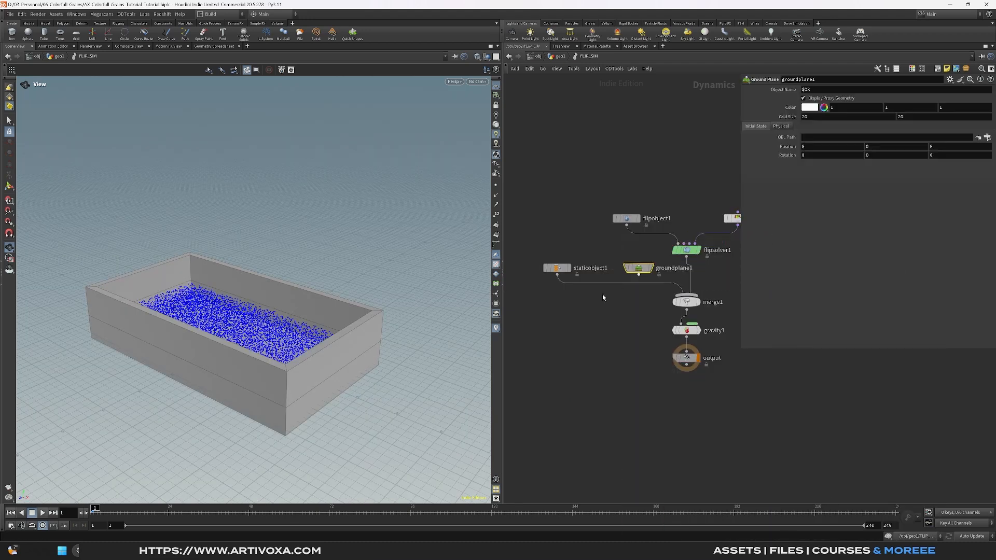
Step: Add a second Merge node and wire staticobject1 and groundplane1 into it
{"action": "key", "text": "Tab"}
{"action": "type", "text": "merge"}
{"action": "key", "text": "Return"}
{"action": "left_click", "coordinate": [601, 300]}
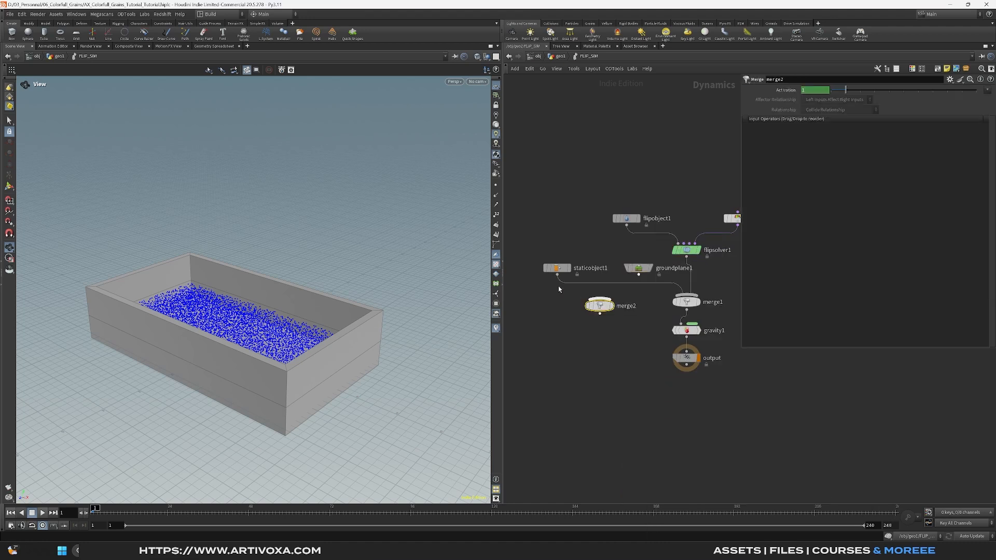
{"action": "left_click_drag", "start_coordinate": [644, 266], "coordinate": [636, 266]}
{"action": "left_click_drag", "start_coordinate": [545, 256], "coordinate": [605, 306]}
Step: Connect merge2 to merge1 and cut staticobject1's direct wire into merge1
{"action": "left_click_drag", "start_coordinate": [660, 403], "coordinate": [692, 294]}
{"action": "left_click_drag", "start_coordinate": [688, 302], "coordinate": [687, 336]}
{"action": "left_click", "coordinate": [657, 336]}
{"action": "left_click_drag", "start_coordinate": [604, 310], "coordinate": [686, 329]}
{"action": "key", "text": "y"}
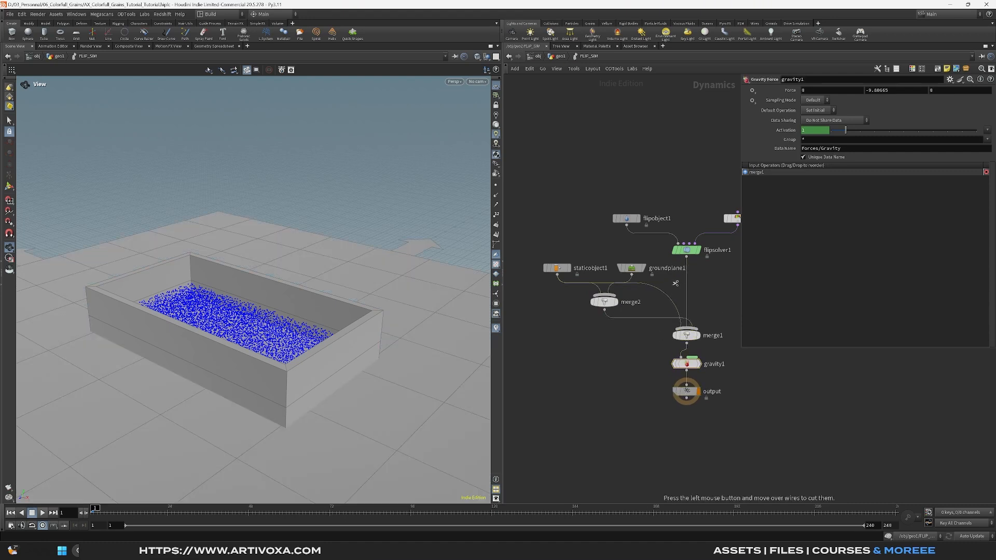
{"action": "left_click_drag", "start_coordinate": [675, 281], "coordinate": [668, 311]}
Step: Reverse merge1's input order so merge2 comes before flipsolver1
{"action": "left_click", "coordinate": [676, 336]}
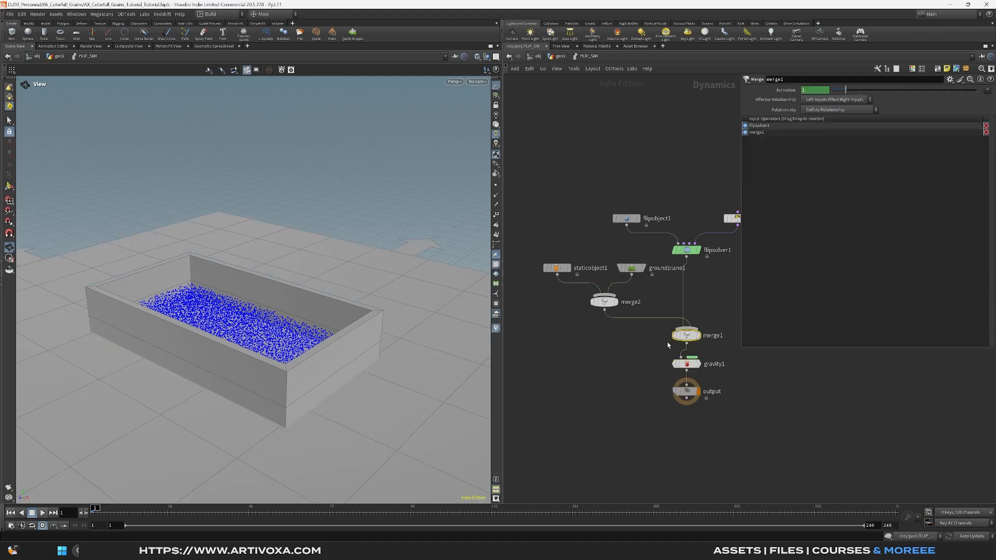
{"action": "key", "text": "shift+r"}
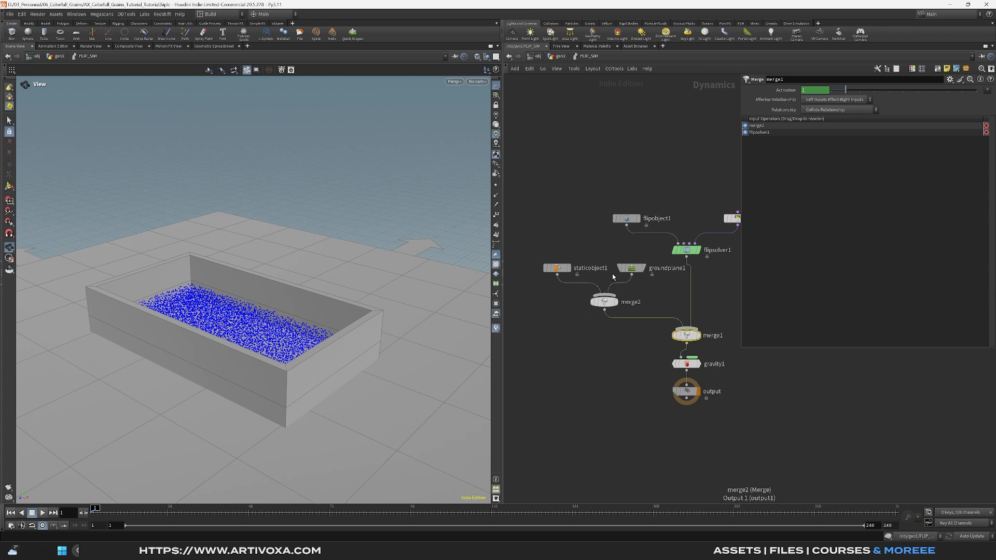
{"action": "key", "text": "h"}
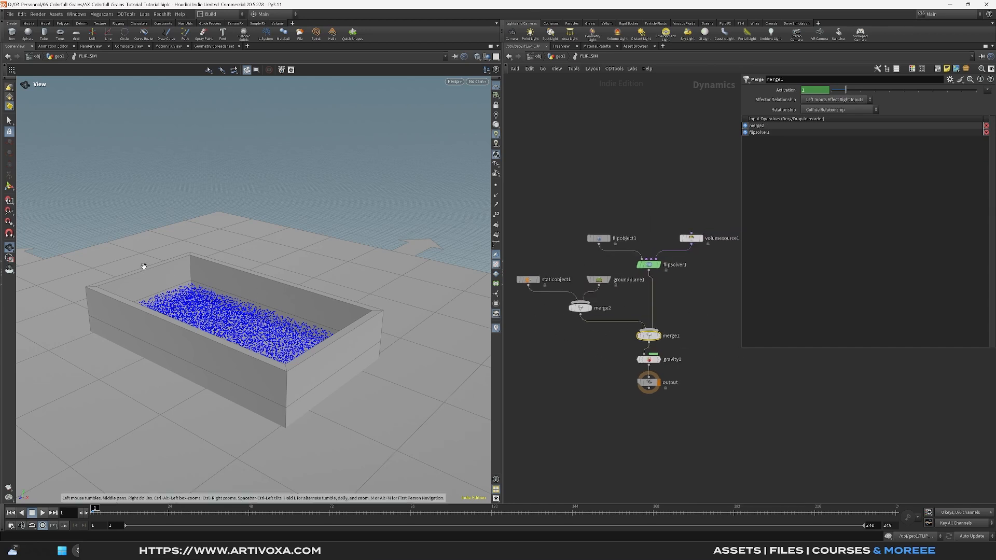
{"action": "left_click_drag", "start_coordinate": [183, 295], "coordinate": [194, 315]}
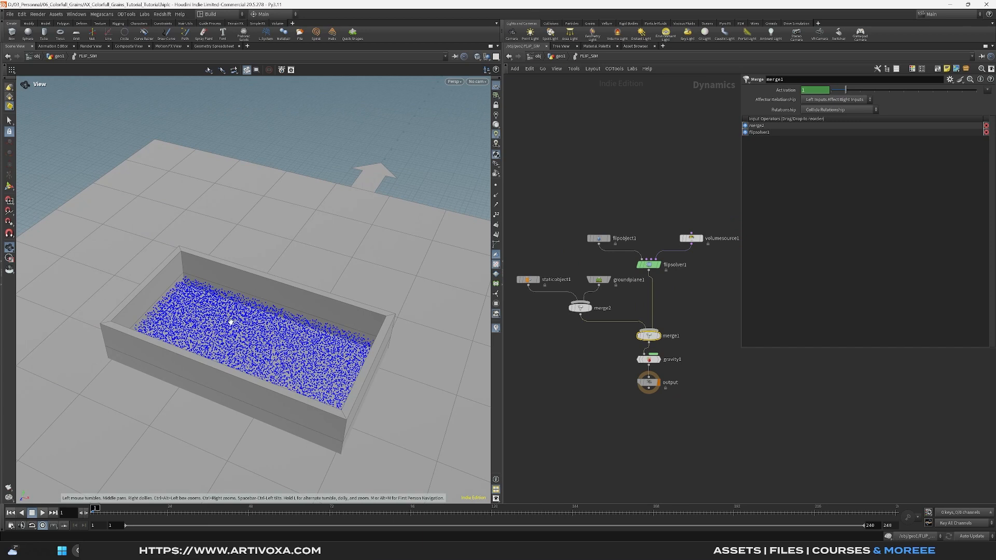
Step: Go back up to the geo1 network and add a Tube node in the free space beside the collision branch
{"action": "left_click", "coordinate": [560, 56]}
{"action": "key", "text": "h"}
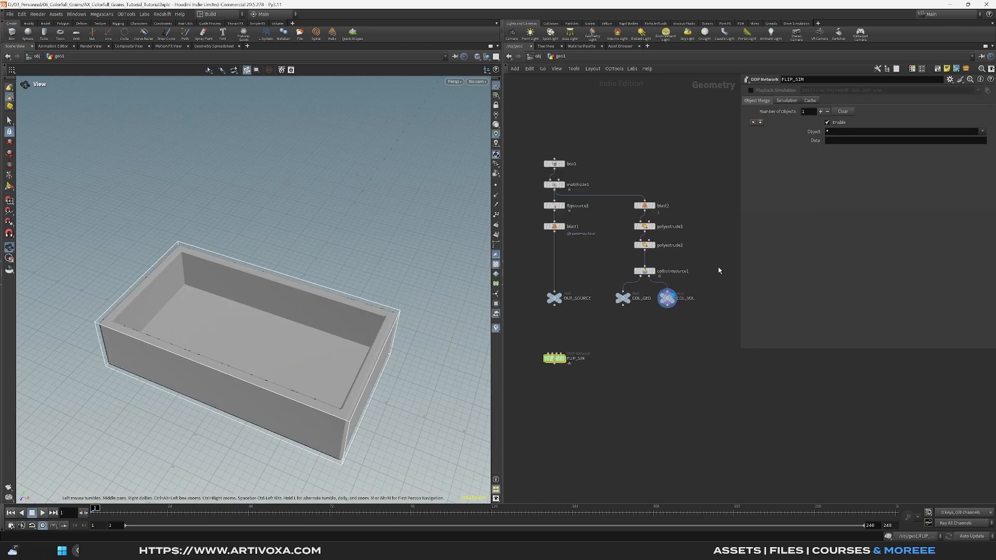
{"action": "left_click_drag", "start_coordinate": [742, 348], "coordinate": [828, 336]}
{"action": "middle_click_drag", "start_coordinate": [730, 331], "coordinate": [617, 305]}
{"action": "scroll", "coordinate": [654, 311], "scroll_direction": "down", "scroll_amount": 3}
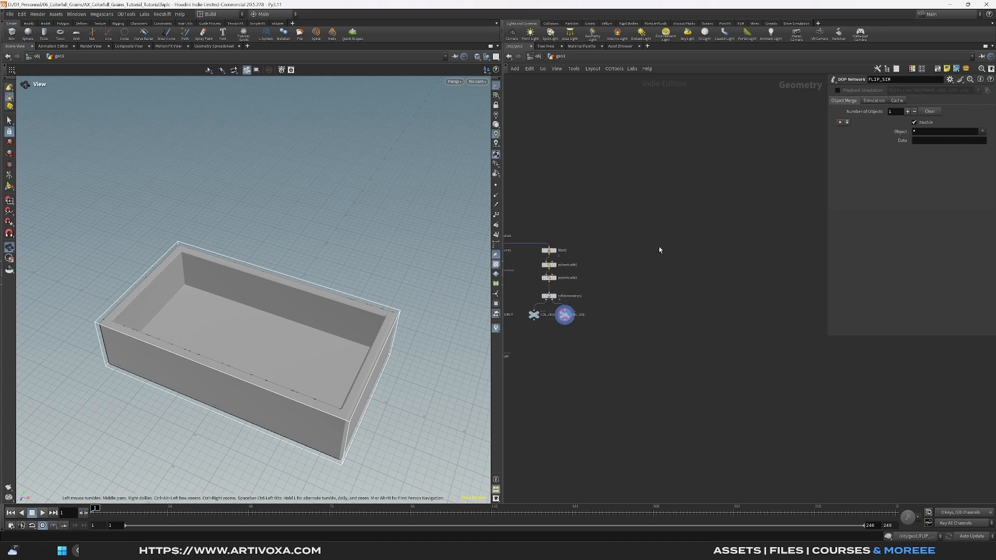
{"action": "key", "text": "Tab"}
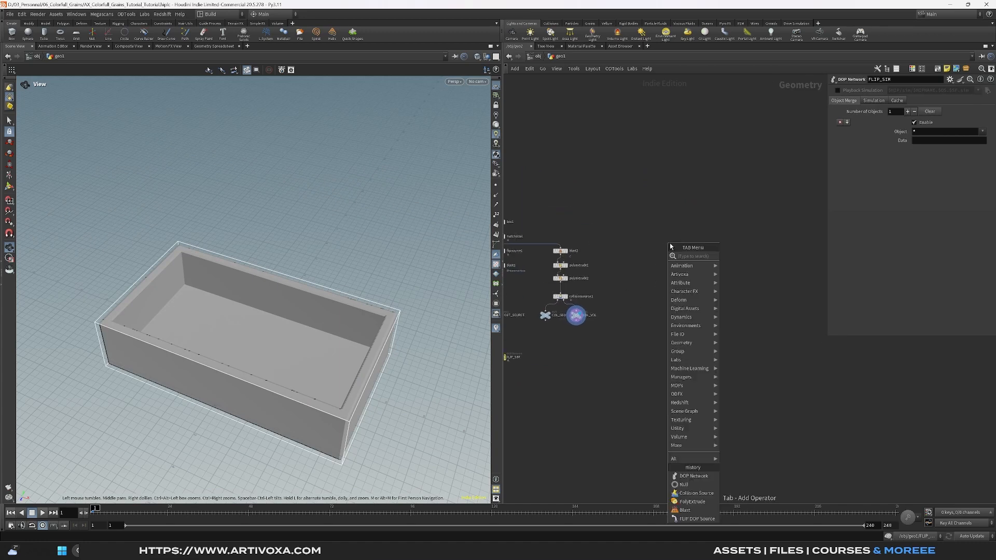
{"action": "type", "text": "tube"}
{"action": "key", "text": "Return"}
Step: Set both of the tube's Radius values to 0.15
{"action": "left_click_drag", "start_coordinate": [829, 199], "coordinate": [772, 199]}
{"action": "left_click", "coordinate": [857, 164]}
{"action": "key", "text": "BackSpace"}
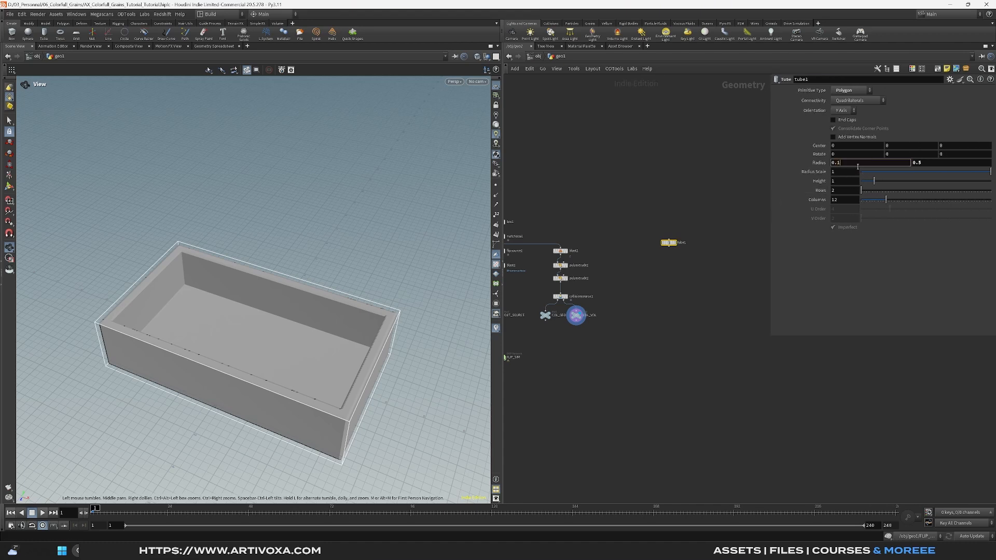
{"action": "left_click", "coordinate": [934, 164]}
{"action": "key", "text": "BackSpace"}
{"action": "type", "text": "15"}
{"action": "key", "text": "Return"}
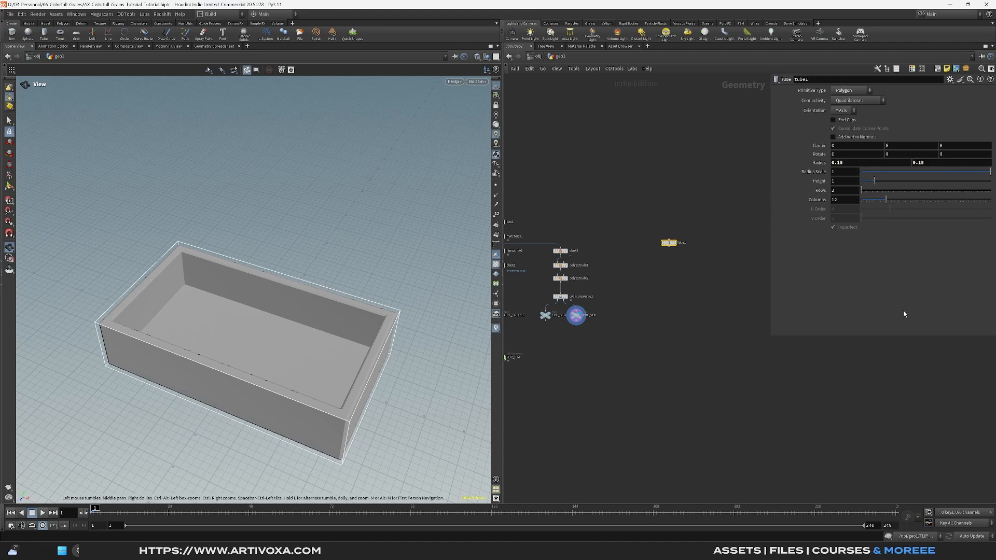
Step: Set the tube's Columns to 50, display it and turn on End Caps
{"action": "double_click", "coordinate": [850, 201]}
{"action": "type", "text": "6"}
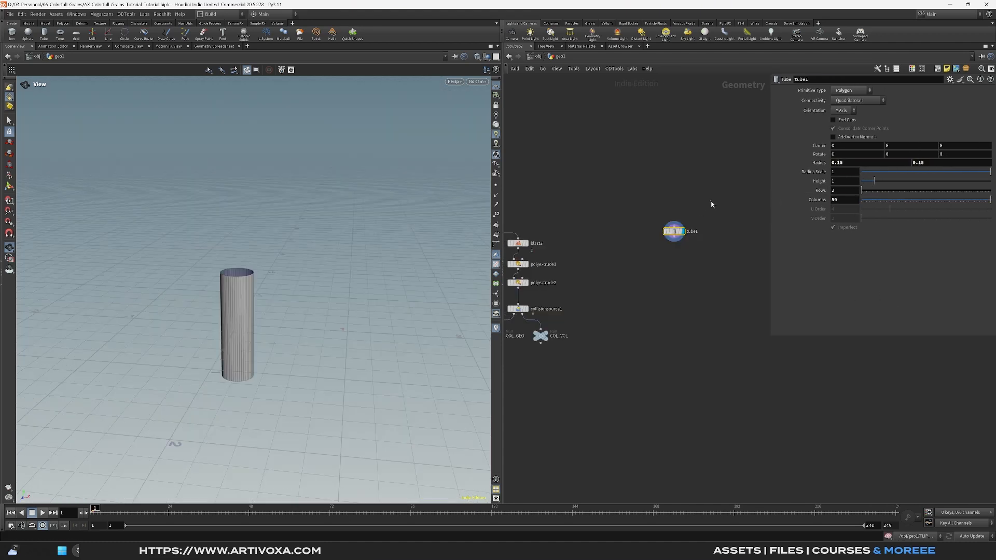
{"action": "left_click", "coordinate": [832, 120]}
{"action": "scroll", "coordinate": [235, 296], "scroll_direction": "up", "scroll_amount": 2}
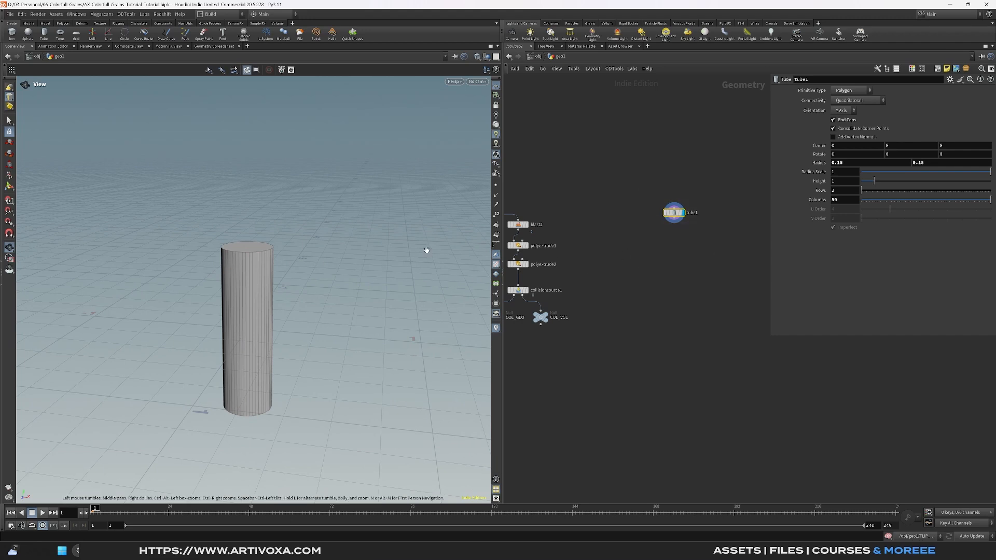
Step: Bevel the tube's top and bottom cap edges with a PolyBevel at Distance 0.17
{"action": "left_click", "coordinate": [9, 121]}
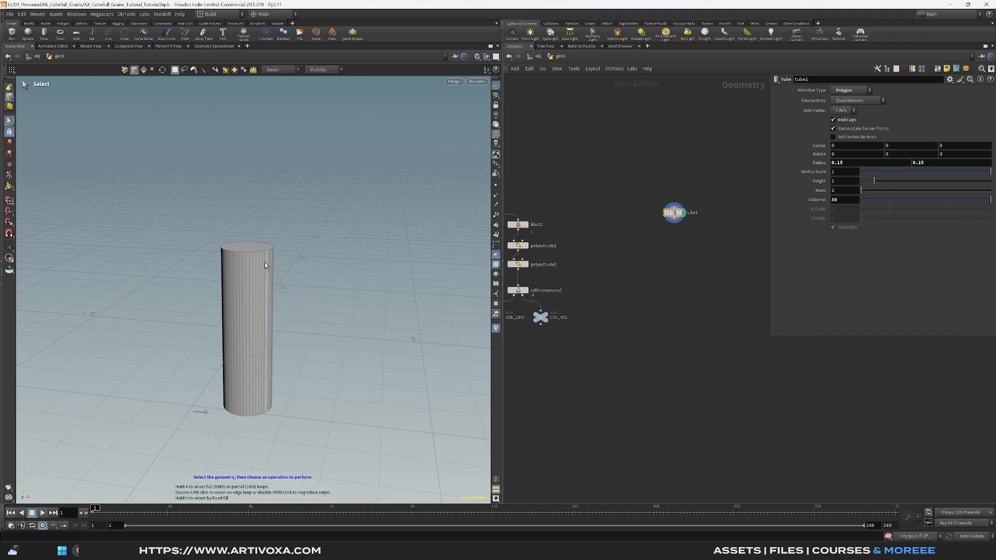
{"action": "left_click_drag", "start_coordinate": [262, 354], "coordinate": [248, 422], "text": "alt"}
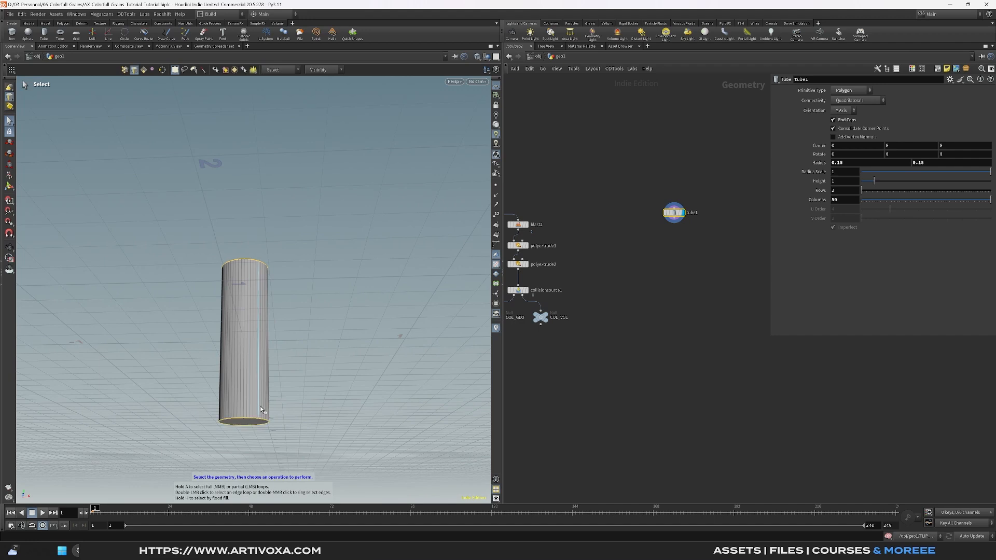
{"action": "left_click_drag", "start_coordinate": [262, 316], "coordinate": [268, 314], "text": "alt"}
{"action": "key", "text": "Tab"}
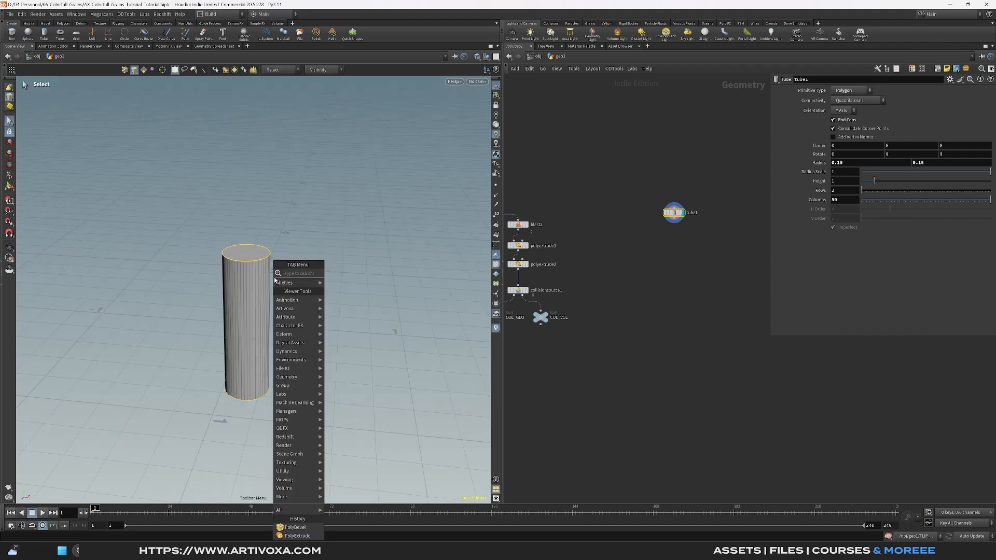
{"action": "type", "text": "poly"}
{"action": "key", "text": "Return"}
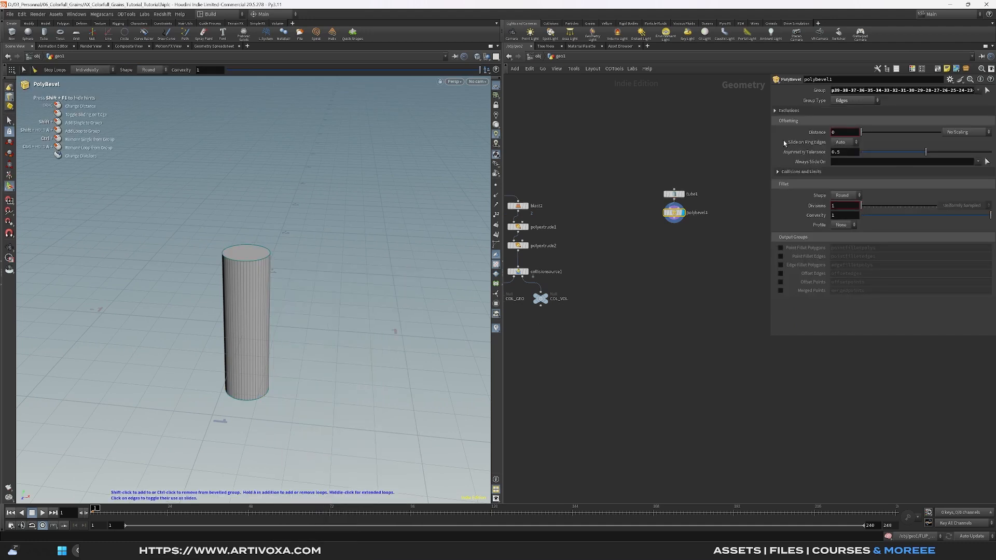
{"action": "left_click", "coordinate": [841, 133]}
{"action": "type", "text": "0.17"}
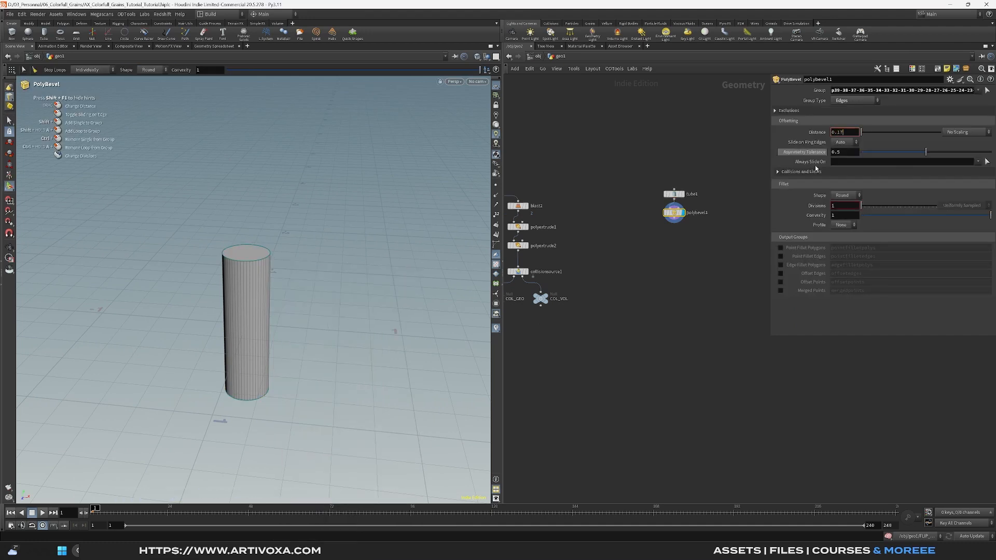
{"action": "key", "text": "Return"}
Step: Add a Fuse node after the bevel and set polybevel1's Divisions to 10
{"action": "key", "text": "Tab"}
{"action": "type", "text": "fus"}
{"action": "key", "text": "Return"}
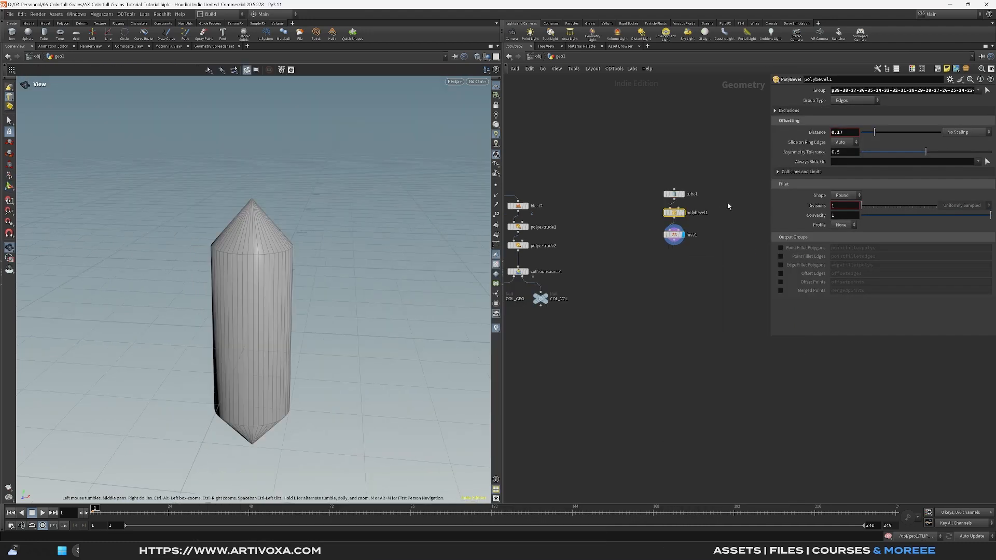
{"action": "left_click", "coordinate": [840, 207]}
{"action": "type", "text": "10"}
{"action": "key", "text": "Return"}
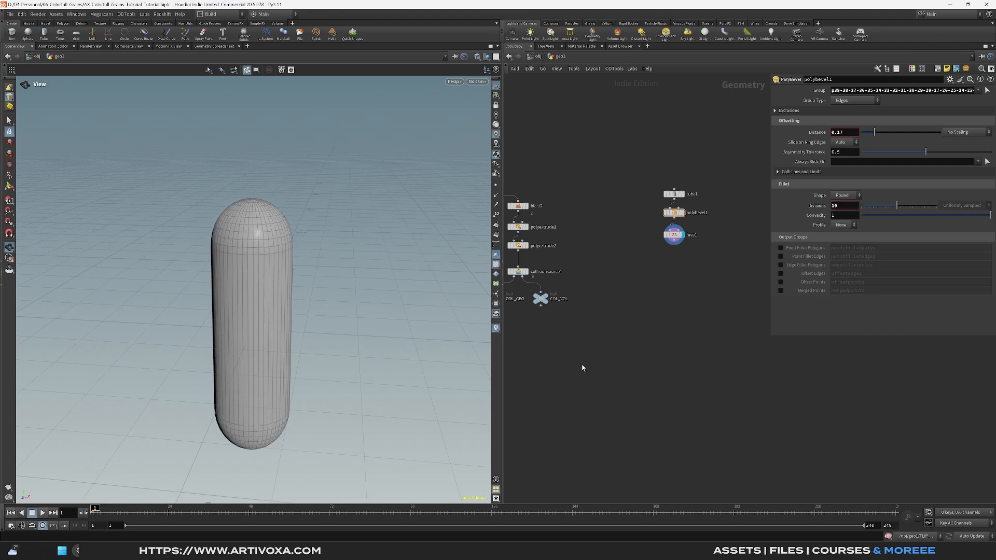
{"action": "scroll", "coordinate": [240, 252], "scroll_direction": "down", "scroll_amount": 3}
{"action": "left_click_drag", "start_coordinate": [240, 251], "coordinate": [259, 229]}
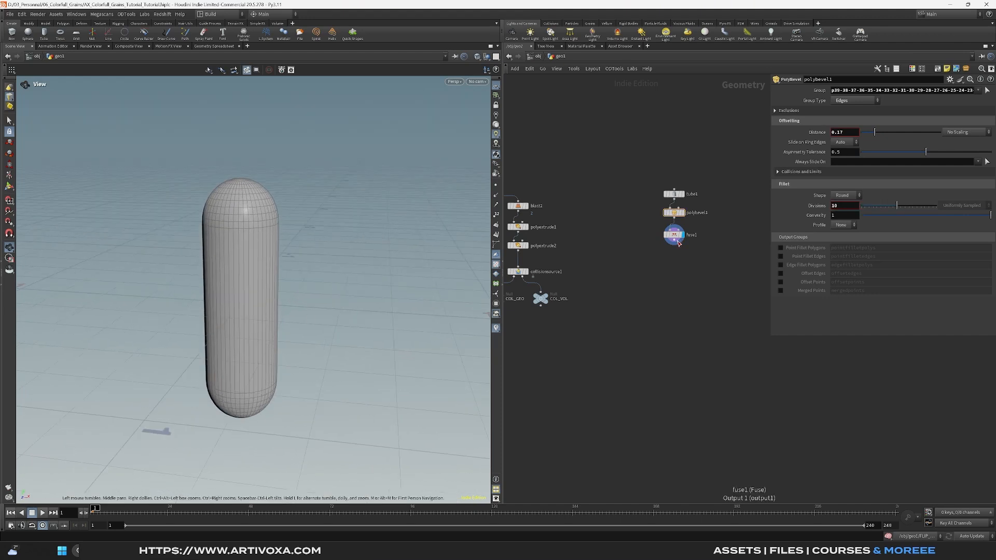
Step: Append a PolySplit node to fuse1, display it and set its Path Type to Edge Loop
{"action": "key", "text": "Tab"}
{"action": "type", "text": "polysplit"}
{"action": "key", "text": "Return"}
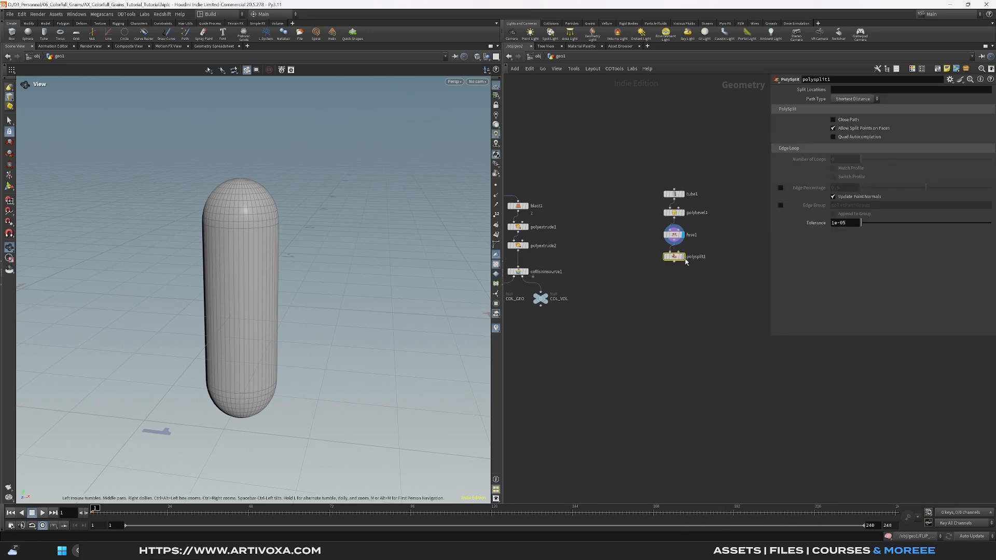
{"action": "left_click", "coordinate": [682, 257]}
{"action": "left_click", "coordinate": [855, 99]}
{"action": "left_click", "coordinate": [844, 115]}
{"action": "key", "text": "Return"}
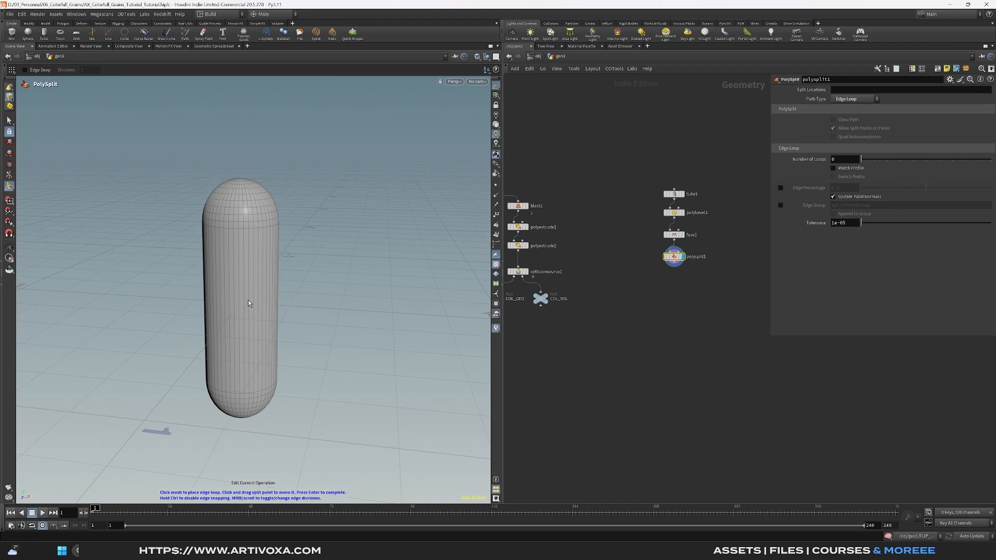
Step: Place an edge loop split around the middle of the capsule and set Number of Loops to 25
{"action": "left_click", "coordinate": [249, 300]}
{"action": "left_click", "coordinate": [843, 160]}
{"action": "type", "text": "25"}
{"action": "left_click", "coordinate": [853, 363]}
{"action": "scroll", "coordinate": [371, 237], "scroll_direction": "down", "scroll_amount": 3}
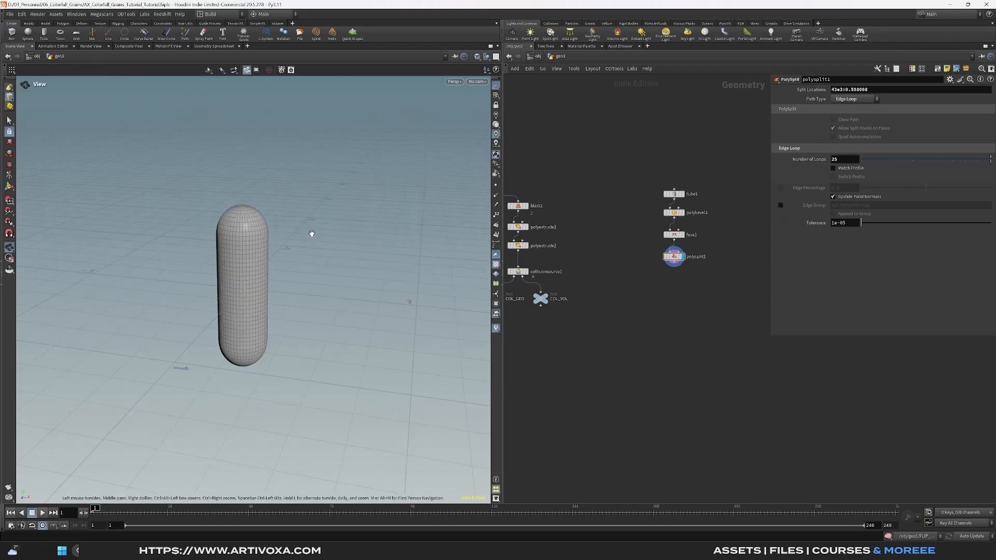
Step: Append a Match Size node to polysplit1, display it and set Justify Y to Min
{"action": "key", "text": "Tab"}
{"action": "type", "text": "matchs"}
{"action": "key", "text": "Return"}
{"action": "left_click", "coordinate": [678, 277]}
{"action": "key", "text": "r"}
{"action": "left_click", "coordinate": [842, 195]}
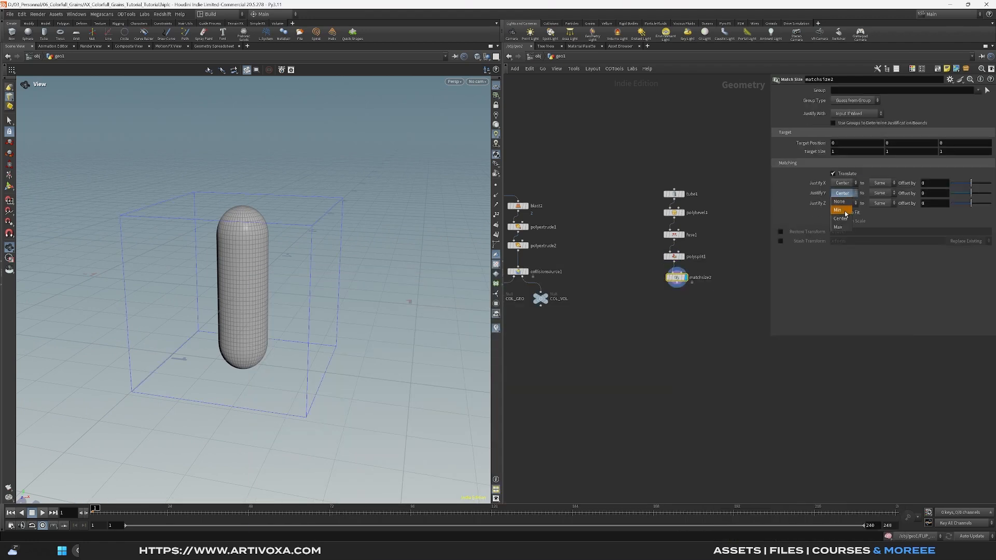
{"action": "left_click", "coordinate": [843, 211]}
Step: Select the whole tube chain and lay out its nodes neatly
{"action": "left_click_drag", "start_coordinate": [655, 321], "coordinate": [686, 184]}
{"action": "key", "text": "l"}
{"action": "left_click", "coordinate": [669, 274]}
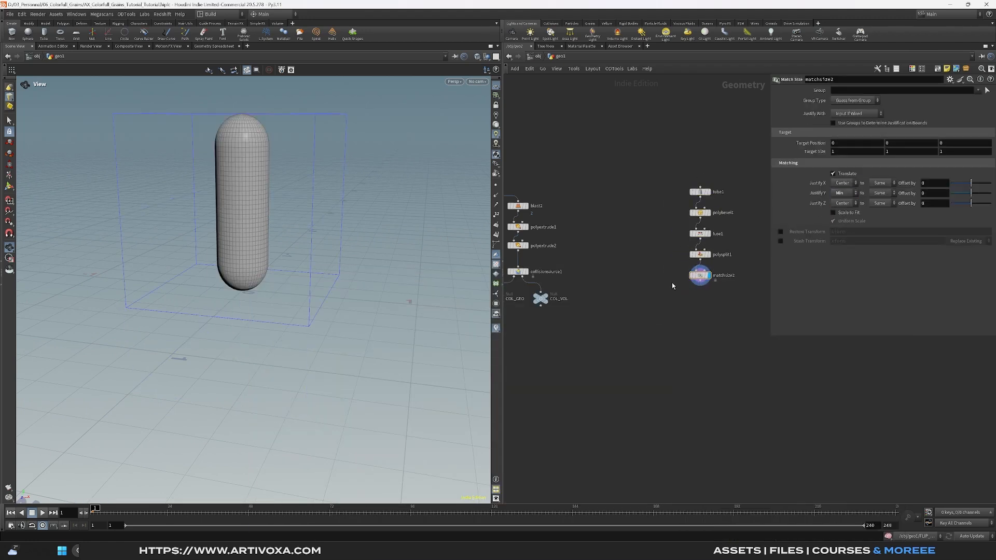
{"action": "middle_click_drag", "start_coordinate": [673, 284], "coordinate": [645, 293]}
{"action": "mouse_move", "coordinate": [273, 284]}
{"action": "left_mouse_down"}
{"action": "mouse_move", "coordinate": [258, 271]}
{"action": "mouse_move", "coordinate": [264, 281]}
{"action": "left_mouse_up"}
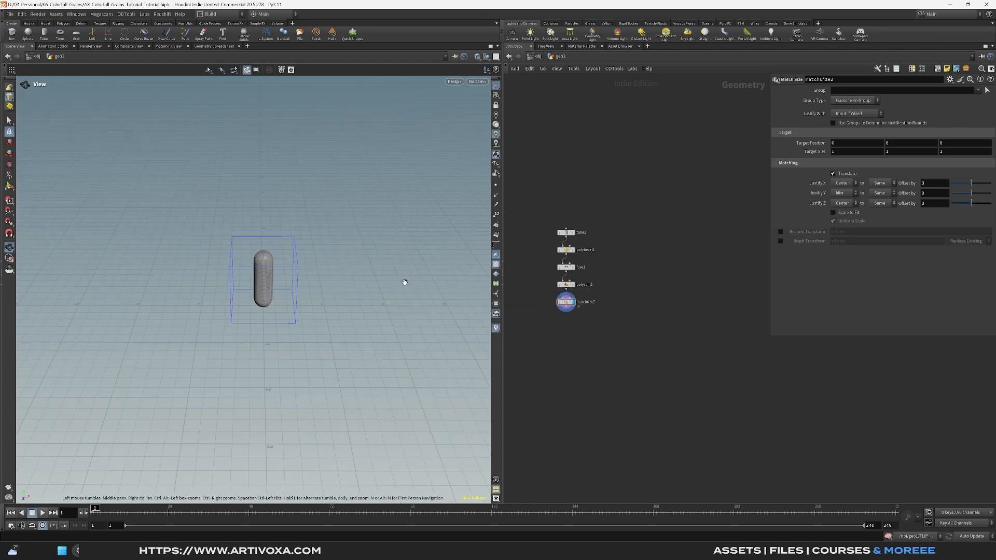
Step: Add a Curve node in the free space beside the tube chain
{"action": "key", "text": "Tab"}
{"action": "type", "text": "curve"}
{"action": "key", "text": "Return"}
{"action": "left_click", "coordinate": [657, 285]}
Step: Template the box at the head of the source branch as a reference and display curve1
{"action": "scroll", "coordinate": [636, 306], "scroll_direction": "down", "scroll_amount": 6}
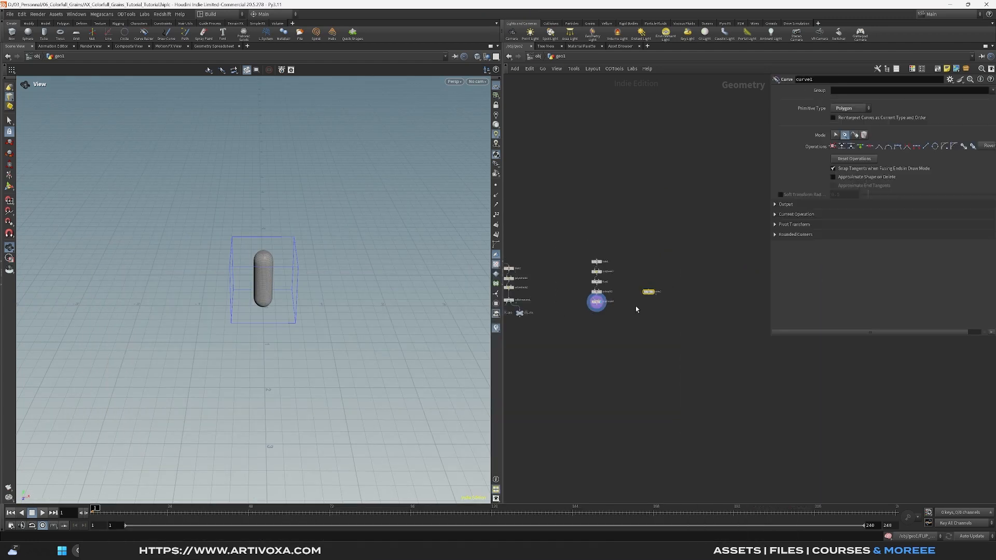
{"action": "scroll", "coordinate": [540, 286], "scroll_direction": "up", "scroll_amount": 8}
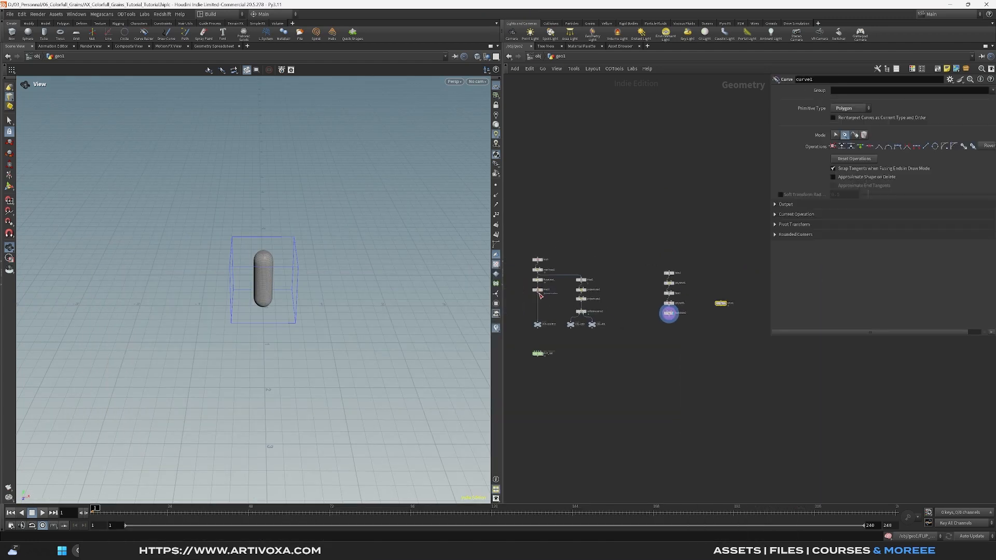
{"action": "scroll", "coordinate": [719, 321], "scroll_direction": "down", "scroll_amount": 5}
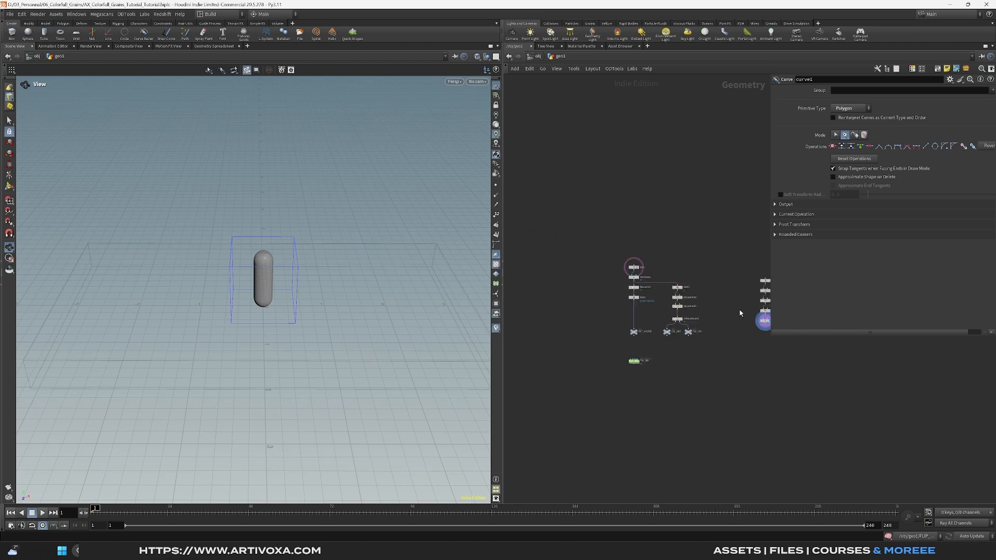
{"action": "scroll", "coordinate": [718, 344], "scroll_direction": "up", "scroll_amount": 3}
{"action": "left_click", "coordinate": [764, 312]}
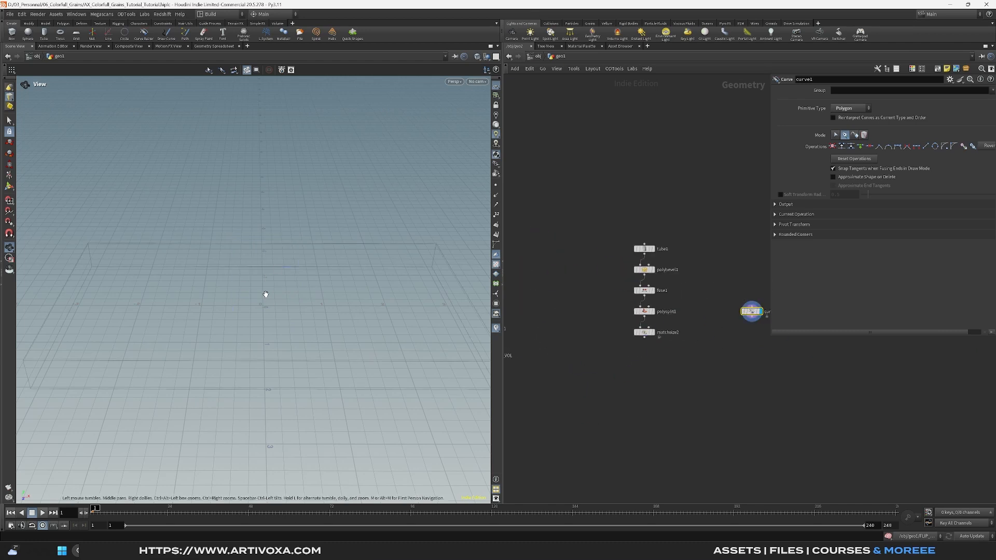
Step: In the top view, draw a winding open polygon curve of 14 points that crosses the box outline from one end to the other
{"action": "key", "text": "space+2"}
{"action": "scroll", "coordinate": [266, 295], "scroll_direction": "down", "scroll_amount": 3}
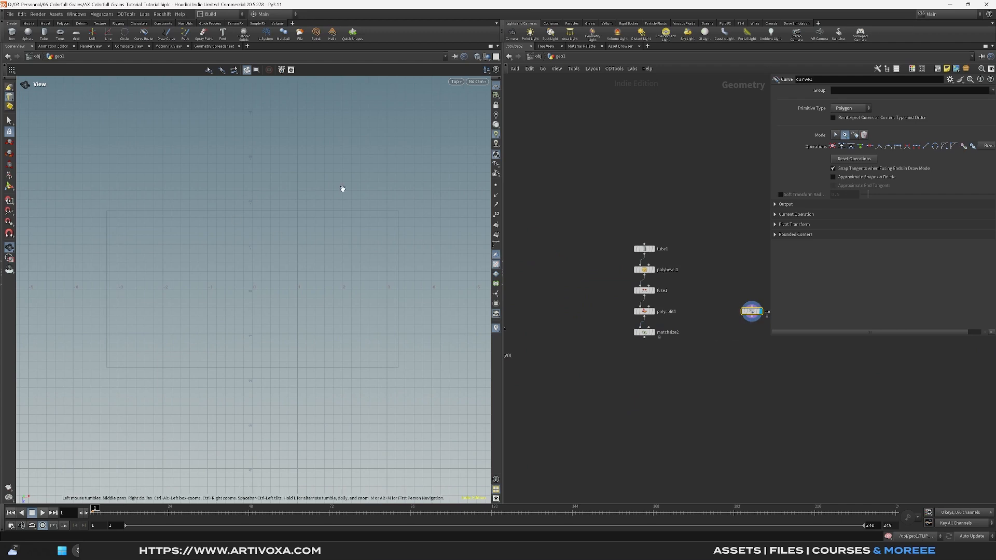
{"action": "left_click", "coordinate": [9, 186]}
{"action": "left_click", "coordinate": [79, 314]}
{"action": "left_click", "coordinate": [160, 269]}
{"action": "left_click", "coordinate": [202, 239]}
{"action": "left_click", "coordinate": [251, 258]}
{"action": "left_click", "coordinate": [213, 302]}
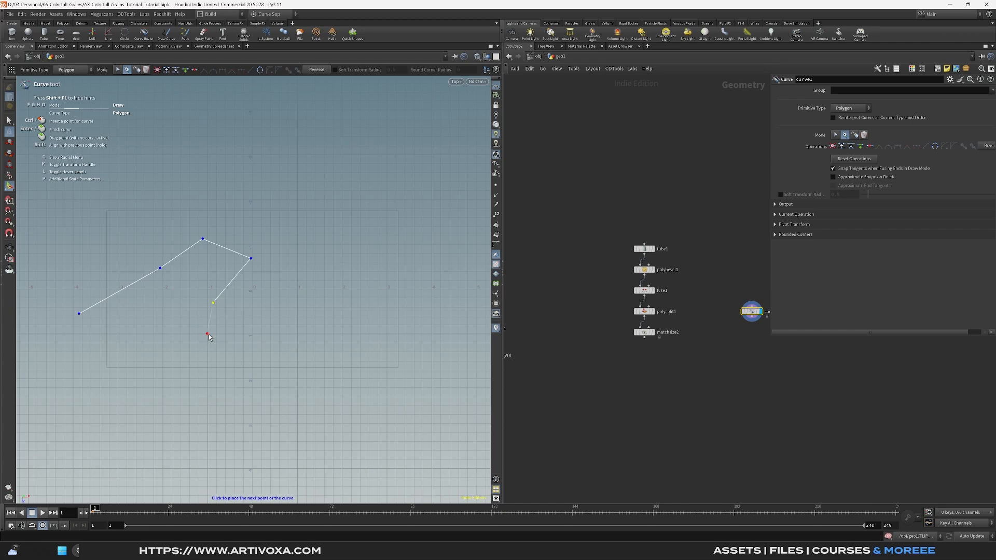
{"action": "left_click", "coordinate": [215, 339]}
{"action": "left_click", "coordinate": [271, 351]}
{"action": "left_click", "coordinate": [299, 318]}
{"action": "left_click", "coordinate": [280, 290]}
{"action": "left_click", "coordinate": [310, 253]}
{"action": "left_click", "coordinate": [343, 241]}
{"action": "left_click", "coordinate": [372, 262]}
{"action": "left_click", "coordinate": [357, 305]}
{"action": "left_click", "coordinate": [433, 338]}
{"action": "key", "text": "Return"}
Step: Append a Resample node to the curve with Length 0.05 and Treat Polygons As set to Subdivision Curves
{"action": "key", "text": "Tab"}
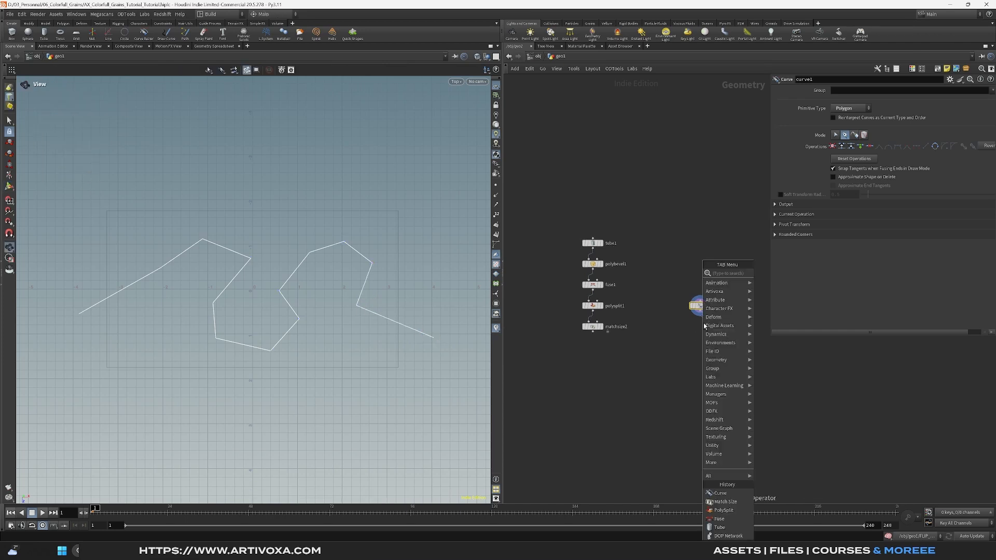
{"action": "type", "text": "res"}
{"action": "key", "text": "Return"}
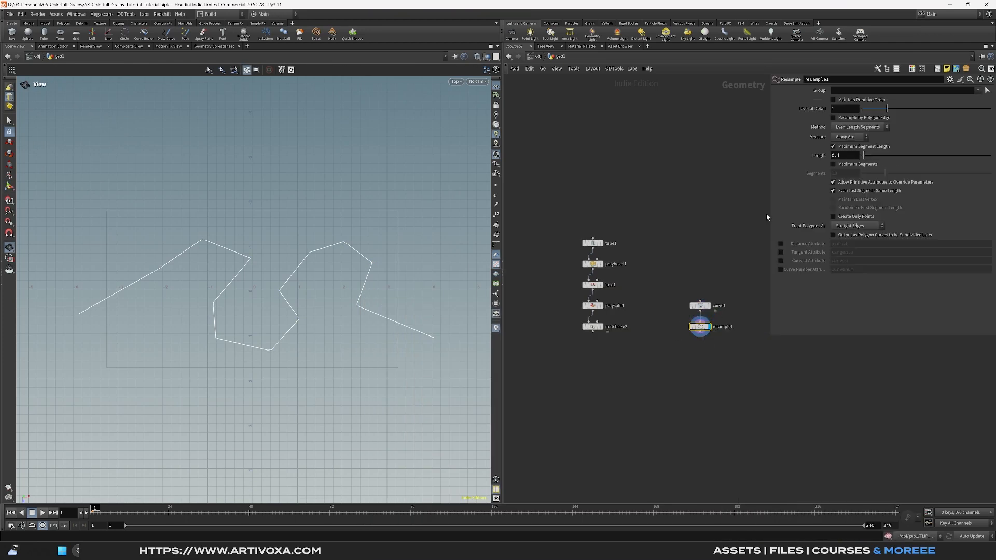
{"action": "left_click", "coordinate": [839, 156]}
{"action": "type", "text": "0.05"}
{"action": "key", "text": "Return"}
{"action": "left_click", "coordinate": [857, 226]}
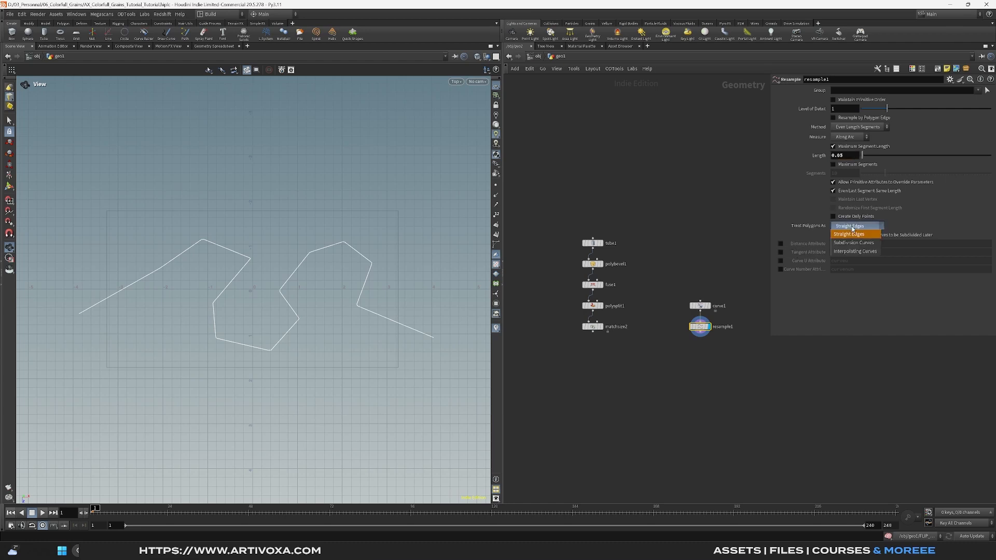
{"action": "left_click", "coordinate": [855, 239]}
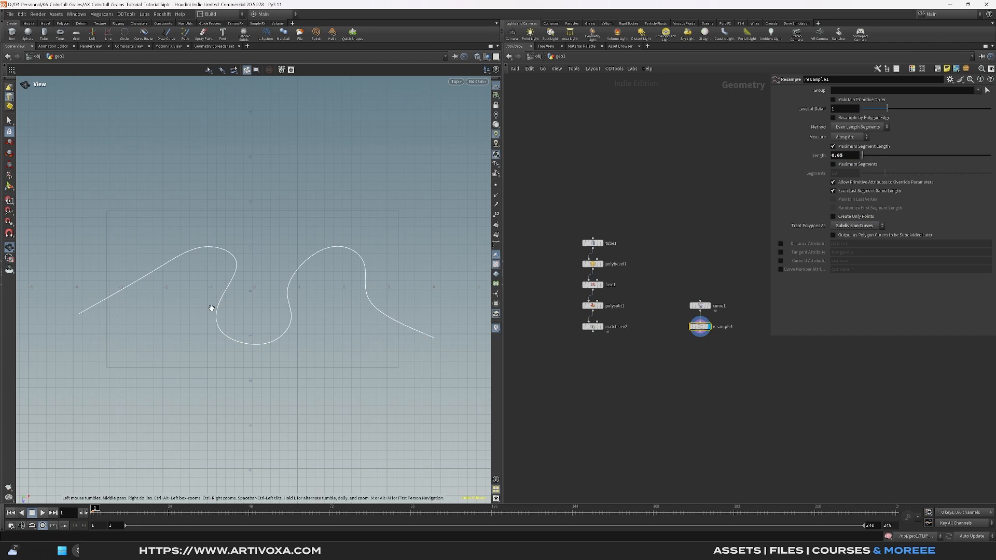
Step: Add a Path Deform node below both chains and connect matchsize2 to its first input and resample1 to its second
{"action": "middle_click_drag", "start_coordinate": [754, 405], "coordinate": [741, 391]}
{"action": "key", "text": "Tab"}
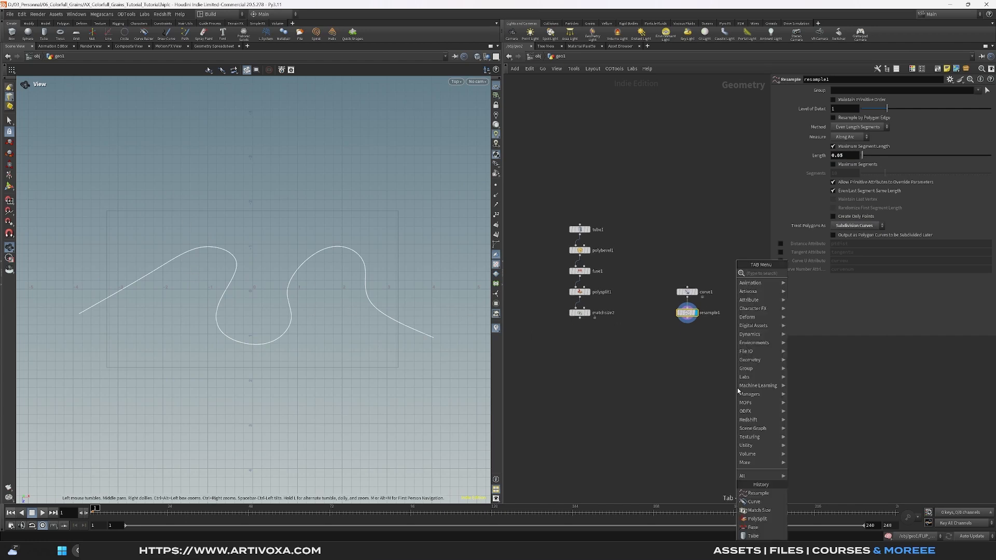
{"action": "type", "text": "path"}
{"action": "key", "text": "Return"}
{"action": "left_click", "coordinate": [644, 364]}
{"action": "left_click_drag", "start_coordinate": [580, 318], "coordinate": [639, 358]}
{"action": "left_click_drag", "start_coordinate": [644, 365], "coordinate": [641, 362]}
{"action": "left_click_drag", "start_coordinate": [689, 319], "coordinate": [639, 348]}
{"action": "left_click_drag", "start_coordinate": [640, 353], "coordinate": [679, 314]}
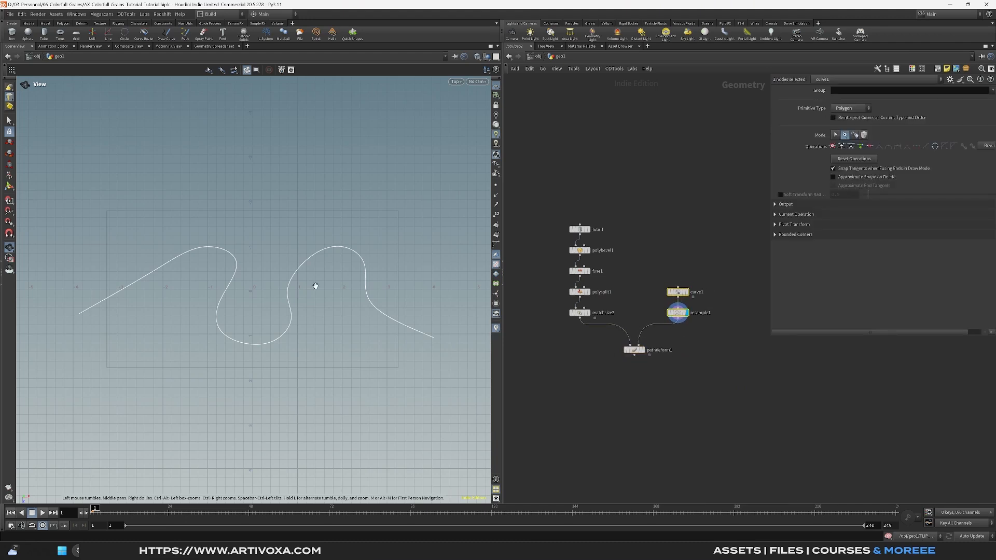
Step: Center pathdeform1 between the two chains and display it in the perspective view
{"action": "key", "text": "space+1"}
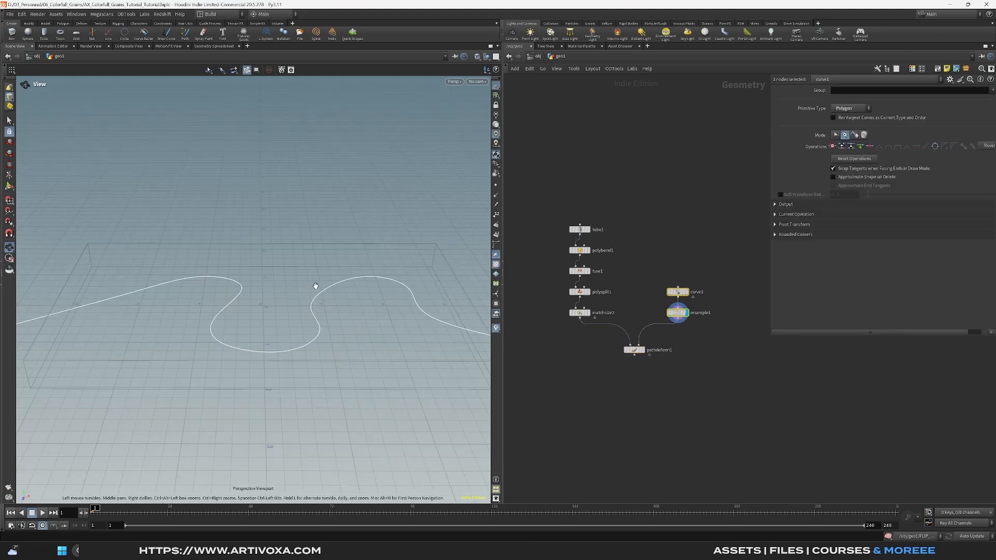
{"action": "left_click_drag", "start_coordinate": [632, 351], "coordinate": [623, 342]}
{"action": "left_click", "coordinate": [635, 344]}
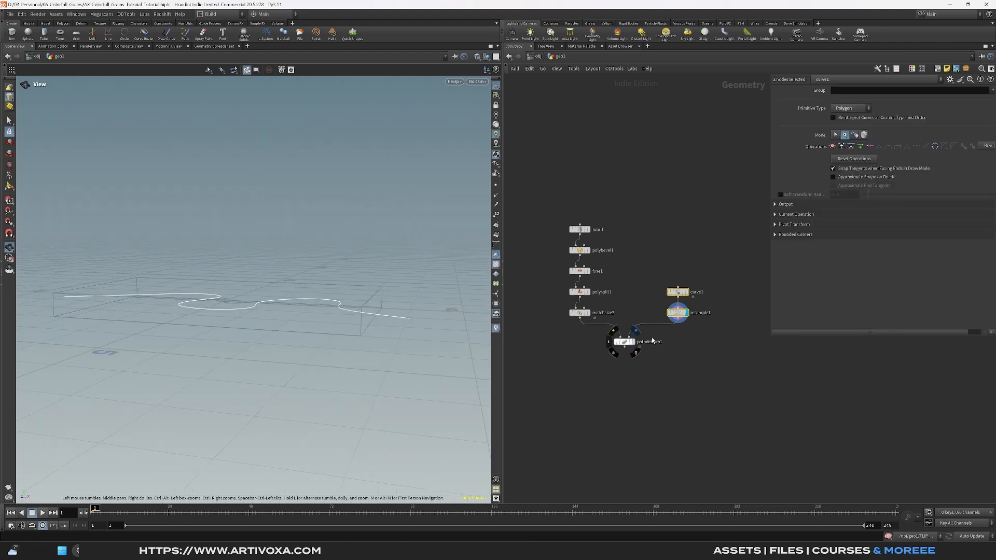
{"action": "left_click_drag", "start_coordinate": [162, 283], "coordinate": [133, 362]}
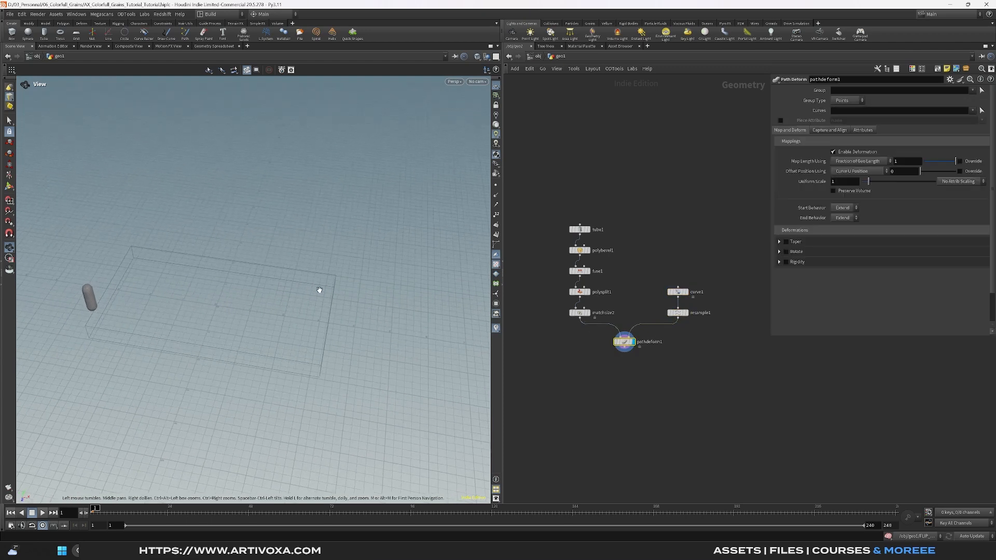
Step: Set pathdeform1's curve position offset to 0.065 so the capsule starts just inside the box outline
{"action": "key", "text": "space+2"}
{"action": "left_click_drag", "start_coordinate": [772, 191], "coordinate": [714, 191]}
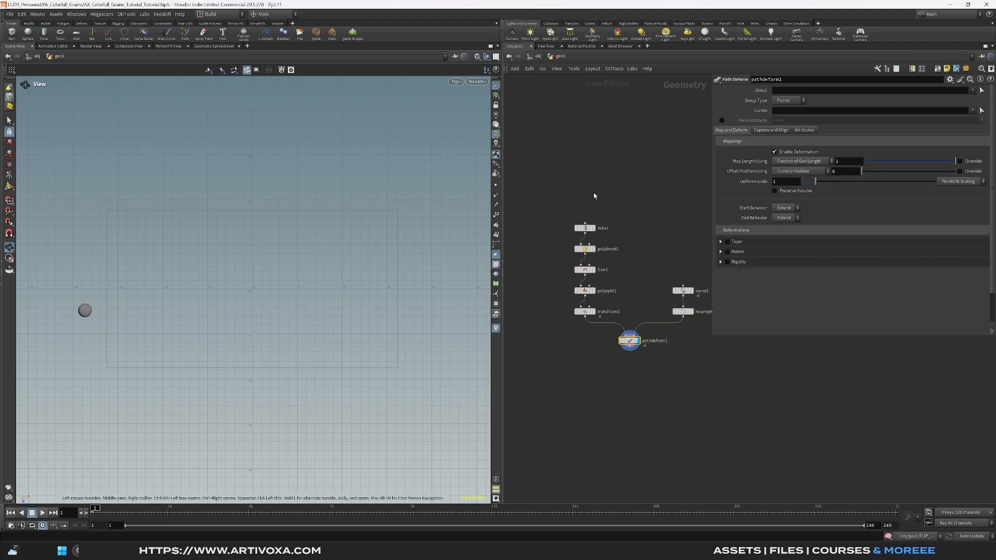
{"action": "left_click_drag", "start_coordinate": [862, 173], "coordinate": [870, 173]}
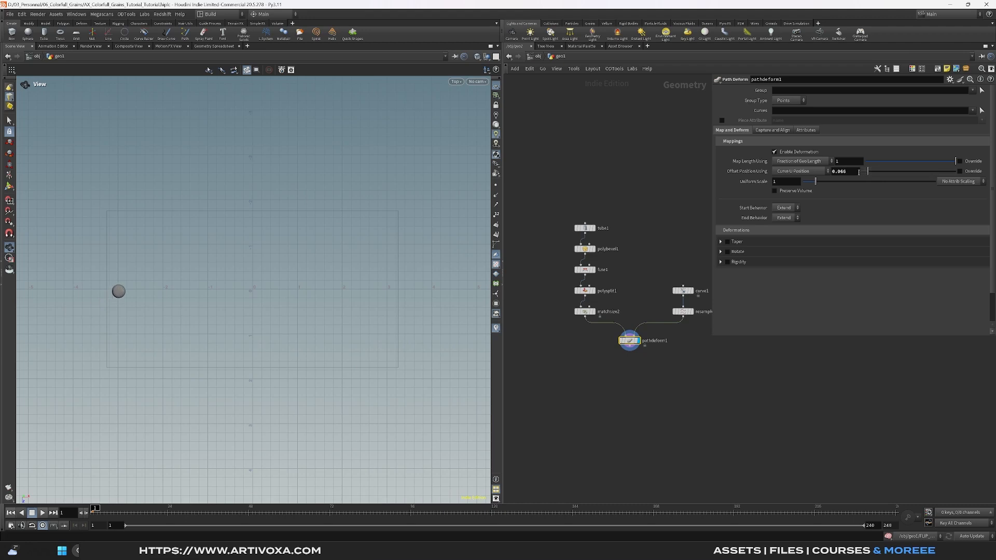
{"action": "left_click", "coordinate": [844, 176]}
{"action": "type", "text": "5"}
{"action": "key", "text": "Return"}
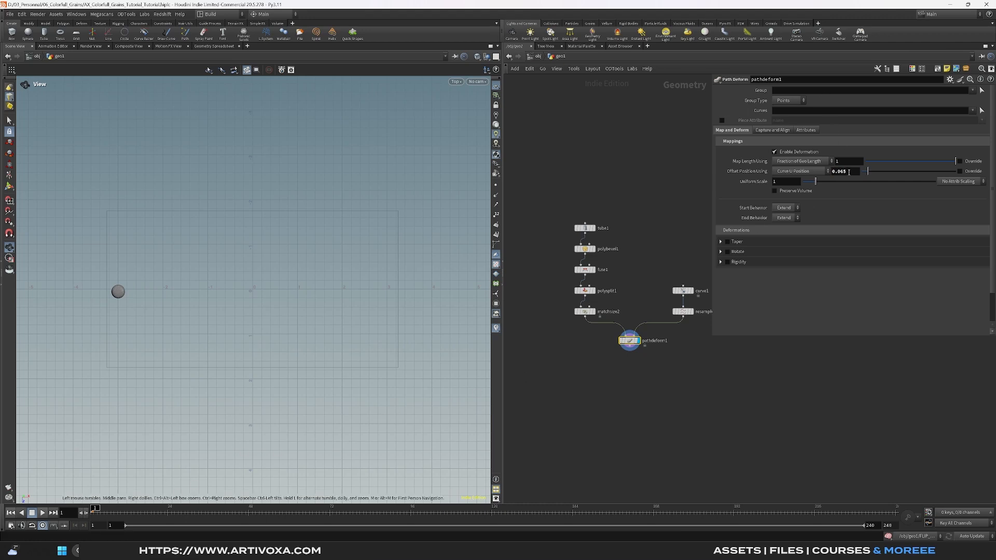
Step: Keyframe the position offset at 0.065 on frame 1 and at 0.9 on frame 120
{"action": "left_click", "coordinate": [848, 171], "text": "alt"}
{"action": "left_click", "coordinate": [494, 516]}
{"action": "left_click_drag", "start_coordinate": [867, 171], "coordinate": [948, 170]}
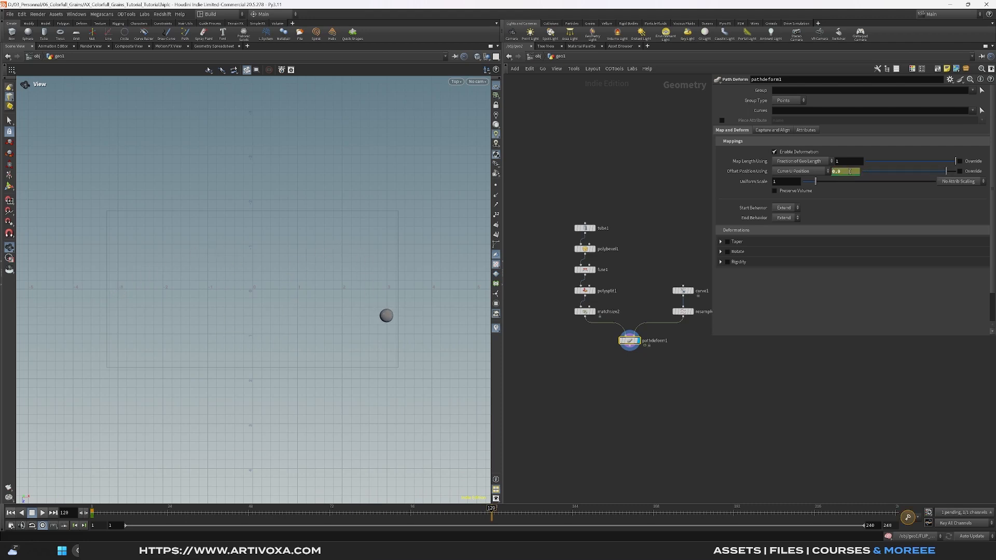
{"action": "left_click", "coordinate": [849, 171], "text": "alt"}
Step: Reshape the position offset animation curve, raising the frame 1 tangent handle and lowering the frame 120 handle for a steadier speed
{"action": "left_click", "coordinate": [54, 46]}
{"action": "key", "text": "h"}
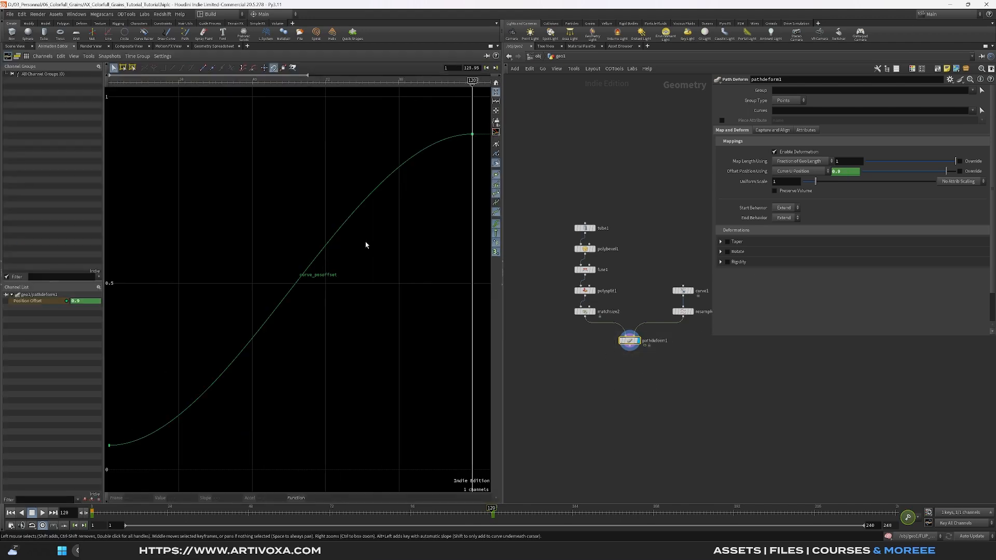
{"action": "left_click", "coordinate": [472, 134]}
{"action": "left_click_drag", "start_coordinate": [285, 379], "coordinate": [107, 470]}
{"action": "left_click_drag", "start_coordinate": [202, 443], "coordinate": [241, 383]}
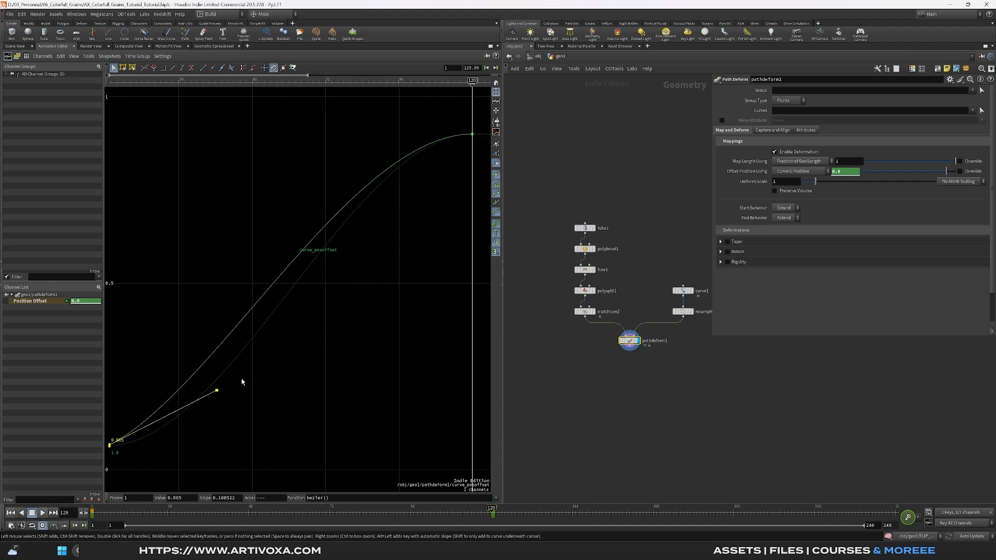
{"action": "left_click", "coordinate": [472, 134]}
{"action": "left_click_drag", "start_coordinate": [351, 136], "coordinate": [356, 161]}
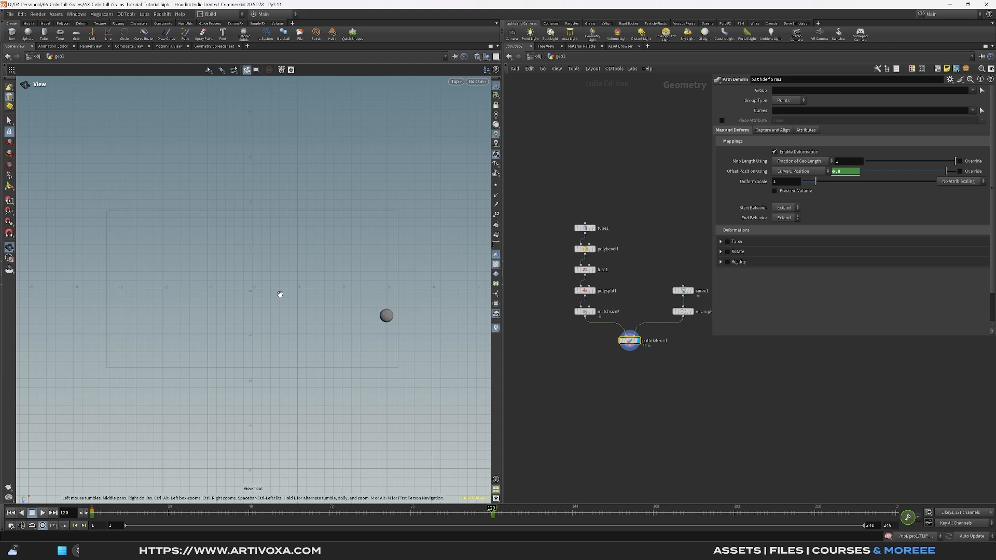
Step: Add a Match Size node after pathdeform1 with X and Z justification None and Y justification Min, and scrub the capsule's animation
{"action": "left_click_drag", "start_coordinate": [280, 294], "coordinate": [294, 323]}
{"action": "key", "text": "Tab"}
{"action": "type", "text": "mat"}
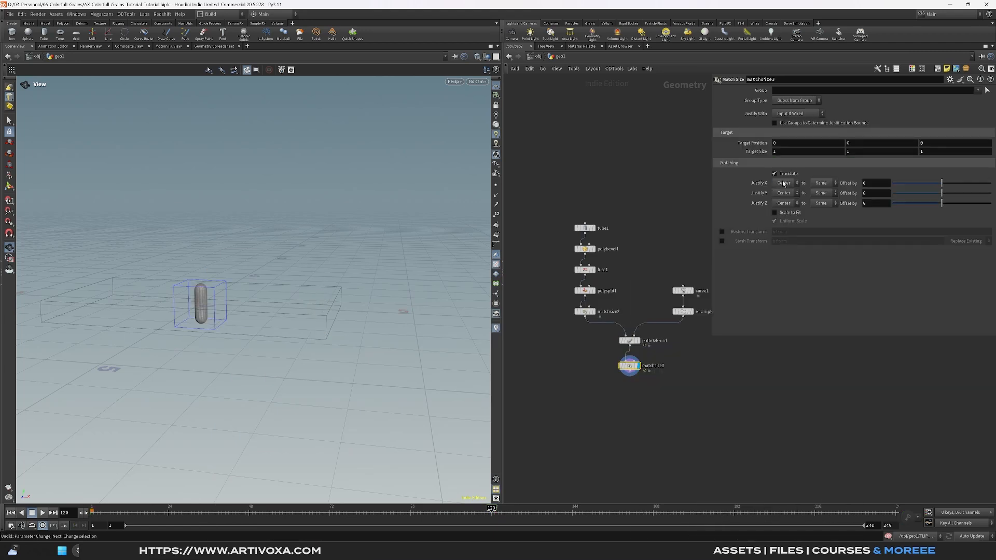
{"action": "left_click", "coordinate": [783, 184]}
{"action": "left_click", "coordinate": [780, 191]}
{"action": "left_click", "coordinate": [783, 204]}
{"action": "left_click", "coordinate": [780, 212]}
{"action": "left_click", "coordinate": [783, 193]}
{"action": "left_click", "coordinate": [779, 210]}
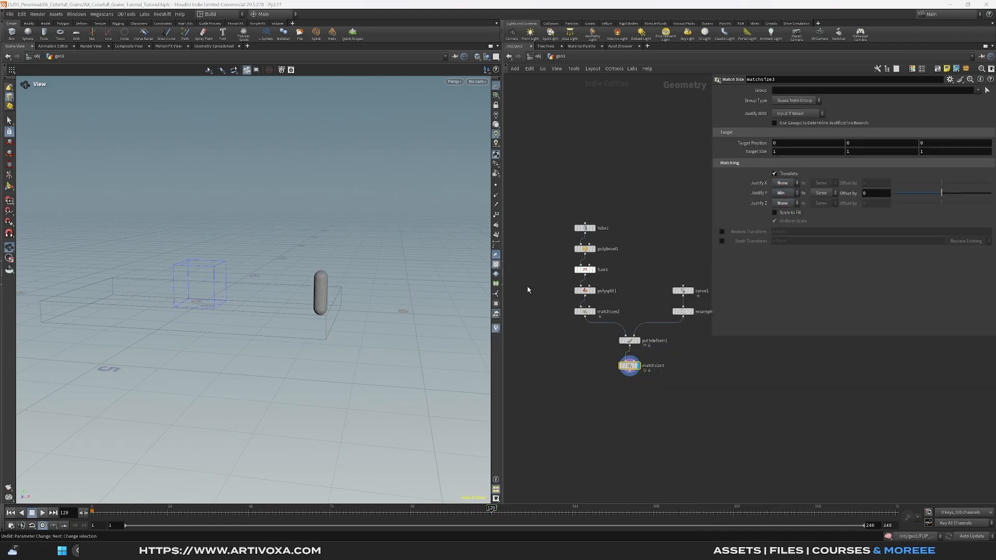
{"action": "mouse_move", "coordinate": [334, 318]}
{"action": "left_mouse_down"}
{"action": "mouse_move", "coordinate": [340, 329]}
{"action": "mouse_move", "coordinate": [356, 314]}
{"action": "mouse_move", "coordinate": [332, 311]}
{"action": "left_mouse_up"}
{"action": "left_click", "coordinate": [96, 510]}
{"action": "left_click_drag", "start_coordinate": [98, 510], "coordinate": [437, 510]}
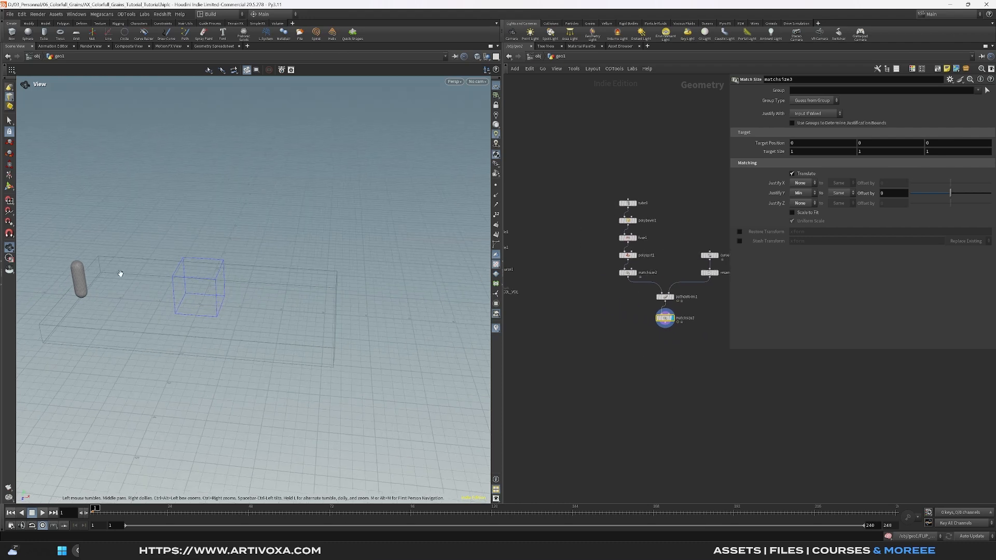
Step: Add a Collision Source node below matchsize3 for the animated capsule
{"action": "key", "text": "Tab"}
{"action": "type", "text": "collis"}
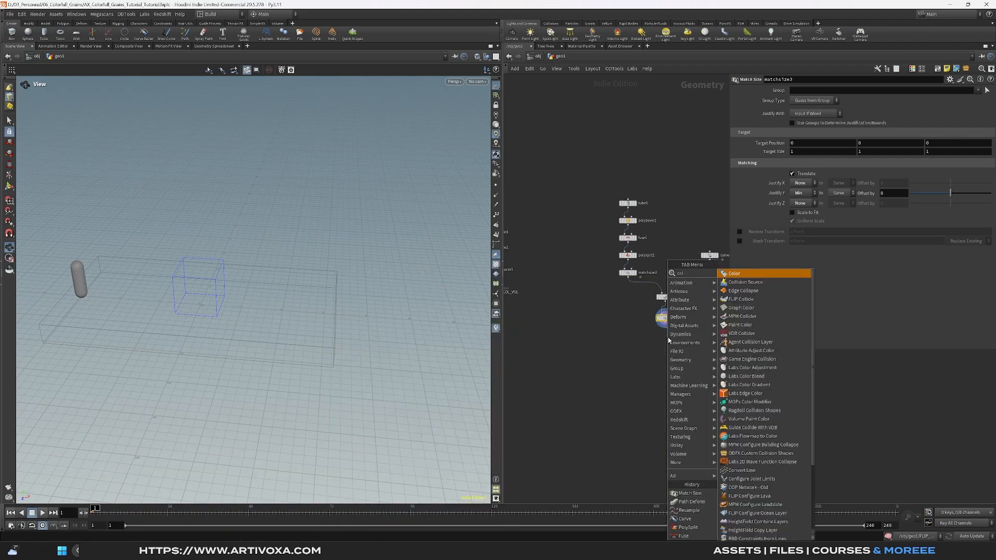
{"action": "key", "text": "Return"}
Step: Add a Null to the collision source's first output and name it COL_ANIM_GEO
{"action": "key", "text": "Tab"}
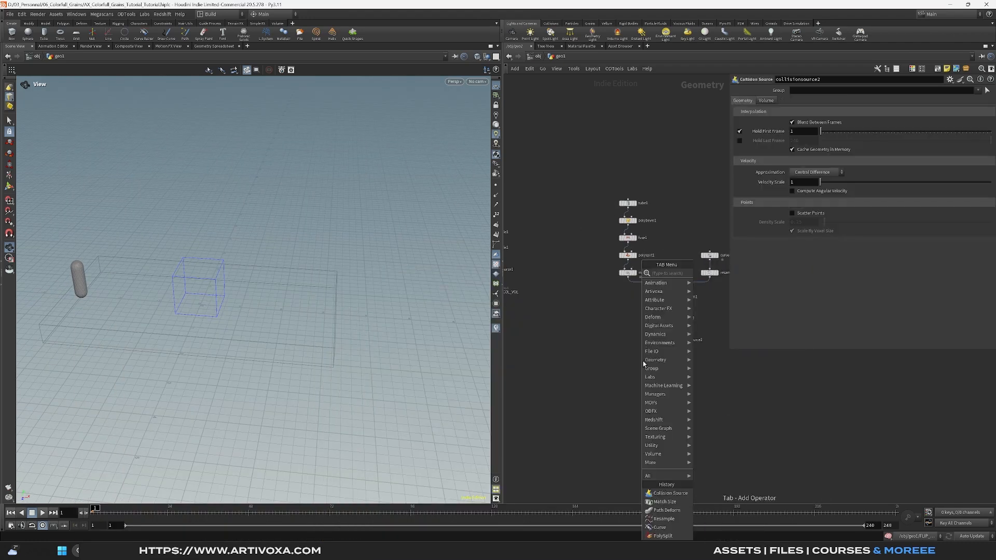
{"action": "mouse_move", "coordinate": [644, 363]}
{"action": "left_click", "coordinate": [708, 290]}
{"action": "left_click", "coordinate": [618, 369]}
{"action": "double_click", "coordinate": [624, 368]}
{"action": "type", "text": "COL_ANIM_GEO"}
{"action": "key", "text": "Return"}
Step: Add a second Null on the collision source's volume output and name it COL_ANIM_VOL
{"action": "key", "text": "Tab"}
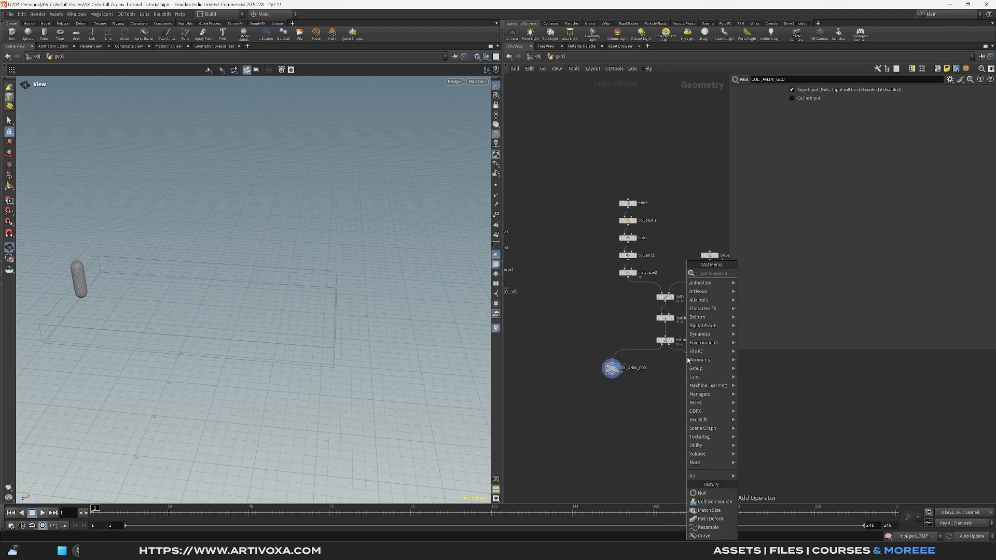
{"action": "type", "text": "nul"}
{"action": "key", "text": "Return"}
{"action": "left_click_drag", "start_coordinate": [688, 364], "coordinate": [688, 371]}
{"action": "left_click", "coordinate": [694, 370]}
{"action": "double_click", "coordinate": [701, 371]}
{"action": "type", "text": "C"}
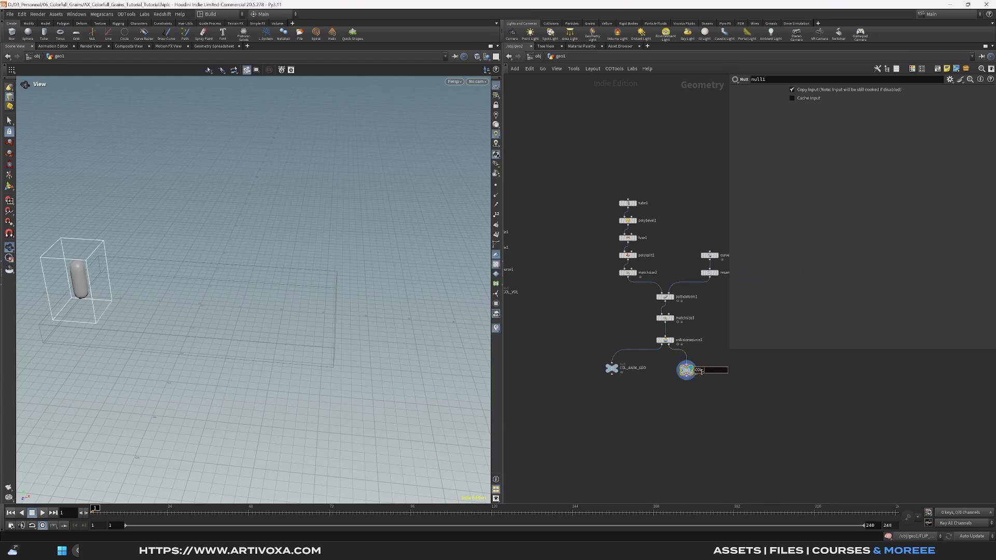
{"action": "type", "text": "OL_ANIM_VOL"}
{"action": "key", "text": "Return"}
Step: Set the voxel size of collisionsource2's collision volume to 0.03
{"action": "left_click", "coordinate": [658, 343]}
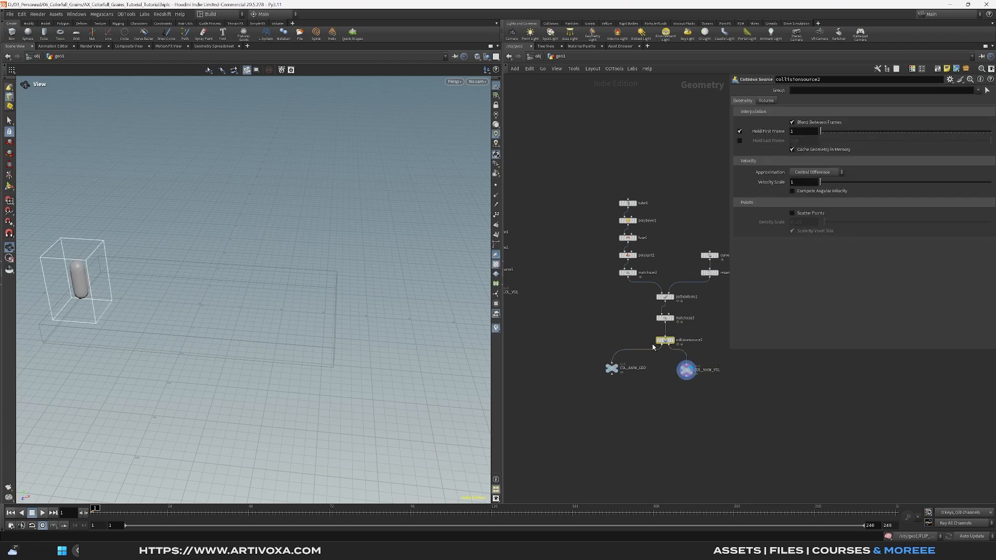
{"action": "left_click", "coordinate": [763, 103]}
{"action": "left_click", "coordinate": [798, 132]}
{"action": "type", "text": "0.03"}
{"action": "key", "text": "Return"}
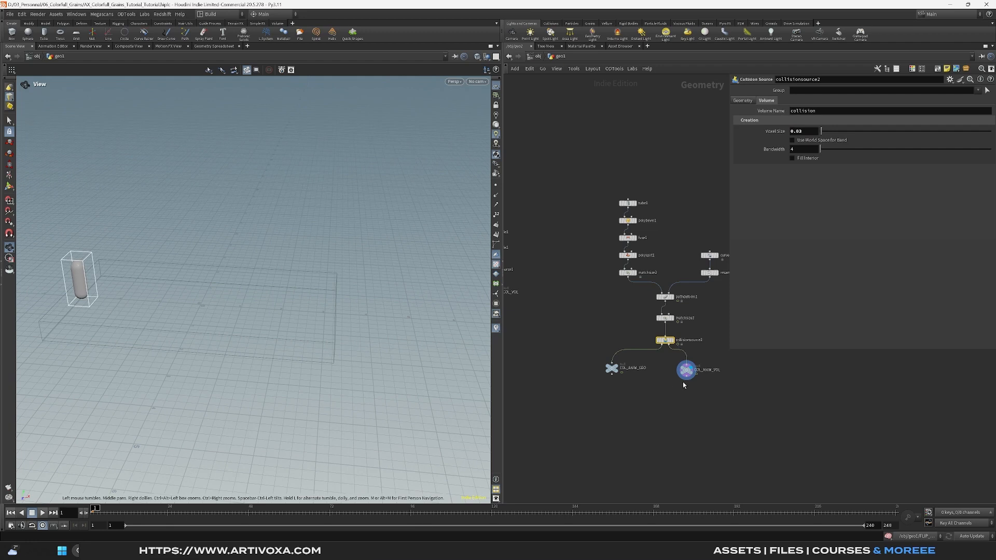
Step: Open the FLIP_SIM network and add a Static Object beside staticobject1
{"action": "scroll", "coordinate": [632, 351], "scroll_direction": "down", "scroll_amount": 3}
{"action": "left_click_drag", "start_coordinate": [637, 206], "coordinate": [720, 336]}
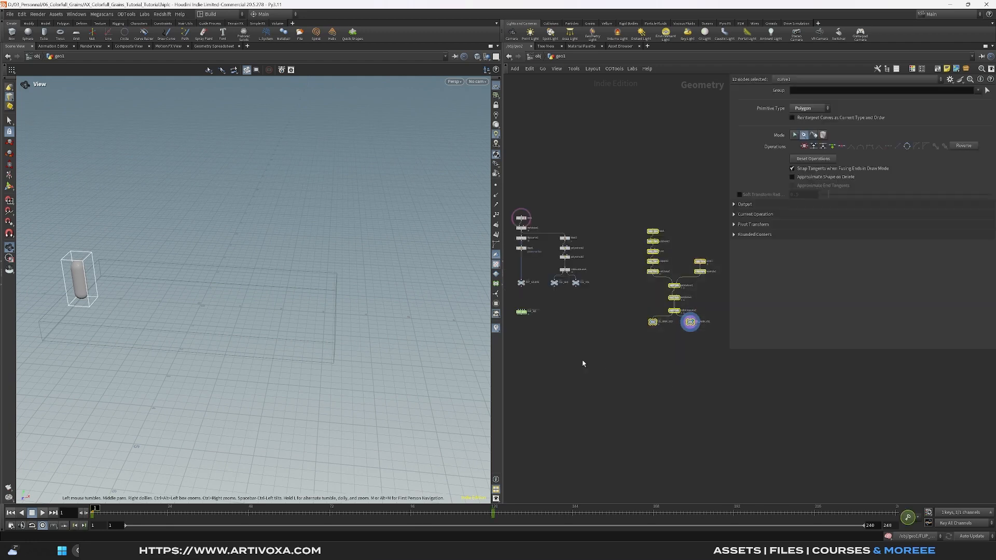
{"action": "middle_click_drag", "start_coordinate": [540, 329], "coordinate": [595, 339]}
{"action": "scroll", "coordinate": [595, 339], "scroll_direction": "up", "scroll_amount": 3}
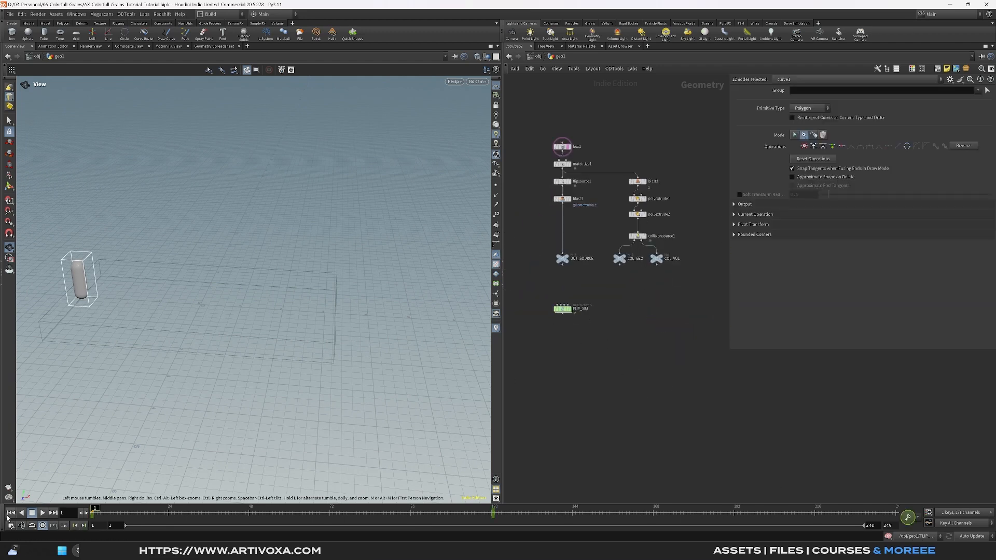
{"action": "double_click", "coordinate": [573, 310]}
{"action": "key", "text": "Tab"}
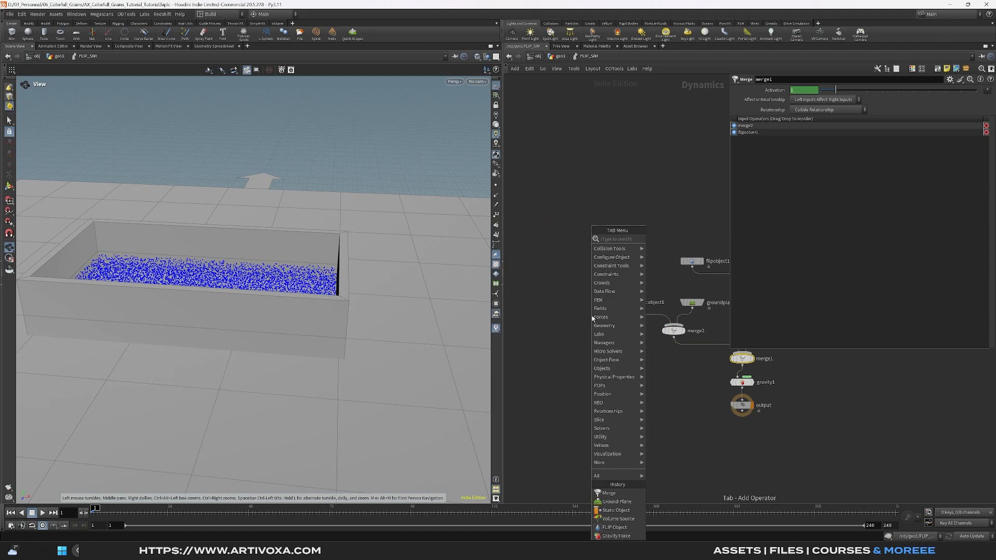
{"action": "type", "text": "static object"}
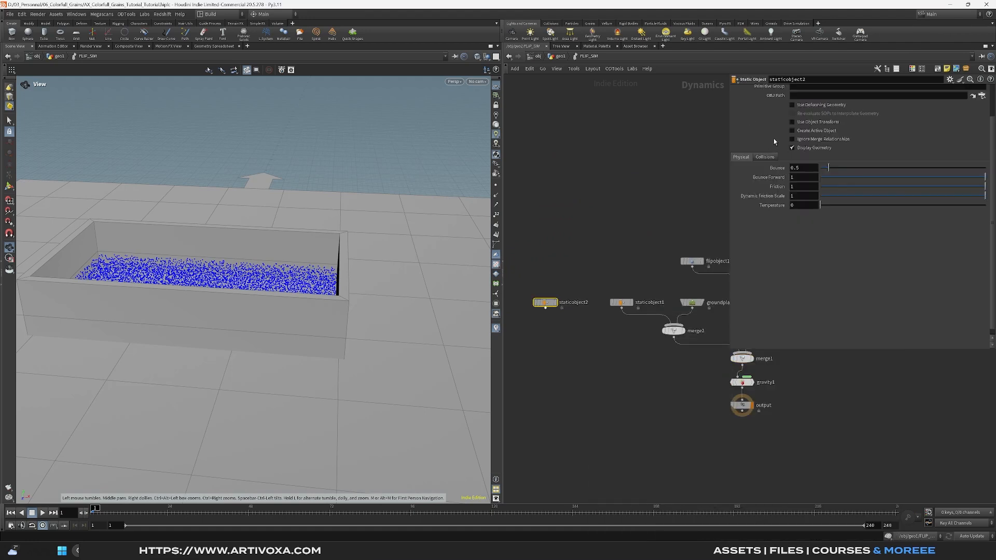
Step: Set staticobject2's SOP path to /obj/geo1/COL_ANIM_GEO
{"action": "scroll", "coordinate": [773, 145], "scroll_direction": "up", "scroll_amount": 2}
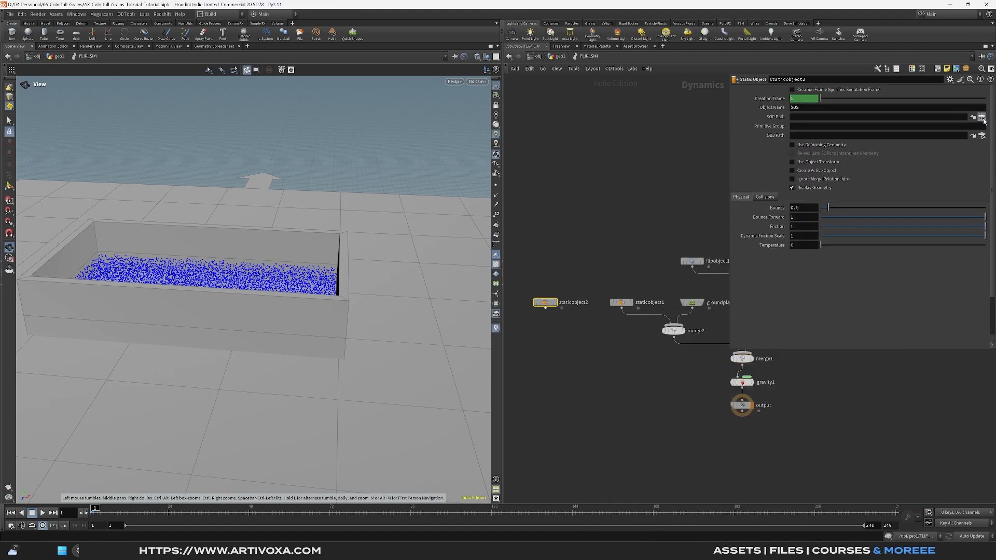
{"action": "left_click", "coordinate": [982, 117]}
{"action": "left_click", "coordinate": [929, 81]}
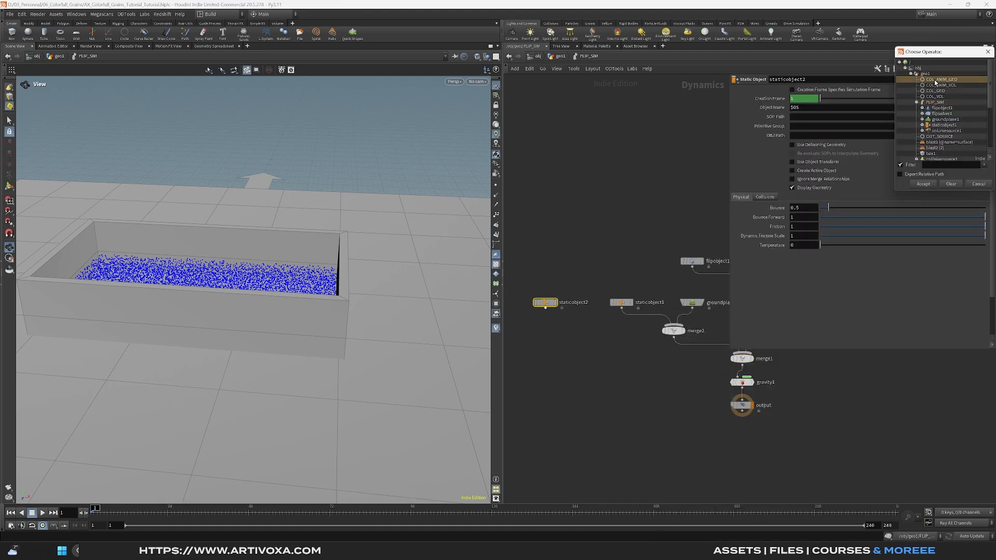
{"action": "left_click", "coordinate": [924, 183]}
Step: Give staticobject2 volume collisions in Volume Sample mode with COL_ANIM_VOL as proxy volume, and enable Use Deforming Geometry
{"action": "left_click", "coordinate": [765, 198]}
{"action": "left_click", "coordinate": [817, 219]}
{"action": "left_click", "coordinate": [819, 248]}
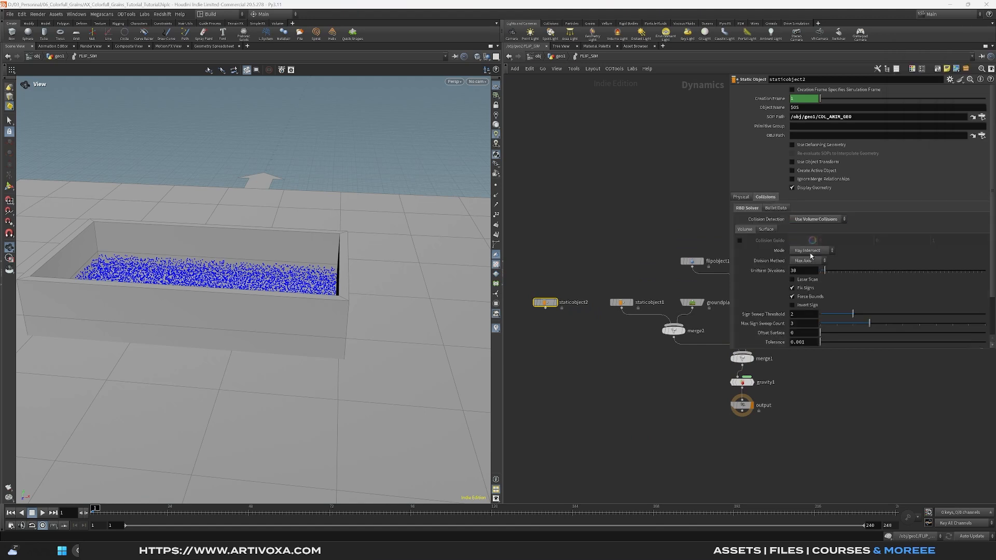
{"action": "left_click", "coordinate": [811, 251]}
{"action": "left_click", "coordinate": [809, 307]}
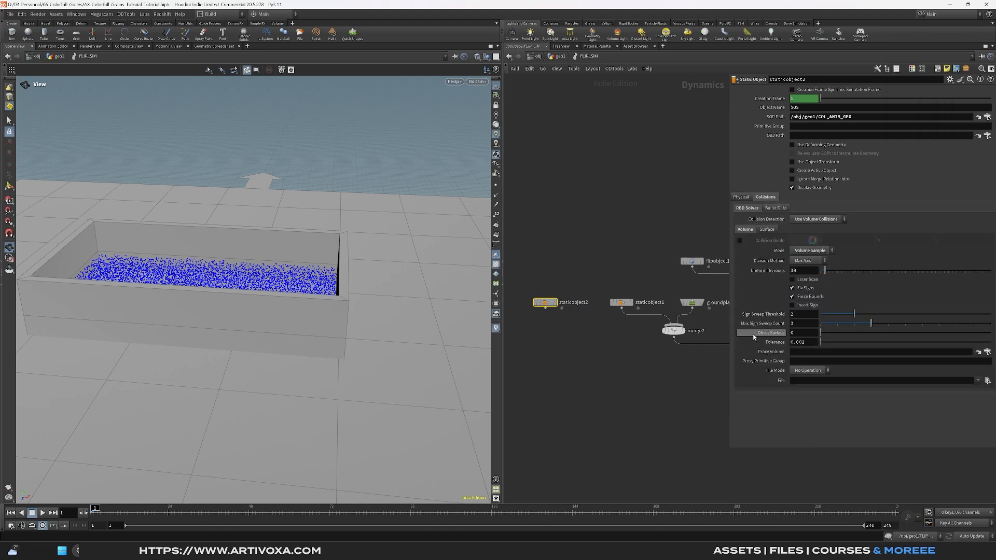
{"action": "left_click", "coordinate": [988, 352]}
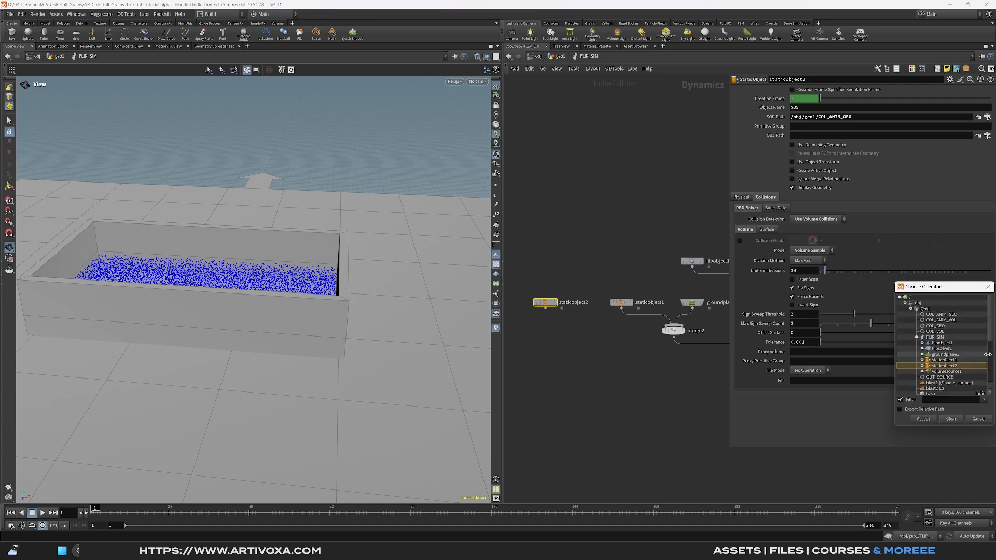
{"action": "double_click", "coordinate": [929, 320]}
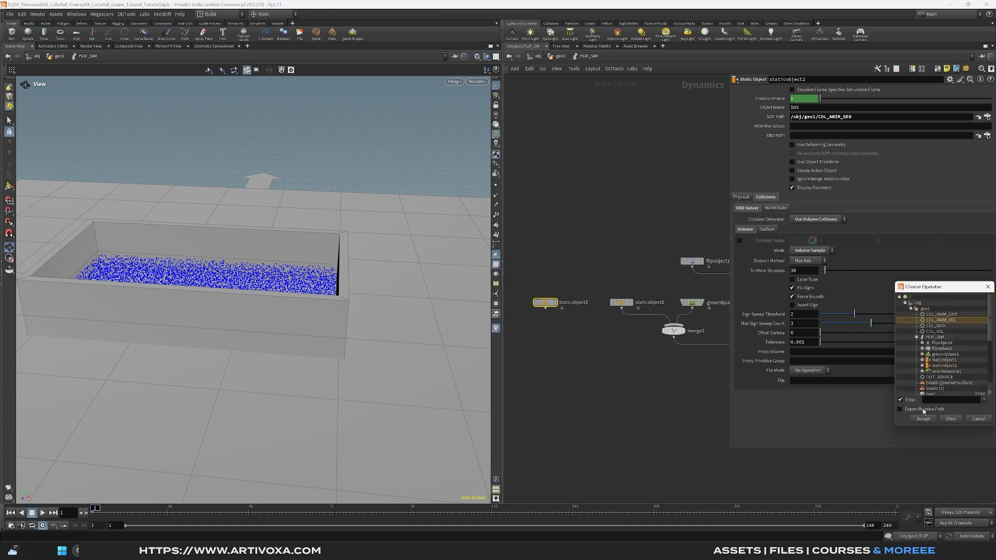
{"action": "left_click", "coordinate": [792, 145]}
Step: Connect staticobject2 to merge2 together with staticobject1 and the ground plane, centring merge2 below the three collision nodes
{"action": "left_click_drag", "start_coordinate": [525, 338], "coordinate": [524, 338]}
{"action": "left_click_drag", "start_coordinate": [524, 338], "coordinate": [565, 288]}
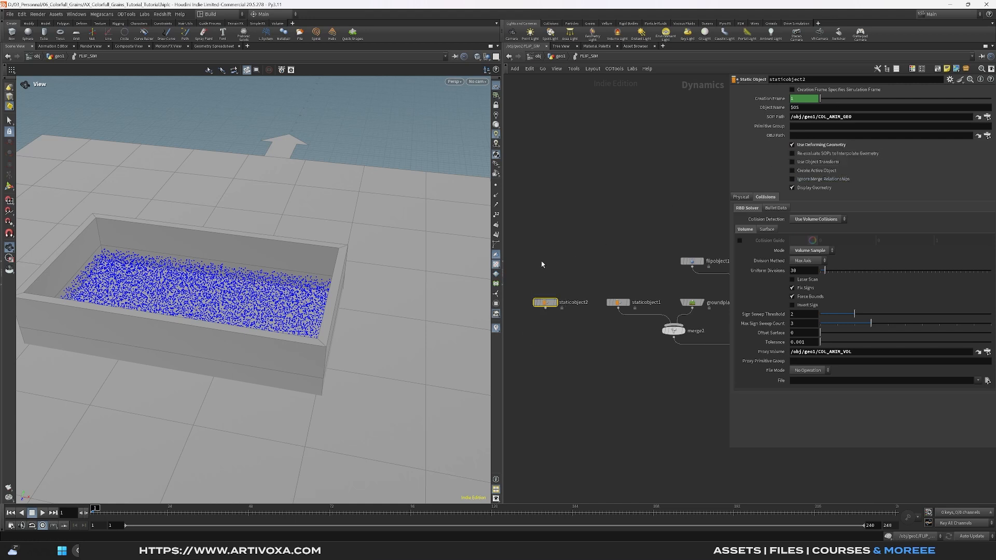
{"action": "left_click_drag", "start_coordinate": [674, 330], "coordinate": [619, 333]}
{"action": "left_click_drag", "start_coordinate": [536, 320], "coordinate": [619, 327]}
{"action": "middle_click_drag", "start_coordinate": [637, 394], "coordinate": [631, 377]}
{"action": "scroll", "coordinate": [147, 328], "scroll_direction": "down", "scroll_amount": 2}
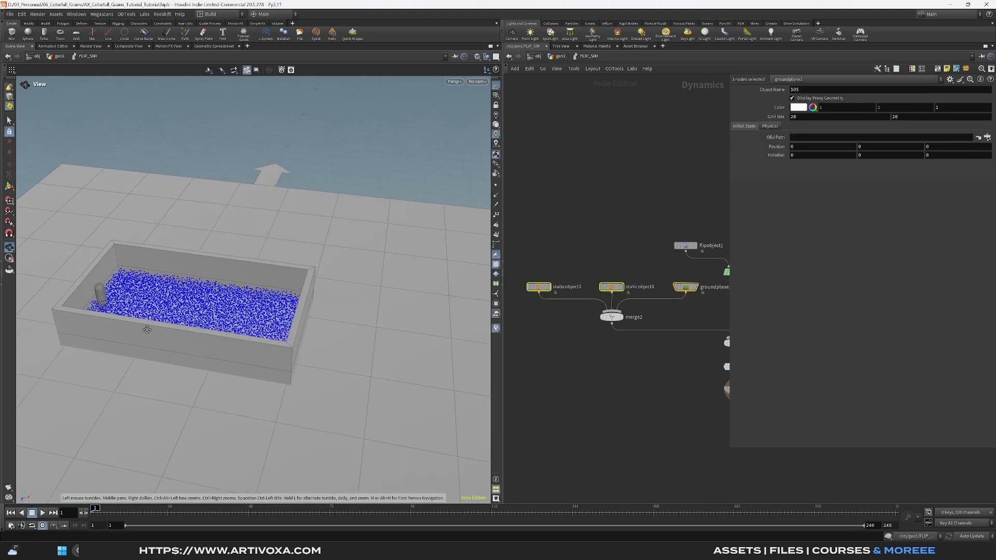
{"action": "scroll", "coordinate": [107, 307], "scroll_direction": "up", "scroll_amount": 4}
{"action": "left_click_drag", "start_coordinate": [106, 306], "coordinate": [137, 313]}
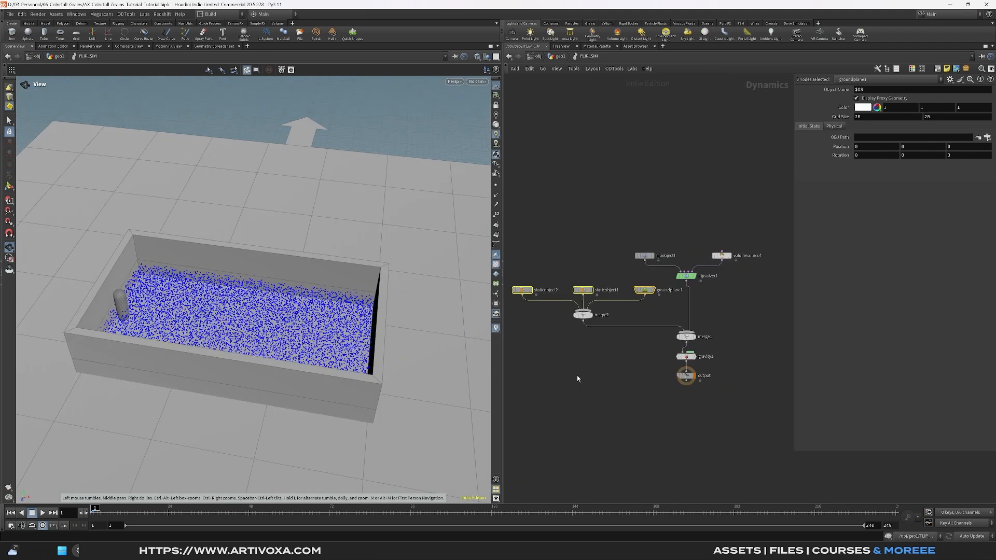
{"action": "left_click", "coordinate": [577, 378]}
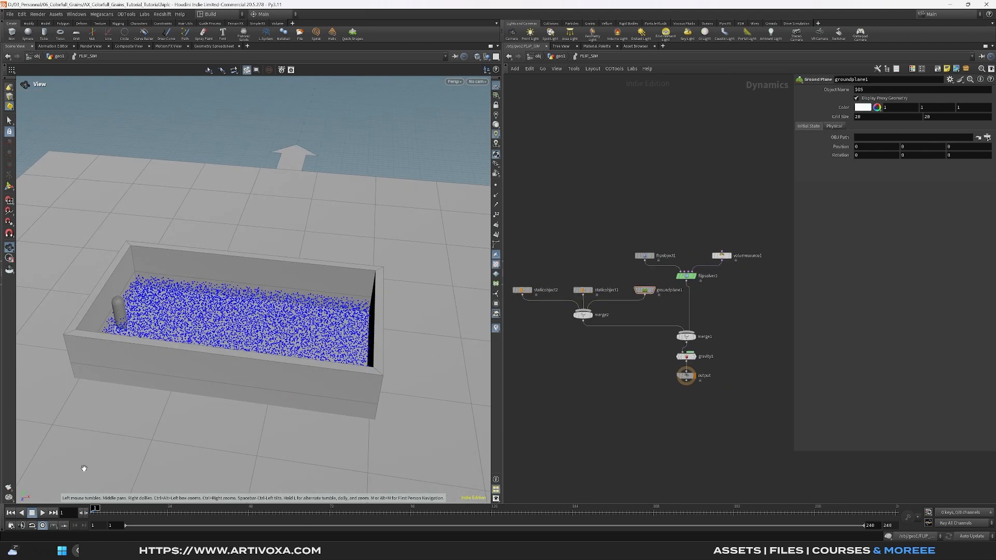
Step: Set flipobject1's particle separation to 0.05 and play the simulation to test the capsule collision, returning to frame 1
{"action": "left_click", "coordinate": [644, 255]}
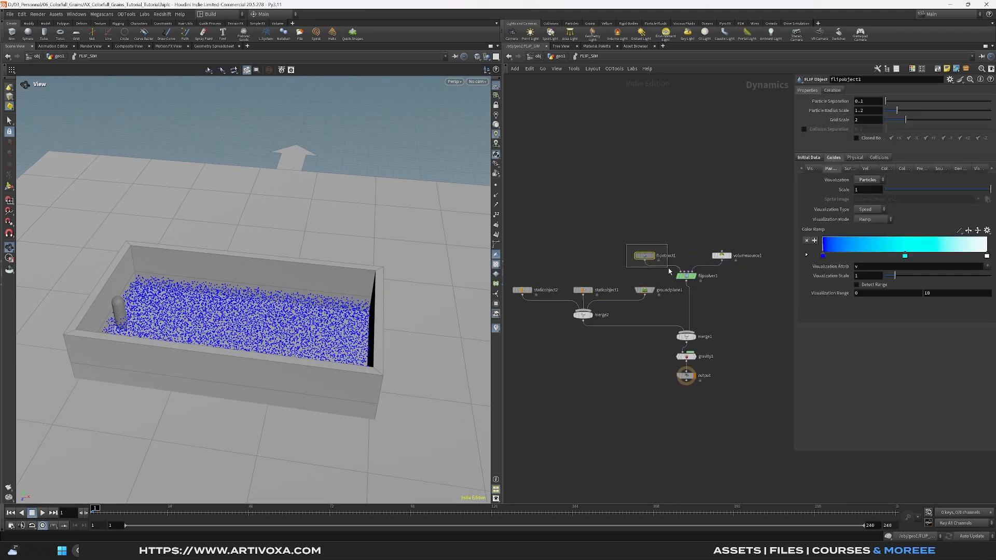
{"action": "left_click", "coordinate": [863, 101]}
{"action": "type", "text": "0.05"}
{"action": "key", "text": "Return"}
{"action": "scroll", "coordinate": [202, 337], "scroll_direction": "up", "scroll_amount": 4}
{"action": "scroll", "coordinate": [193, 338], "scroll_direction": "up", "scroll_amount": 2}
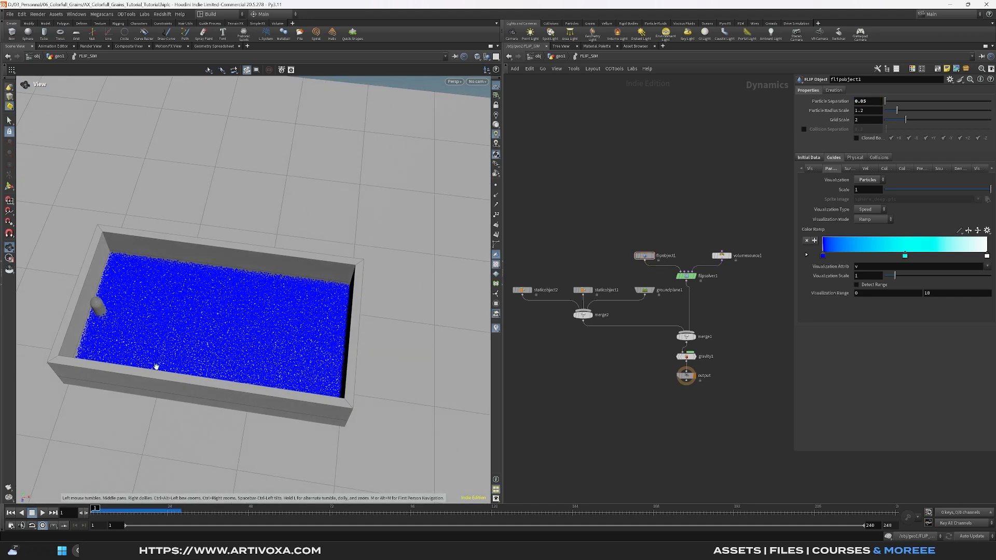
{"action": "left_click", "coordinate": [42, 513]}
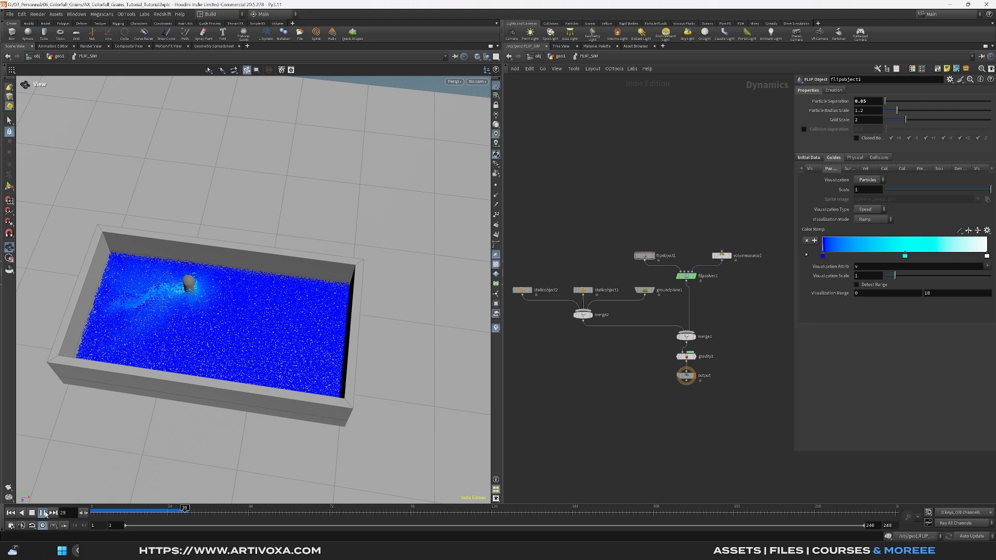
{"action": "left_click", "coordinate": [44, 513]}
{"action": "left_click", "coordinate": [133, 511]}
{"action": "left_click_drag", "start_coordinate": [132, 512], "coordinate": [92, 513]}
{"action": "left_click_drag", "start_coordinate": [126, 445], "coordinate": [125, 319]}
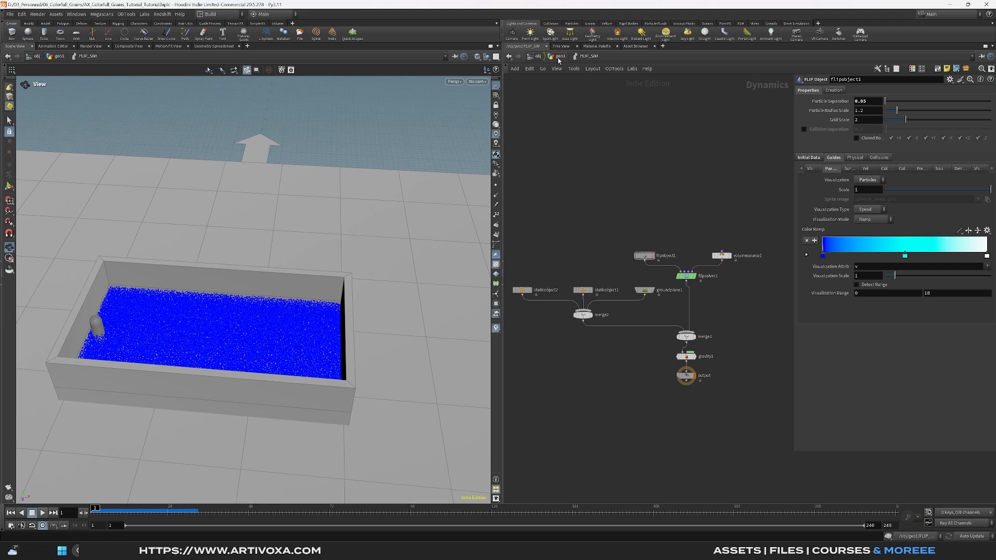
Step: In geo1, branch a Point Wrangle off matchsize3 and display it
{"action": "key", "text": "u"}
{"action": "left_click_drag", "start_coordinate": [220, 336], "coordinate": [111, 327]}
{"action": "key", "text": "Tab"}
{"action": "type", "text": "pow"}
{"action": "key", "text": "Return"}
{"action": "left_click", "coordinate": [713, 290]}
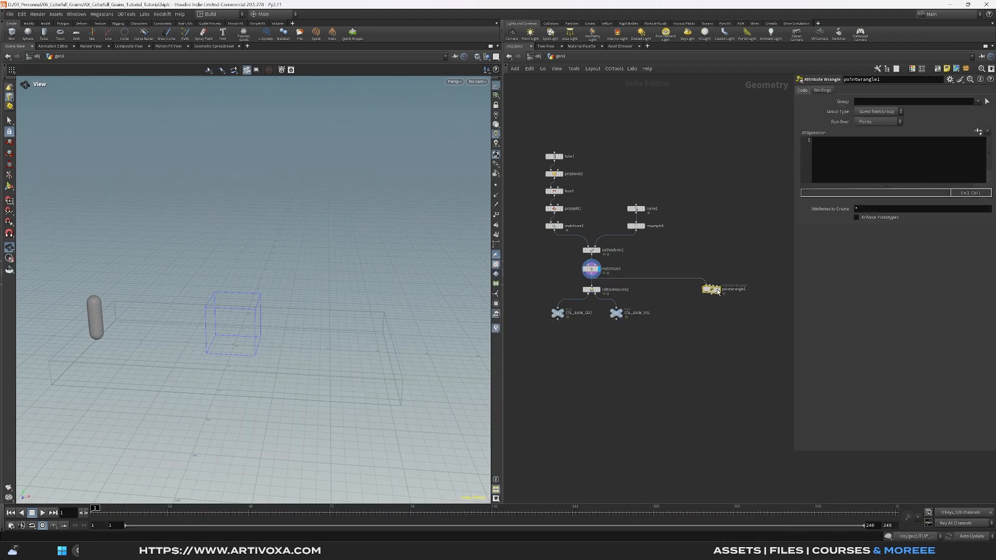
Step: Declare float duration = chf('anim_duration'); and float shift = chf('shift_value'); in pointwrangle1's VEX code
{"action": "left_click", "coordinate": [844, 181]}
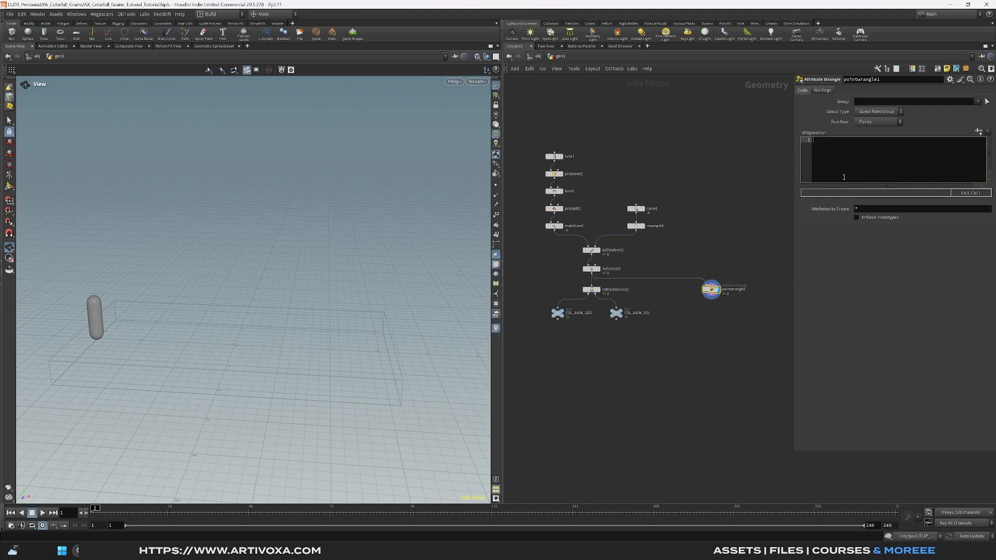
{"action": "type", "text": "float dur"}
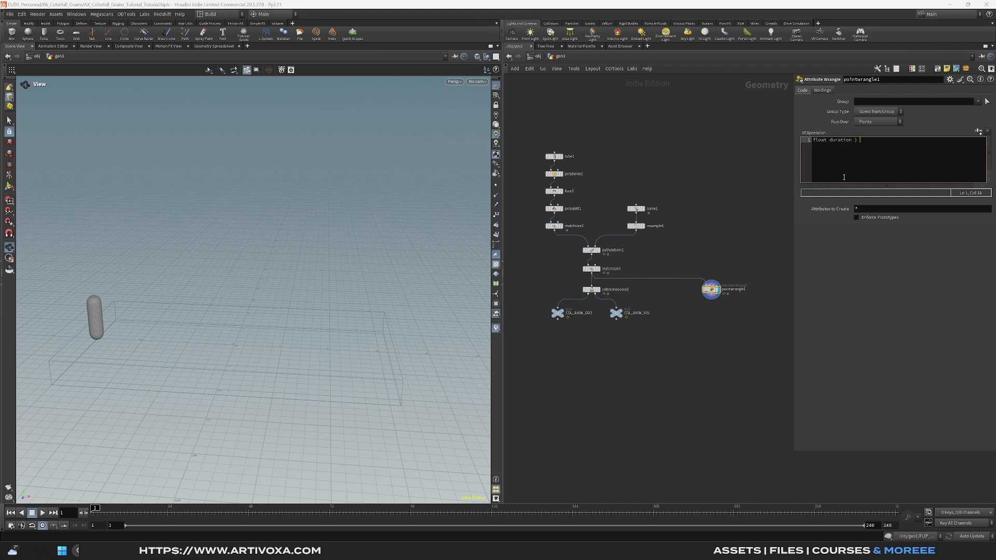
{"action": "type", "text": "ation = chf('anim_duration"}
{"action": "key", "text": "Return"}
{"action": "type", "text": "float shift = chf('shift_value');"}
{"action": "key", "text": "Return"}
{"action": "type", "text": "floa"}
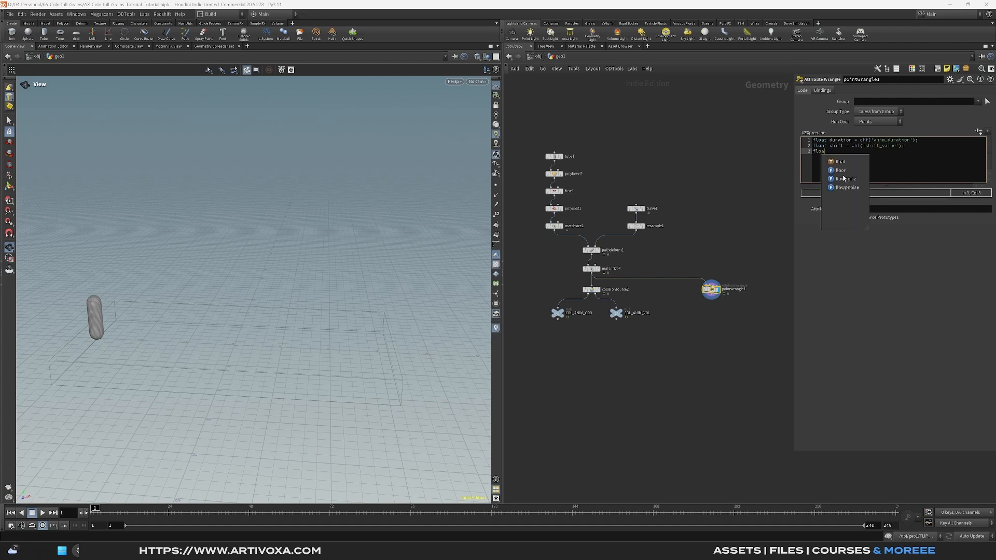
{"action": "type", "text": "t nora"}
{"action": "type", "text": "mal"}
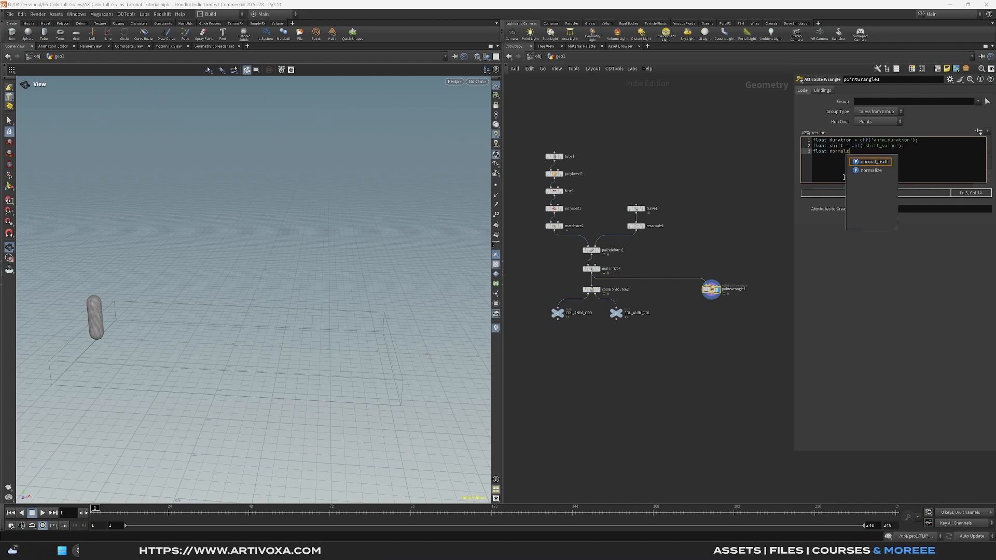
{"action": "type", "text": "ized_time ="}
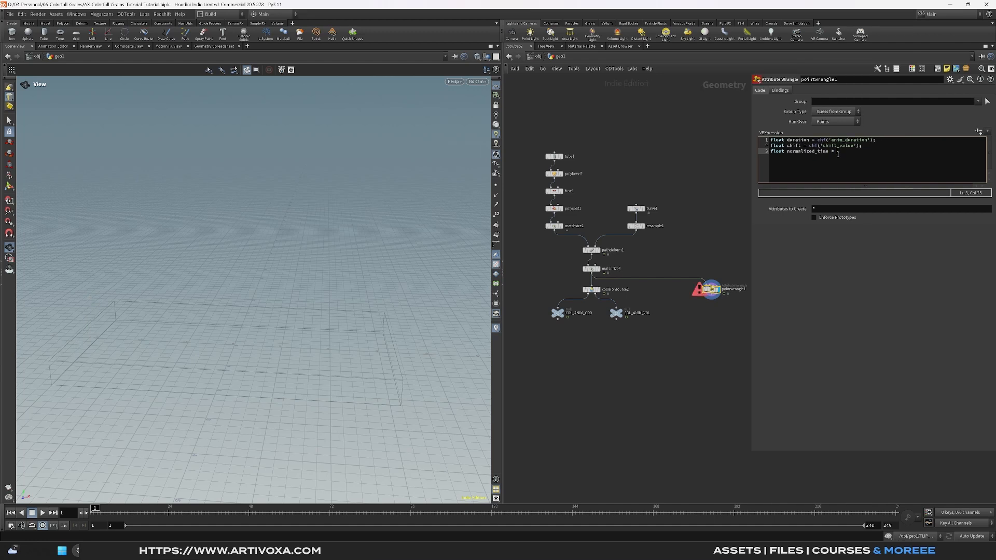
{"action": "type", "text": "clamp("}
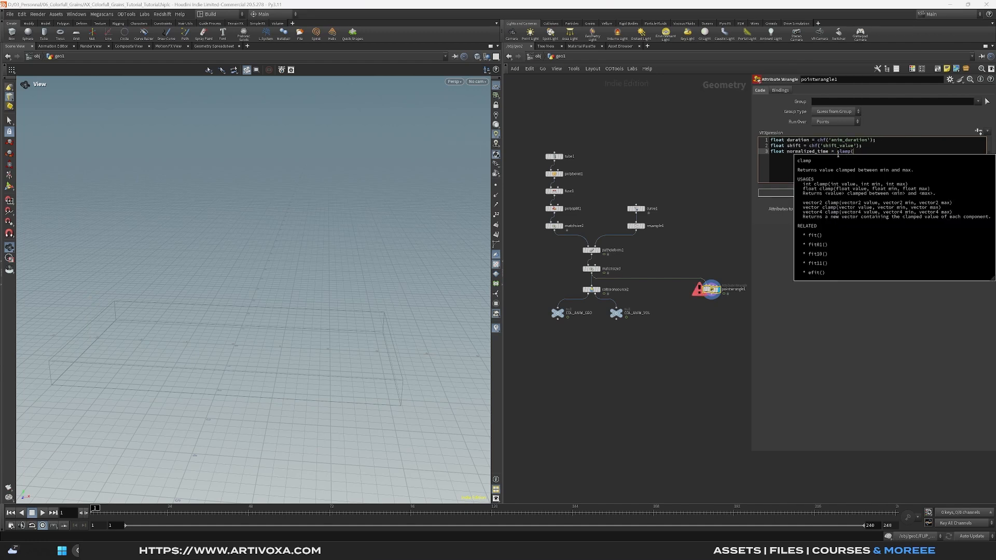
{"action": "type", "text": "(@time/"}
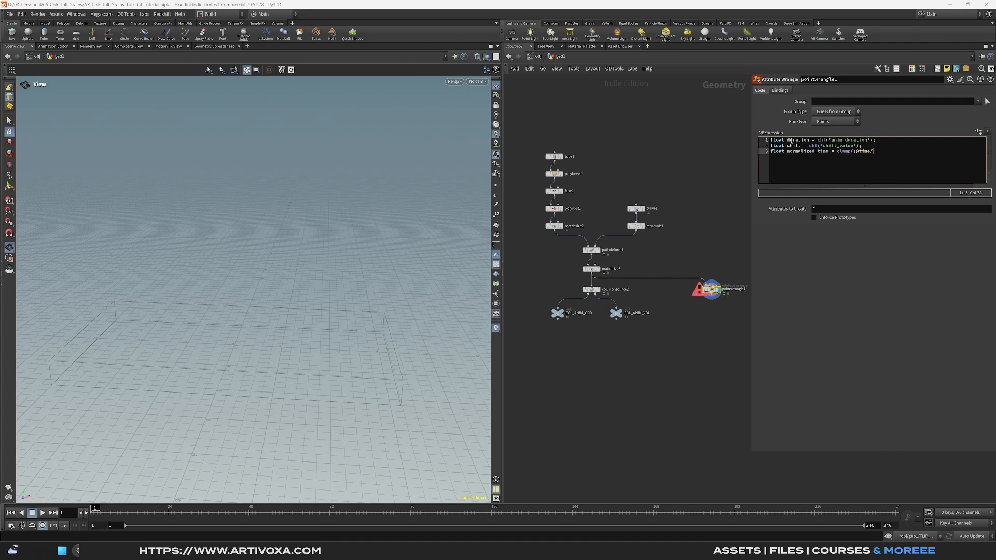
{"action": "left_click", "coordinate": [861, 152]}
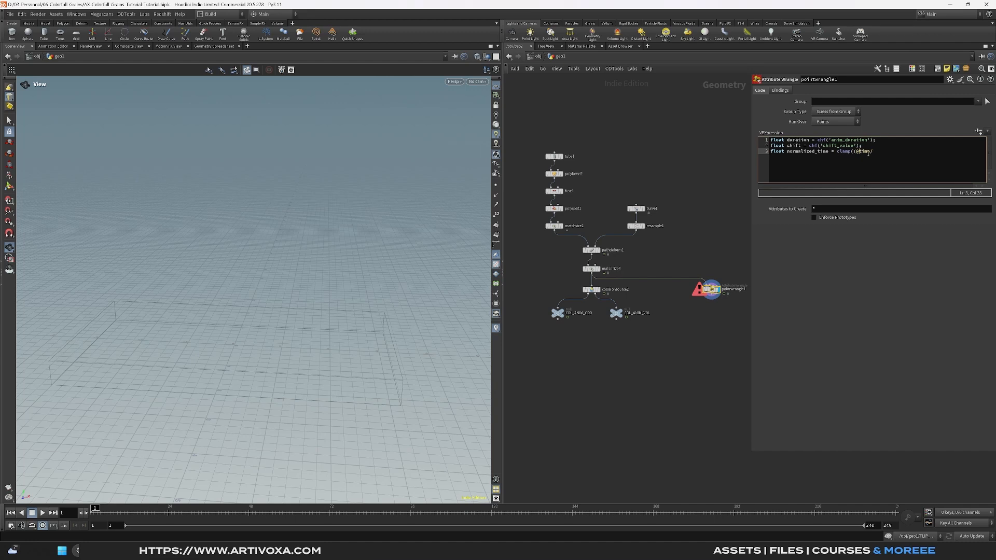
{"action": "left_click", "coordinate": [880, 154]}
{"action": "type", "text": "duration) "}
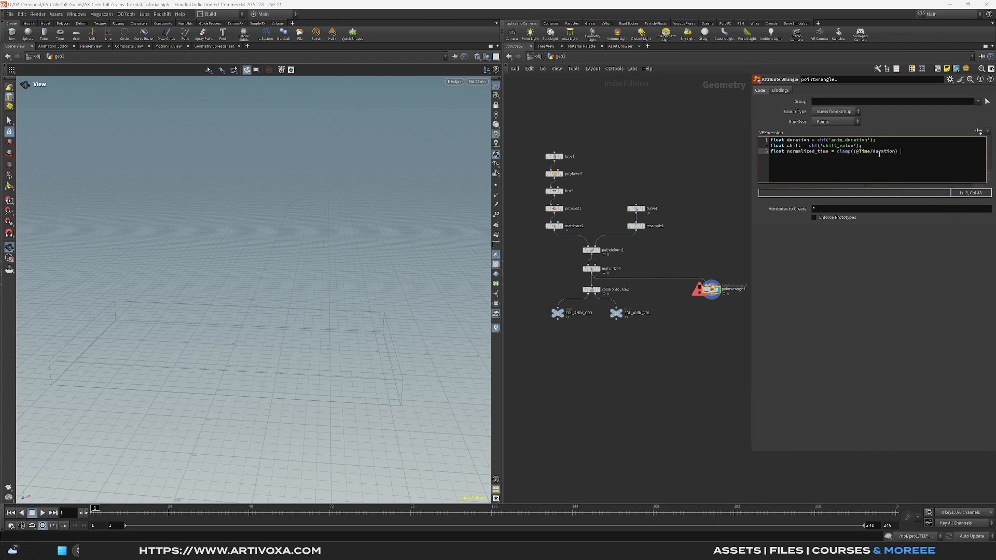
{"action": "type", "text": "+ shi"}
{"action": "key", "text": "Return"}
{"action": "key", "text": "Return"}
{"action": "type", "text": "@Cd = chramp("}
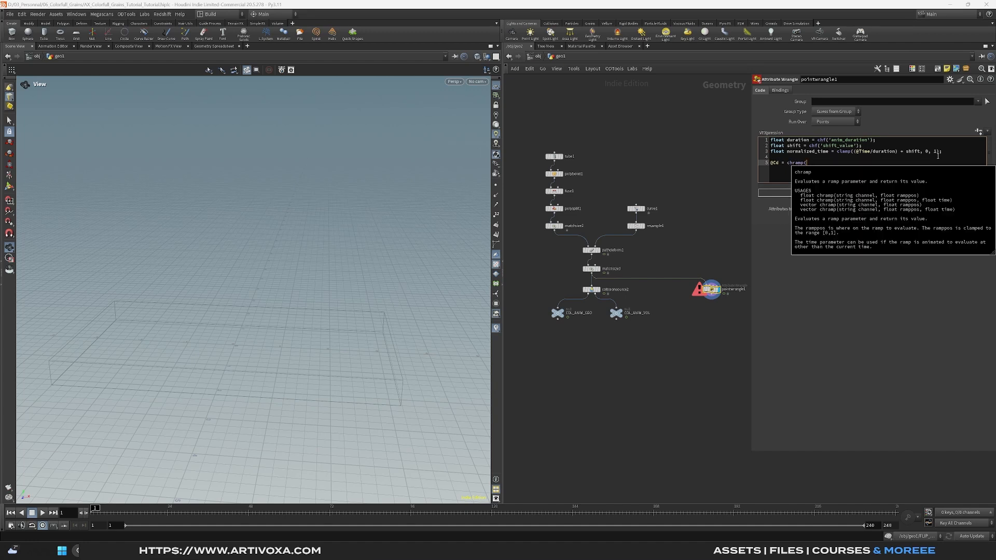
{"action": "type", "text": "'color_ramp"}
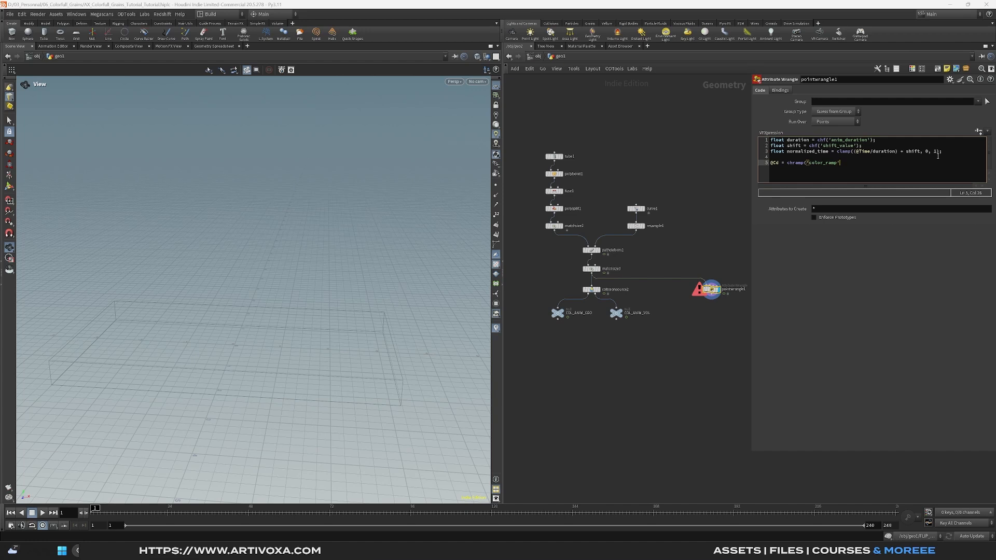
{"action": "double_click", "coordinate": [802, 152]}
{"action": "key", "text": "ctrl+c"}
{"action": "left_click", "coordinate": [840, 165]}
{"action": "type", "text": ","}
{"action": "key", "text": "ctrl+v"}
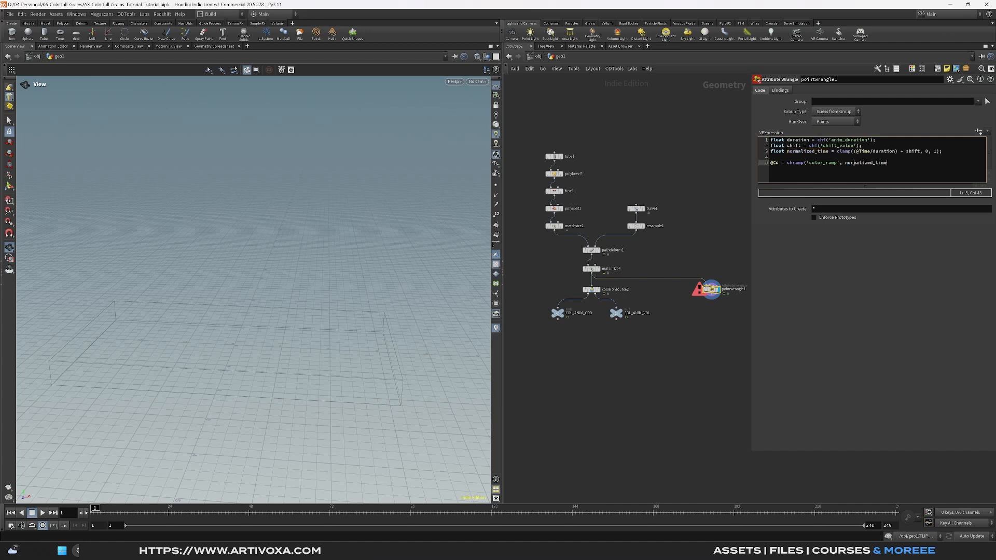
Step: Add a Ramp (Color) parameter to pointwrangle1's Code folder, named color_ramp and labelled Color Ramp
{"action": "left_click_drag", "start_coordinate": [839, 163], "coordinate": [811, 165]}
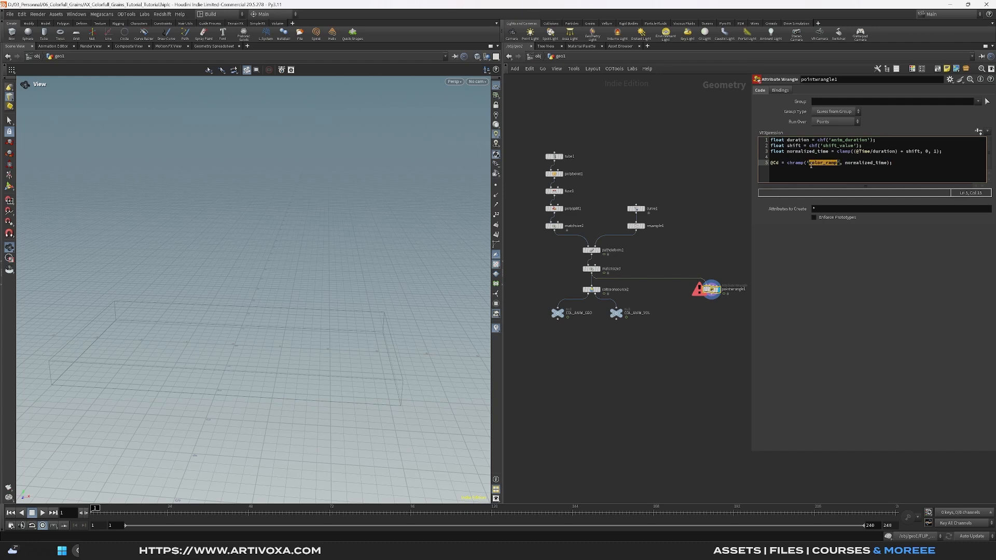
{"action": "left_click", "coordinate": [817, 250]}
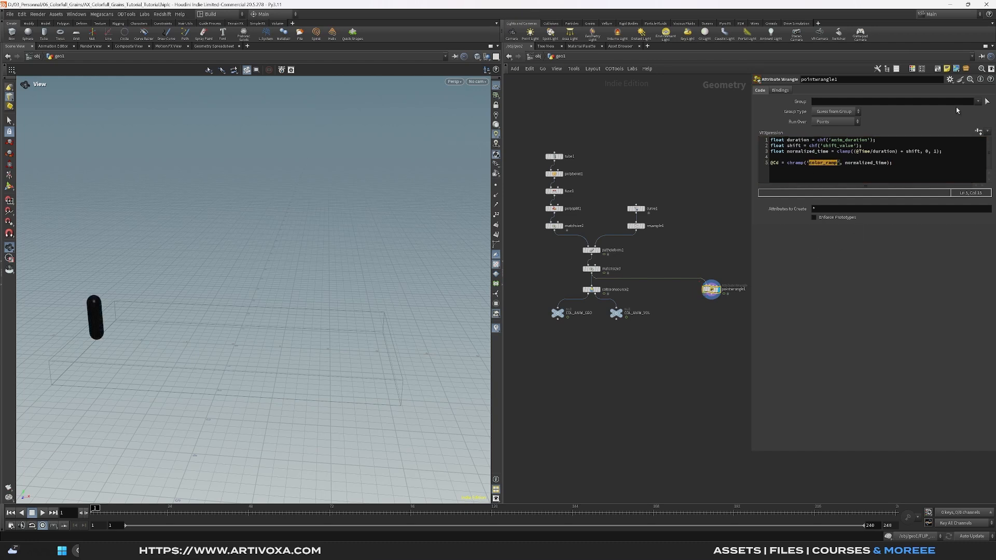
{"action": "left_click", "coordinate": [949, 80]}
{"action": "left_click", "coordinate": [882, 89]}
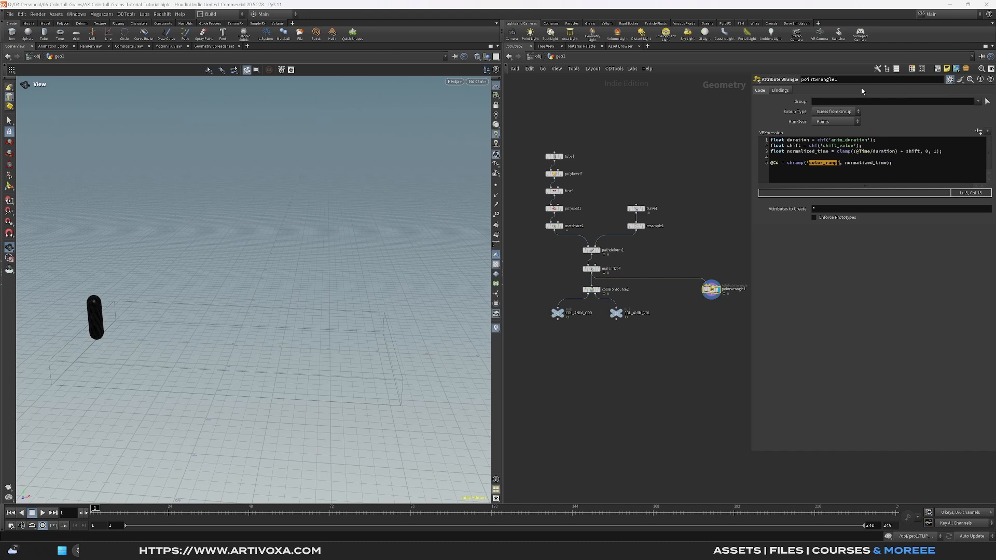
{"action": "scroll", "coordinate": [220, 307], "scroll_direction": "down", "scroll_amount": 1}
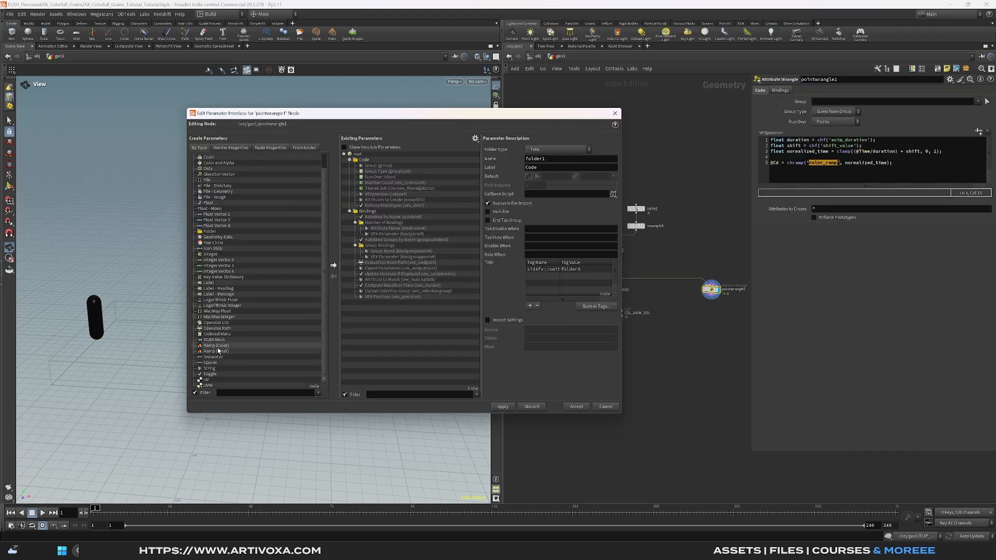
{"action": "left_click_drag", "start_coordinate": [217, 346], "coordinate": [373, 165]}
{"action": "double_click", "coordinate": [558, 160]}
{"action": "key", "text": "ctrl+v"}
{"action": "key", "text": "Tab"}
{"action": "type", "text": "Color Ramp"}
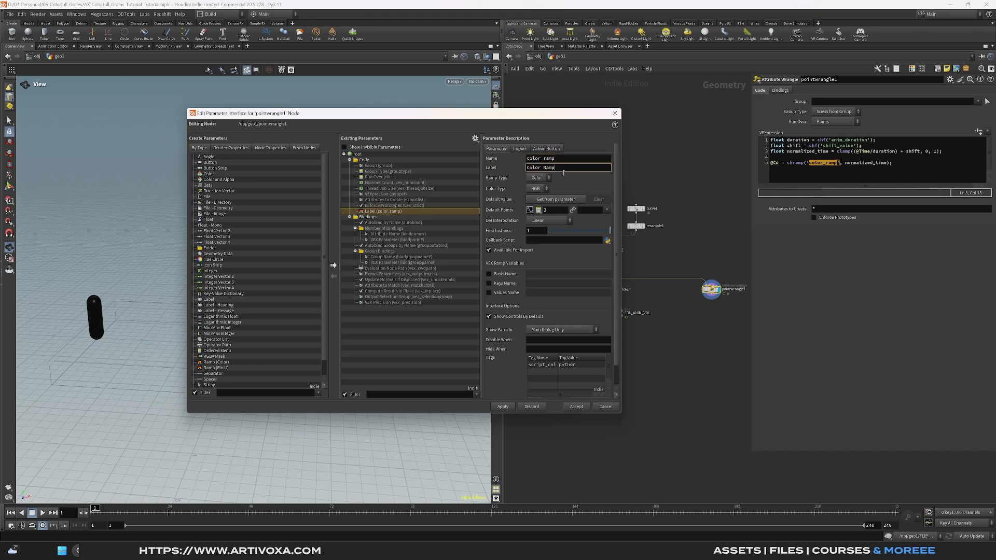
{"action": "left_click", "coordinate": [502, 407]}
{"action": "left_click", "coordinate": [576, 407]}
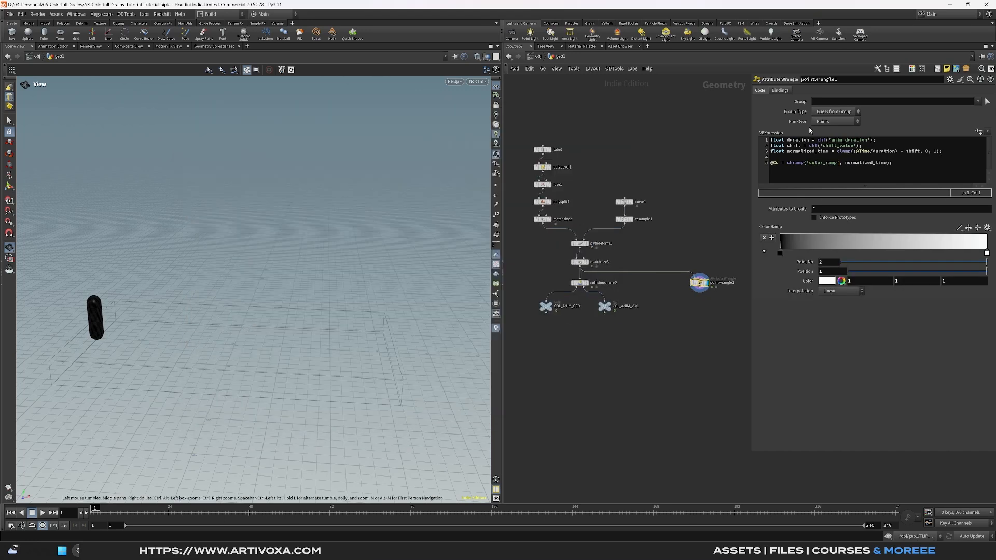
Step: Generate pointwrangle1's channel parameters from its code, compare the keyframe timing on pathdeform1, and set Anim Duration to 5
{"action": "left_click", "coordinate": [978, 132]}
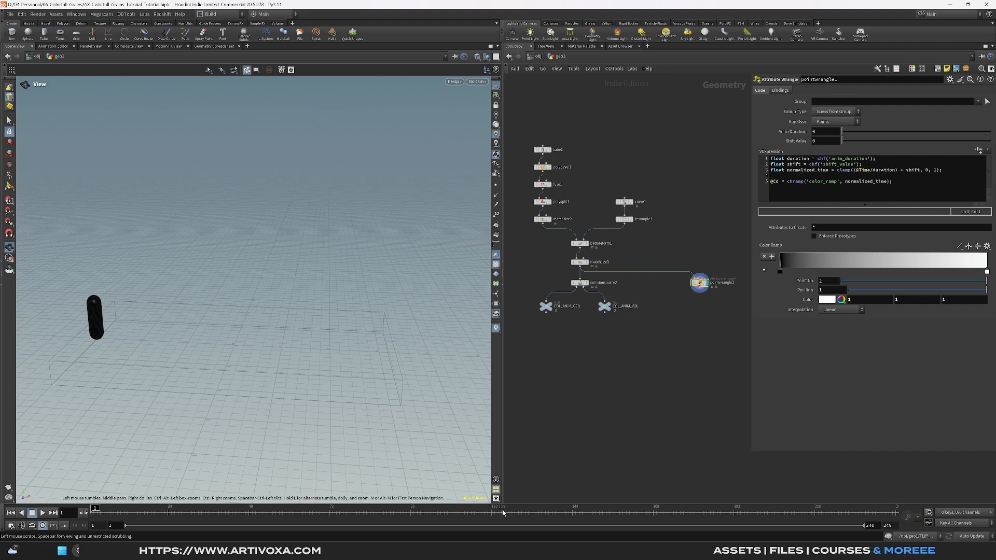
{"action": "left_click", "coordinate": [580, 243]}
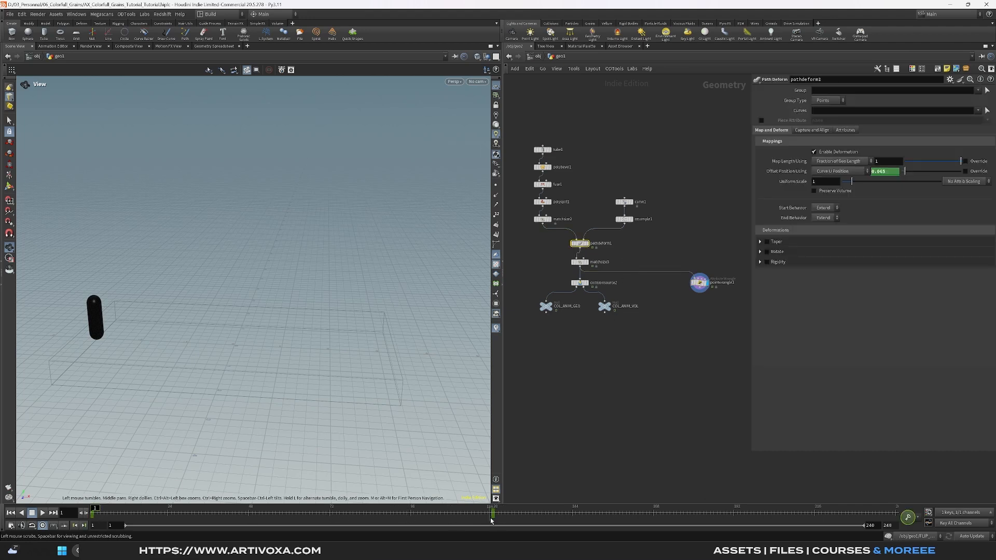
{"action": "left_click", "coordinate": [699, 283]}
{"action": "left_click", "coordinate": [824, 134]}
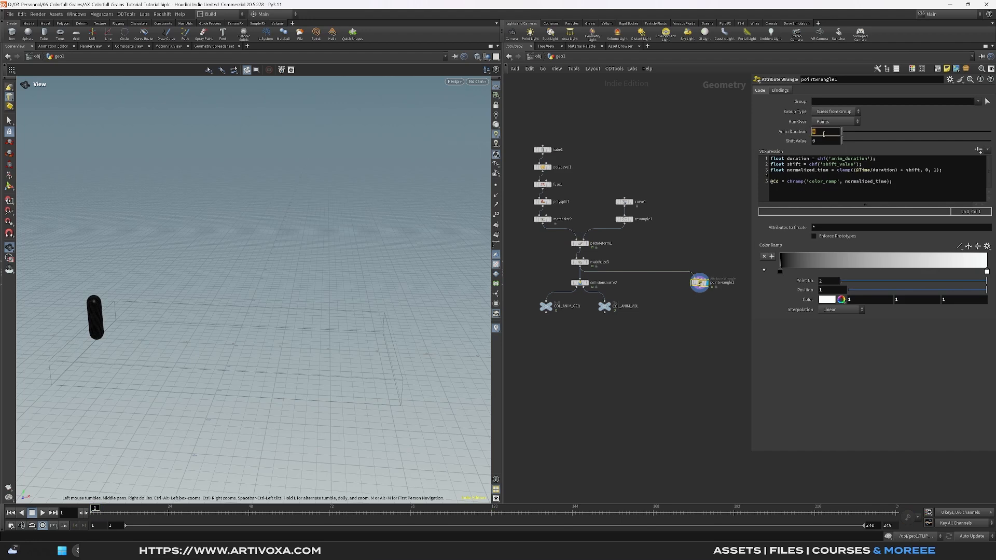
{"action": "type", "text": "5"}
{"action": "key", "text": "Return"}
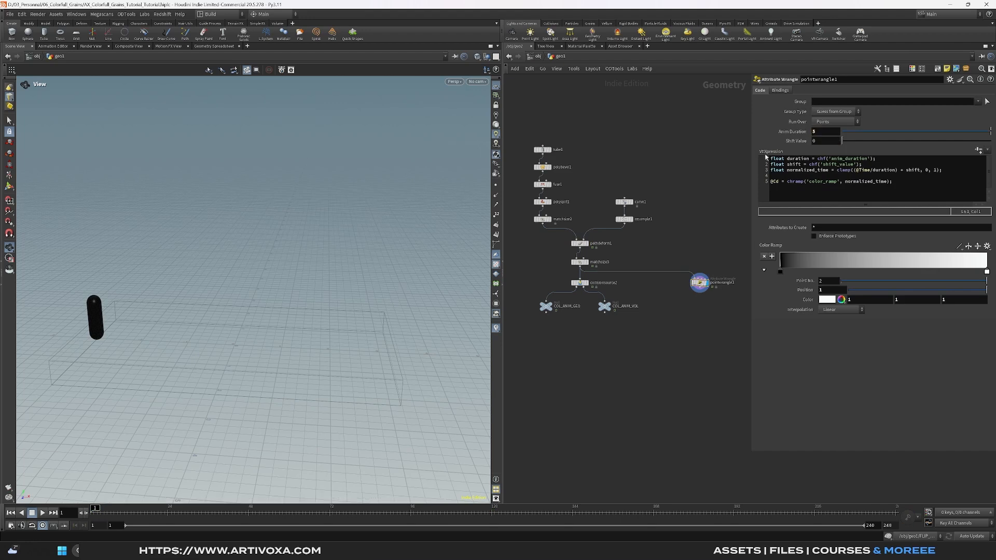
Step: Set the minimum of the Shift Value parameter's range to -1 in pointwrangle1's parameter interface
{"action": "left_click", "coordinate": [950, 80]}
{"action": "left_click", "coordinate": [887, 85]}
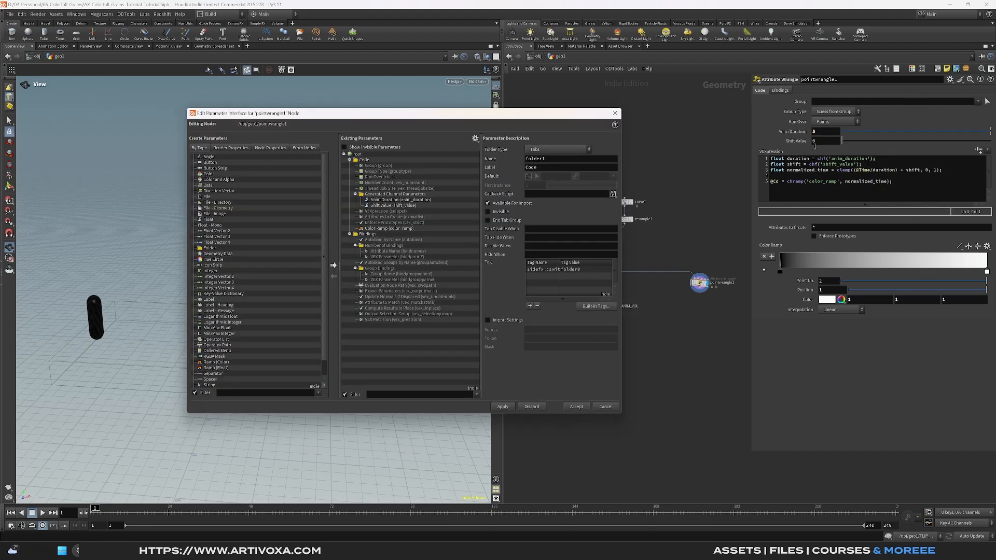
{"action": "left_click", "coordinate": [393, 205]}
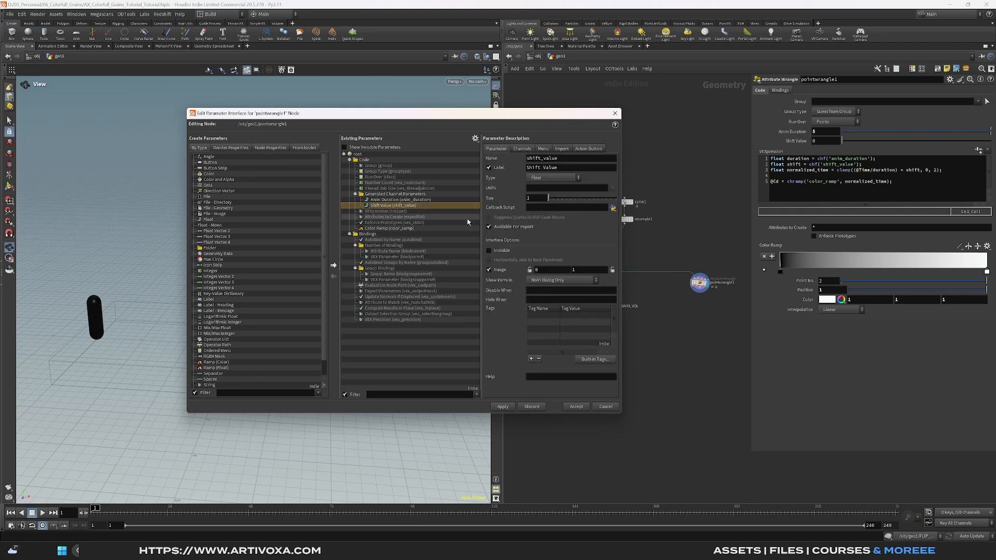
{"action": "left_click", "coordinate": [543, 270]}
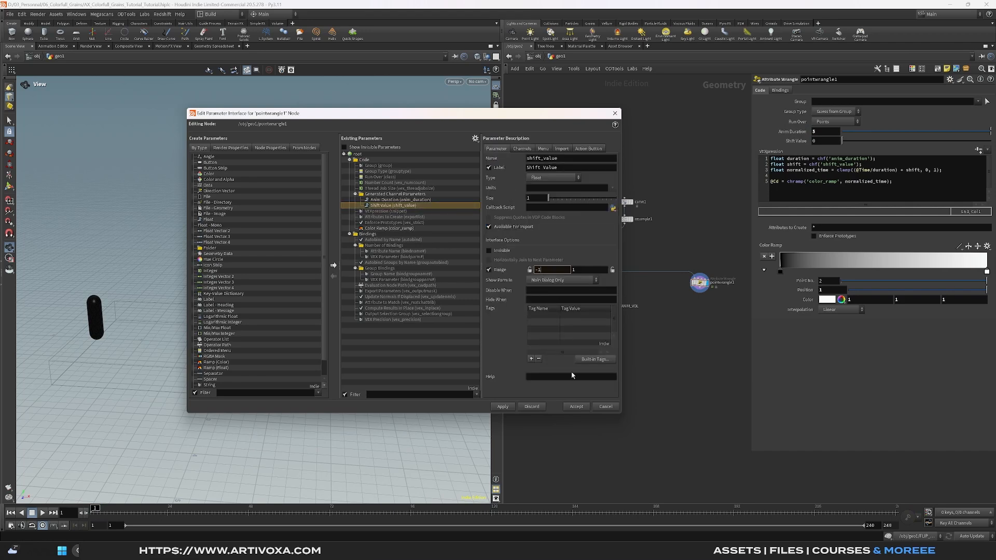
{"action": "type", "text": "-1"}
{"action": "left_click", "coordinate": [575, 406]}
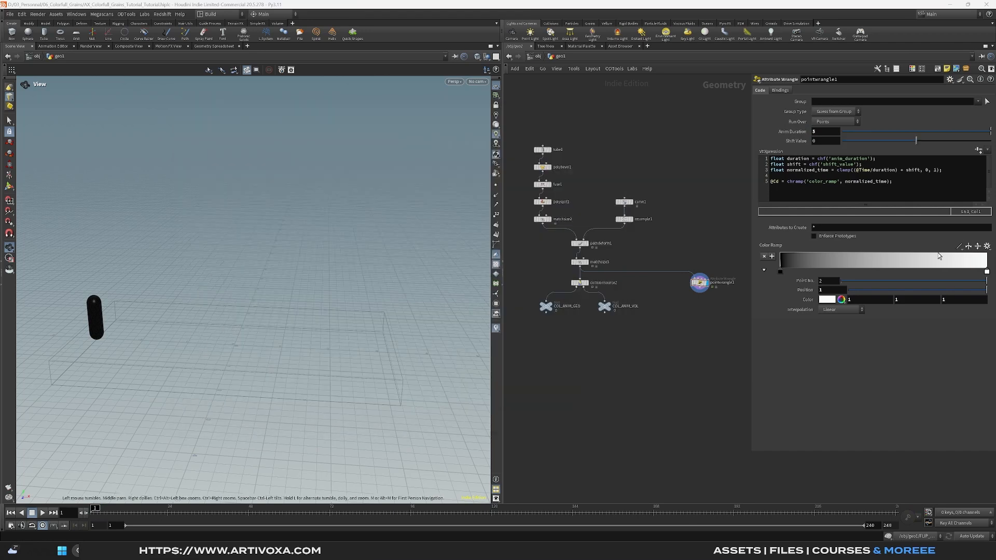
Step: Apply the black-purple-orange-yellow preset to Color Ramp, set Run Over to Detail (only once), and scrub the timeline to test the capsule's colour
{"action": "left_click", "coordinate": [968, 247]}
{"action": "left_click", "coordinate": [969, 291]}
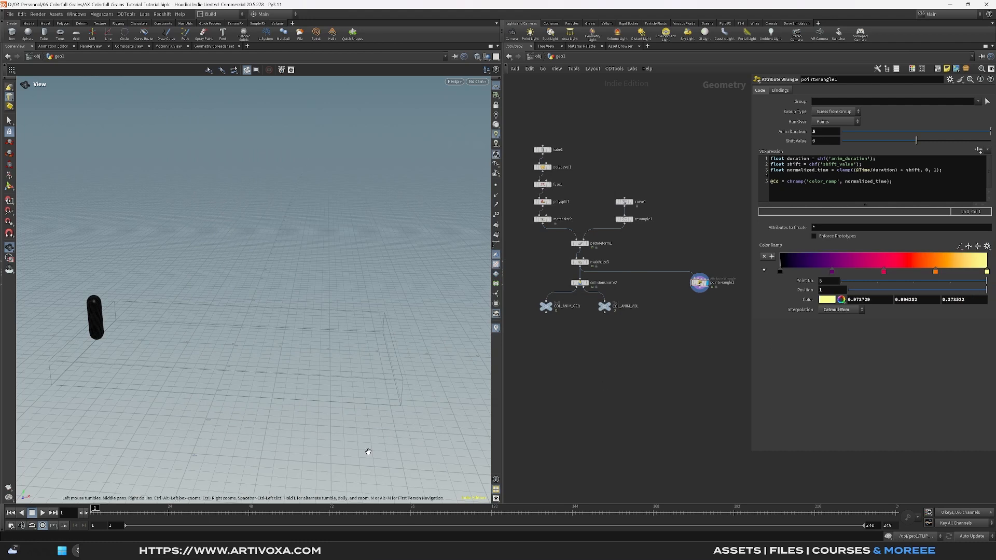
{"action": "left_click_drag", "start_coordinate": [96, 508], "coordinate": [413, 507]}
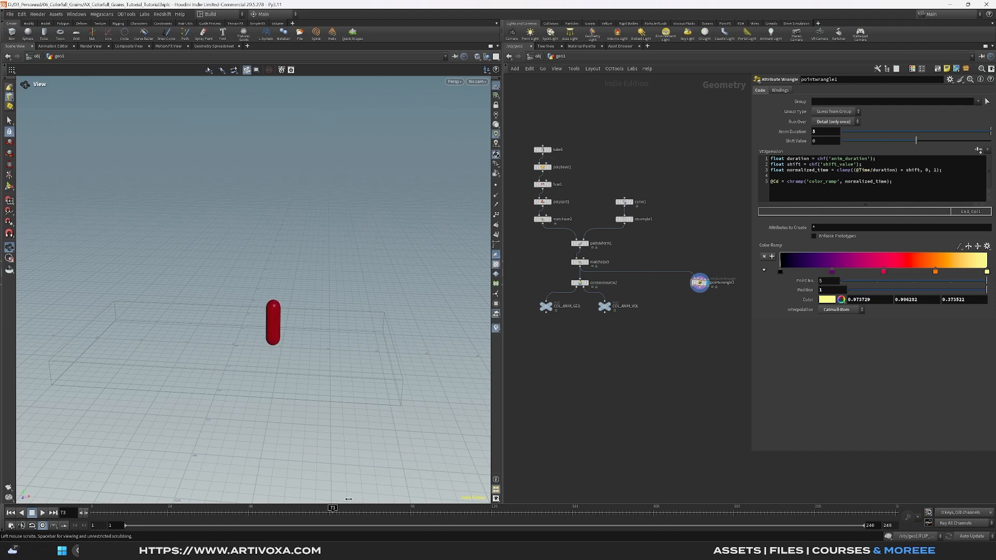
{"action": "mouse_move", "coordinate": [485, 495]}
{"action": "left_mouse_down"}
{"action": "mouse_move", "coordinate": [497, 495]}
{"action": "mouse_move", "coordinate": [458, 510]}
{"action": "mouse_move", "coordinate": [482, 510]}
{"action": "left_mouse_up"}
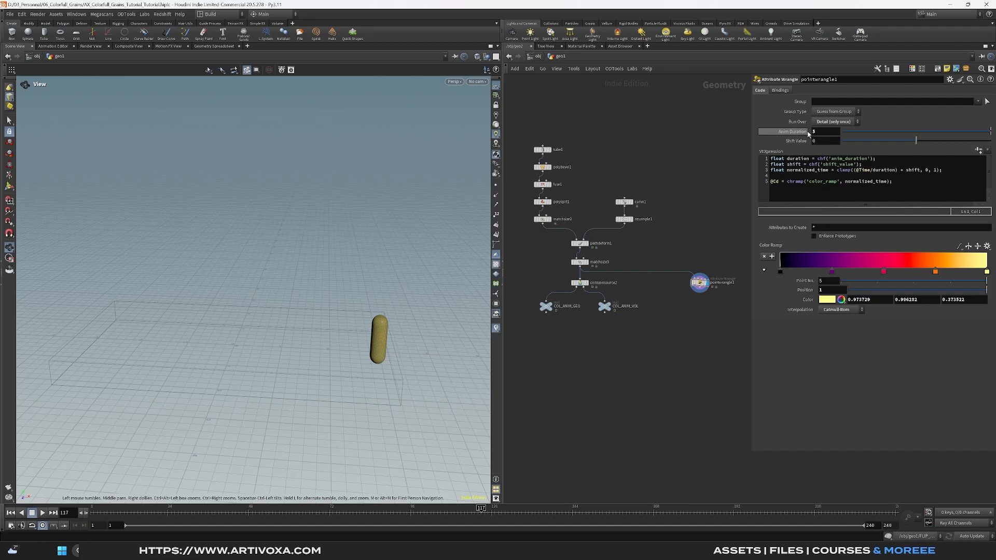
{"action": "left_click_drag", "start_coordinate": [486, 513], "coordinate": [459, 510]}
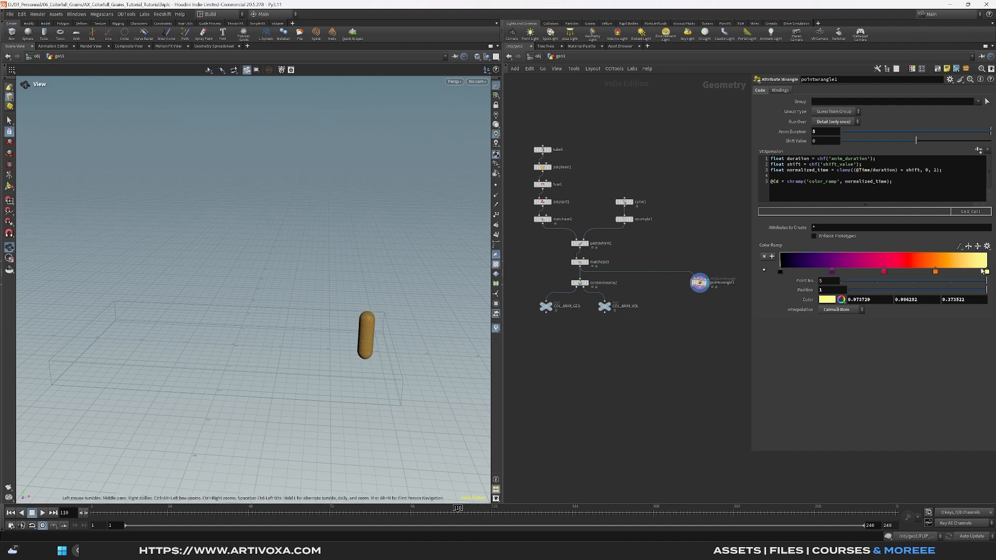
Step: Set pointwrangle1's Anim Duration to 4 and Shift Value to -0.15
{"action": "left_click", "coordinate": [825, 133]}
{"action": "left_click", "coordinate": [825, 141]}
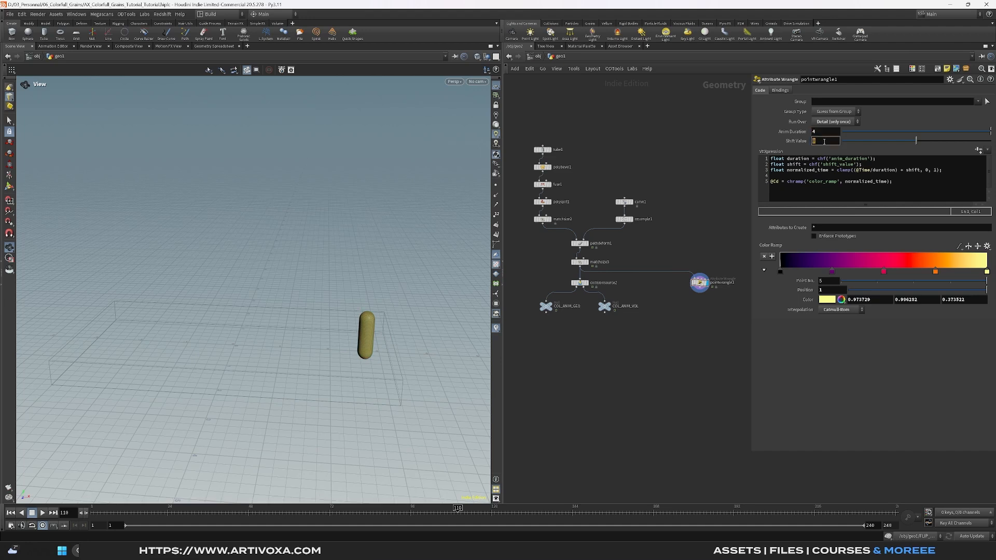
{"action": "key", "text": "Return"}
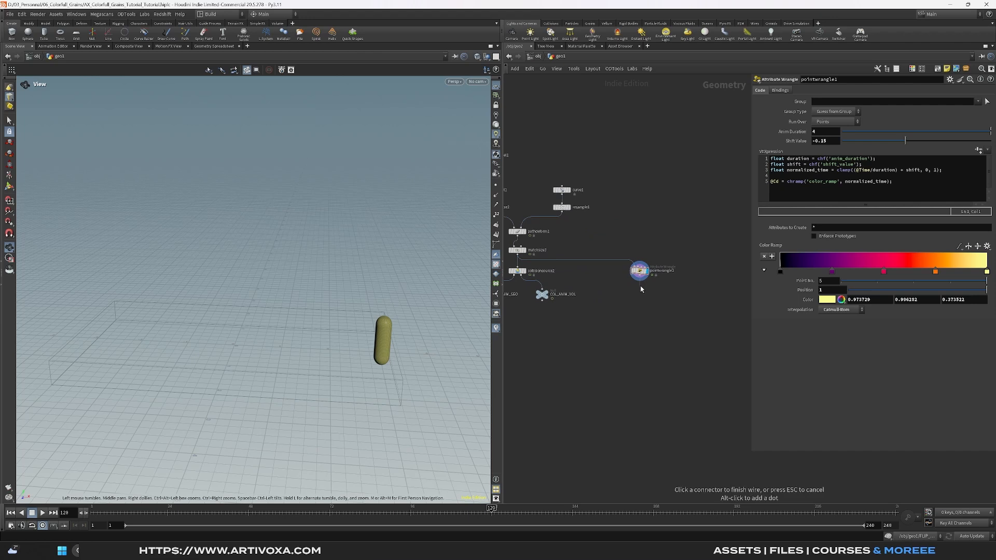
Step: Append a second Point Wrangle below pointwrangle1, display it, and enter the VEX code f@value = 1;
{"action": "key", "text": "Tab"}
{"action": "type", "text": "pointw"}
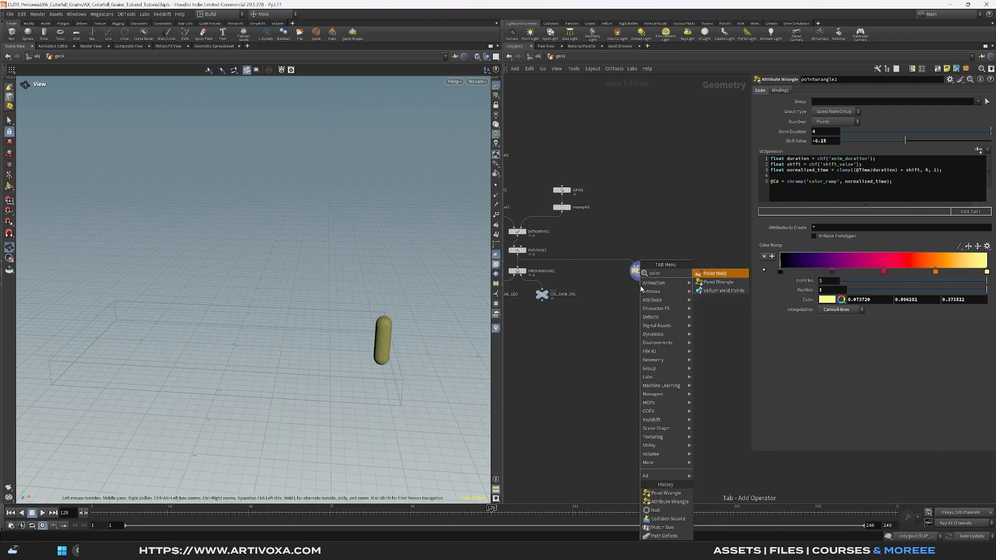
{"action": "key", "text": "Return"}
{"action": "key", "text": "Return"}
{"action": "left_click_drag", "start_coordinate": [641, 289], "coordinate": [641, 296]}
{"action": "left_click", "coordinate": [648, 294]}
{"action": "left_click", "coordinate": [817, 171]}
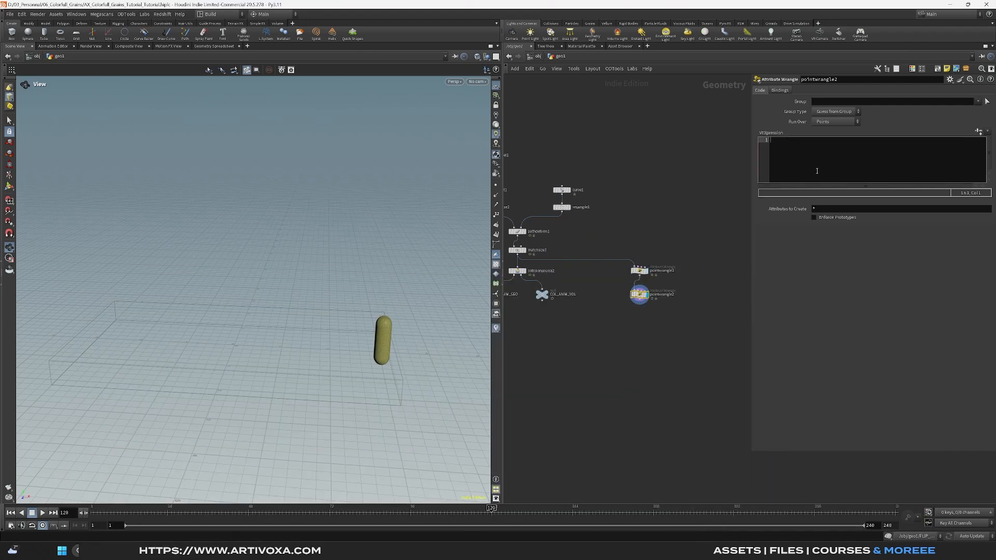
{"action": "type", "text": "f@value = 1;"}
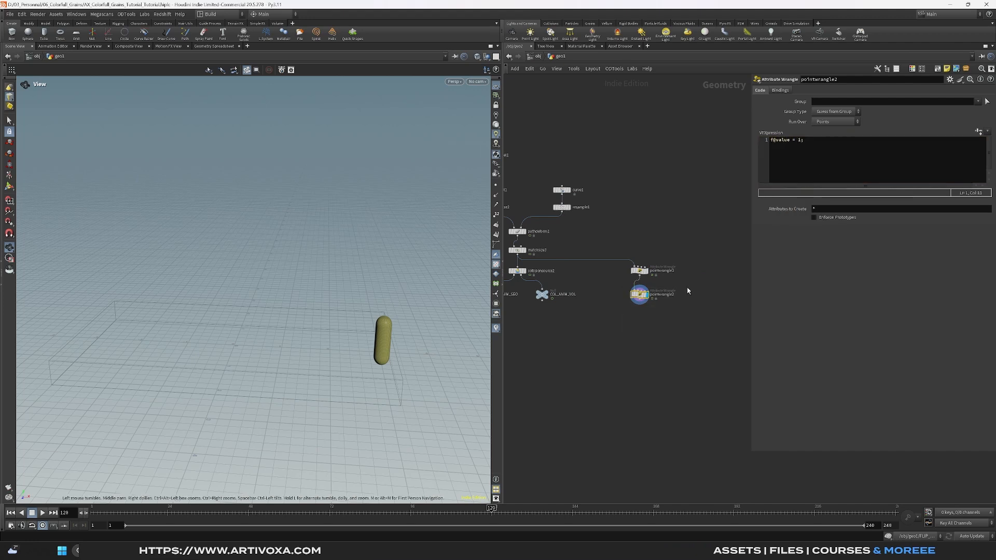
Step: Append a Null node below pointwrangle2 and select it
{"action": "left_click_drag", "start_coordinate": [370, 340], "coordinate": [375, 336]}
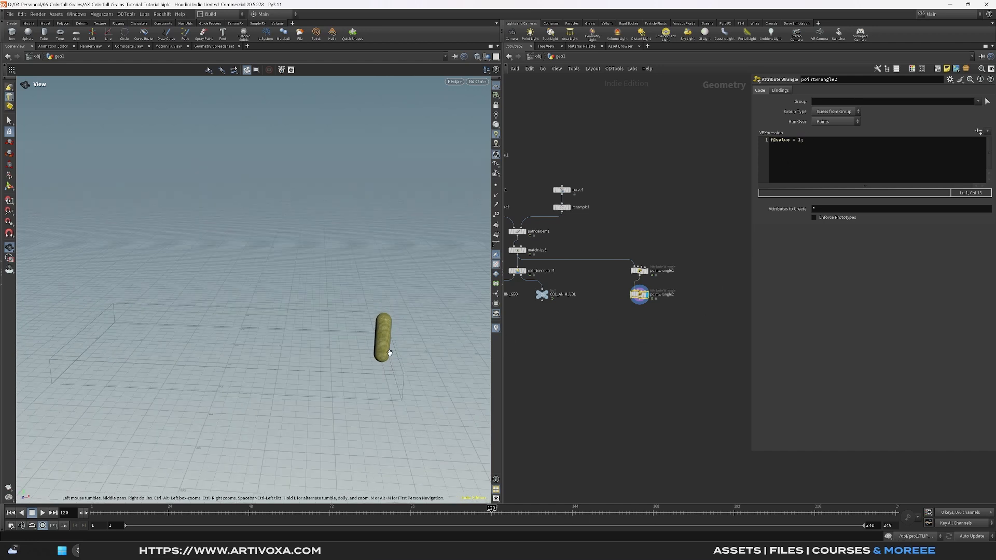
{"action": "right_click", "coordinate": [642, 307]}
{"action": "type", "text": "null"}
{"action": "key", "text": "Return"}
{"action": "left_click", "coordinate": [643, 313]}
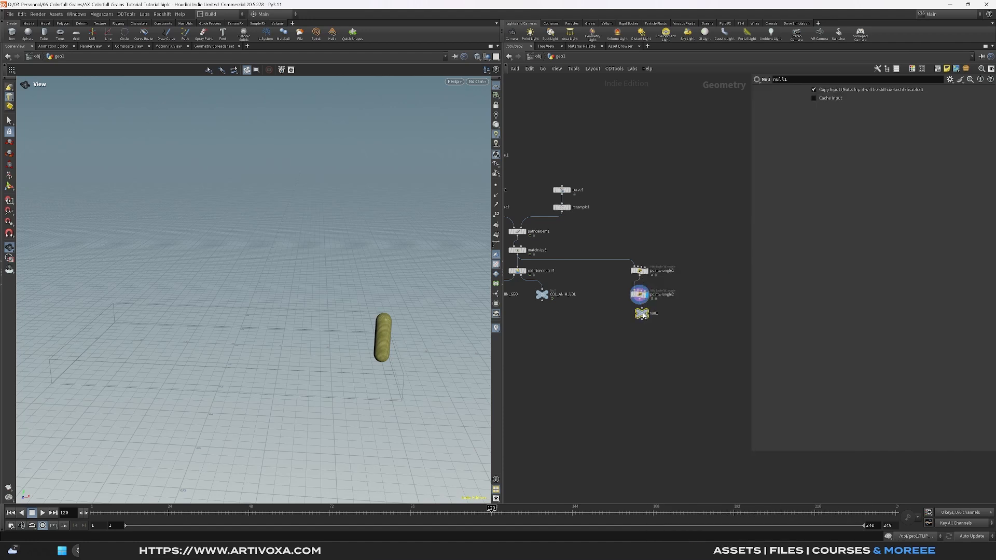
Step: Rename the null below pointwrangle2 to OUT_COLOR and copy that node to the clipboard
{"action": "left_click_drag", "start_coordinate": [643, 313], "coordinate": [640, 322]}
{"action": "left_click", "coordinate": [646, 319]}
{"action": "left_click", "coordinate": [654, 322]}
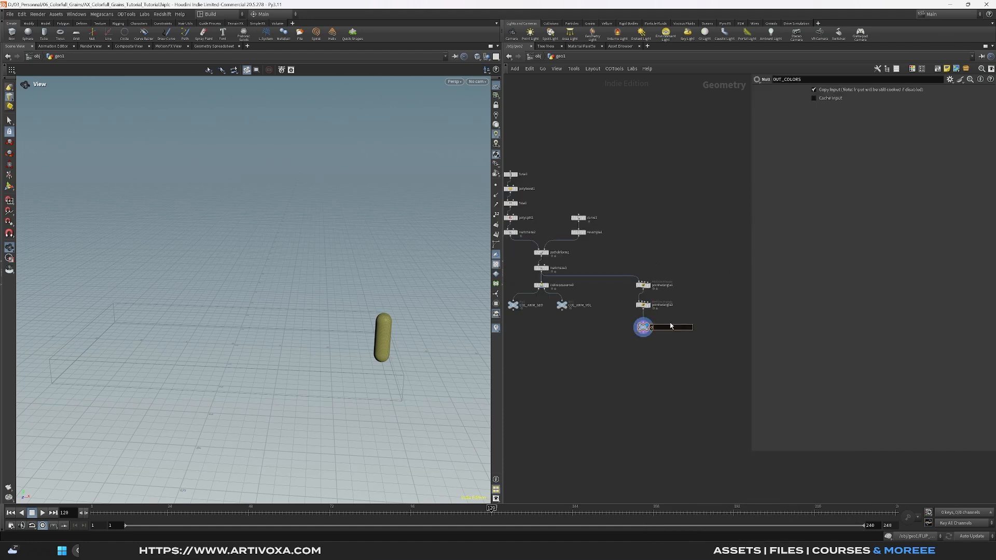
{"action": "key", "text": "Return"}
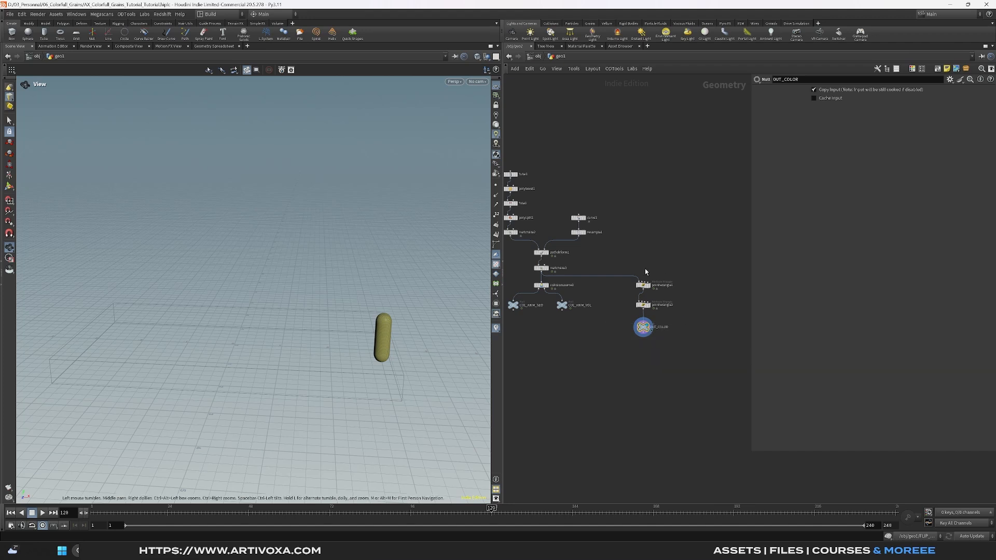
{"action": "left_click", "coordinate": [644, 285]}
{"action": "left_click", "coordinate": [643, 304]}
{"action": "middle_click_drag", "start_coordinate": [556, 363], "coordinate": [647, 353]}
{"action": "scroll", "coordinate": [646, 353], "scroll_direction": "down", "scroll_amount": 4}
{"action": "left_click", "coordinate": [745, 322]}
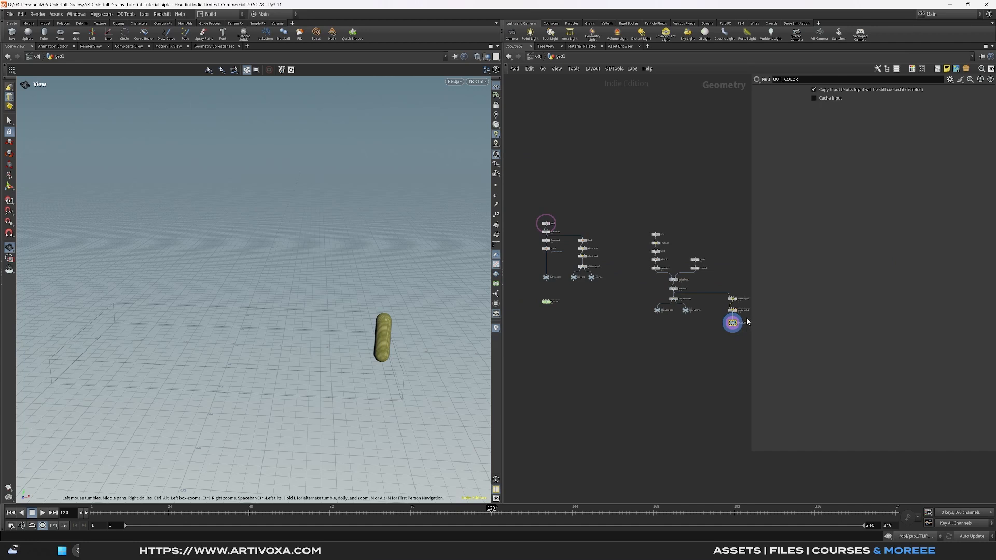
{"action": "key", "text": "ctrl+c"}
Step: Open the FLIP_SIM network and return the timeline to frame 1
{"action": "scroll", "coordinate": [567, 327], "scroll_direction": "up", "scroll_amount": 4}
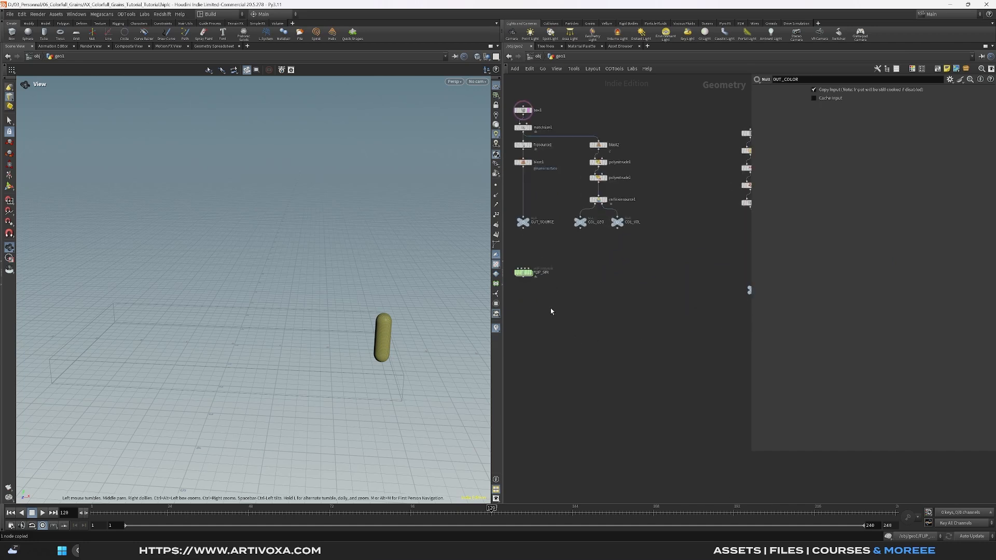
{"action": "middle_click_drag", "start_coordinate": [552, 310], "coordinate": [612, 337]}
{"action": "double_click", "coordinate": [585, 302]}
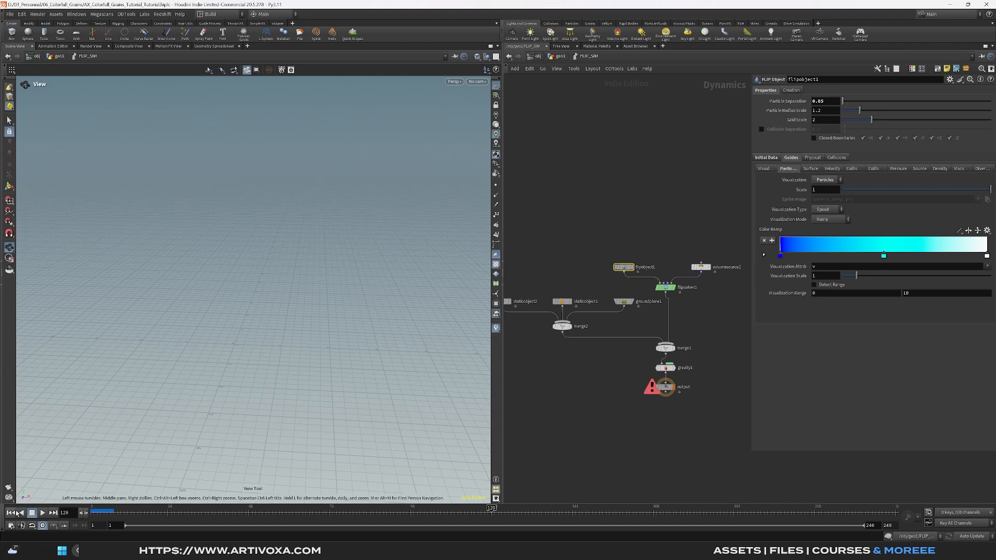
{"action": "left_click", "coordinate": [11, 512]}
Step: Add a SOP Solver above flipsolver1 and wire it into the FLIP solver's second input
{"action": "middle_click_drag", "start_coordinate": [646, 197], "coordinate": [610, 229]}
{"action": "key", "text": "Tab"}
{"action": "type", "text": "drag"}
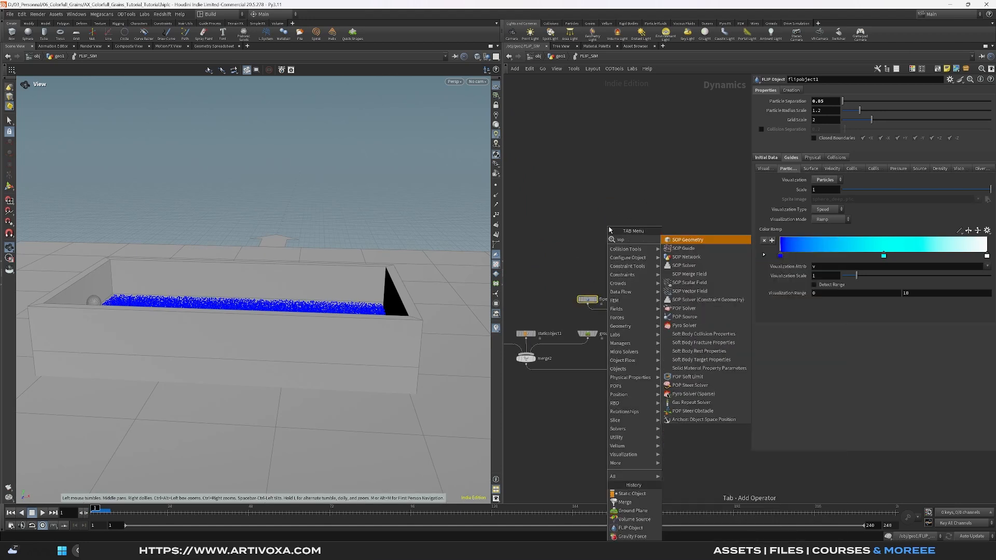
{"action": "key", "text": "Return"}
{"action": "left_click", "coordinate": [632, 237]}
{"action": "left_click_drag", "start_coordinate": [629, 241], "coordinate": [629, 323]}
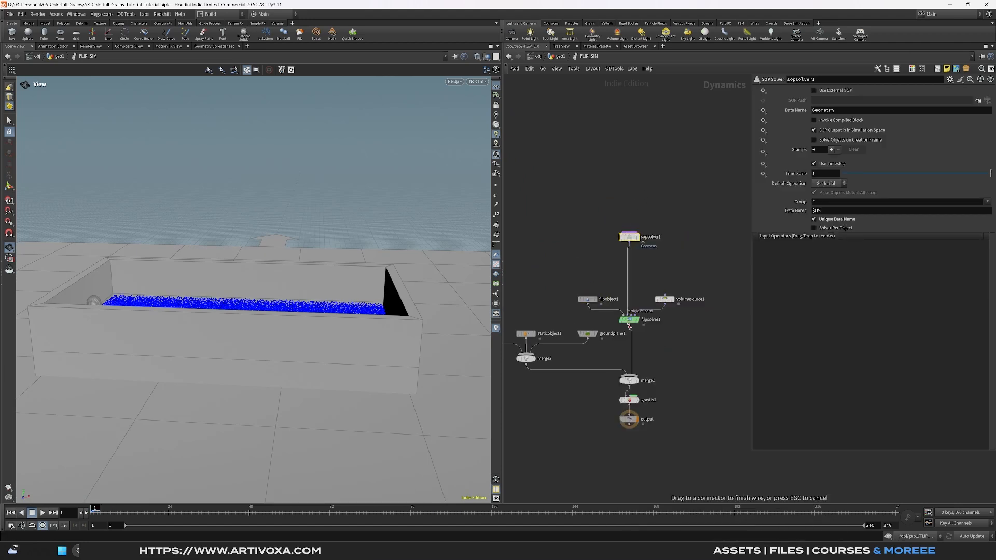
{"action": "left_click", "coordinate": [629, 326]}
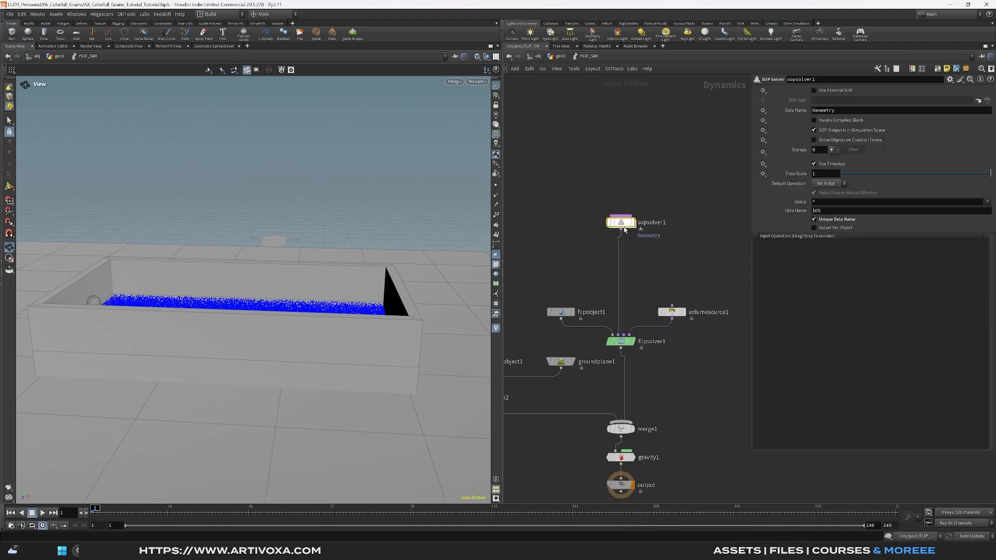
Step: Inside sopsolver1, move OUT further below dop_geometry and add an Object Merge with Object 1 set to /obj/geo1/OUT_COLOR
{"action": "key", "text": "i"}
{"action": "left_click_drag", "start_coordinate": [631, 325], "coordinate": [630, 473]}
{"action": "key", "text": "Tab"}
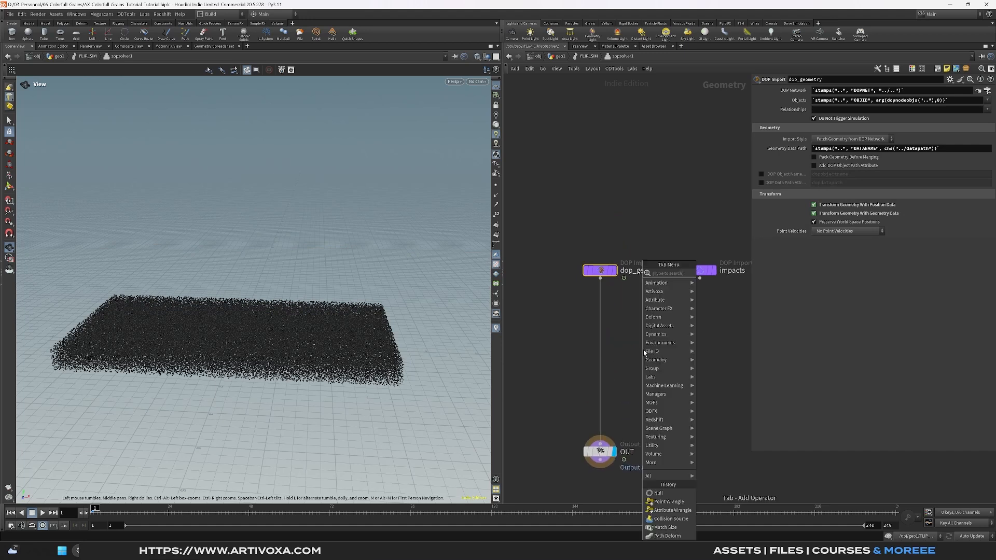
{"action": "type", "text": "obje"}
{"action": "key", "text": "Return"}
{"action": "left_click", "coordinate": [644, 350]}
{"action": "left_click", "coordinate": [880, 110]}
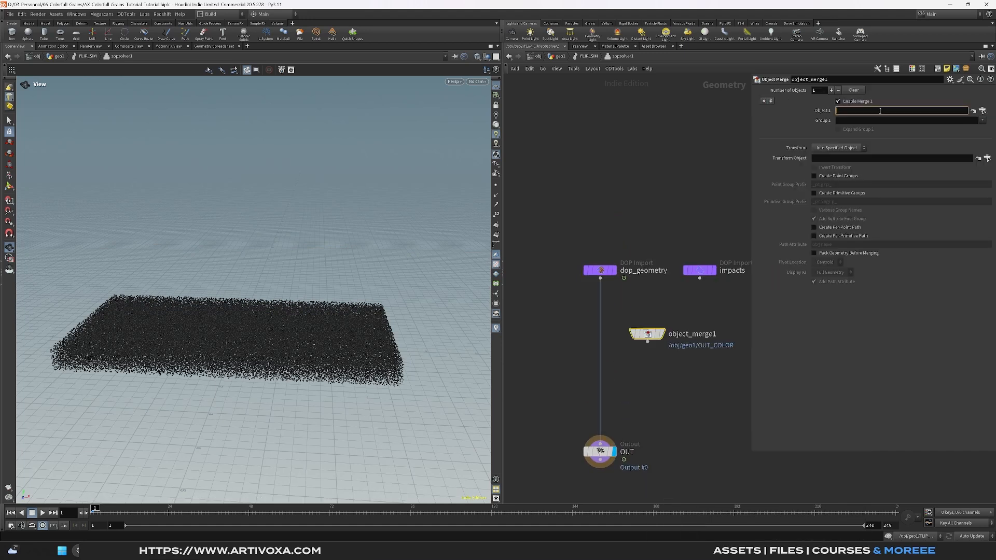
Step: Point object_merge1 to /obj/geo1/OUT_COLOR and add an Attribute Transfer node between it and OUT
{"action": "key", "text": "ctrl+v"}
{"action": "middle_click_drag", "start_coordinate": [654, 388], "coordinate": [648, 365]}
{"action": "left_click", "coordinate": [620, 358]}
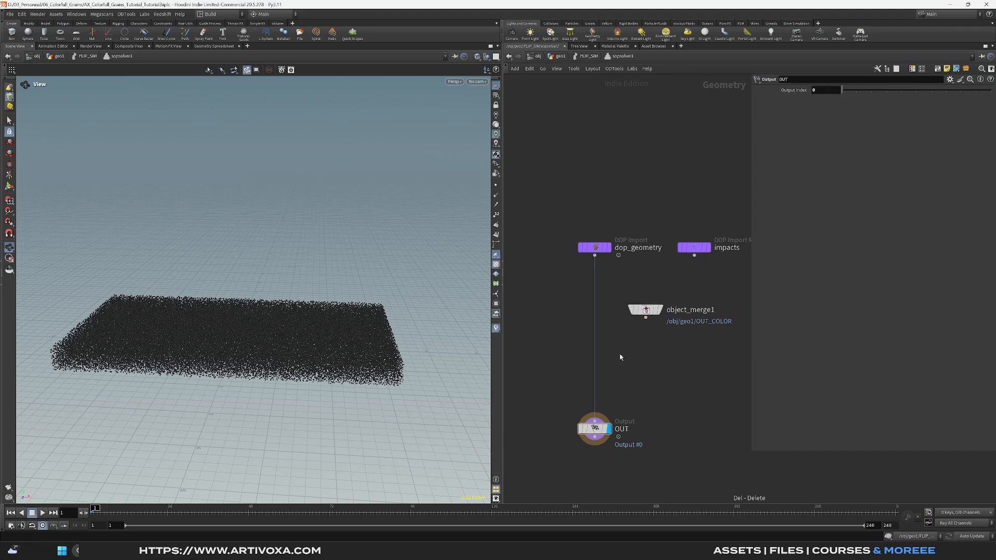
{"action": "key", "text": "Tab"}
{"action": "type", "text": "att t"}
{"action": "key", "text": "Return"}
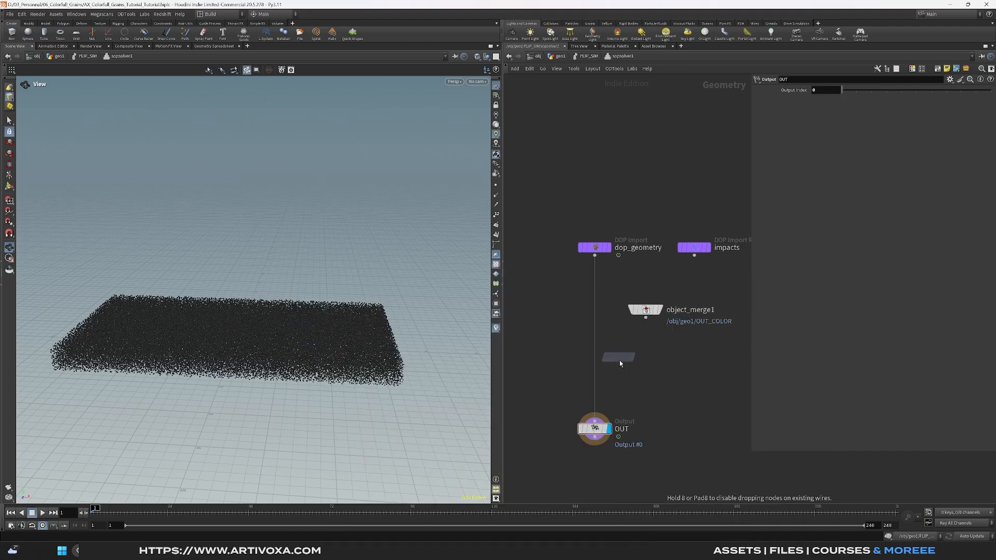
{"action": "left_click", "coordinate": [621, 358]}
Step: Wire dop_geometry and object_merge1 into the attribute transfer's first and second inputs, and connect its output to OUT
{"action": "left_click", "coordinate": [645, 310]}
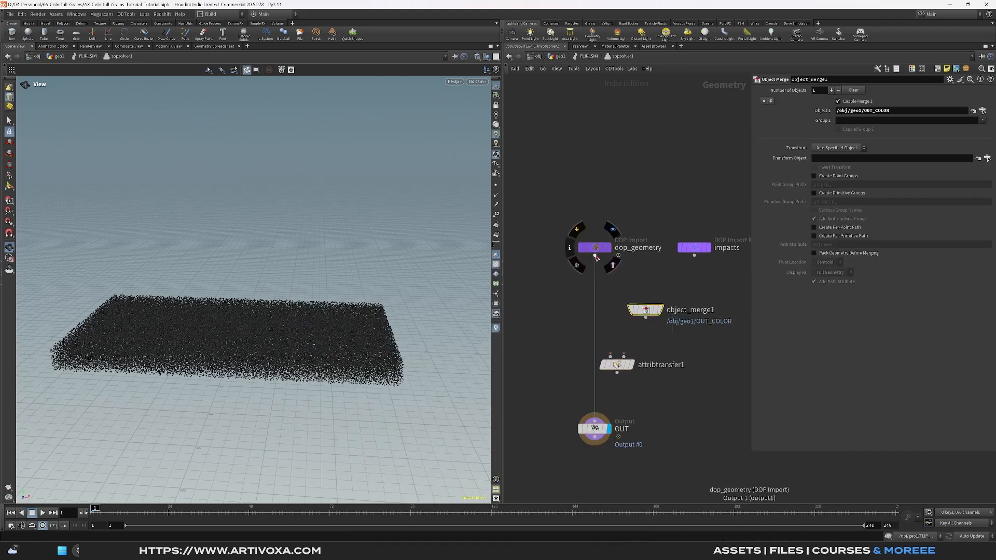
{"action": "left_click_drag", "start_coordinate": [595, 257], "coordinate": [610, 356]}
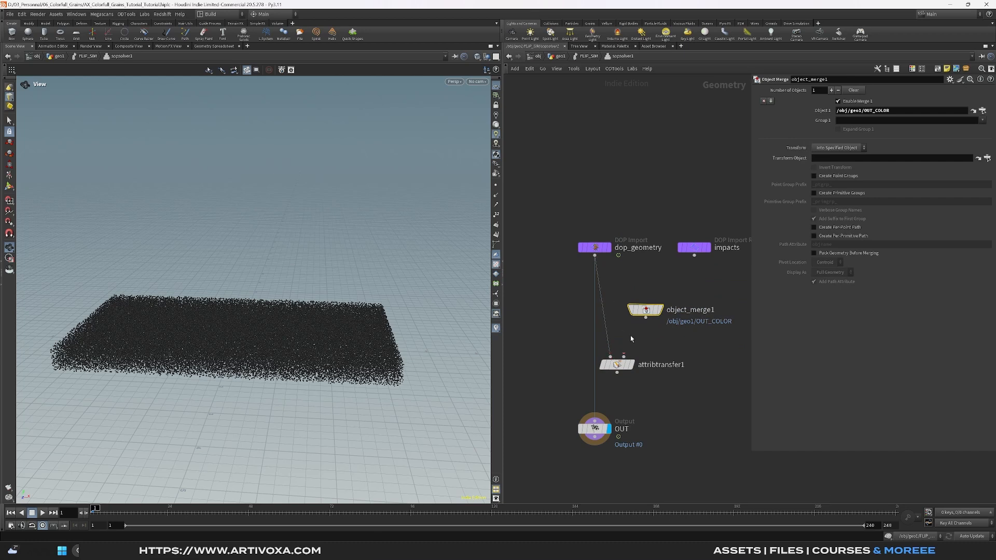
{"action": "left_click_drag", "start_coordinate": [647, 319], "coordinate": [595, 421]}
{"action": "left_click_drag", "start_coordinate": [619, 354], "coordinate": [605, 358]}
{"action": "left_click", "coordinate": [605, 358]}
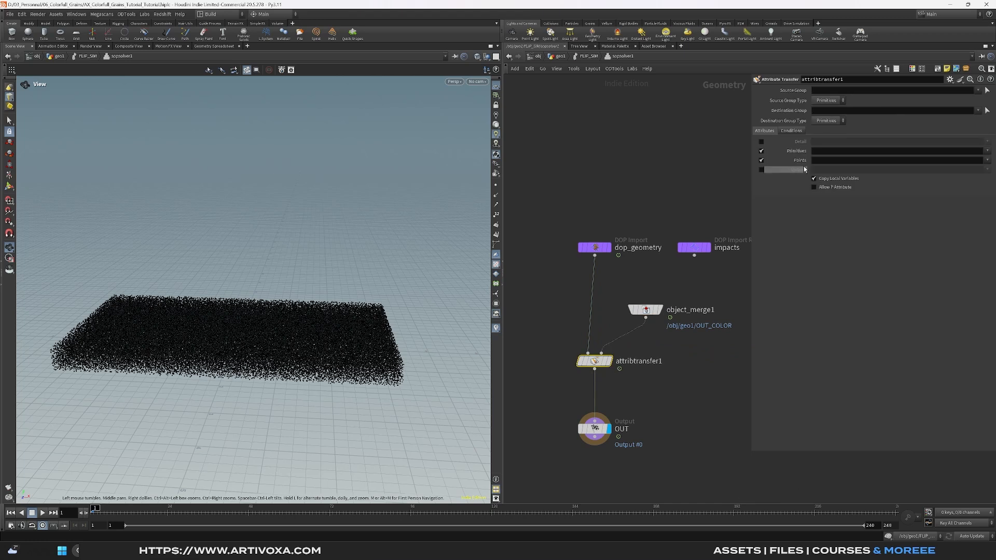
Step: Disable primitive attributes on the attribute transfer and limit the transferred point attributes to Cd and value
{"action": "left_click", "coordinate": [762, 151]}
{"action": "left_click", "coordinate": [987, 160]}
{"action": "left_click", "coordinate": [985, 169]}
{"action": "left_click", "coordinate": [987, 160]}
{"action": "left_click", "coordinate": [969, 186]}
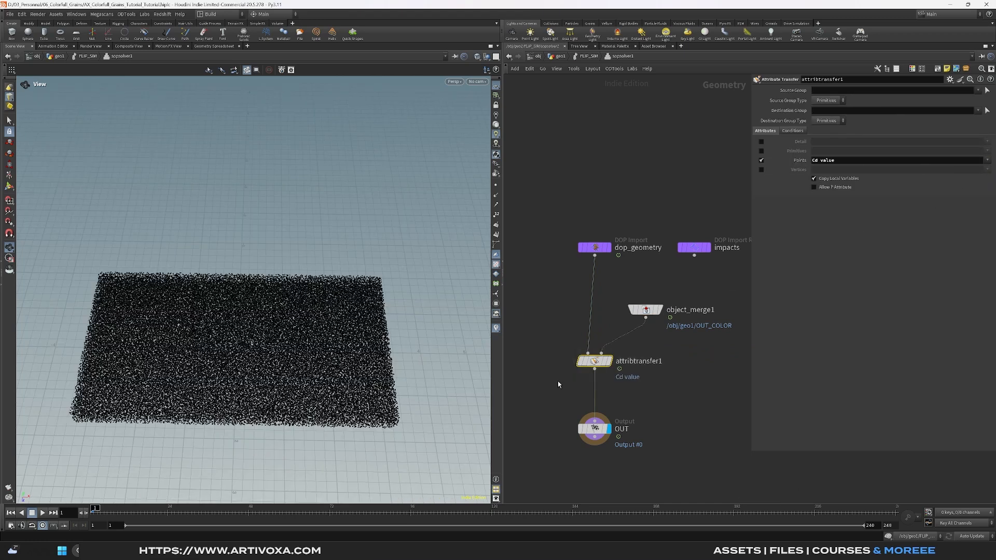
Step: Display the attribute transfer node and turn on visualization of its value point attribute
{"action": "left_click", "coordinate": [608, 362]}
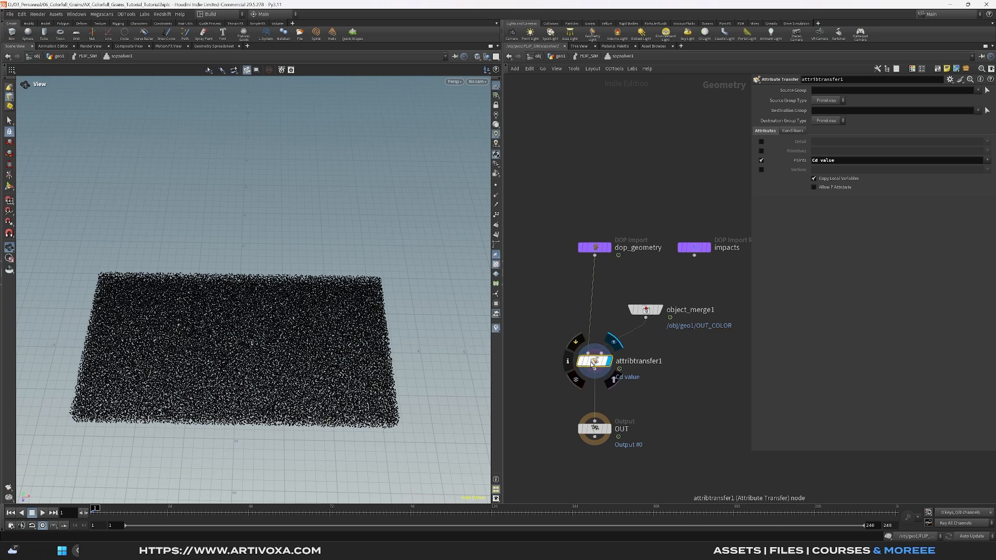
{"action": "left_click", "coordinate": [568, 363]}
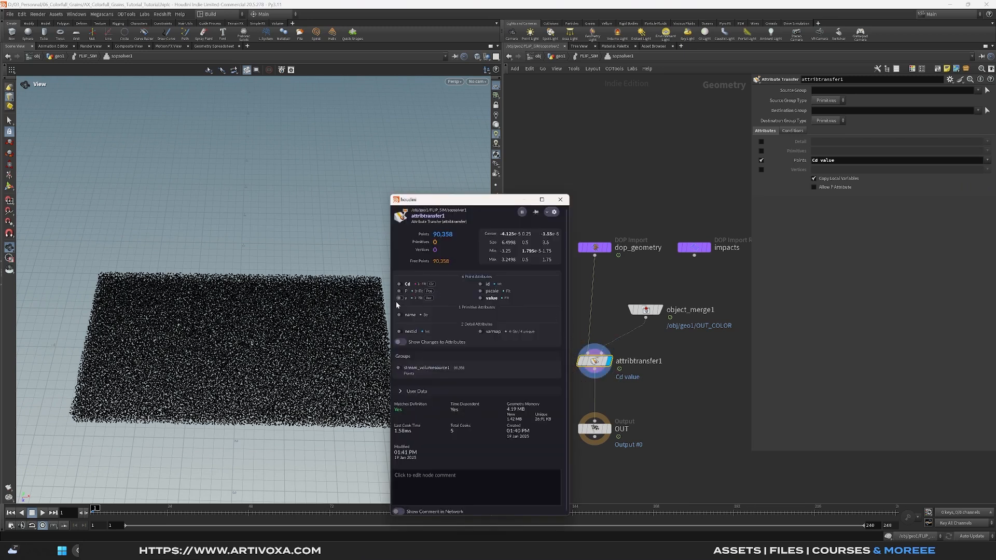
{"action": "left_click", "coordinate": [480, 298]}
{"action": "left_click", "coordinate": [560, 200]}
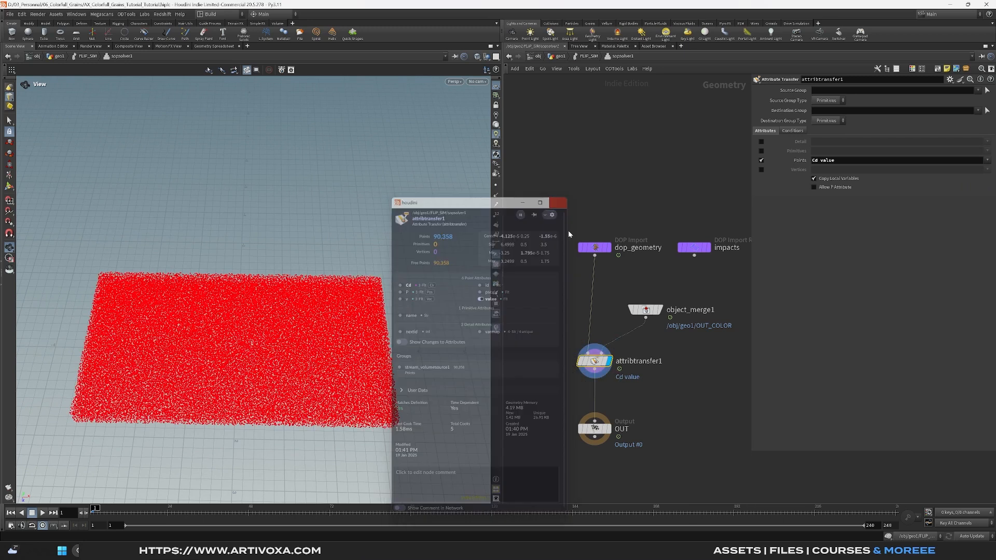
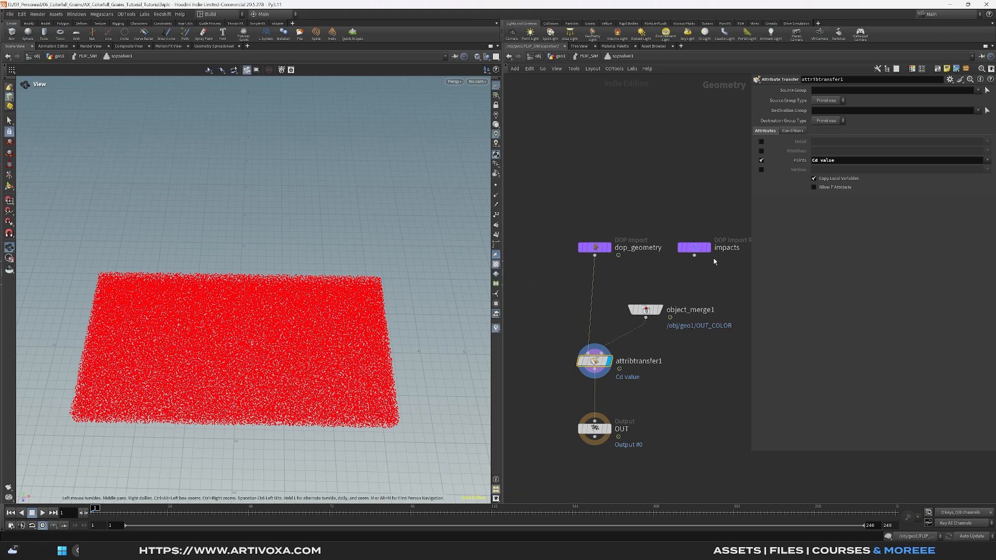
Step: Set the attribute transfer's distance threshold to 0.15
{"action": "left_click", "coordinate": [795, 131]}
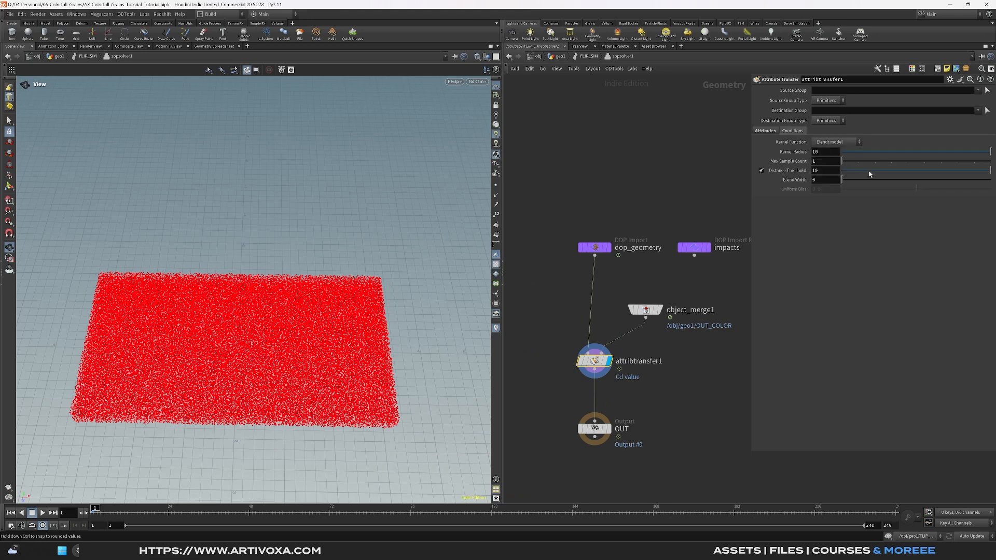
{"action": "left_click_drag", "start_coordinate": [876, 173], "coordinate": [849, 172]}
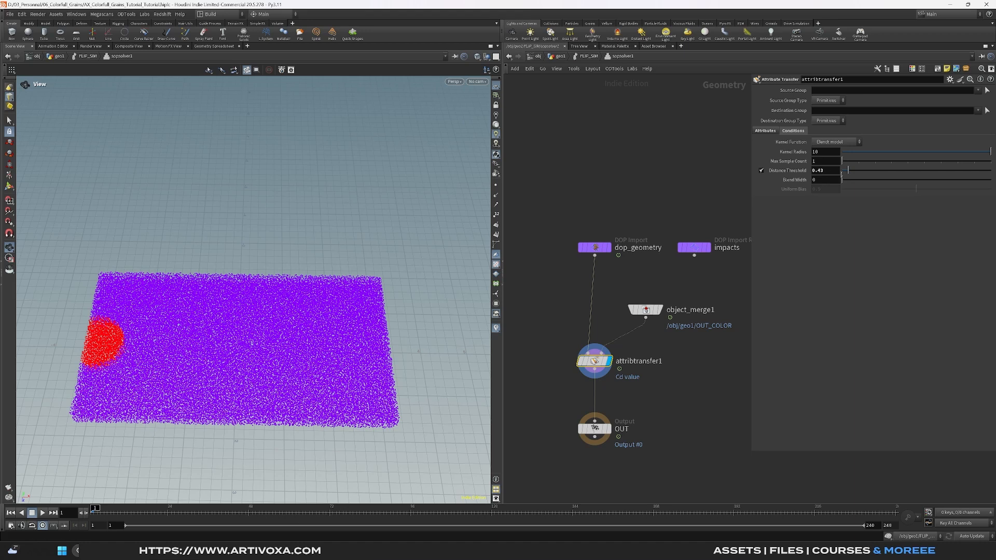
{"action": "double_click", "coordinate": [822, 171]}
{"action": "type", "text": "0.15"}
{"action": "key", "text": "Return"}
Step: Return to the geo1 network and add a DOP Import Fields node below FLIP_SIM
{"action": "key", "text": "u"}
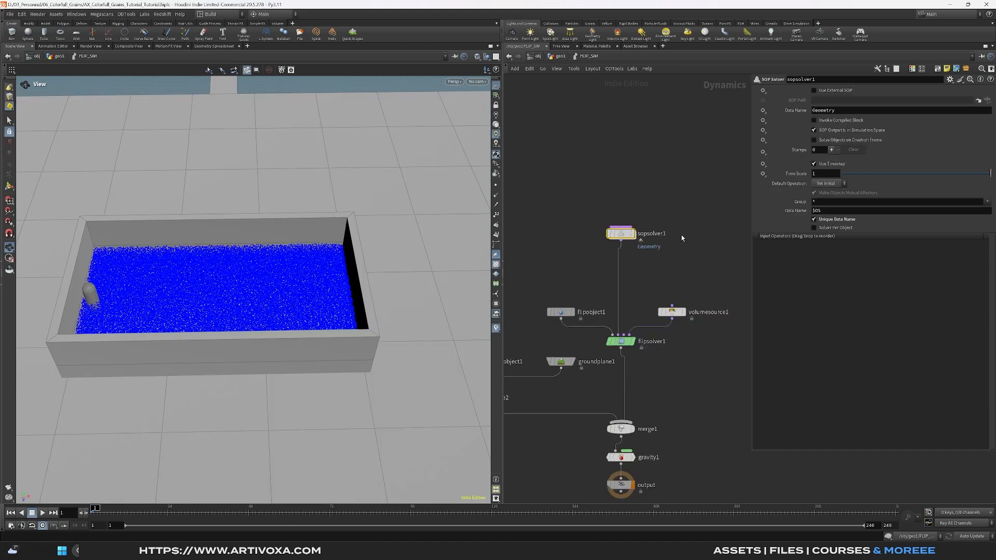
{"action": "left_click", "coordinate": [560, 57]}
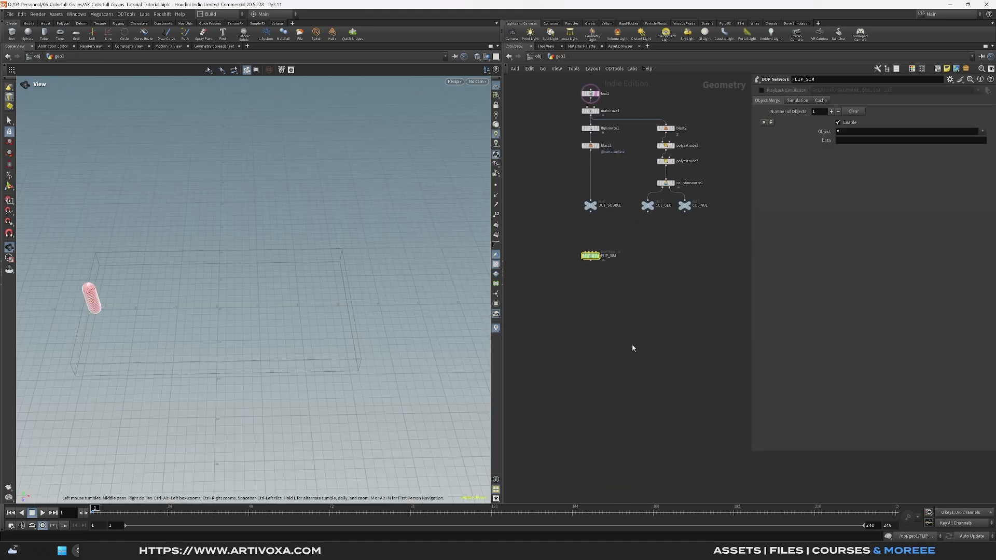
{"action": "key", "text": "Tab"}
{"action": "type", "text": "dopim"}
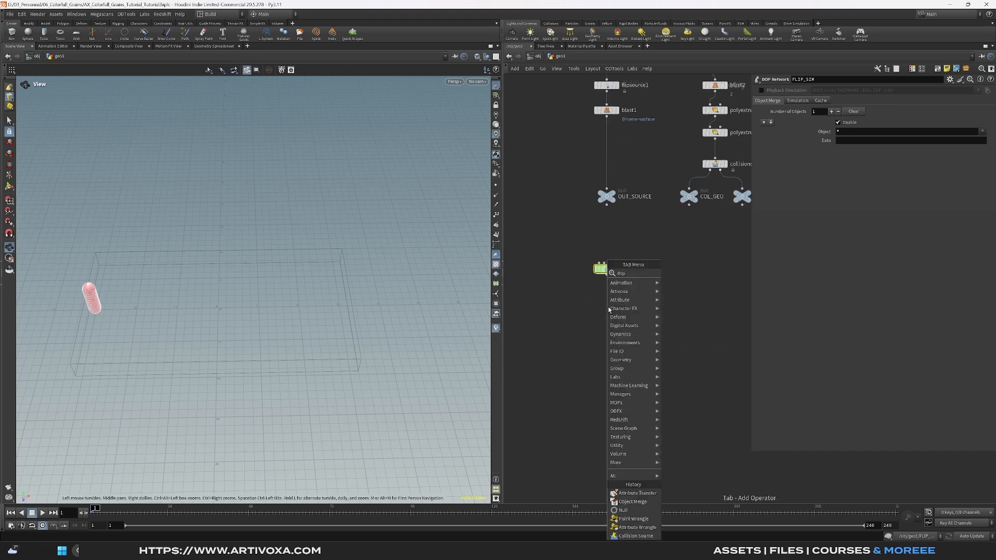
{"action": "key", "text": "Return"}
{"action": "left_click", "coordinate": [608, 306]}
{"action": "mouse_move", "coordinate": [610, 272]}
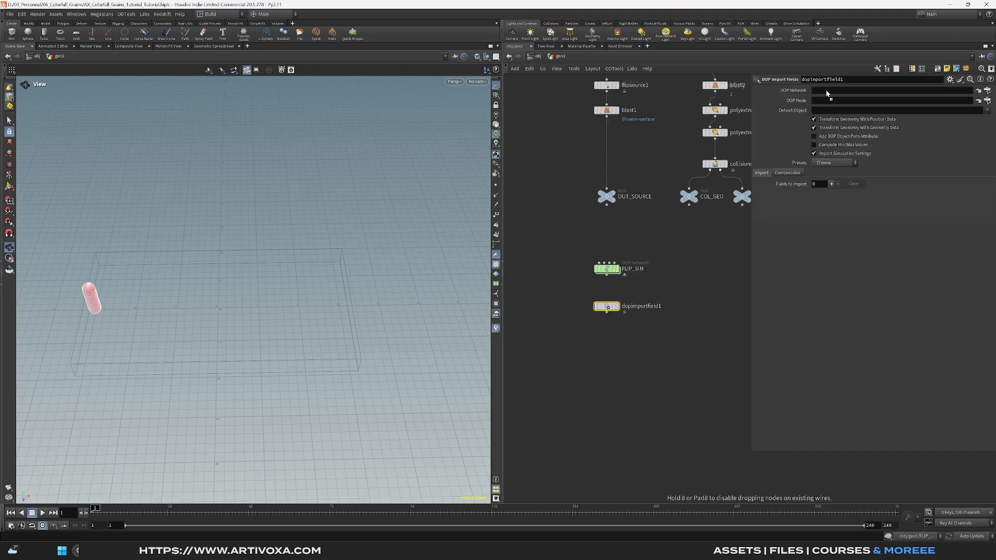
Step: Set the import's DOP network to ../FLIP_SIM and its DOP node to /obj/geo1/FLIP_SIM/flipobject1
{"action": "left_click_drag", "start_coordinate": [829, 93], "coordinate": [830, 93]}
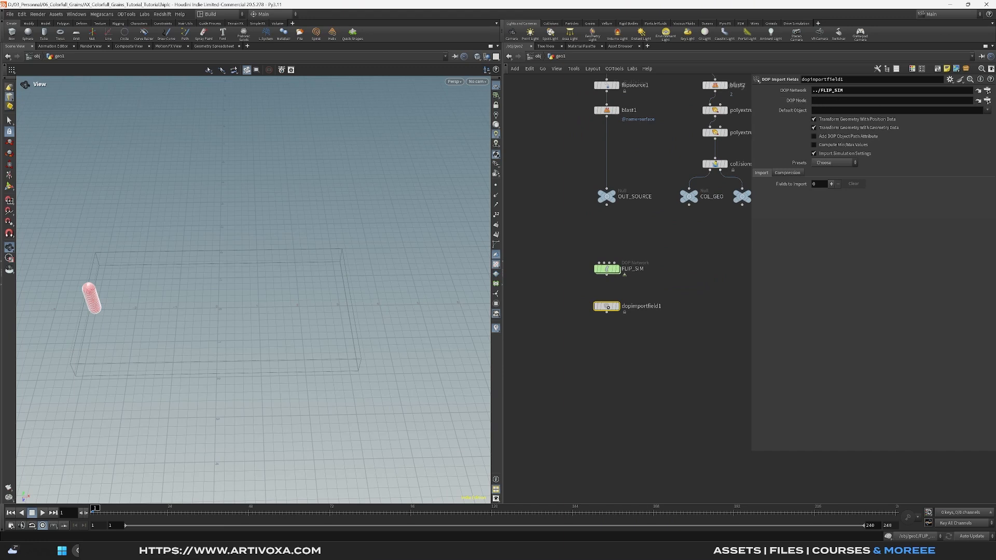
{"action": "left_click", "coordinate": [987, 100]}
{"action": "scroll", "coordinate": [955, 114], "scroll_direction": "down", "scroll_amount": 1}
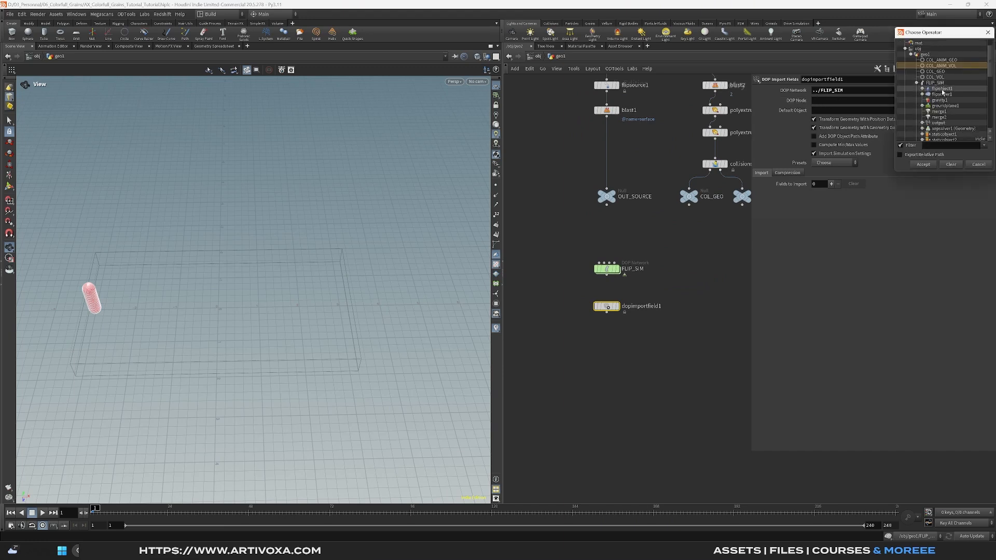
{"action": "left_click", "coordinate": [941, 91]}
{"action": "left_click", "coordinate": [924, 164]}
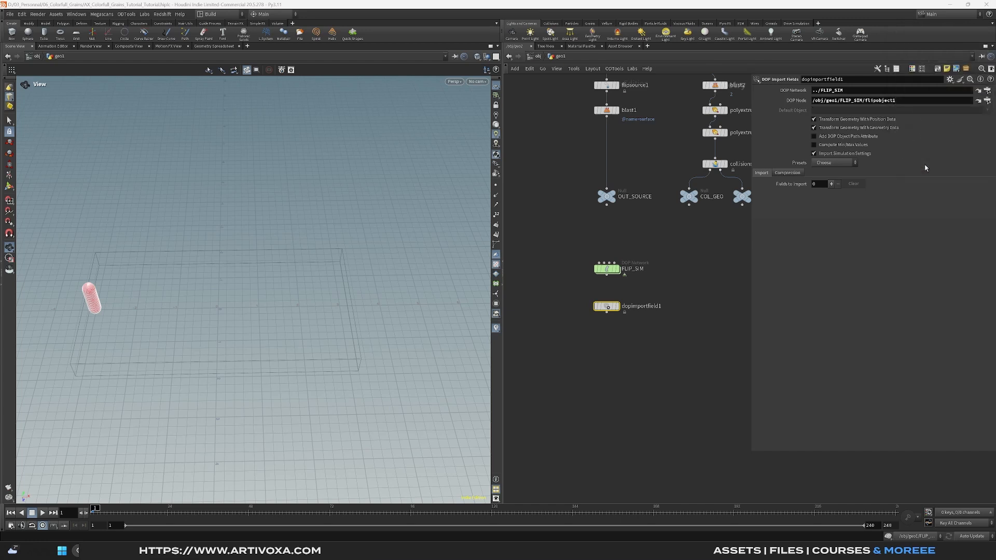
Step: Apply the FLIP Fluid preset to the DOP import and display that node
{"action": "left_click", "coordinate": [833, 164]}
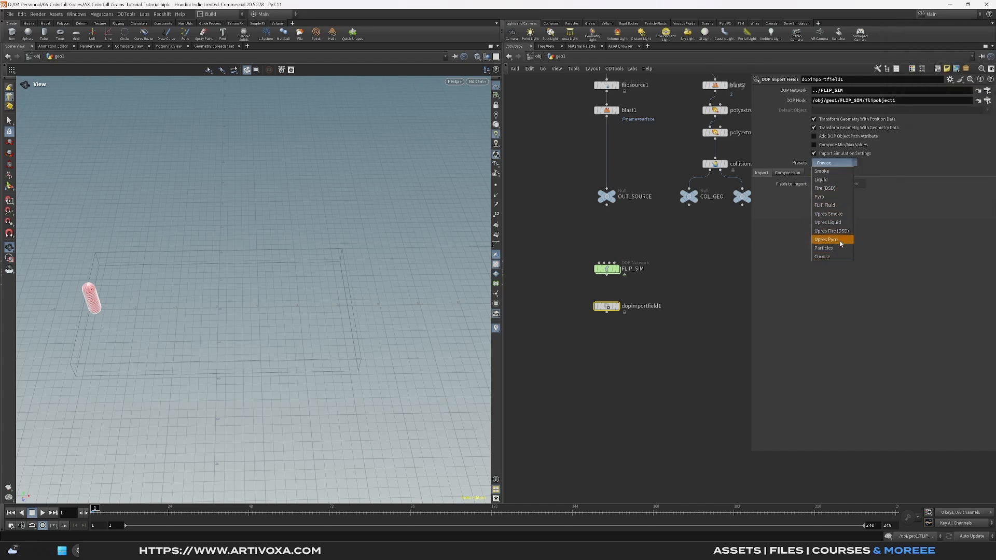
{"action": "left_click", "coordinate": [825, 205]}
{"action": "left_click", "coordinate": [625, 309]}
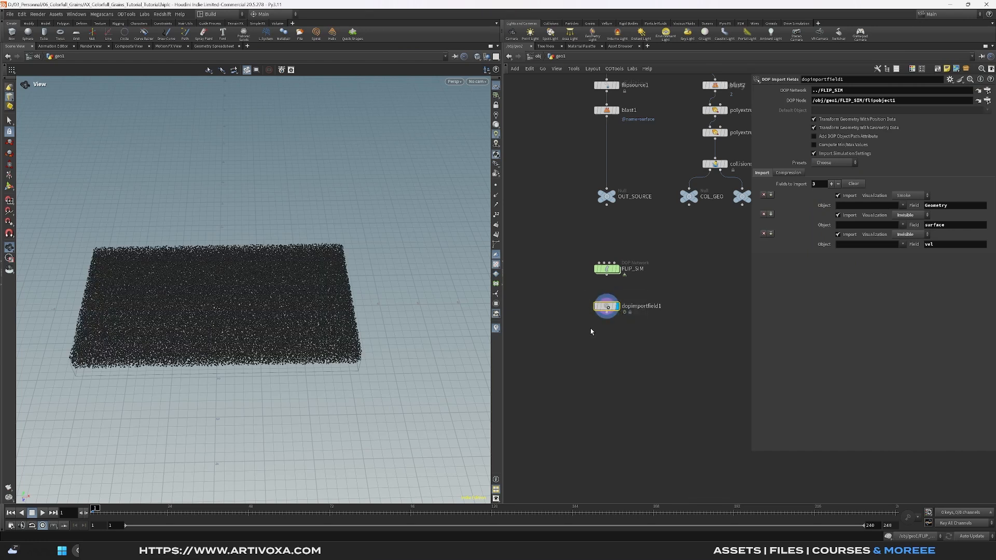
Step: Play the simulation to examine how the value attribute spreads from the collider through the particles
{"action": "scroll", "coordinate": [575, 209], "scroll_direction": "down", "scroll_amount": 3}
{"action": "middle_click_drag", "start_coordinate": [575, 209], "coordinate": [586, 283]}
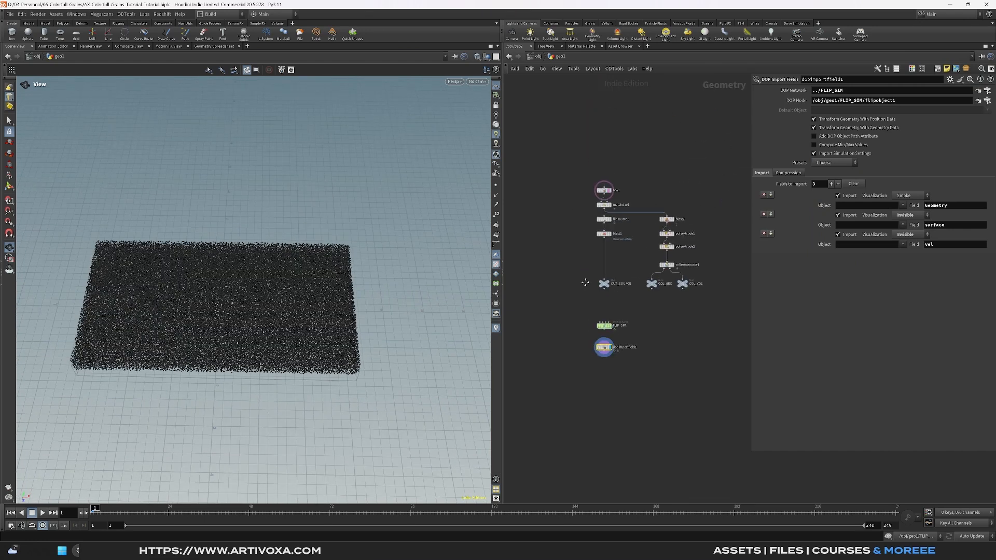
{"action": "scroll", "coordinate": [610, 184], "scroll_direction": "up", "scroll_amount": 4}
{"action": "middle_click_drag", "start_coordinate": [649, 423], "coordinate": [654, 188]}
{"action": "scroll", "coordinate": [603, 251], "scroll_direction": "up", "scroll_amount": 3}
{"action": "left_click_drag", "start_coordinate": [261, 319], "coordinate": [271, 298]}
{"action": "left_click", "coordinate": [43, 513]}
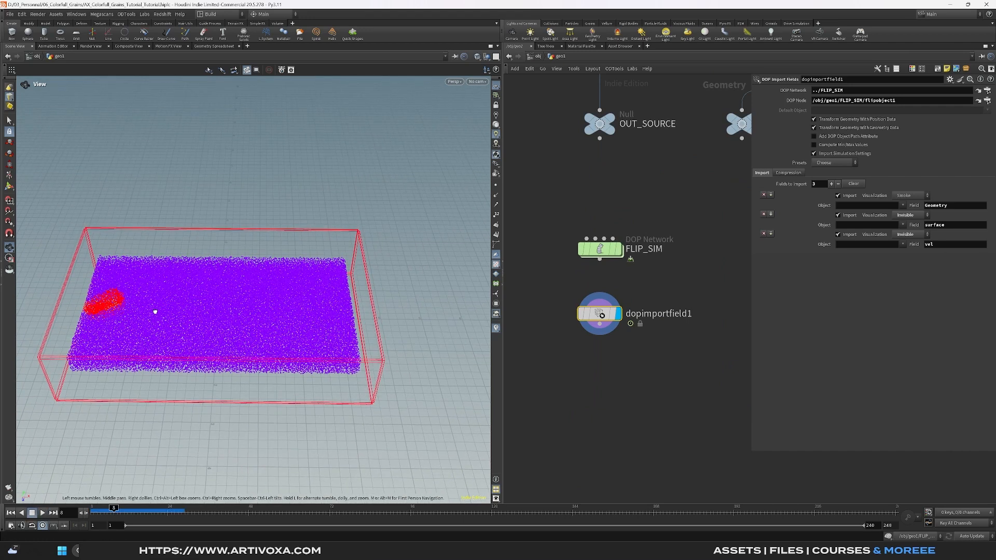
Step: Turn off the attribute visualizers in the viewport to show the particles' own colors
{"action": "left_click_drag", "start_coordinate": [188, 307], "coordinate": [216, 306]}
{"action": "left_click", "coordinate": [496, 328]}
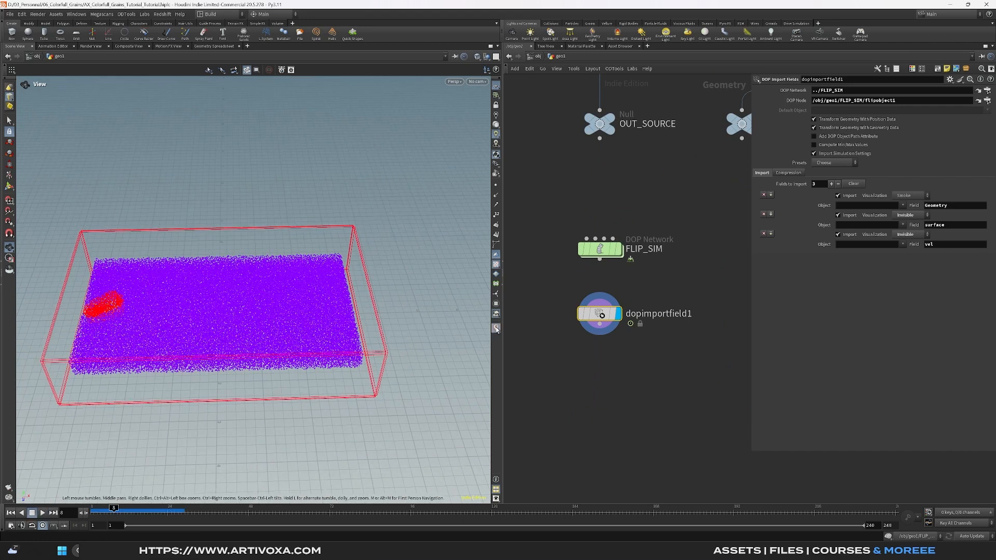
{"action": "key", "text": "h"}
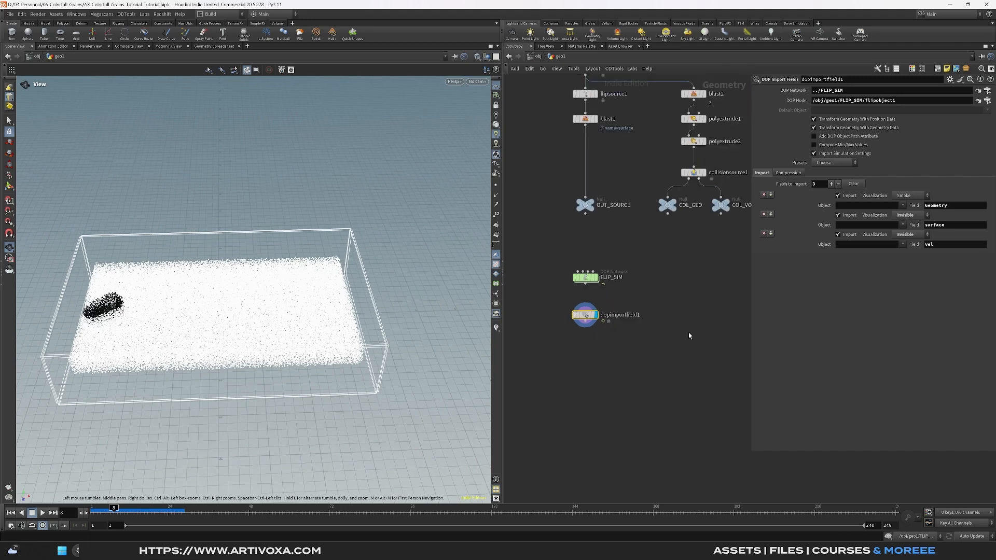
Step: Inspect the color ramp and animation settings of pointwrangle1 above OUT_COLOR
{"action": "scroll", "coordinate": [706, 246], "scroll_direction": "down", "scroll_amount": 3}
{"action": "middle_click_drag", "start_coordinate": [707, 247], "coordinate": [540, 290]}
{"action": "scroll", "coordinate": [659, 308], "scroll_direction": "up", "scroll_amount": 3}
{"action": "middle_click_drag", "start_coordinate": [749, 331], "coordinate": [645, 324]}
{"action": "left_click", "coordinate": [666, 280]}
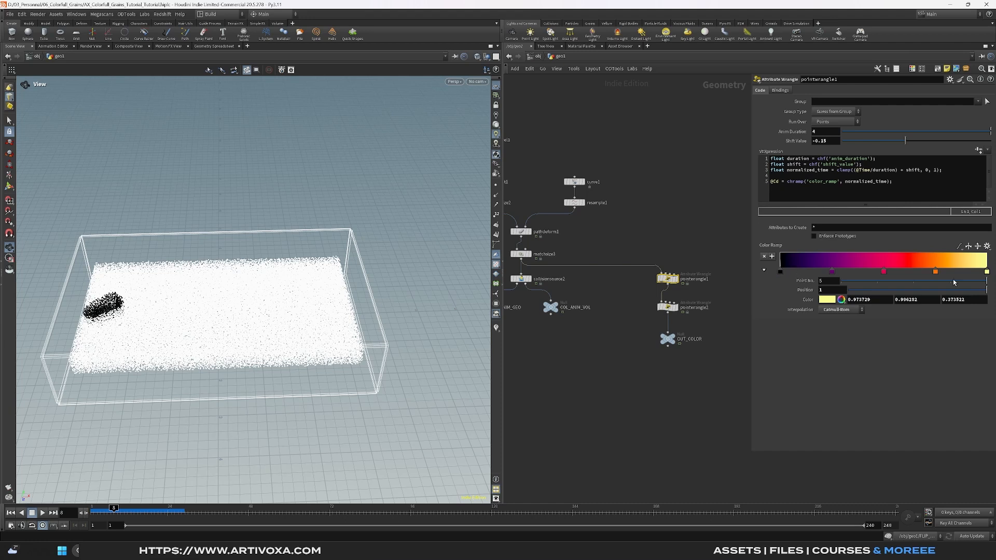
{"action": "scroll", "coordinate": [566, 372], "scroll_direction": "down", "scroll_amount": 3}
{"action": "middle_click_drag", "start_coordinate": [565, 372], "coordinate": [746, 325]}
{"action": "scroll", "coordinate": [532, 313], "scroll_direction": "up", "scroll_amount": 4}
{"action": "middle_click_drag", "start_coordinate": [532, 313], "coordinate": [578, 317]}
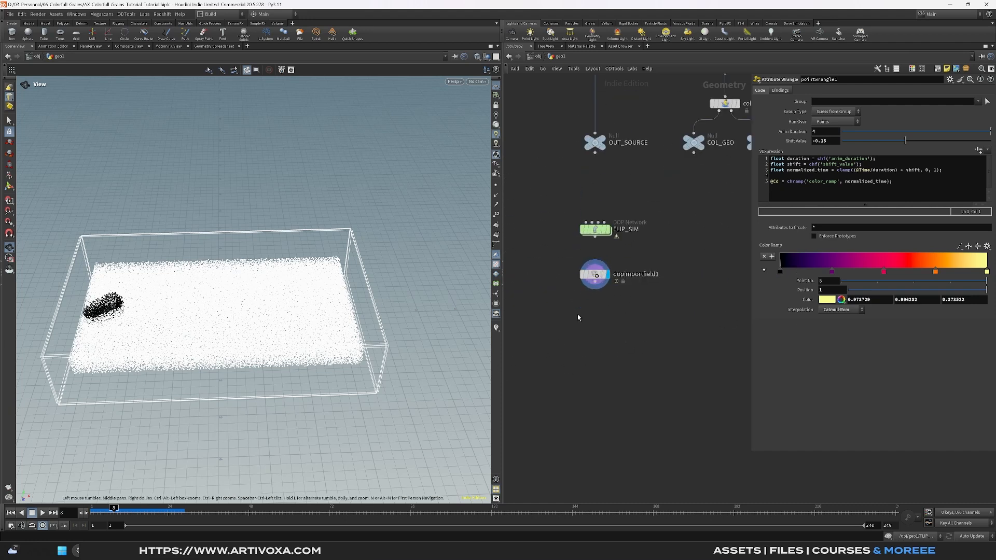
Step: Select the DOP import node and scrub the simulation to frame 45 to examine the colored particle trail
{"action": "left_click", "coordinate": [595, 275]}
{"action": "left_click_drag", "start_coordinate": [180, 511], "coordinate": [239, 510]}
{"action": "scroll", "coordinate": [561, 331], "scroll_direction": "down", "scroll_amount": 3}
{"action": "middle_click_drag", "start_coordinate": [634, 337], "coordinate": [514, 344]}
{"action": "middle_click_drag", "start_coordinate": [711, 333], "coordinate": [569, 343]}
{"action": "scroll", "coordinate": [640, 310], "scroll_direction": "up", "scroll_amount": 3}
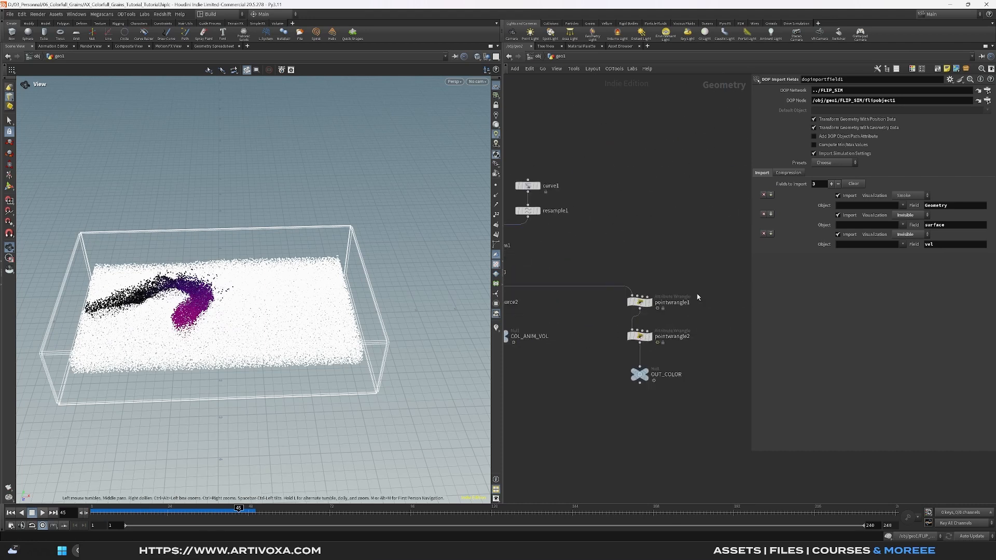
Step: Select pointwrangle1 and scrub the early frames up to 29 to compare the trail colors with its ramp
{"action": "left_click", "coordinate": [644, 302]}
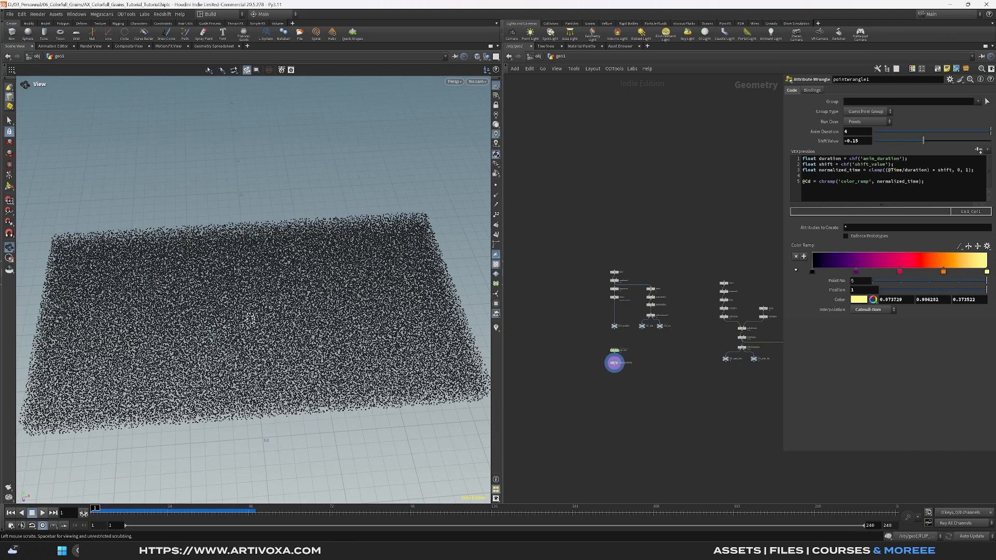
{"action": "left_click_drag", "start_coordinate": [93, 511], "coordinate": [171, 511]}
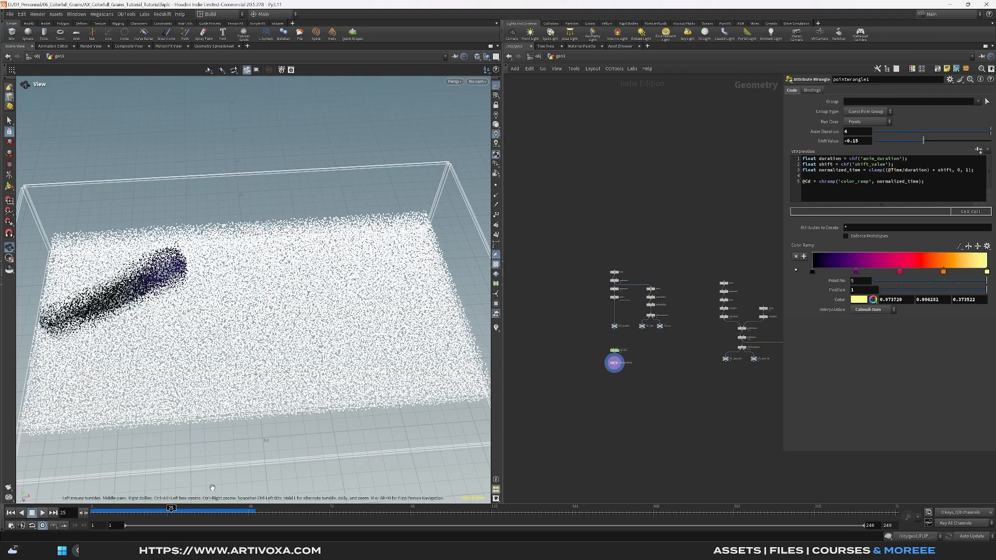
{"action": "middle_click_drag", "start_coordinate": [713, 338], "coordinate": [621, 356]}
{"action": "scroll", "coordinate": [644, 299], "scroll_direction": "up", "scroll_amount": 3}
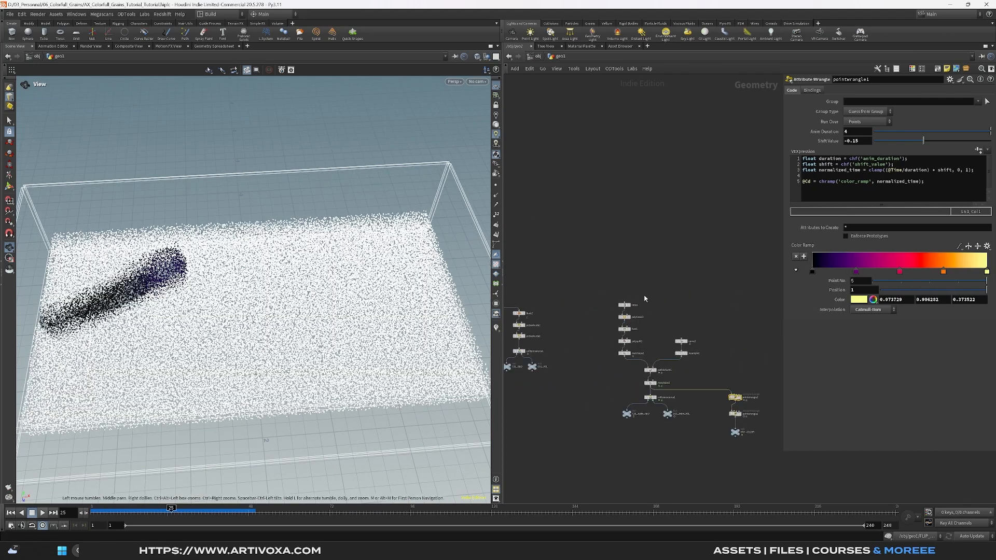
{"action": "left_click_drag", "start_coordinate": [103, 512], "coordinate": [185, 512]}
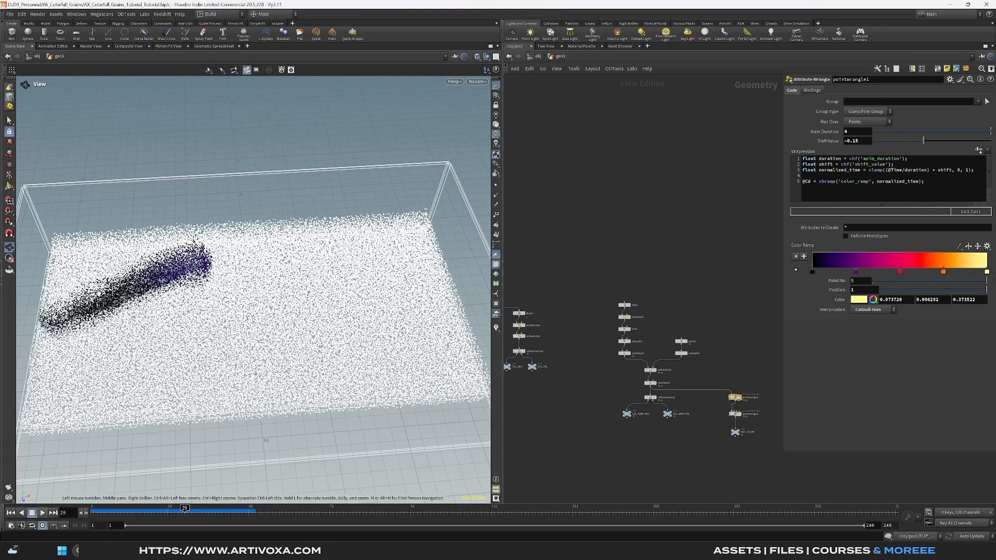
{"action": "scroll", "coordinate": [657, 320], "scroll_direction": "up", "scroll_amount": 2}
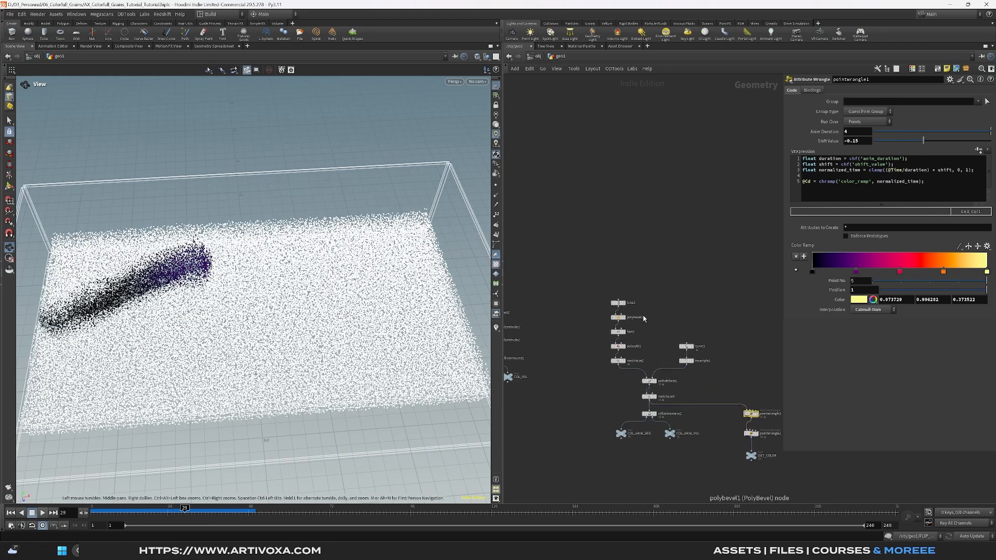
Step: Display the matchsize2 node in the tube branch to view the collider capsule up close
{"action": "left_click_drag", "start_coordinate": [642, 282], "coordinate": [593, 335]}
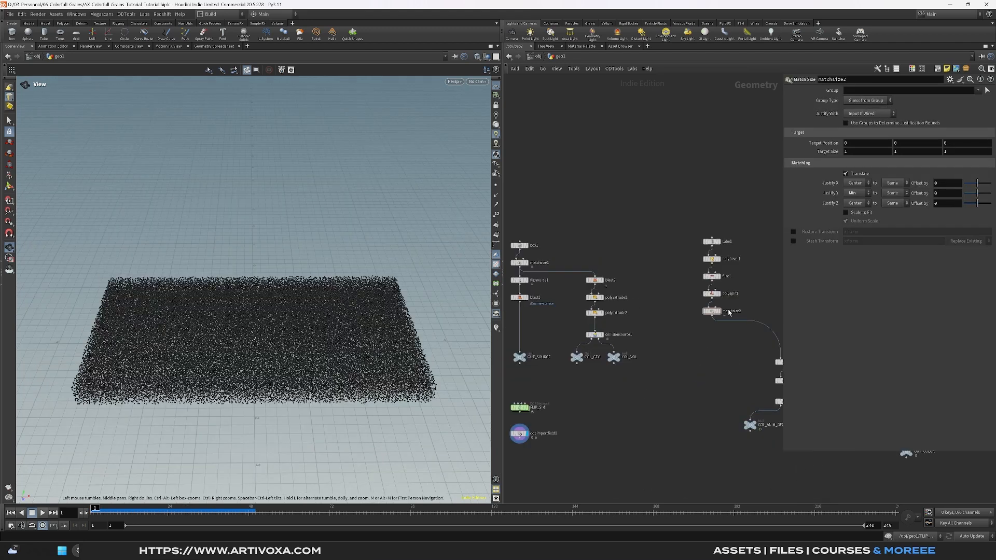
{"action": "left_click", "coordinate": [712, 311]}
{"action": "scroll", "coordinate": [262, 345], "scroll_direction": "up", "scroll_amount": 5}
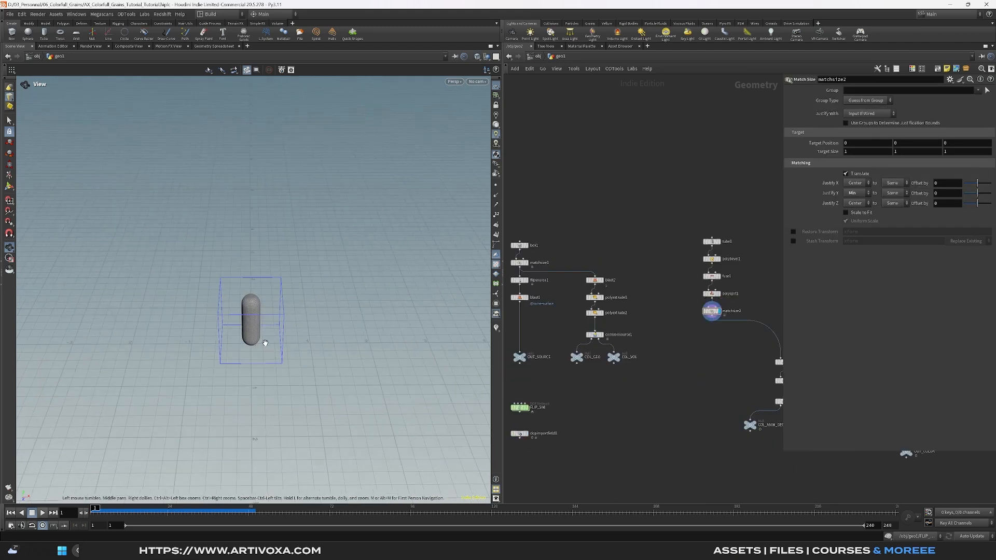
Step: Add a Grid node beside the tube branch and set its size to 1 by 0.2
{"action": "middle_click_drag", "start_coordinate": [761, 261], "coordinate": [703, 269]}
{"action": "key", "text": "Tab"}
{"action": "type", "text": "grid"}
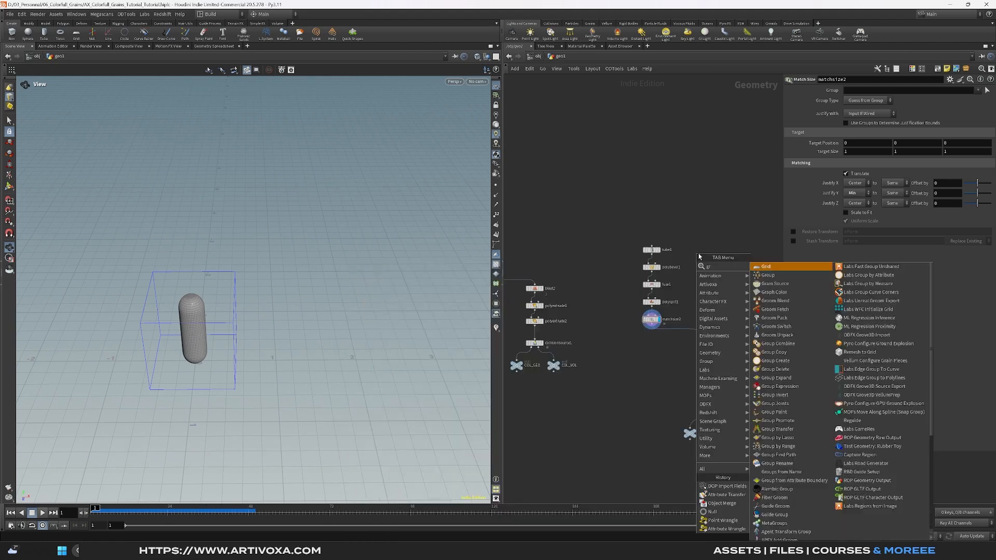
{"action": "key", "text": "Return"}
{"action": "left_click", "coordinate": [699, 253]}
{"action": "left_click", "coordinate": [862, 122]}
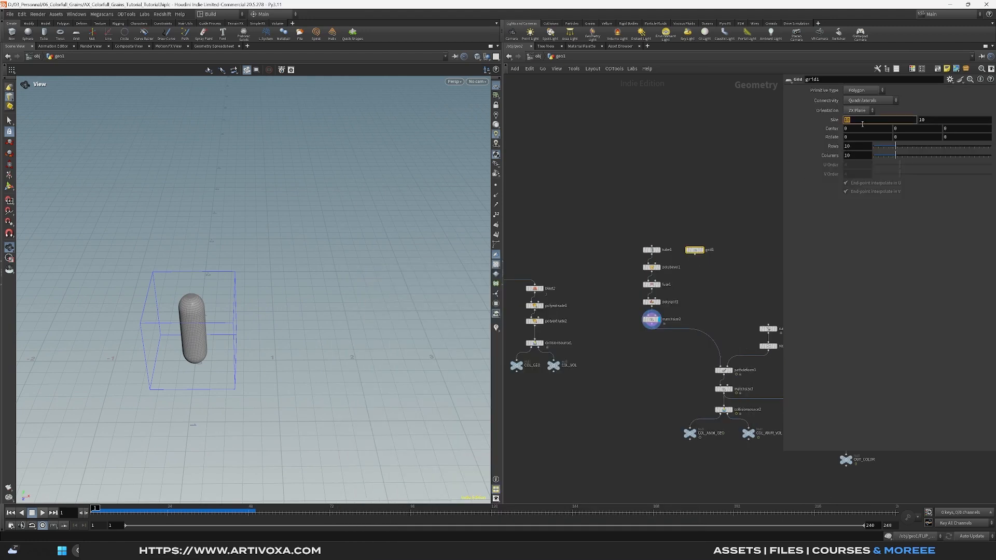
{"action": "type", "text": "1"}
{"action": "left_click", "coordinate": [936, 120]}
{"action": "type", "text": "0.2"}
{"action": "key", "text": "Return"}
Step: Give grid1 16 rows and 65 columns and template it to compare it with the capsule
{"action": "left_click", "coordinate": [862, 148]}
{"action": "type", "text": "16"}
{"action": "left_click", "coordinate": [859, 156]}
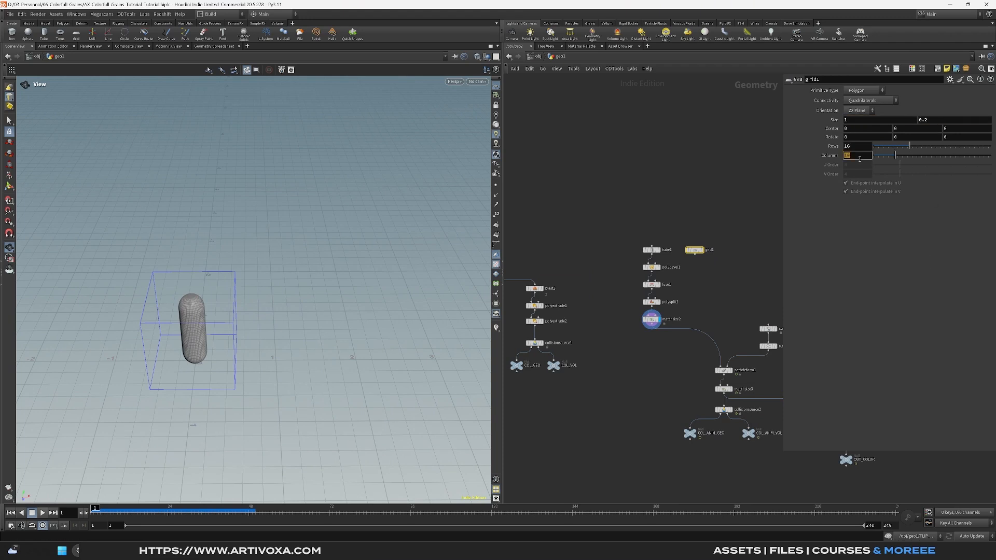
{"action": "key", "text": "Return"}
{"action": "left_click", "coordinate": [700, 250]}
{"action": "middle_click_drag", "start_coordinate": [210, 364], "coordinate": [238, 353]}
{"action": "scroll", "coordinate": [214, 349], "scroll_direction": "up", "scroll_amount": 4}
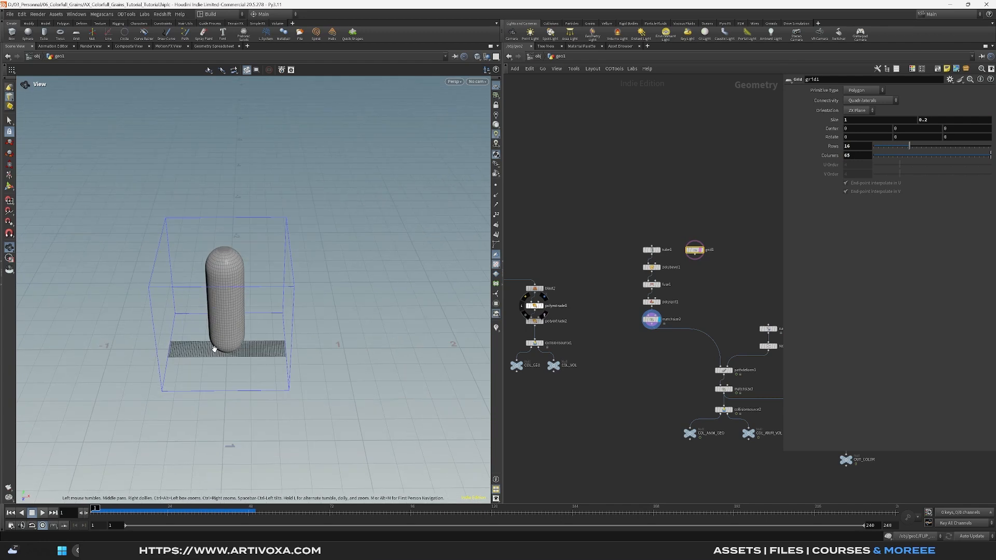
Step: Add an Attribute Wrangle below grid1 and display its output alone
{"action": "scroll", "coordinate": [700, 263], "scroll_direction": "up", "scroll_amount": 3}
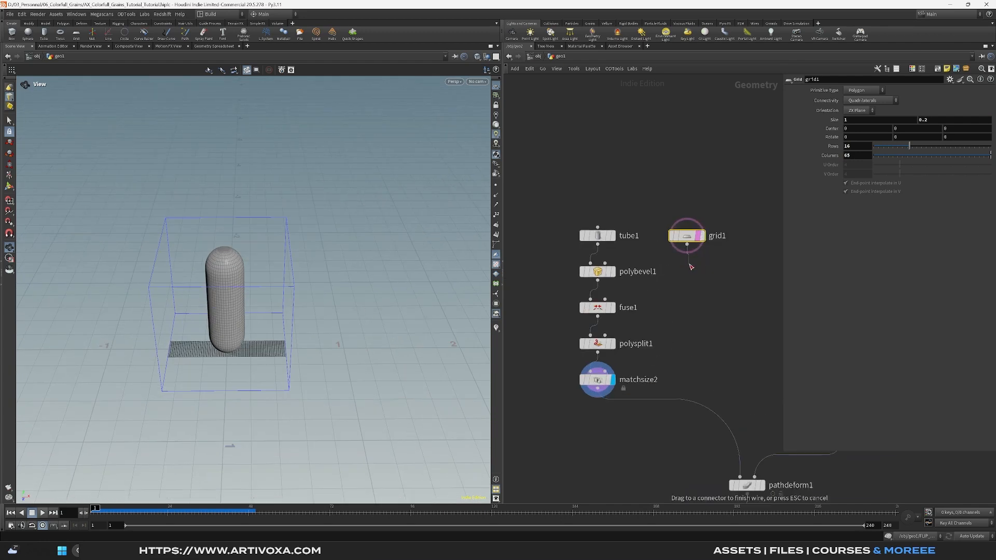
{"action": "key", "text": "Tab"}
{"action": "type", "text": "attw"}
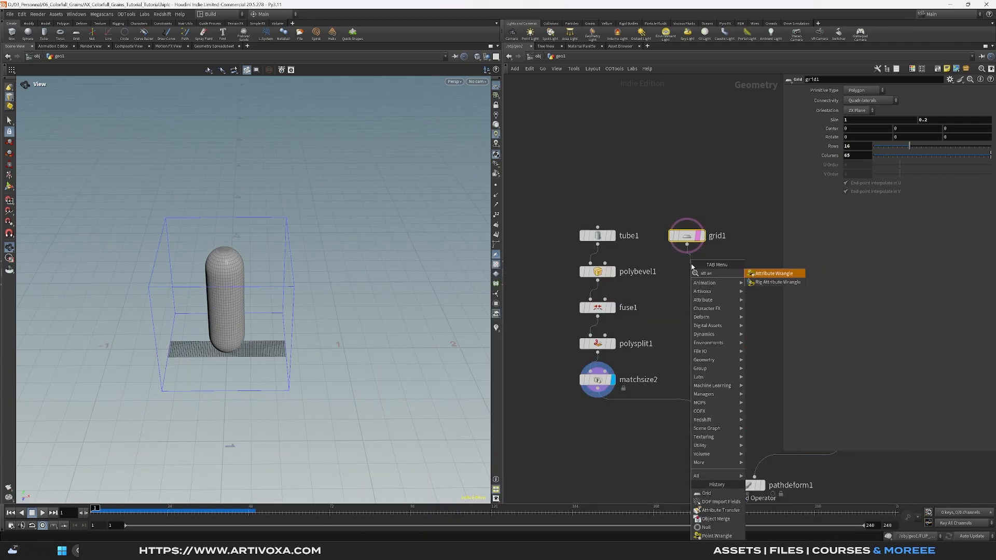
{"action": "key", "text": "Return"}
{"action": "left_click_drag", "start_coordinate": [692, 276], "coordinate": [688, 275]}
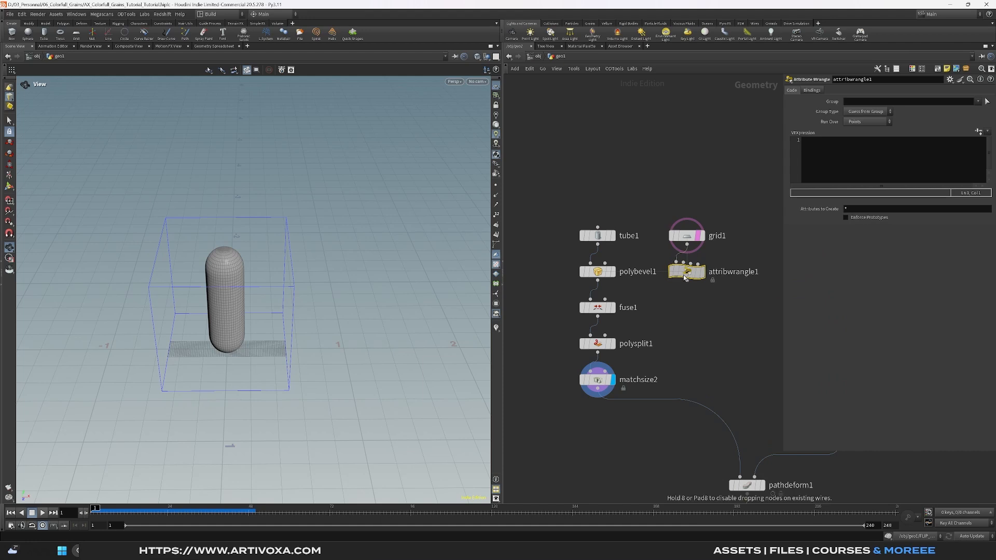
{"action": "left_click", "coordinate": [702, 273]}
{"action": "left_click_drag", "start_coordinate": [258, 350], "coordinate": [238, 353]}
Step: Write v@v = set(0,1,0); in attribwrangle1 to give the grid points an upward velocity
{"action": "left_click", "coordinate": [866, 172]}
{"action": "type", "text": "v@v = set"}
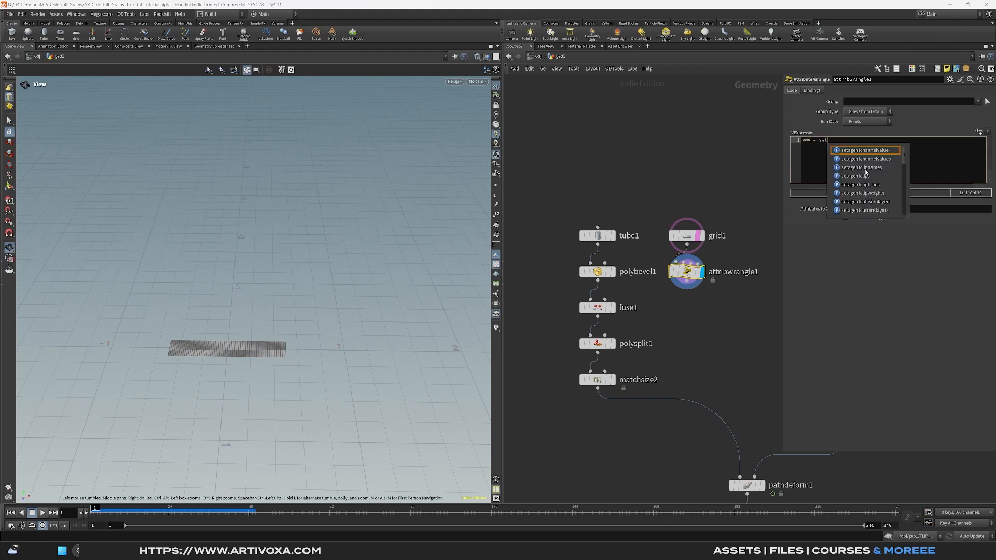
{"action": "type", "text": "(0,1,0);"}
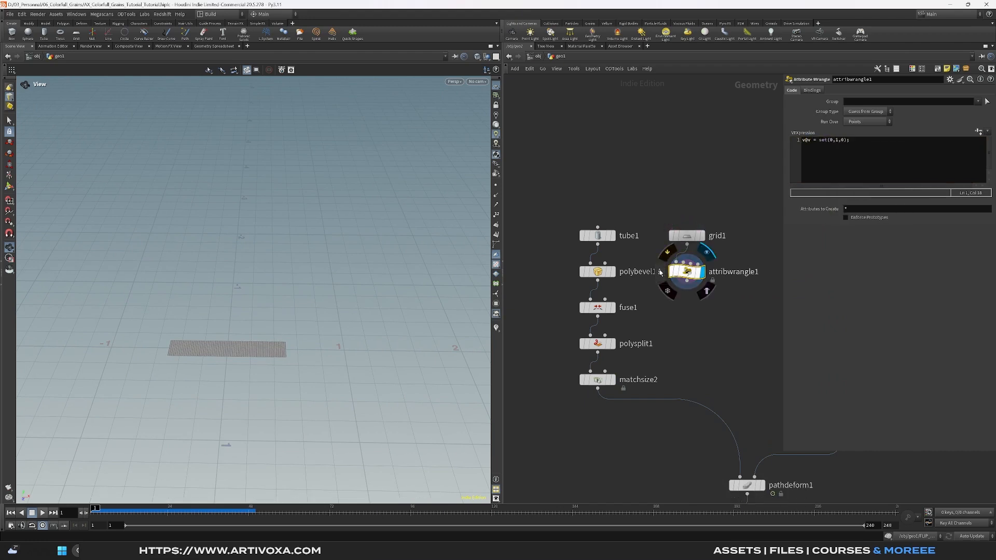
Step: Check the point attributes of attribwrangle1 and show the velocity vectors in the viewport
{"action": "middle_click", "coordinate": [679, 279]}
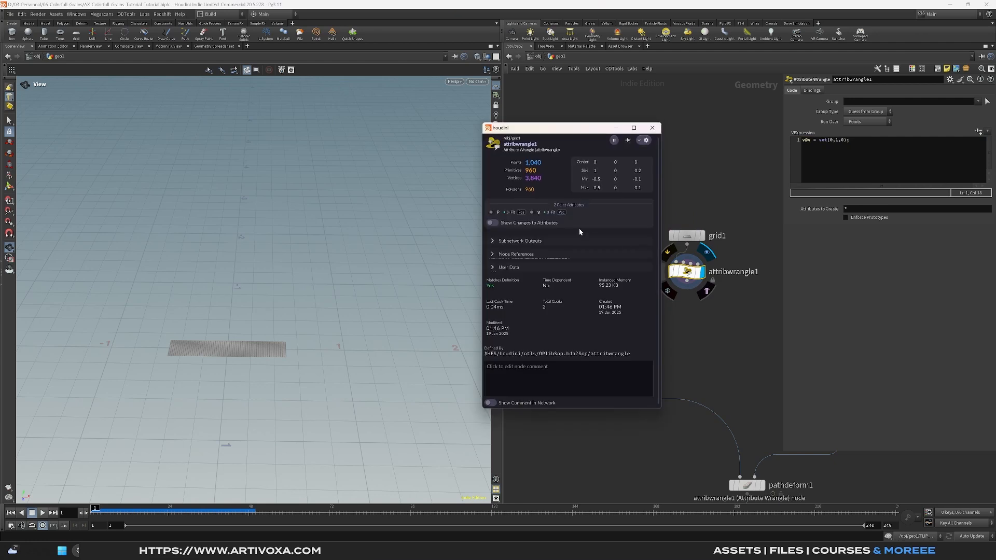
{"action": "left_click", "coordinate": [652, 128]}
{"action": "left_click", "coordinate": [496, 205]}
{"action": "left_click_drag", "start_coordinate": [269, 347], "coordinate": [283, 320]}
Step: Add a second Attribute Wrangle below attribwrangle1 and write vector rel_pos = relbbox(0, @P); as its first line
{"action": "key", "text": "Tab"}
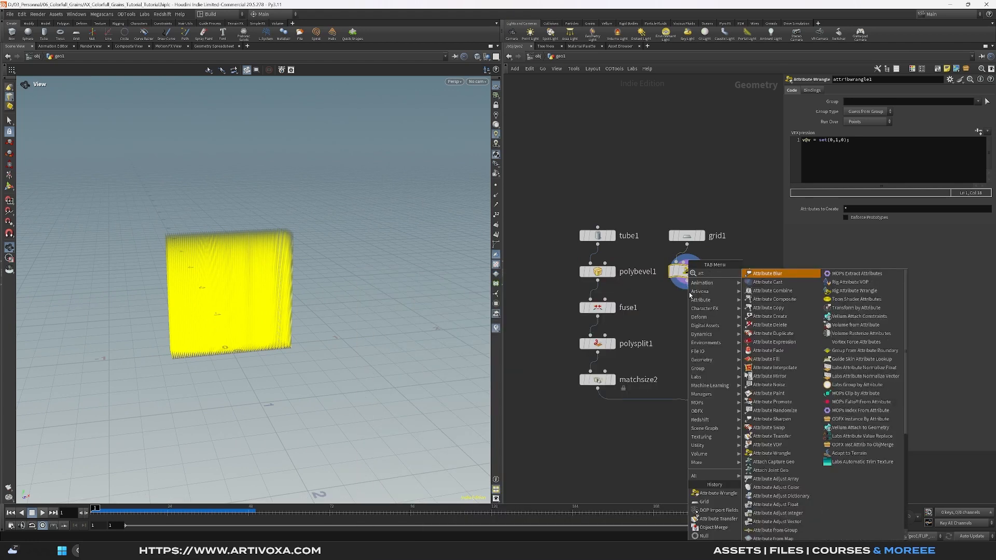
{"action": "left_click", "coordinate": [761, 275]}
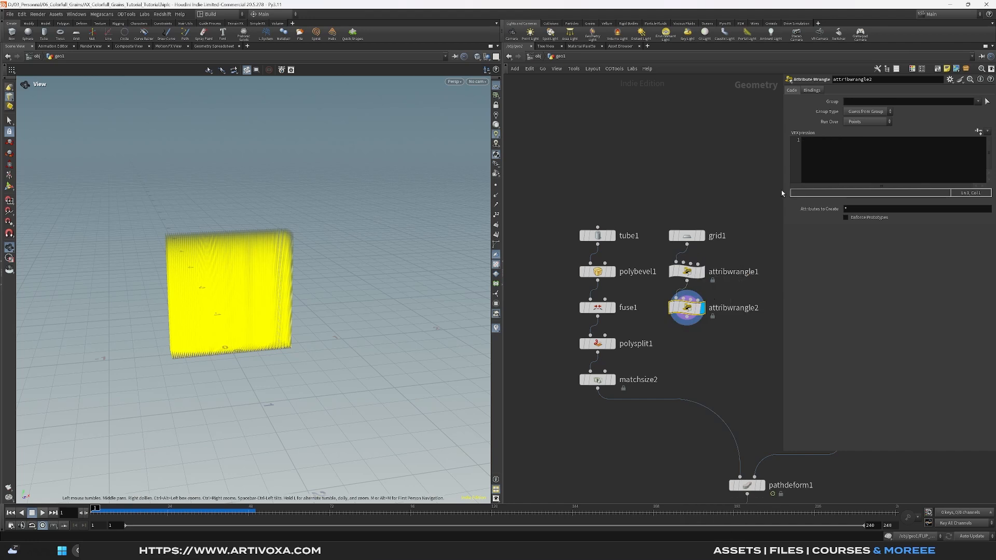
{"action": "left_click_drag", "start_coordinate": [782, 190], "coordinate": [739, 191]}
{"action": "left_click", "coordinate": [778, 170]}
{"action": "type", "text": "vector rel"}
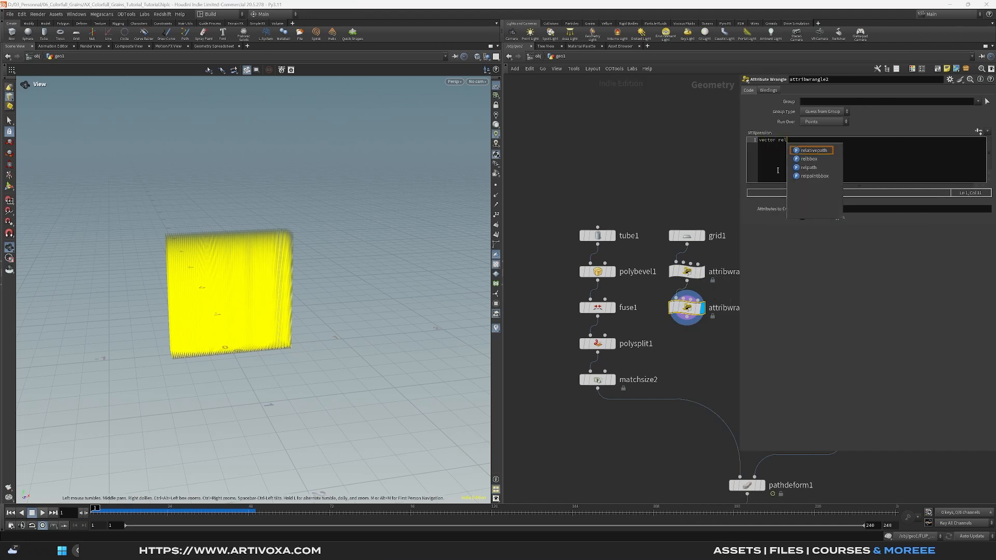
{"action": "type", "text": "_pos ="}
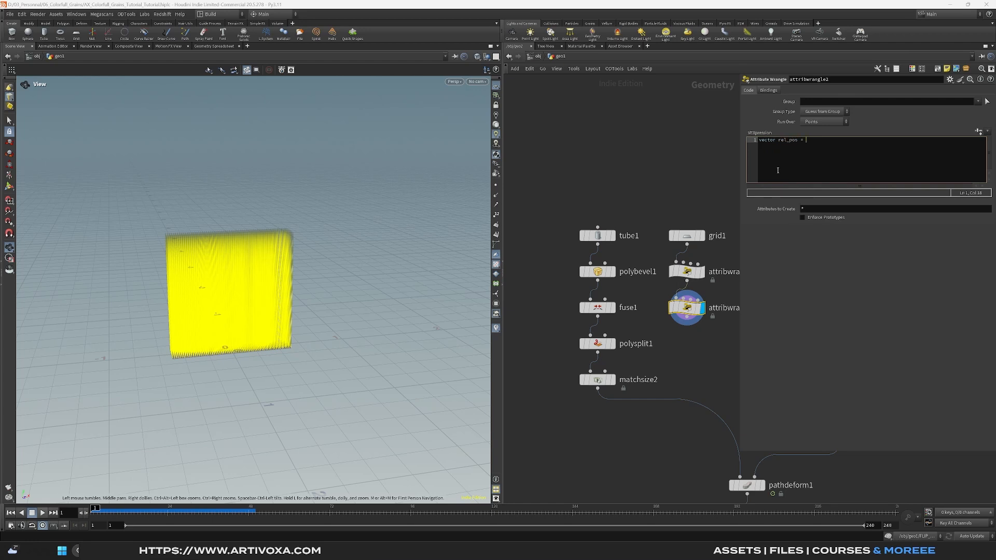
{"action": "type", "text": " relbbox(0, @P);"}
{"action": "key", "text": "Return"}
Step: Add the line float scale = chramp('velocity_ramp', rel_pos.x); after checking the grid's orientation against the axes
{"action": "type", "text": "float scale = chramp("}
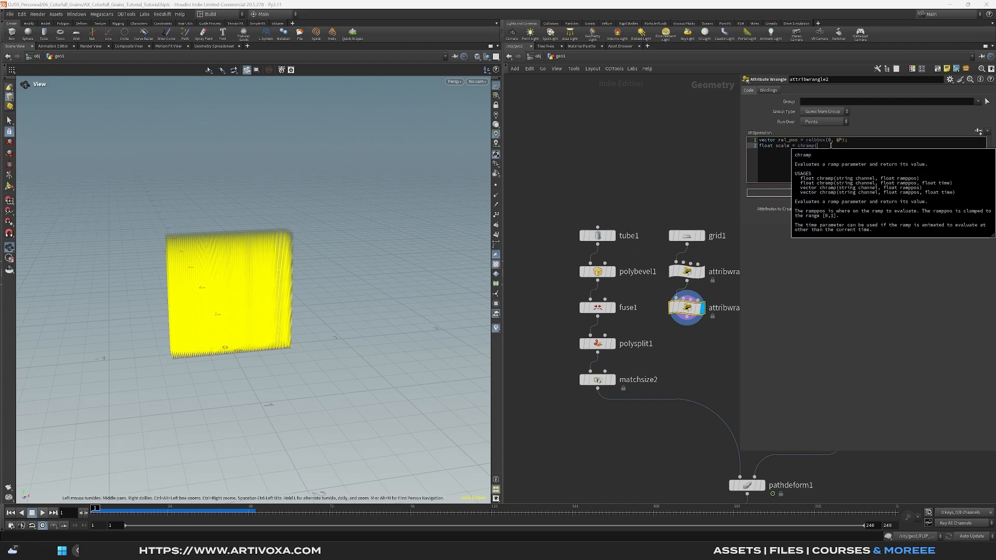
{"action": "type", "text": "'velocity_ramp',"}
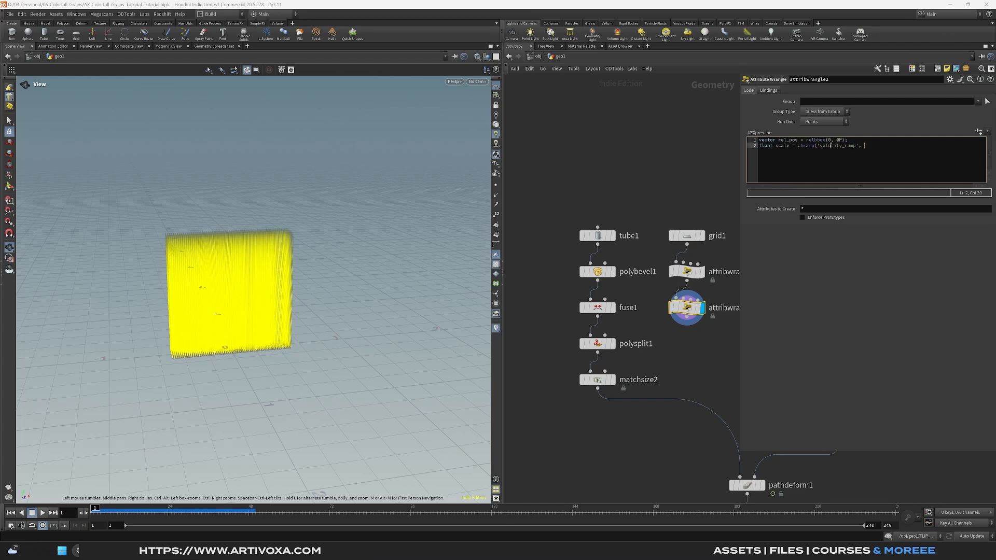
{"action": "type", "text": "r"}
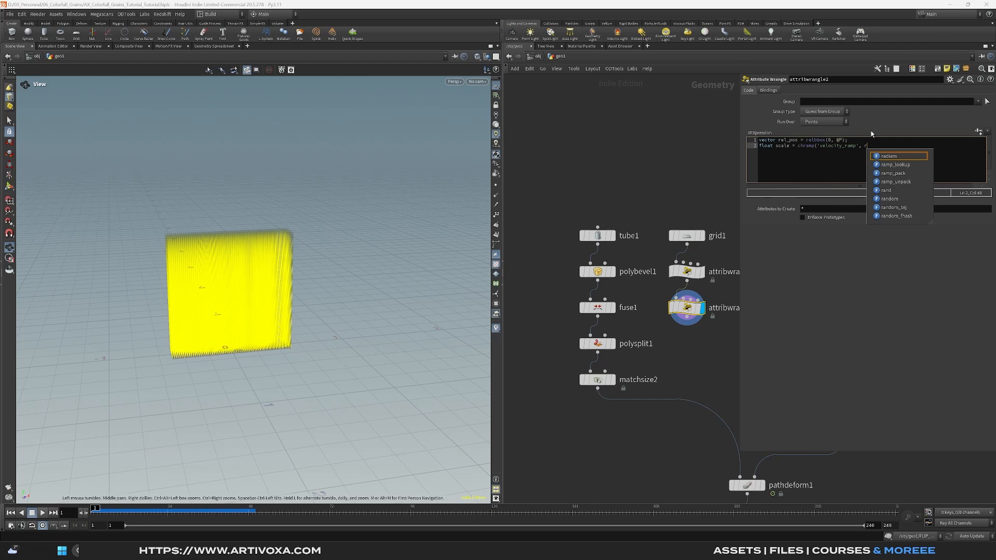
{"action": "left_click_drag", "start_coordinate": [244, 322], "coordinate": [121, 353]}
{"action": "left_click", "coordinate": [699, 236]}
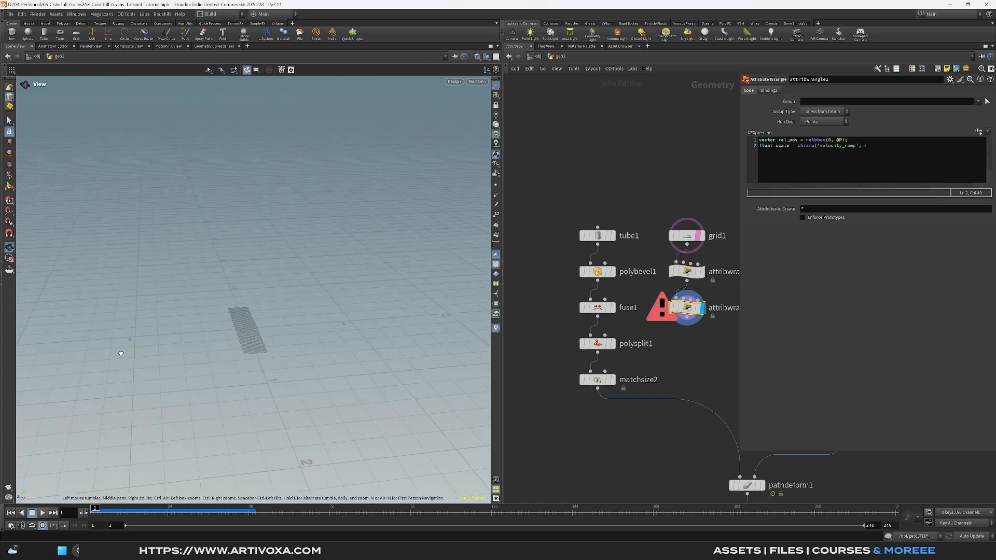
{"action": "left_click_drag", "start_coordinate": [223, 350], "coordinate": [396, 335]}
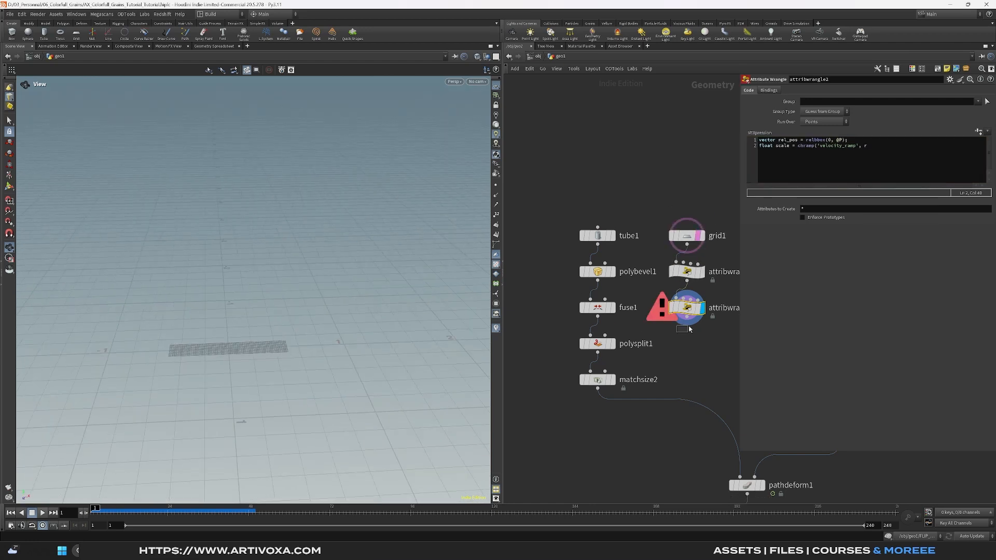
{"action": "left_click", "coordinate": [877, 146]}
{"action": "type", "text": "el_pos.x);"}
Step: Multiply the velocity with v@v *= scale; and create the Velocity Ramp parameter from the code
{"action": "key", "text": "Return"}
{"action": "key", "text": "Return"}
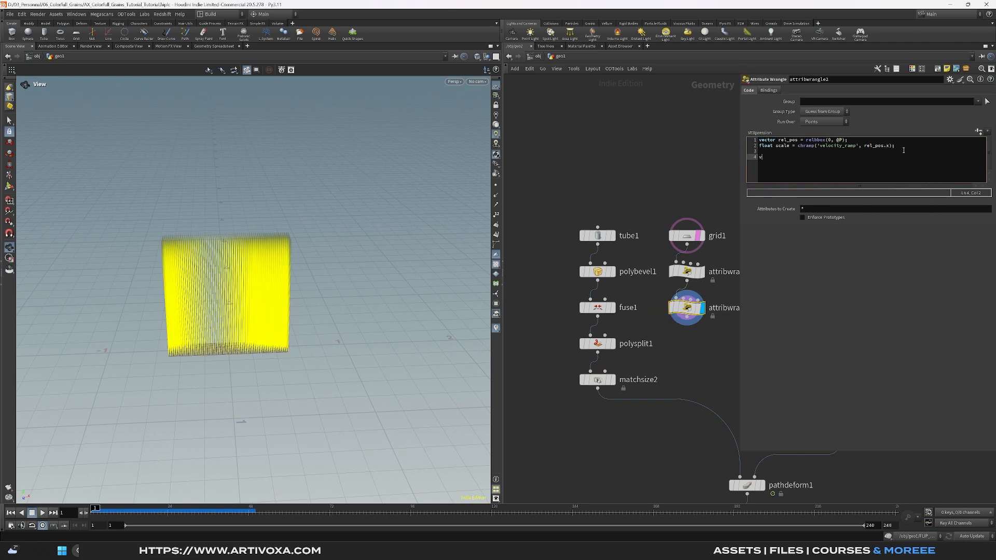
{"action": "type", "text": "v@v *= scale;"}
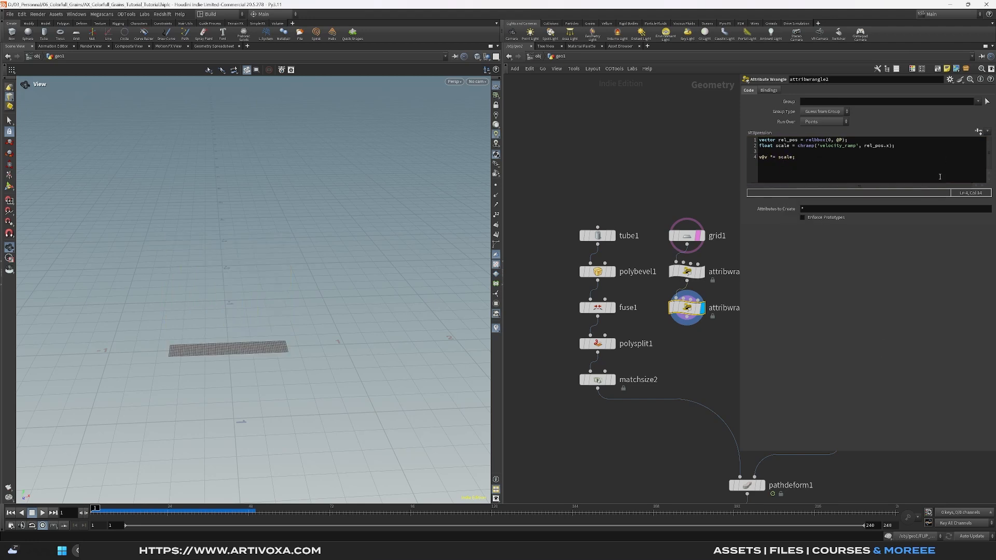
{"action": "left_click", "coordinate": [978, 131]}
{"action": "mouse_move", "coordinate": [253, 312]}
{"action": "left_mouse_down"}
{"action": "mouse_move", "coordinate": [260, 287]}
{"action": "mouse_move", "coordinate": [259, 295]}
{"action": "left_mouse_up"}
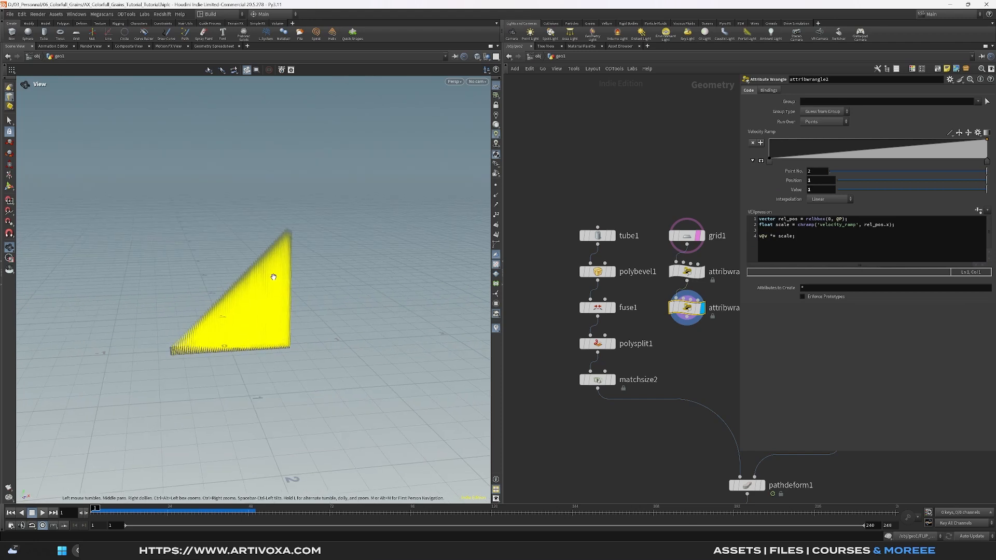
Step: Shape the Velocity Ramp with a slightly raised start, a low point near 0.28 and a point about 0.87 high at 0.74
{"action": "left_click", "coordinate": [761, 162]}
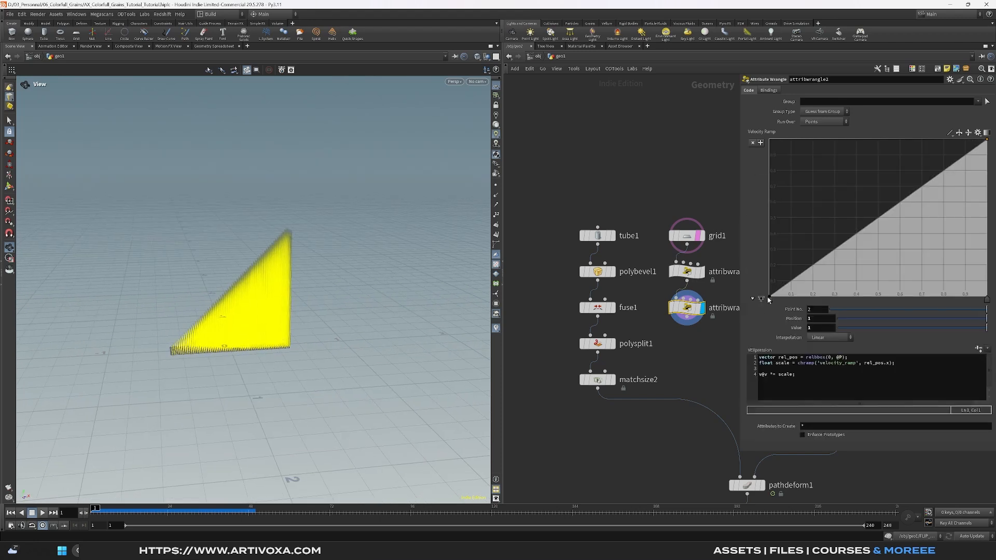
{"action": "left_click_drag", "start_coordinate": [770, 296], "coordinate": [773, 284]}
{"action": "left_click_drag", "start_coordinate": [821, 253], "coordinate": [831, 265]}
{"action": "left_click_drag", "start_coordinate": [927, 189], "coordinate": [931, 159]}
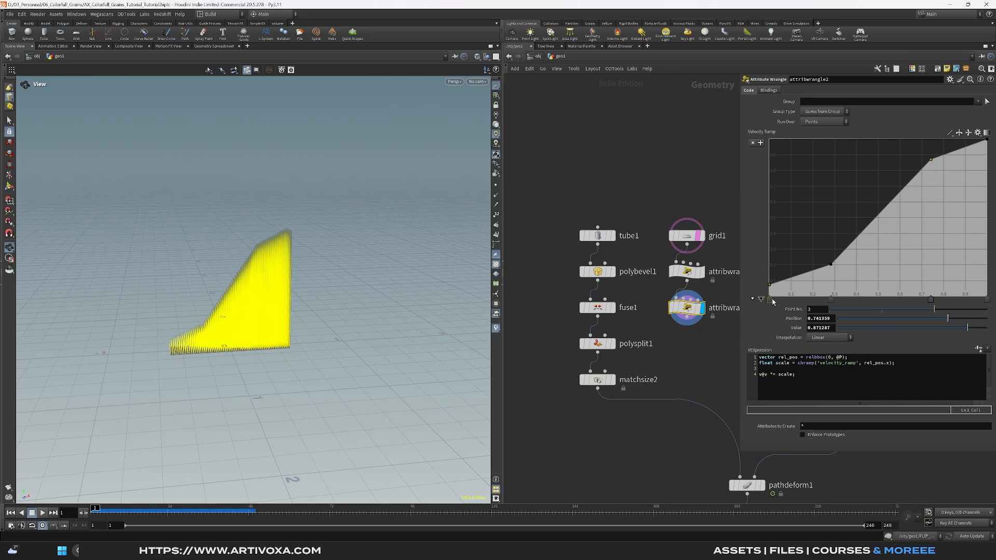
Step: Switch the Velocity Ramp points to B-Spline interpolation and review the smoothed velocity profile
{"action": "left_click", "coordinate": [986, 300]}
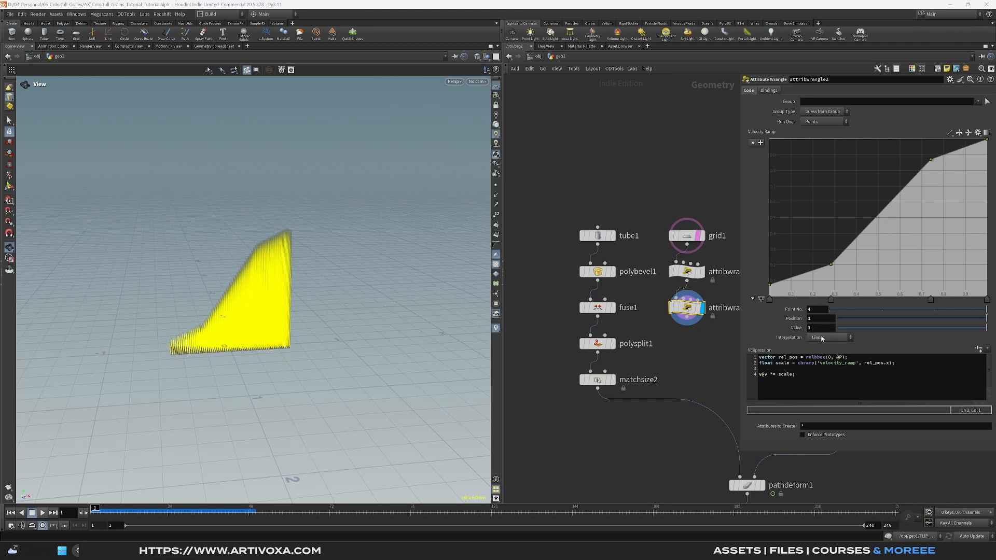
{"action": "left_click", "coordinate": [824, 339]}
{"action": "left_click", "coordinate": [824, 397]}
{"action": "left_click_drag", "start_coordinate": [344, 306], "coordinate": [284, 230]}
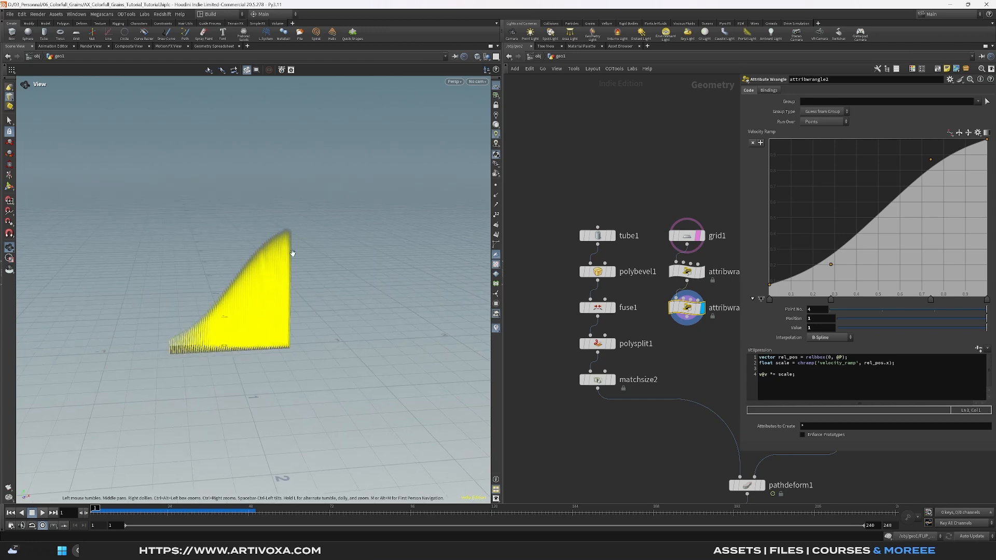
{"action": "left_click_drag", "start_coordinate": [280, 316], "coordinate": [286, 307]}
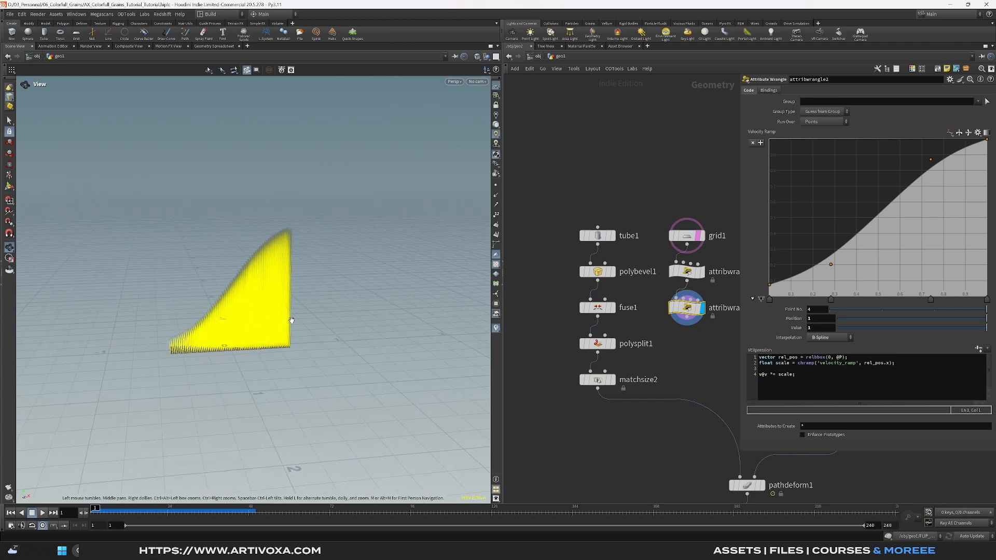
{"action": "left_click_drag", "start_coordinate": [196, 336], "coordinate": [191, 347]}
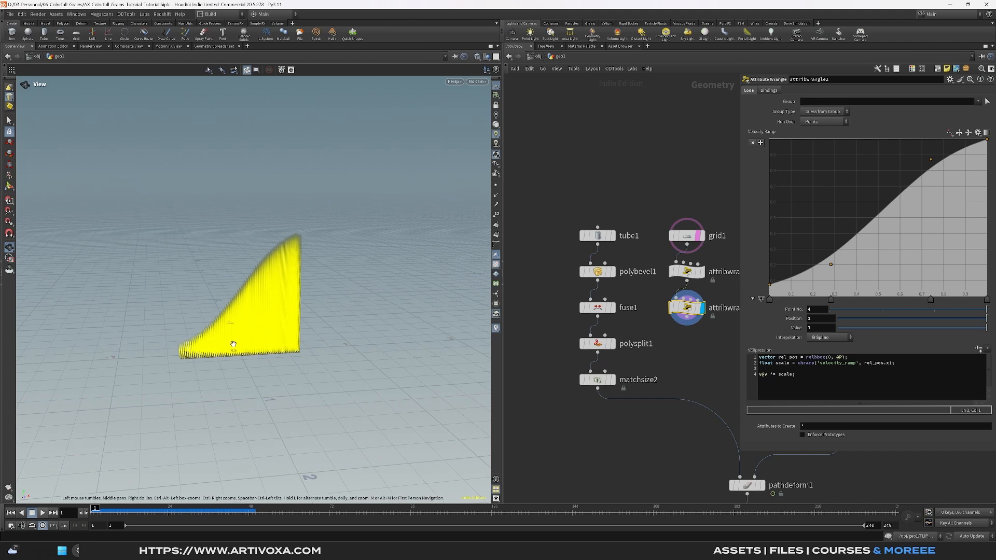
Step: Add an Attribute Adjust Vector node below attribwrangle2 and display it
{"action": "middle_click_drag", "start_coordinate": [678, 354], "coordinate": [625, 325]}
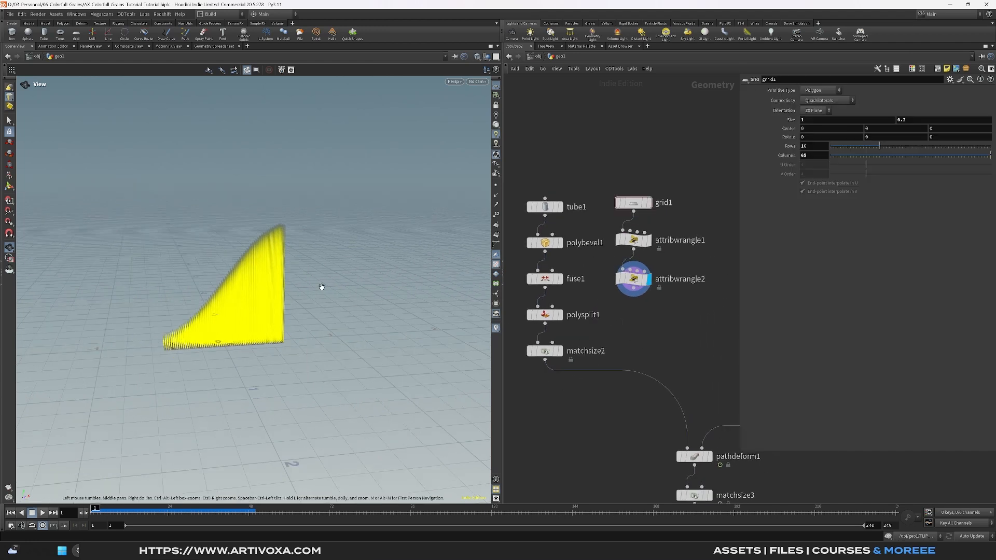
{"action": "left_click_drag", "start_coordinate": [320, 287], "coordinate": [264, 297]}
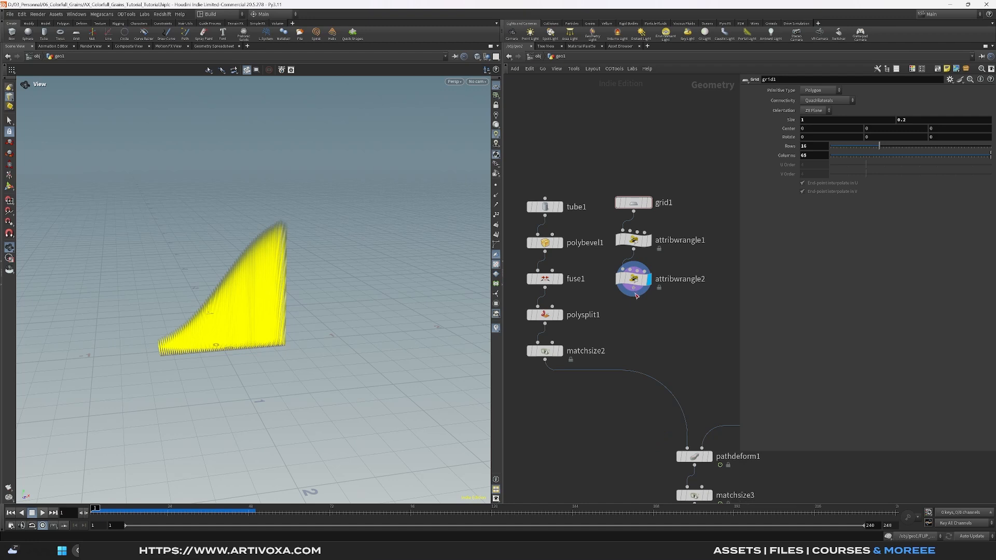
{"action": "key", "text": "Tab"}
{"action": "type", "text": "adj"}
{"action": "left_click", "coordinate": [700, 316]}
{"action": "left_click", "coordinate": [645, 321]}
{"action": "left_click", "coordinate": [649, 316]}
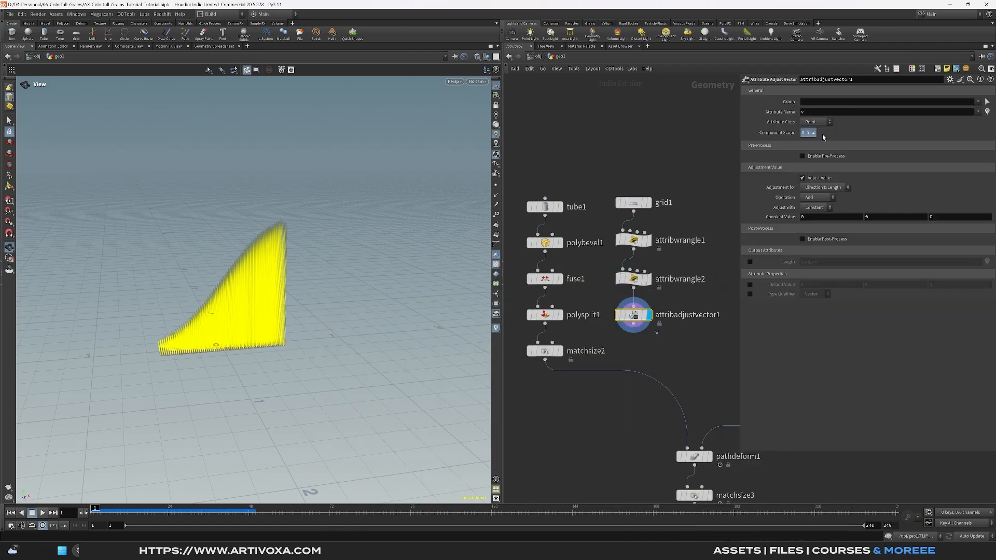
Step: Adjust only the direction of the v attribute, using Noise with Zero Centered range values
{"action": "left_click", "coordinate": [825, 187]}
{"action": "left_click", "coordinate": [823, 197]}
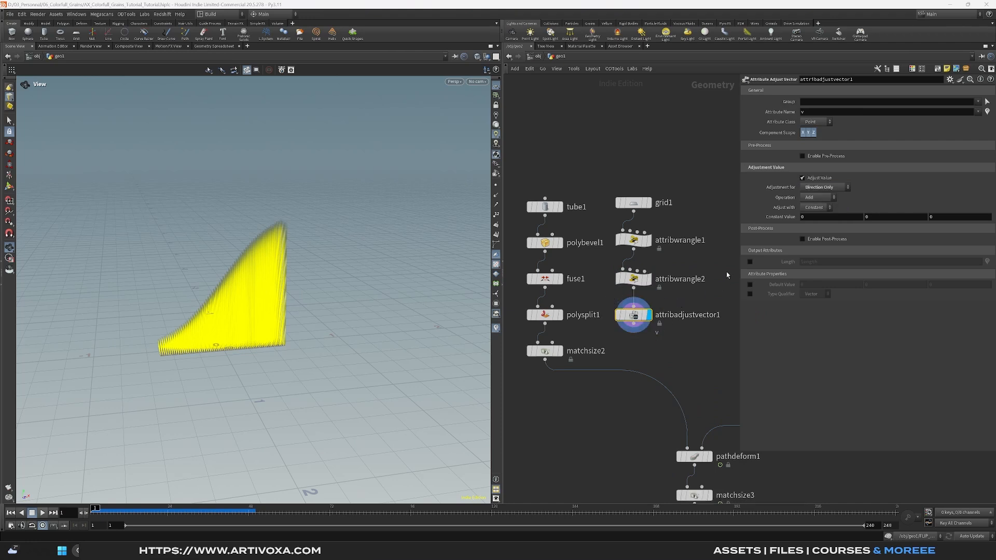
{"action": "left_click", "coordinate": [821, 186]}
{"action": "left_click", "coordinate": [821, 204]}
{"action": "left_click", "coordinate": [811, 209]}
{"action": "left_click", "coordinate": [811, 233]}
{"action": "left_click", "coordinate": [817, 218]}
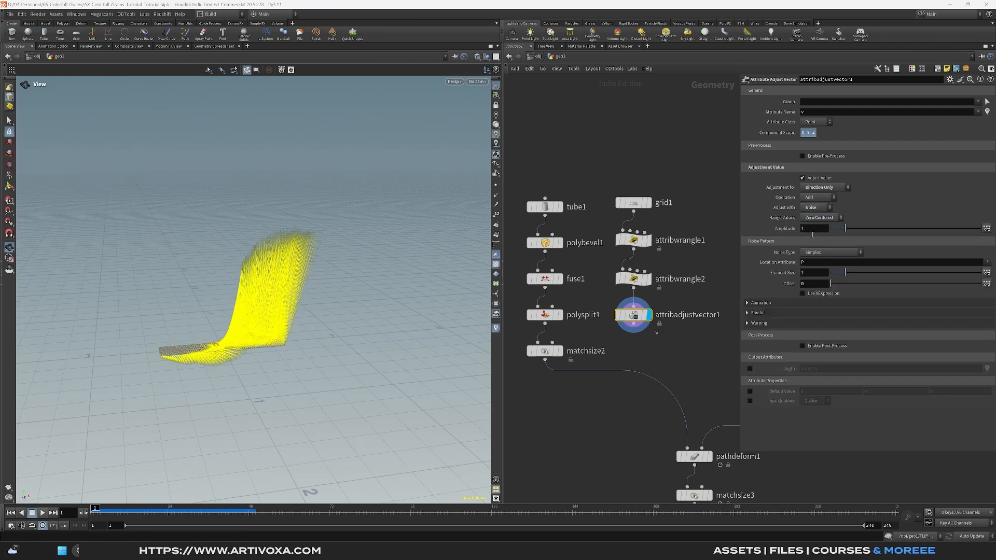
Step: Enable the noise amplitude scale with 0 on the Y component and set the element size to 0.01
{"action": "left_click", "coordinate": [986, 228]}
{"action": "left_click", "coordinate": [893, 242]}
{"action": "type", "text": "0"}
{"action": "key", "text": "Return"}
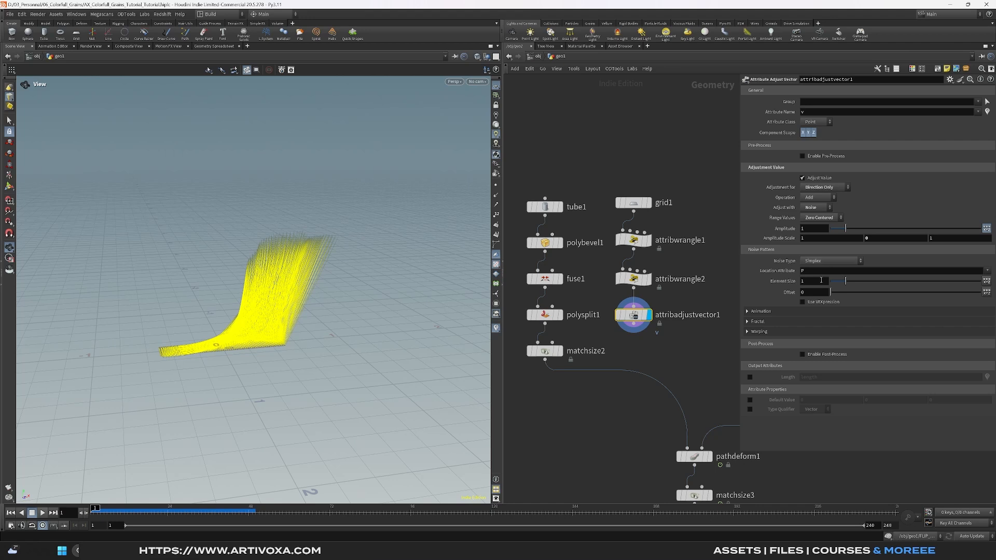
{"action": "left_click_drag", "start_coordinate": [813, 285], "coordinate": [789, 291]}
{"action": "type", "text": "0.01"}
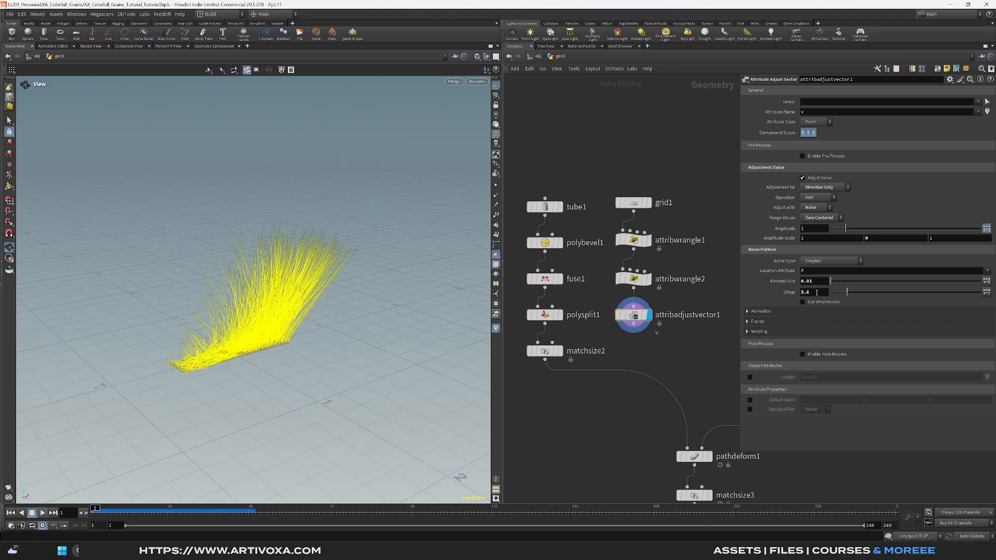
Step: Set the noise offset to 5, animate the noise with a pulse duration of 2, and play the animation
{"action": "double_click", "coordinate": [812, 292]}
{"action": "type", "text": "5"}
{"action": "key", "text": "Return"}
{"action": "left_click", "coordinate": [761, 311]}
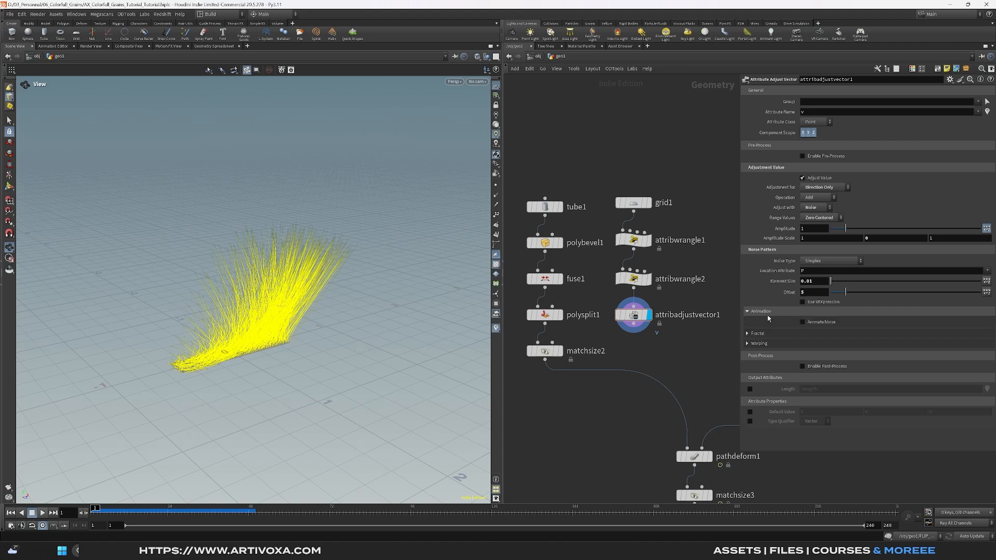
{"action": "left_click", "coordinate": [803, 322]}
{"action": "double_click", "coordinate": [813, 332]}
{"action": "type", "text": "2"}
{"action": "key", "text": "Return"}
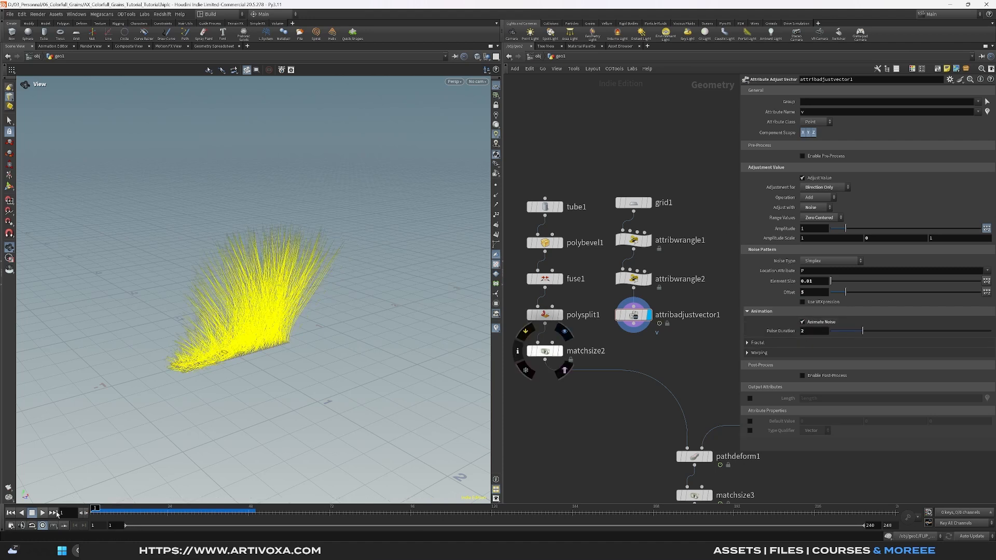
{"action": "left_click", "coordinate": [43, 513]}
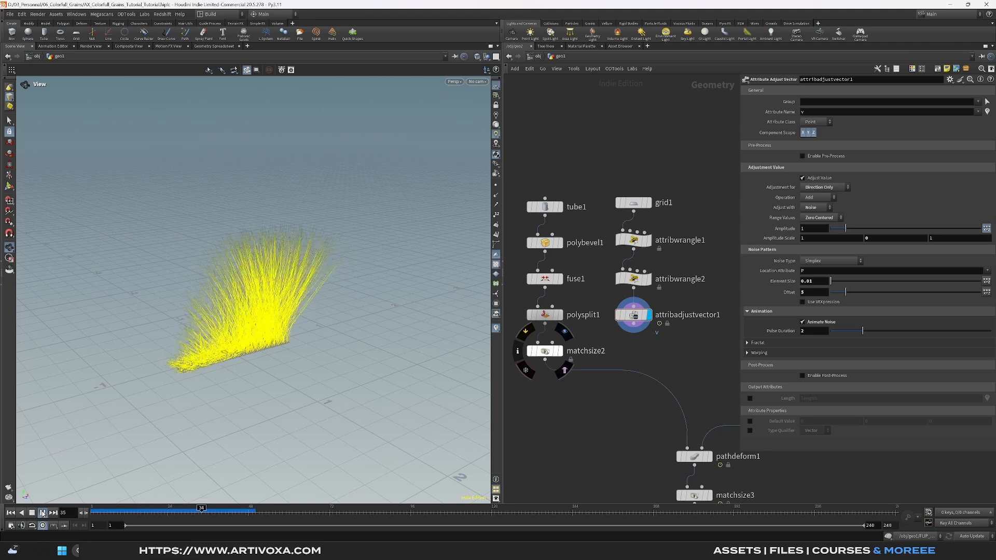
Step: Add a second Attribute Adjust Vector node below attribadjustvector1 and display it
{"action": "left_click_drag", "start_coordinate": [634, 316], "coordinate": [632, 280], "text": "shift"}
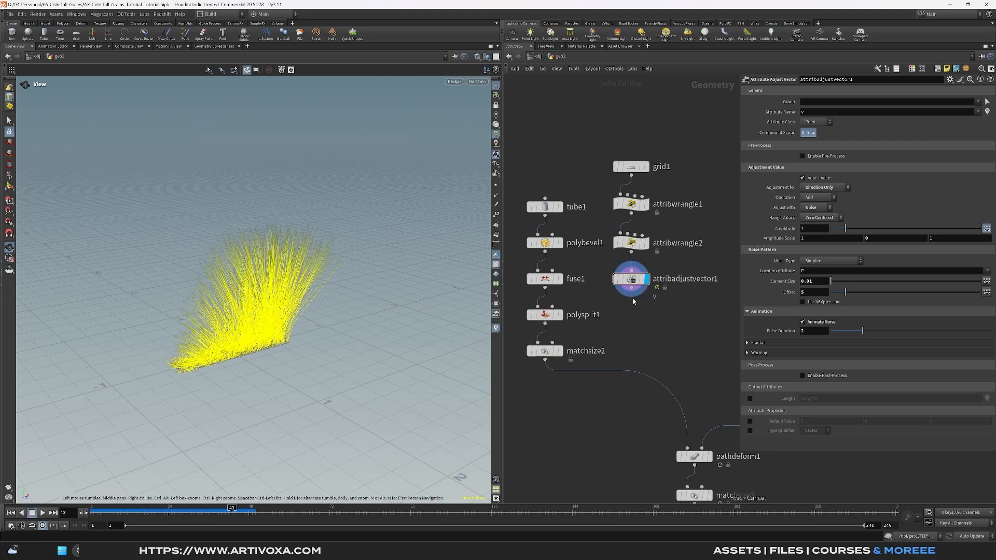
{"action": "key", "text": "Tab"}
{"action": "type", "text": "att a"}
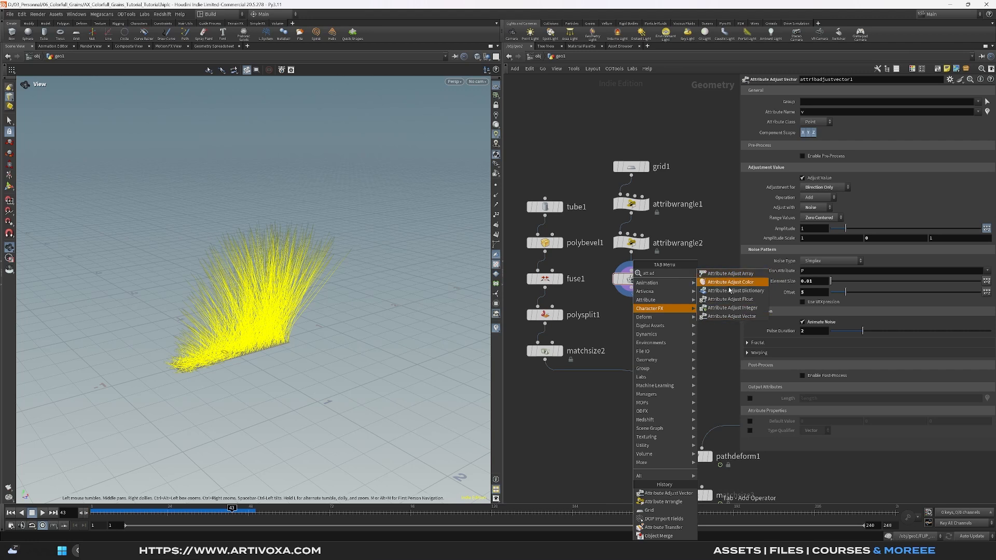
{"action": "left_click", "coordinate": [725, 315]}
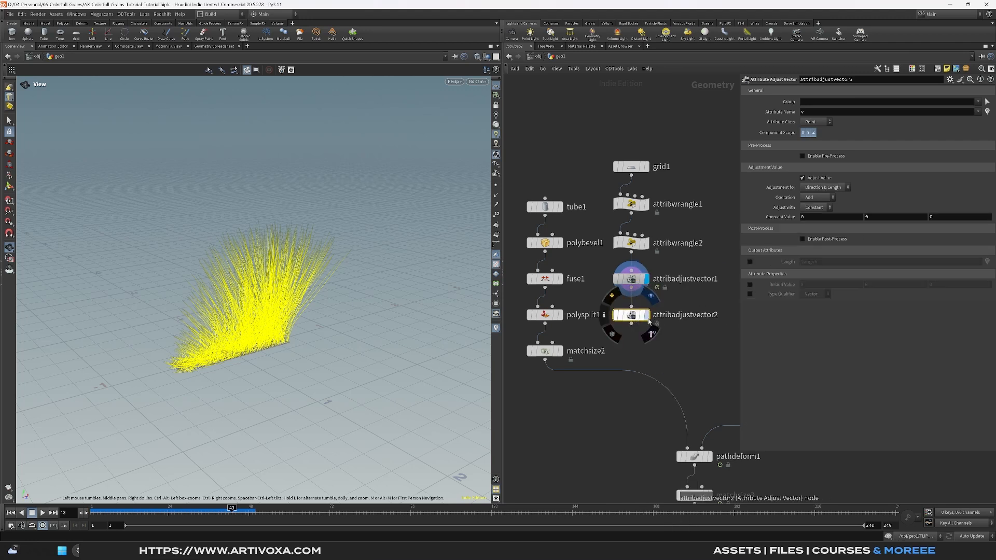
{"action": "left_click", "coordinate": [612, 326]}
Step: Adjust only the length of v with Noise, using a minimum of 0 and a maximum of 0.3
{"action": "left_click", "coordinate": [821, 188]}
{"action": "left_click", "coordinate": [819, 196]}
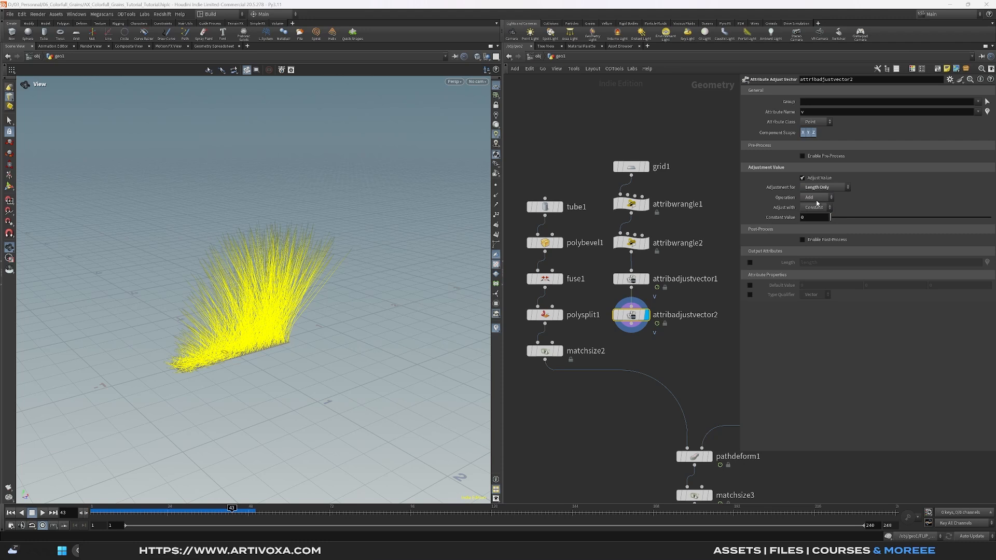
{"action": "left_click", "coordinate": [817, 208]}
{"action": "left_click", "coordinate": [816, 224]}
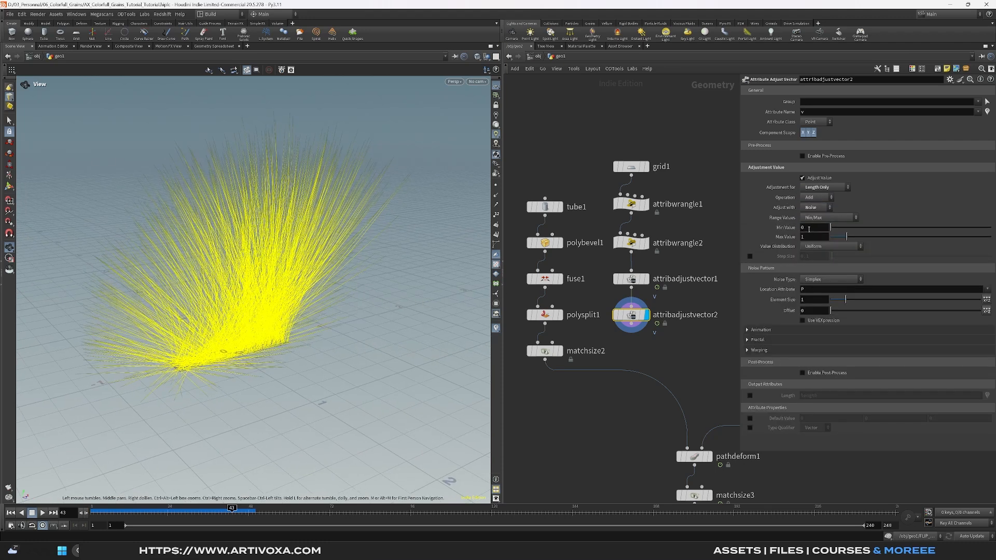
{"action": "type", "text": "0"}
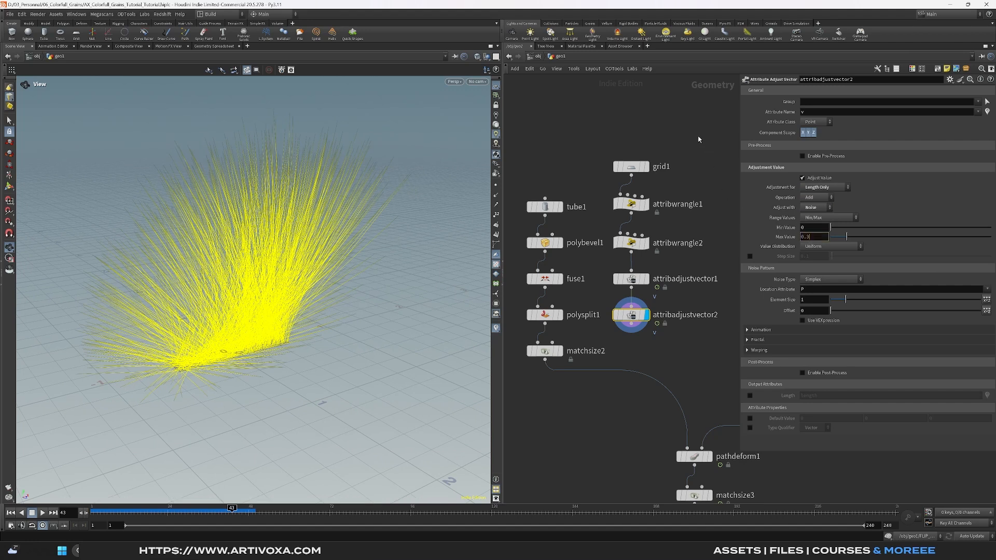
{"action": "type", "text": ".3"}
{"action": "key", "text": "Return"}
Step: Set the value distribution to Uniform with Remapping and shift the remap ramp's start point to about two thirds along
{"action": "left_click", "coordinate": [833, 246]}
{"action": "left_click", "coordinate": [830, 269]}
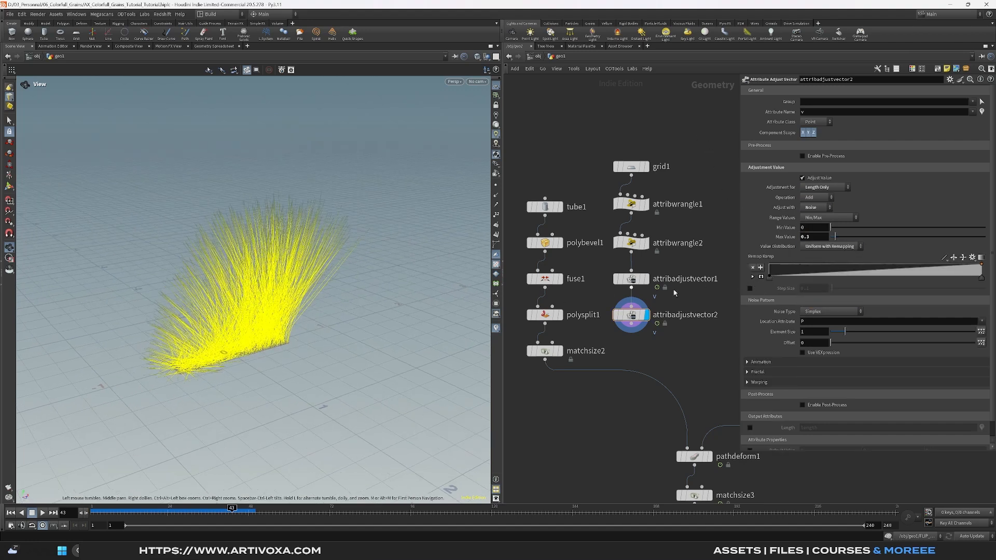
{"action": "left_click", "coordinate": [752, 277]}
{"action": "left_click_drag", "start_coordinate": [769, 353], "coordinate": [939, 340]}
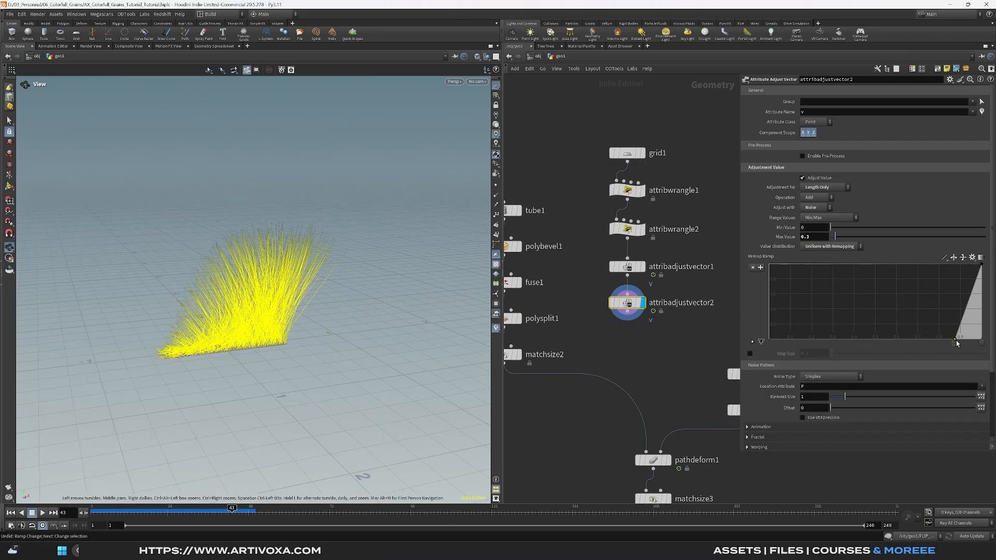
{"action": "left_click_drag", "start_coordinate": [958, 344], "coordinate": [912, 347]}
Step: Add a Group Create node below attribadjustvector2
{"action": "middle_click_drag", "start_coordinate": [633, 332], "coordinate": [643, 315]}
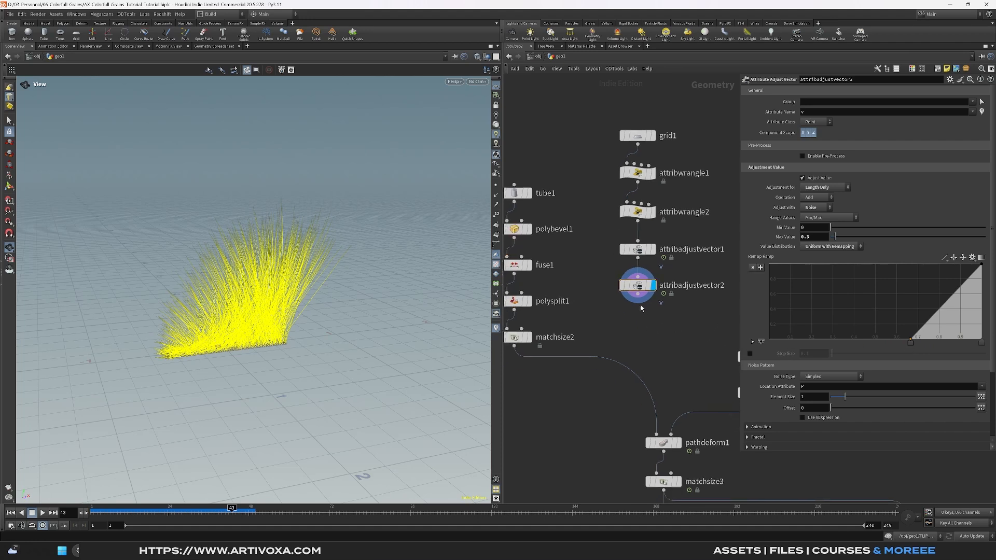
{"action": "right_click", "coordinate": [642, 310]}
{"action": "type", "text": "group"}
{"action": "key", "text": "Return"}
{"action": "left_click", "coordinate": [644, 319]}
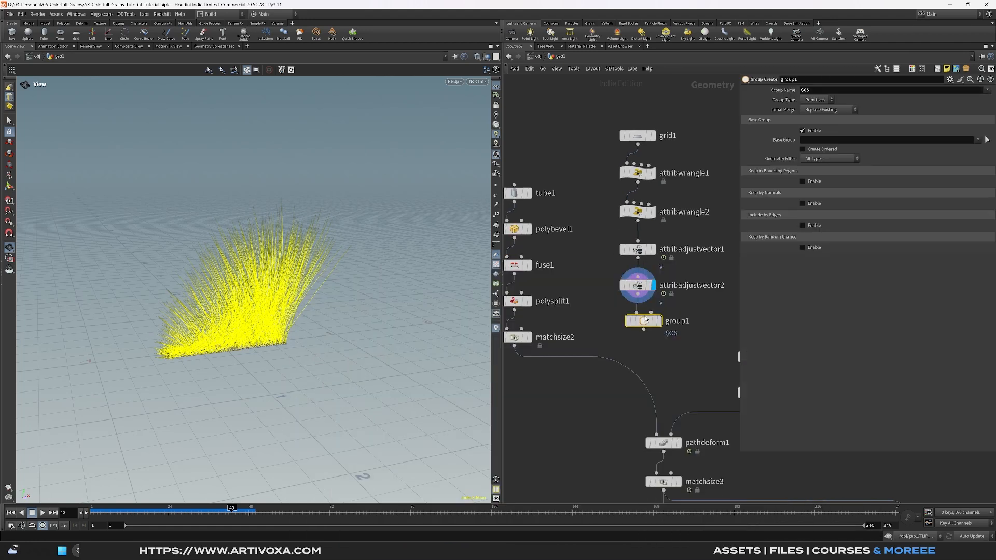
Step: Rename the group node to grid_vel, display it, and set its base group to *
{"action": "double_click", "coordinate": [674, 327]}
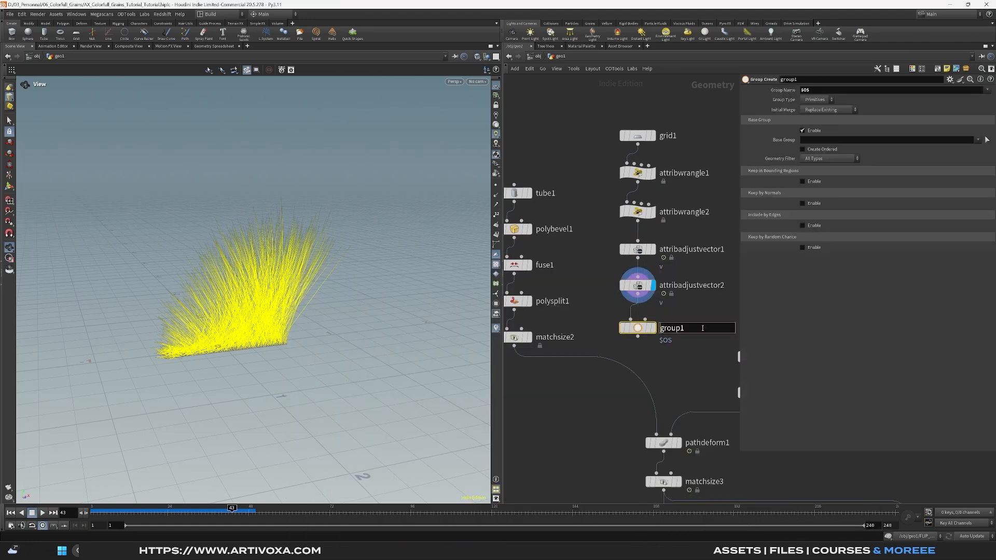
{"action": "type", "text": "grid_vel"}
{"action": "key", "text": "Return"}
{"action": "left_click", "coordinate": [653, 328]}
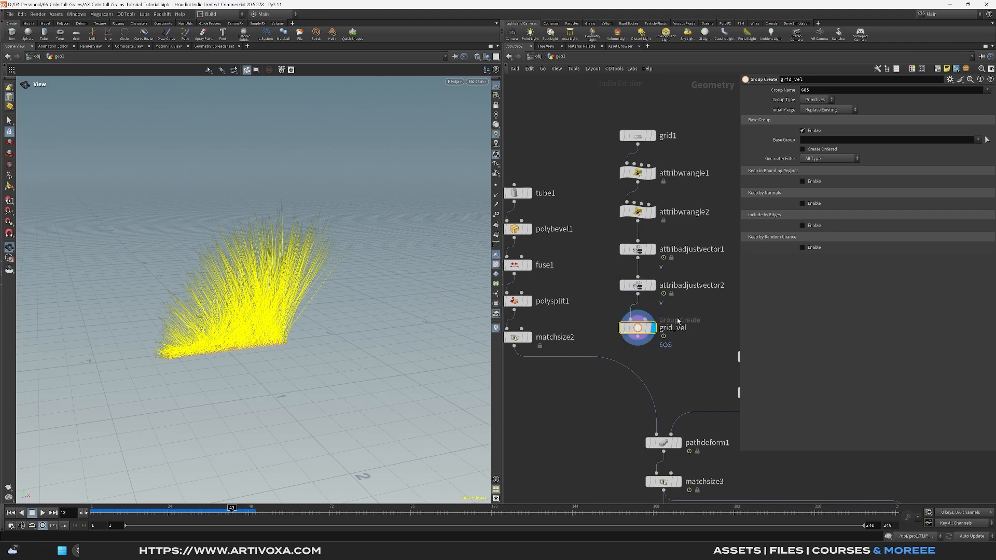
{"action": "left_click", "coordinate": [822, 140]}
{"action": "key", "text": "Return"}
Step: Add a Merge node that combines matchsize2 with the grid_vel branch
{"action": "middle_click_drag", "start_coordinate": [579, 384], "coordinate": [585, 357]}
{"action": "key", "text": "Tab"}
{"action": "type", "text": "mer"}
{"action": "key", "text": "Return"}
{"action": "left_click", "coordinate": [585, 358]}
{"action": "left_click_drag", "start_coordinate": [507, 336], "coordinate": [634, 292]}
{"action": "mouse_move", "coordinate": [643, 310]}
{"action": "left_mouse_down"}
{"action": "mouse_move", "coordinate": [591, 361]}
{"action": "mouse_move", "coordinate": [598, 365]}
{"action": "mouse_move", "coordinate": [644, 304]}
{"action": "left_mouse_up"}
{"action": "left_click", "coordinate": [585, 306]}
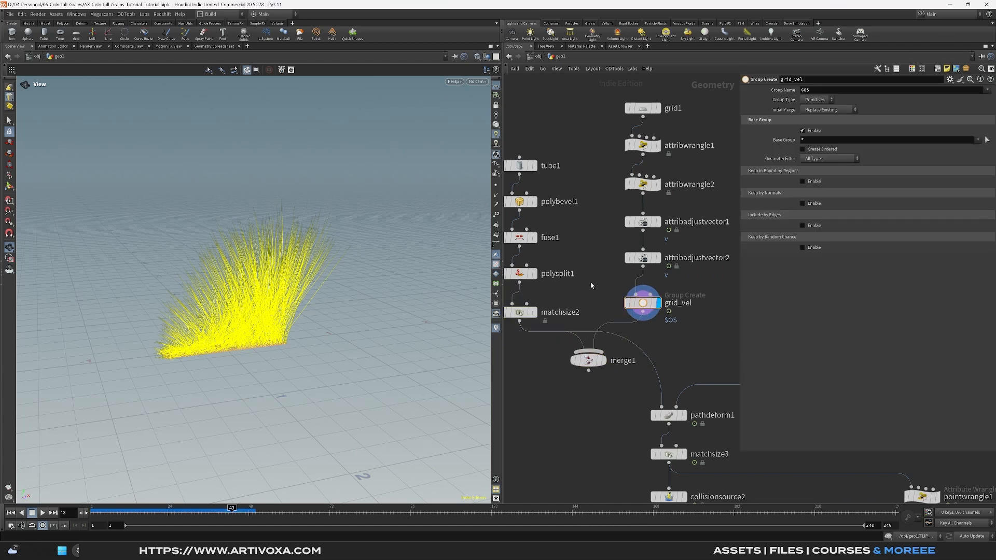
Step: Template matchsize2 for reference and set grid1's X center to -0.6 to offset the grid from the tube
{"action": "left_click_drag", "start_coordinate": [445, 333], "coordinate": [403, 347]}
{"action": "middle_click_drag", "start_coordinate": [572, 306], "coordinate": [588, 312]}
{"action": "left_click_drag", "start_coordinate": [241, 334], "coordinate": [229, 343]}
{"action": "left_click", "coordinate": [550, 320]}
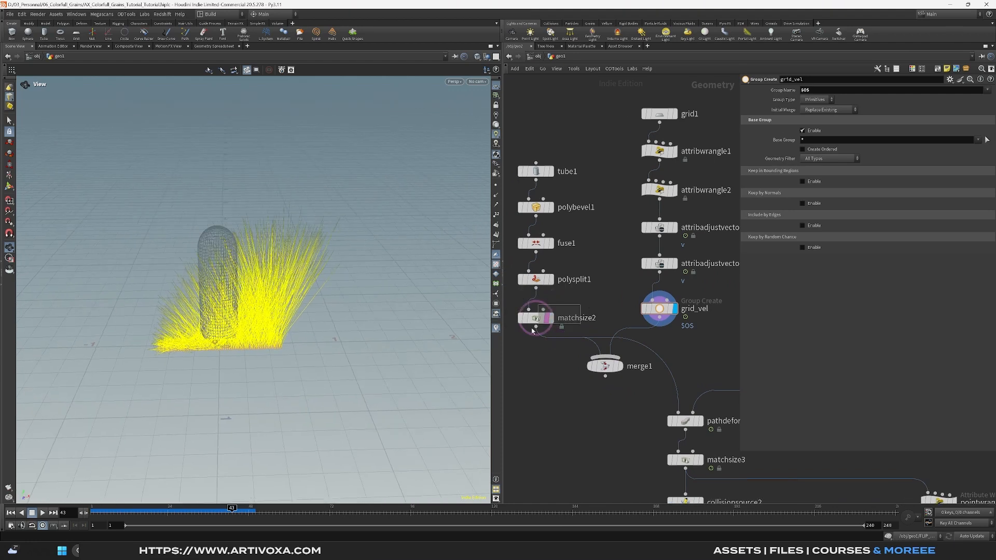
{"action": "left_click", "coordinate": [669, 116]}
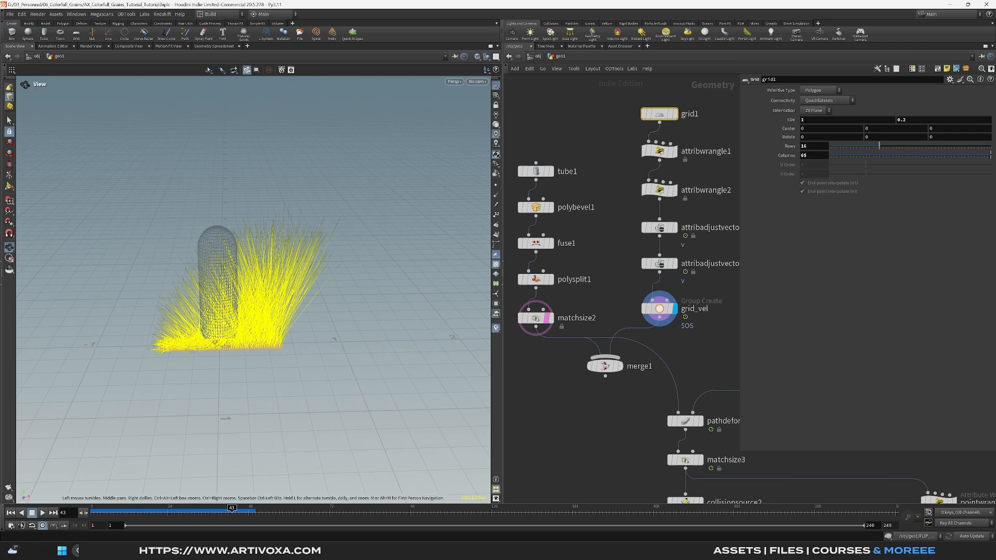
{"action": "left_click", "coordinate": [812, 129]}
{"action": "type", "text": "-0.6"}
{"action": "key", "text": "Return"}
{"action": "left_click_drag", "start_coordinate": [210, 344], "coordinate": [231, 274]}
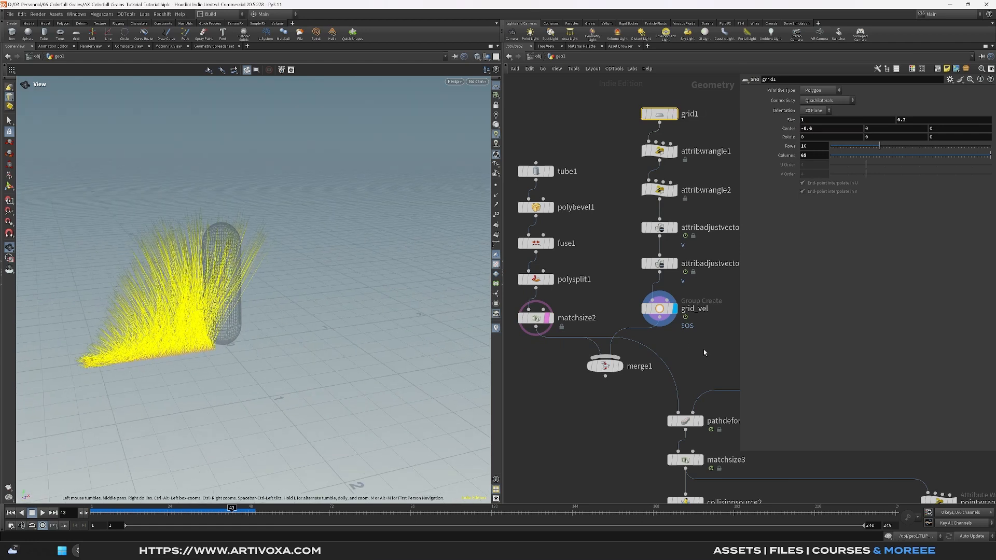
Step: Feed merge1 into pathdeform1, return to the first frame, and display pathdeform1
{"action": "scroll", "coordinate": [624, 334], "scroll_direction": "down", "scroll_amount": 3}
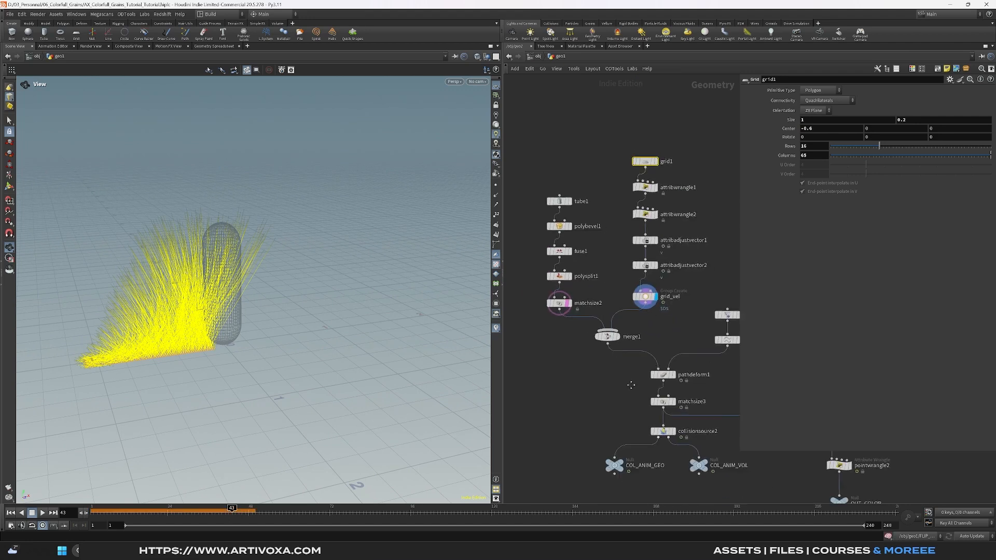
{"action": "middle_click_drag", "start_coordinate": [640, 389], "coordinate": [605, 364]}
{"action": "left_click", "coordinate": [10, 513]}
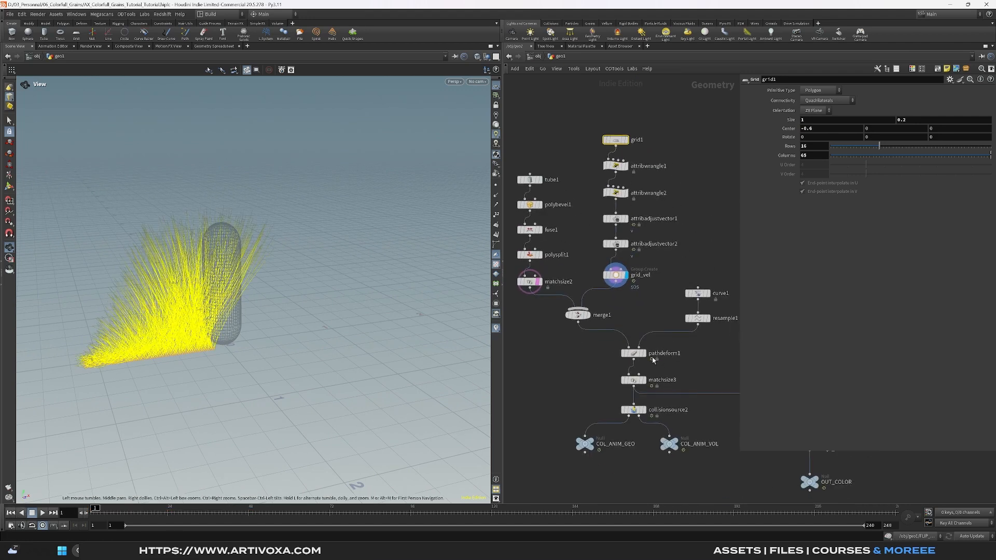
{"action": "left_click", "coordinate": [643, 354]}
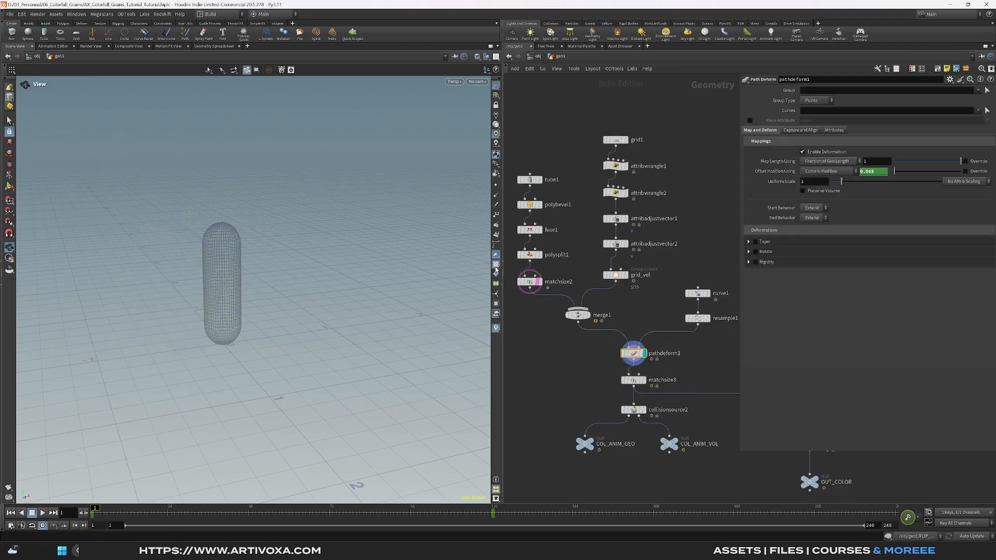
{"action": "key", "text": "h"}
Step: Template resample1 instead of matchsize2 and scrub to frame 6 to check how the grid follows the curve
{"action": "left_click", "coordinate": [537, 283]}
{"action": "left_click_drag", "start_coordinate": [185, 362], "coordinate": [442, 327]}
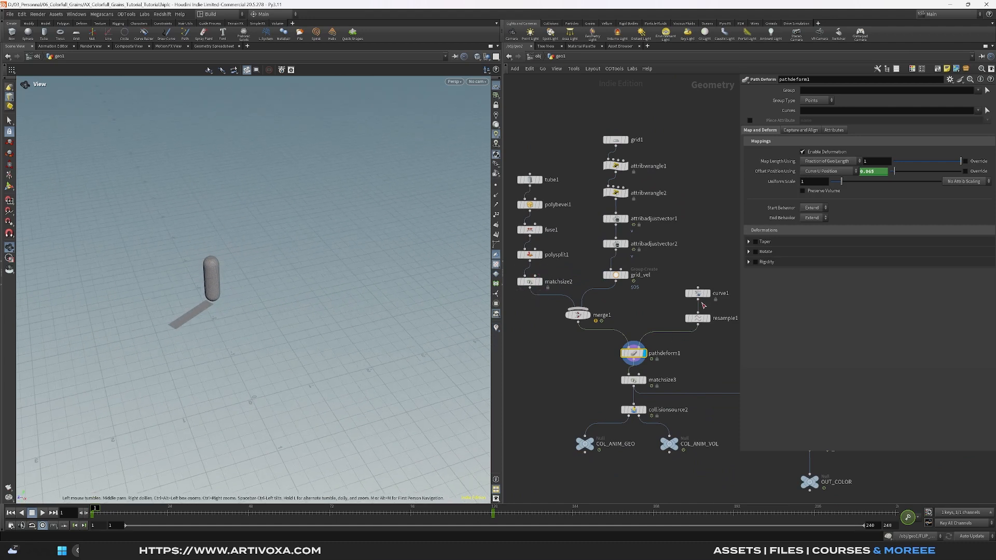
{"action": "left_click", "coordinate": [705, 319]}
{"action": "left_click_drag", "start_coordinate": [321, 340], "coordinate": [223, 353]}
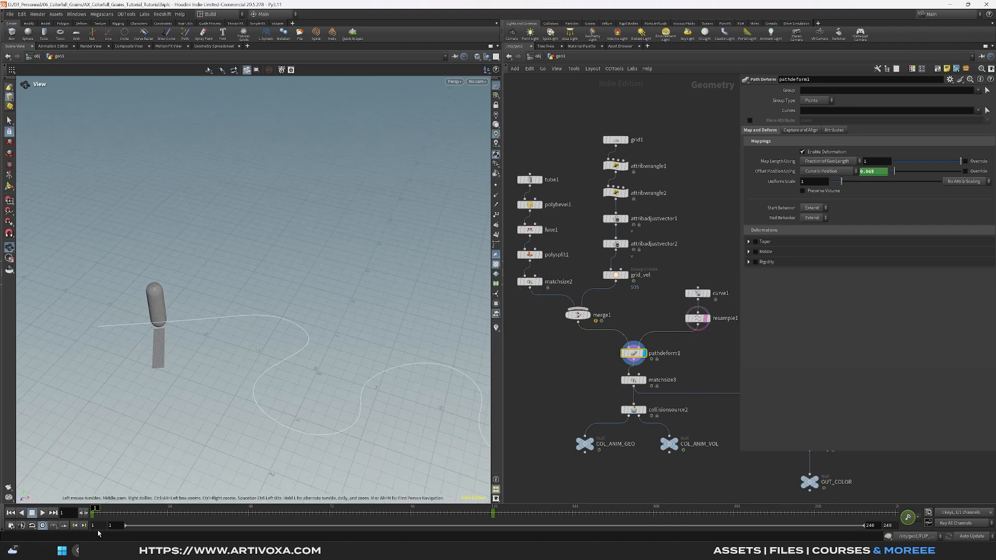
{"action": "mouse_move", "coordinate": [104, 507]}
{"action": "left_mouse_down"}
{"action": "mouse_move", "coordinate": [332, 506]}
{"action": "mouse_move", "coordinate": [106, 506]}
{"action": "left_mouse_up"}
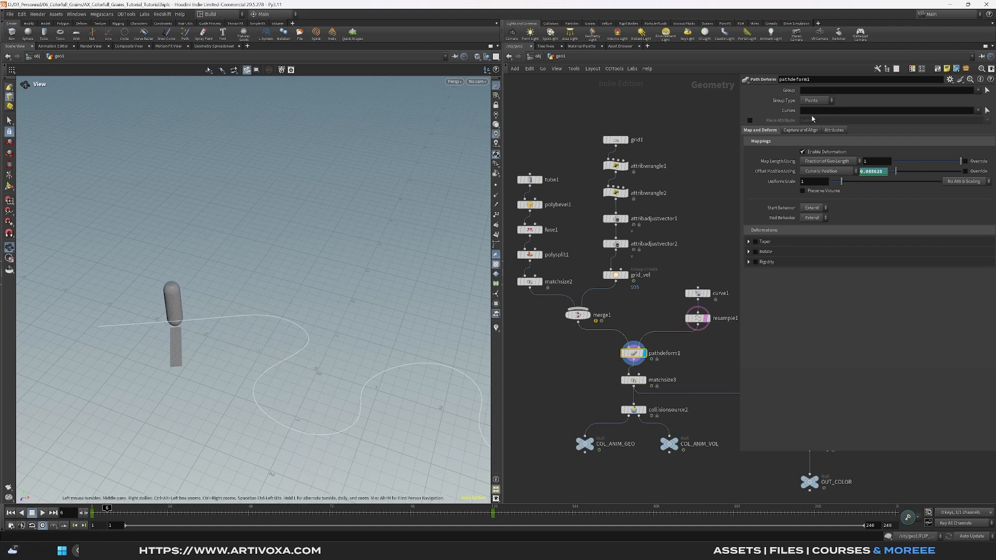
Step: Set pathdeform1's Forward Direction to X and Up Direction to Y, and scrub the timeline to check the motion
{"action": "left_click", "coordinate": [789, 130]}
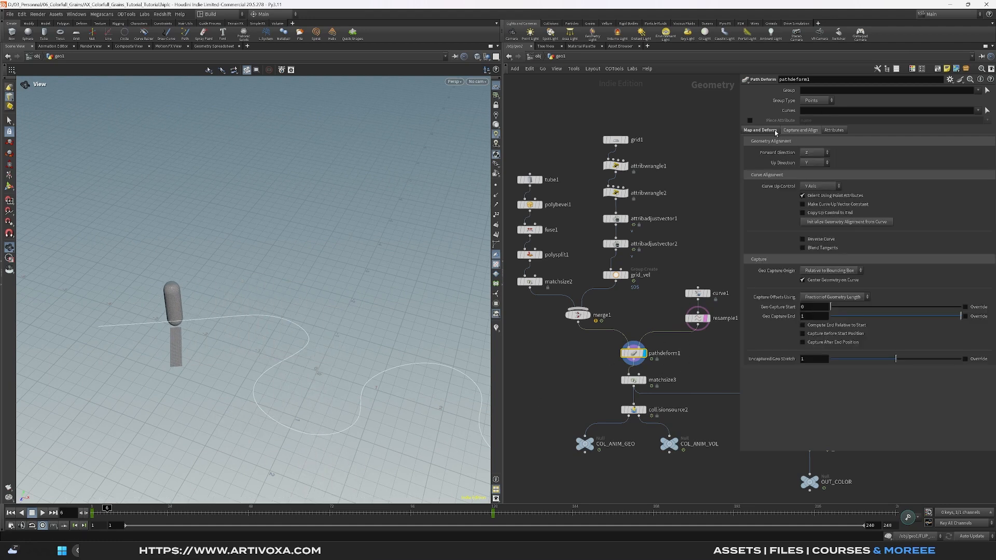
{"action": "left_click", "coordinate": [812, 152]}
{"action": "left_click", "coordinate": [809, 169]}
{"action": "left_click", "coordinate": [811, 164]}
{"action": "left_click", "coordinate": [804, 171]}
{"action": "left_click_drag", "start_coordinate": [107, 506], "coordinate": [455, 506]}
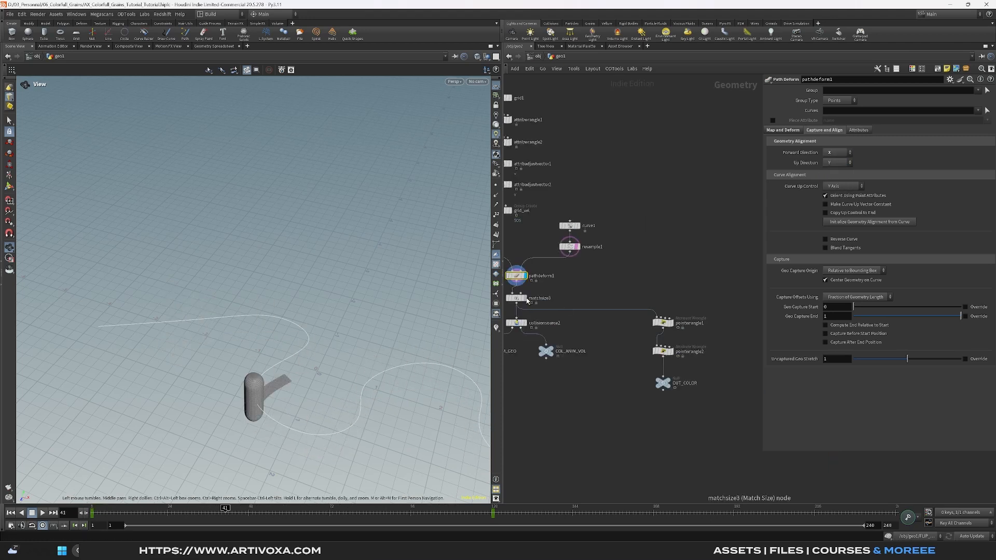
Step: Branch a Blast node off matchsize3 that keeps only the grid_vel group, and scrub to frame 44 to check it
{"action": "left_click_drag", "start_coordinate": [518, 306], "coordinate": [716, 310]}
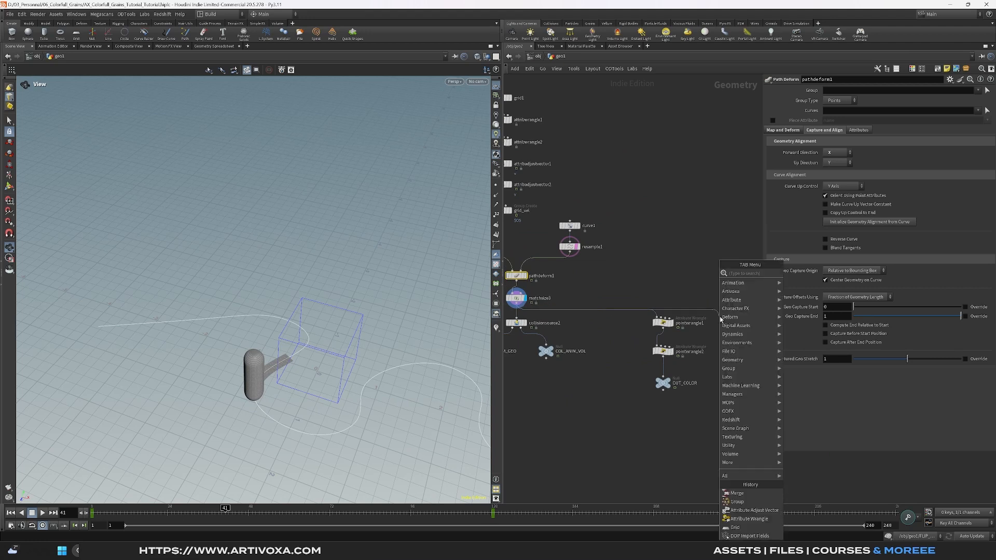
{"action": "type", "text": "blast"}
{"action": "key", "text": "Return"}
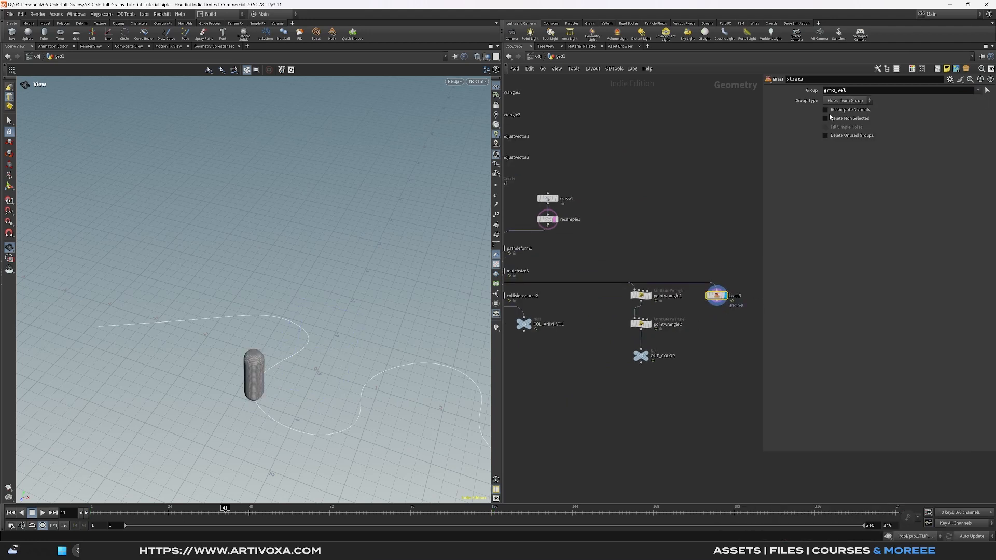
{"action": "left_click", "coordinate": [825, 119]}
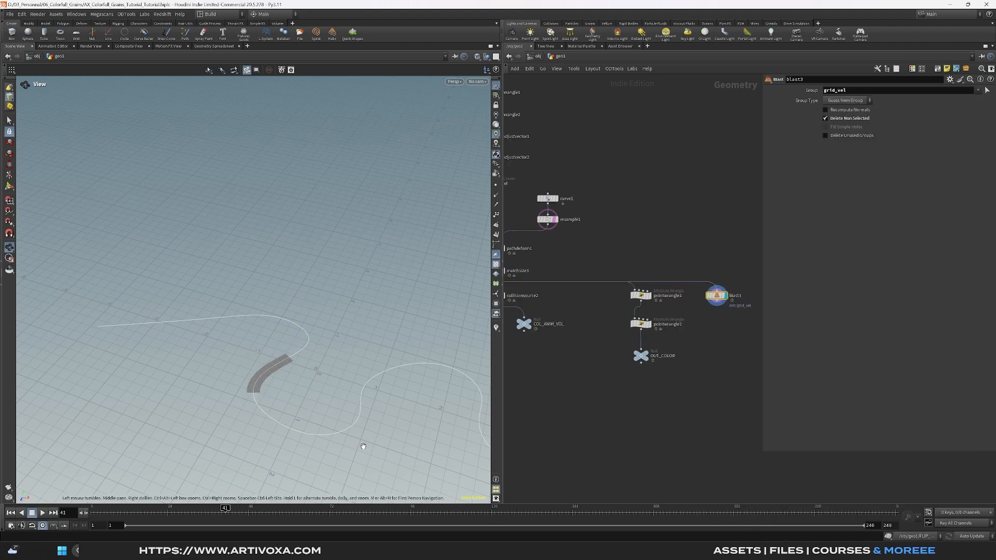
{"action": "mouse_move", "coordinate": [225, 509]}
{"action": "left_mouse_down"}
{"action": "mouse_move", "coordinate": [96, 508]}
{"action": "mouse_move", "coordinate": [236, 509]}
{"action": "left_mouse_up"}
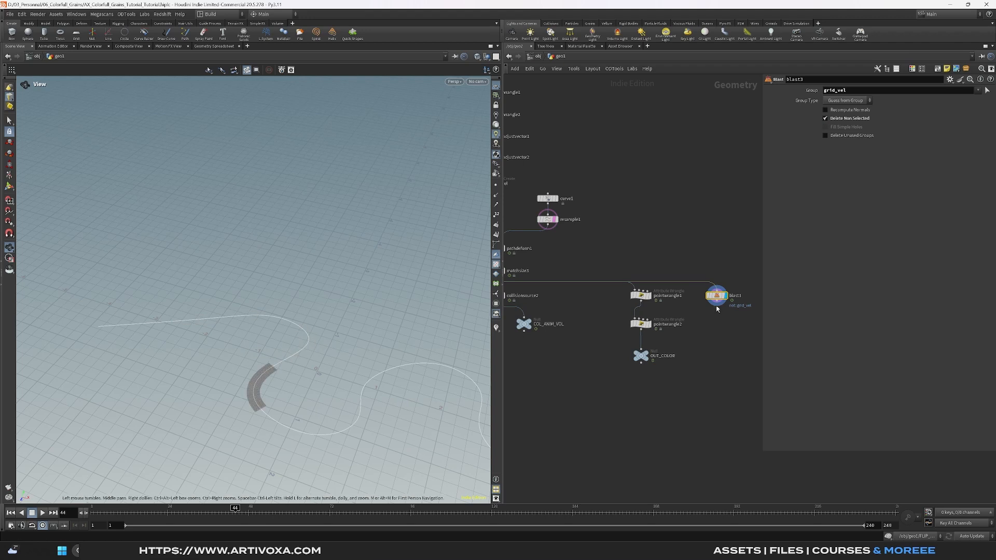
Step: Add a Null named OUT_VEL below the new Blast node
{"action": "key", "text": "Tab"}
{"action": "type", "text": "null"}
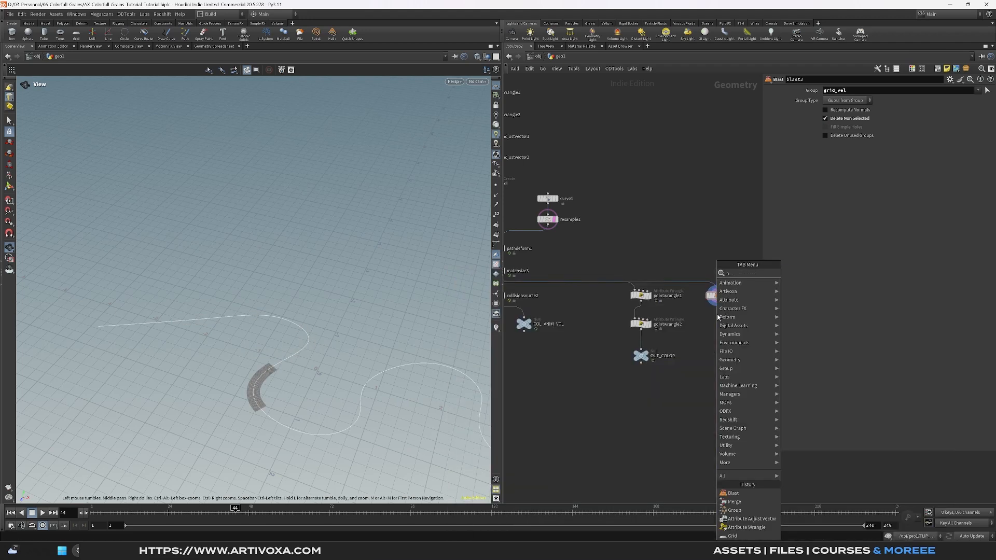
{"action": "key", "text": "Return"}
{"action": "left_click_drag", "start_coordinate": [718, 314], "coordinate": [722, 353]}
{"action": "left_click", "coordinate": [723, 354]}
{"action": "double_click", "coordinate": [731, 356]}
{"action": "double_click", "coordinate": [731, 357]}
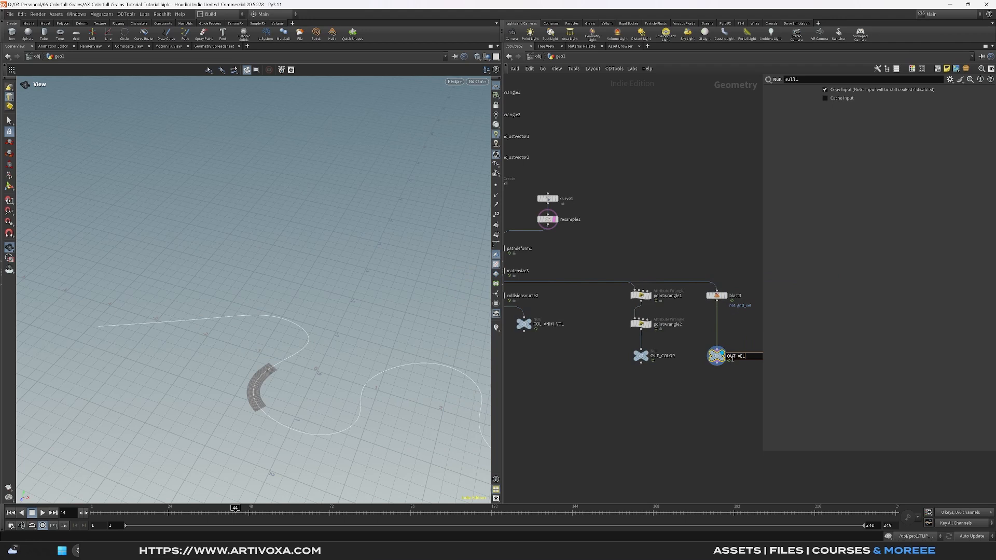
{"action": "type", "text": "OUT_VEL"}
{"action": "key", "text": "Return"}
Step: Copy the OUT_VEL null, and open sopsolver1 inside the FLIP_SIM network
{"action": "scroll", "coordinate": [716, 358], "scroll_direction": "down", "scroll_amount": 3}
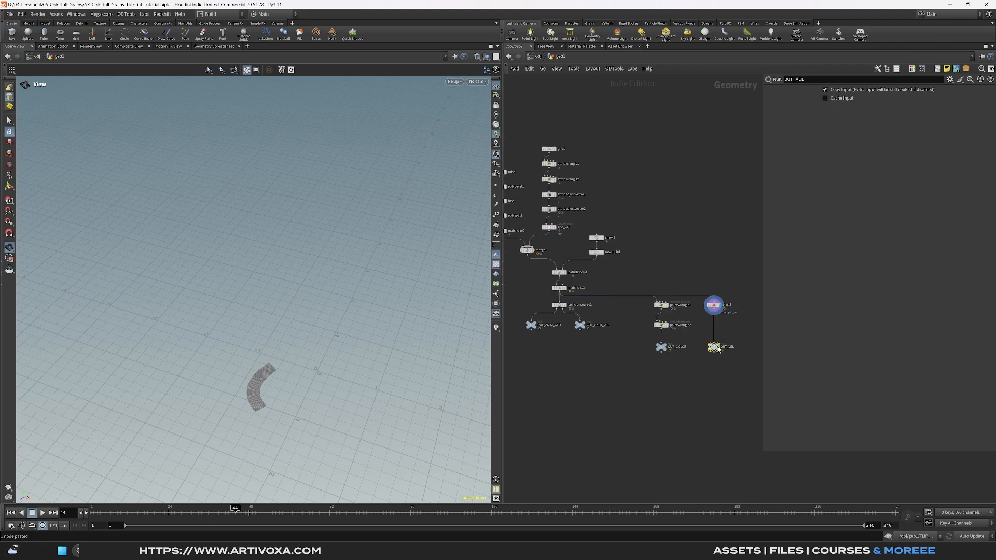
{"action": "left_click_drag", "start_coordinate": [738, 335], "coordinate": [709, 367]}
{"action": "key", "text": "ctrl+c"}
{"action": "middle_click_drag", "start_coordinate": [620, 400], "coordinate": [743, 389]}
{"action": "middle_click_drag", "start_coordinate": [538, 356], "coordinate": [635, 365]}
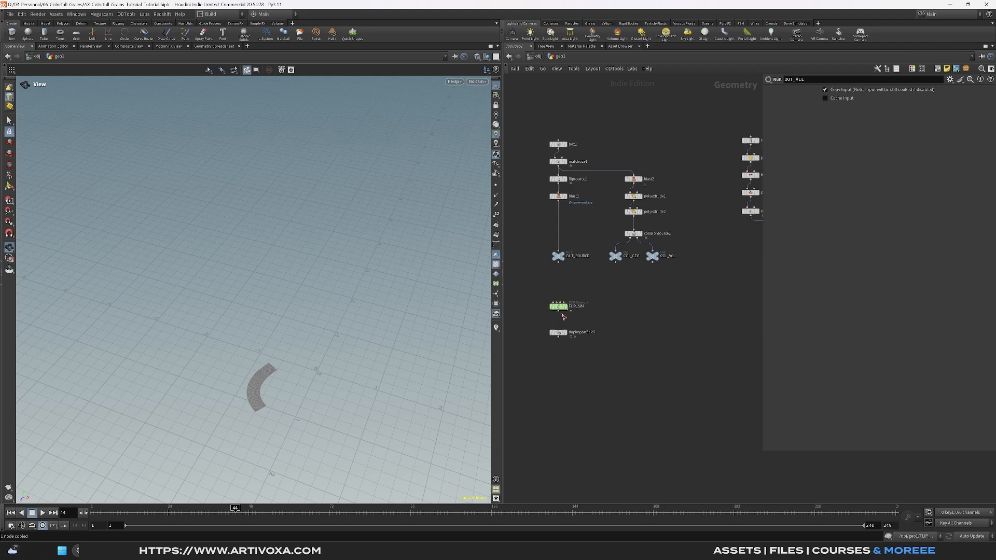
{"action": "key", "text": "ctrl+Up"}
{"action": "double_click", "coordinate": [560, 308]}
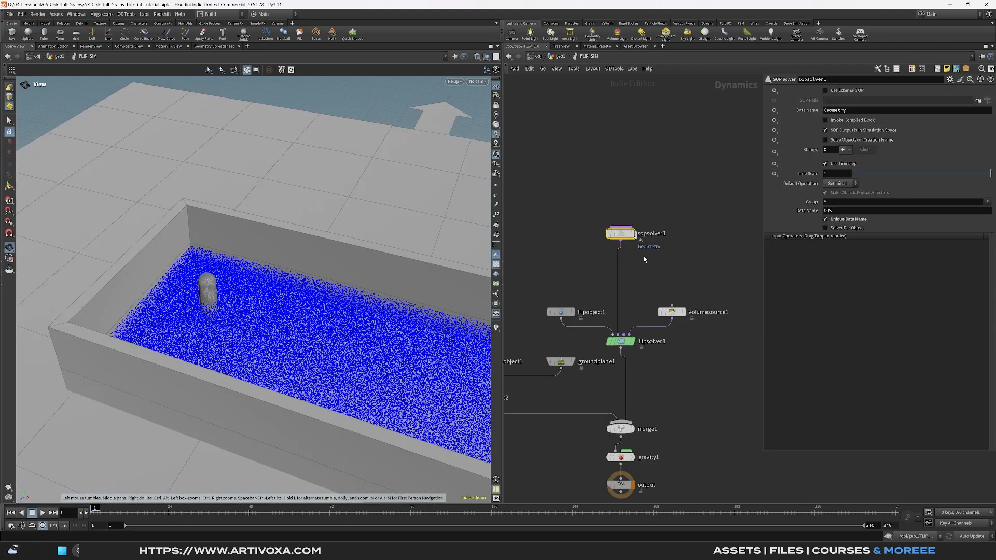
{"action": "double_click", "coordinate": [621, 233]}
Step: Make room above OUT and add an Object Merge with Object 1 set to /obj/geo1/OUT_VEL
{"action": "left_click_drag", "start_coordinate": [613, 288], "coordinate": [617, 400]}
{"action": "key", "text": "Tab"}
{"action": "type", "text": "obj"}
{"action": "key", "text": "Return"}
{"action": "left_click", "coordinate": [649, 302]}
{"action": "left_click_drag", "start_coordinate": [693, 264], "coordinate": [627, 328]}
{"action": "left_click", "coordinate": [892, 110]}
{"action": "key", "text": "ctrl+v"}
Step: Insert an Attribute Transfer between attribtransfer1 and OUT, with the OUT_VEL Object Merge as its second input
{"action": "key", "text": "Tab"}
{"action": "type", "text": "attribtrans"}
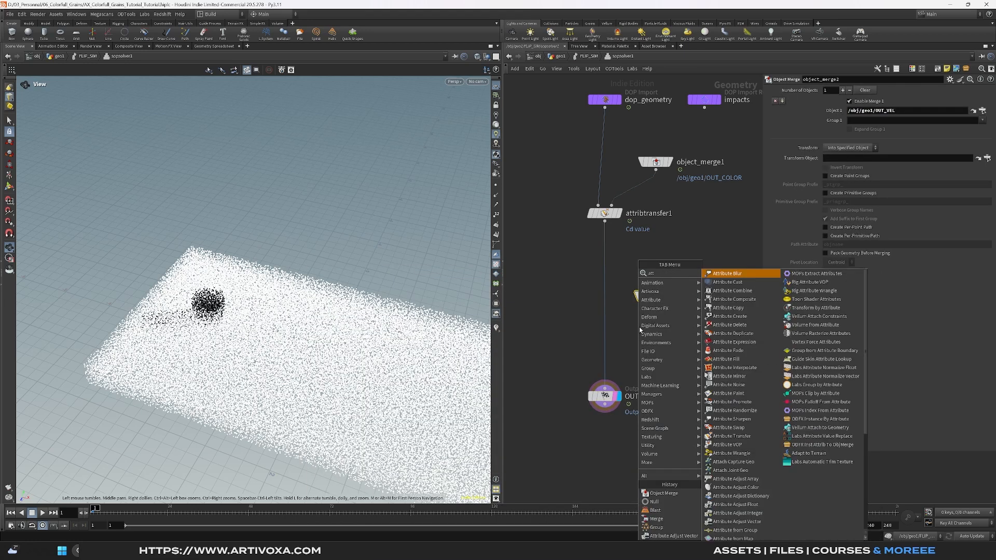
{"action": "key", "text": "Return"}
{"action": "left_click", "coordinate": [633, 336]}
{"action": "left_click_drag", "start_coordinate": [651, 299], "coordinate": [661, 295]}
{"action": "mouse_move", "coordinate": [605, 222]}
{"action": "left_mouse_down"}
{"action": "mouse_move", "coordinate": [624, 330]}
{"action": "mouse_move", "coordinate": [624, 365]}
{"action": "mouse_move", "coordinate": [605, 390]}
{"action": "left_mouse_up"}
{"action": "left_click_drag", "start_coordinate": [630, 339], "coordinate": [605, 346]}
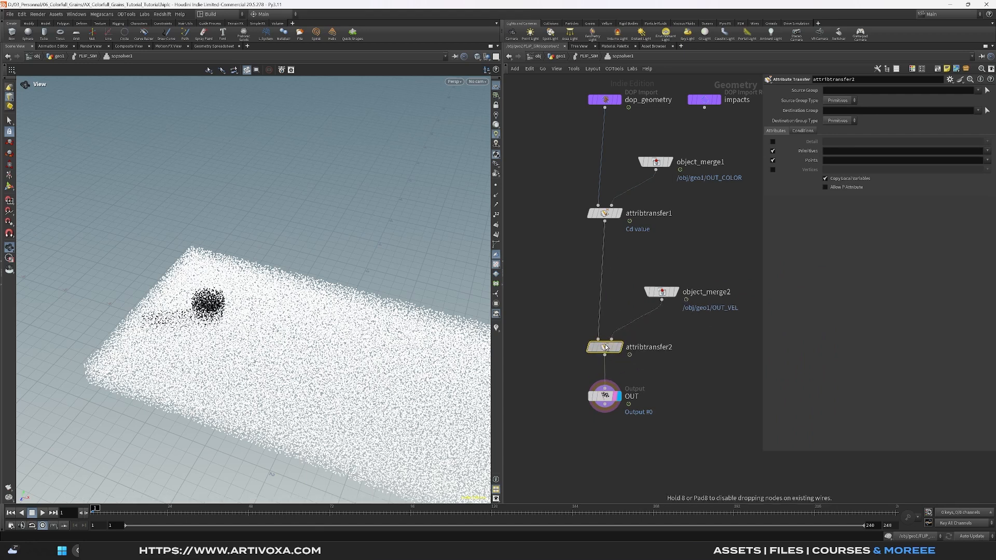
Step: Limit the new Attribute Transfer to the point attribute v with primitives off, and set its Distance Threshold to 0.1
{"action": "left_click", "coordinate": [773, 151]}
{"action": "left_click", "coordinate": [988, 160]}
{"action": "left_click", "coordinate": [982, 178]}
{"action": "left_click", "coordinate": [805, 131]}
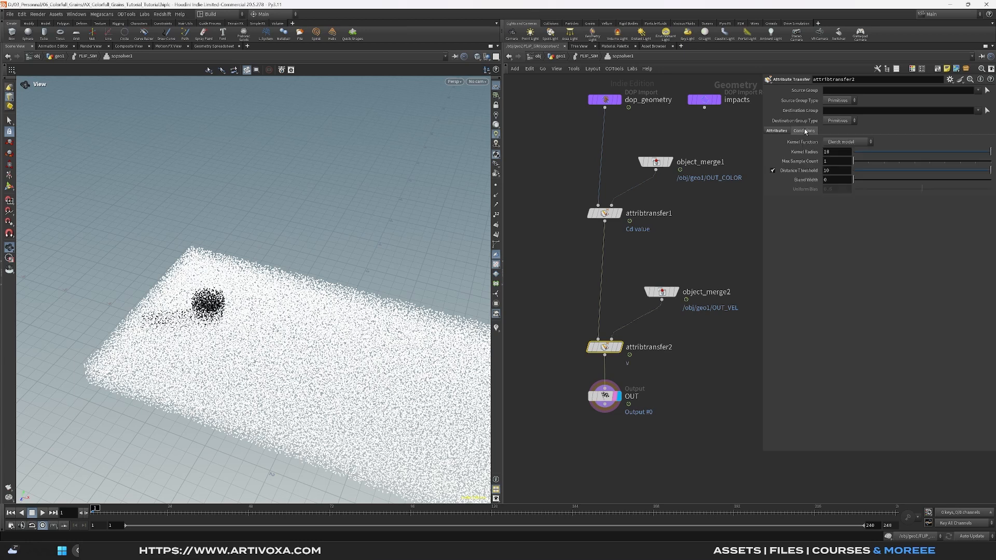
{"action": "double_click", "coordinate": [843, 170]}
{"action": "type", "text": "0.1"}
{"action": "key", "text": "Return"}
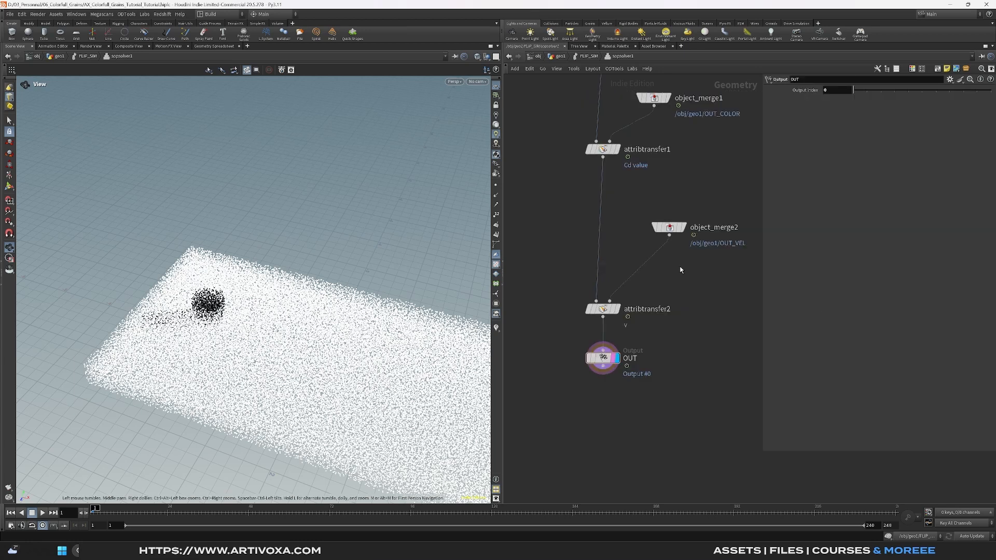
Step: Insert an Attribute Wrangle below object_merge2 with v@v *= chf("vel_mult"); and create its Vel Mult parameter
{"action": "middle_click_drag", "start_coordinate": [681, 270], "coordinate": [671, 272]}
{"action": "key", "text": "Tab"}
{"action": "type", "text": "attr w"}
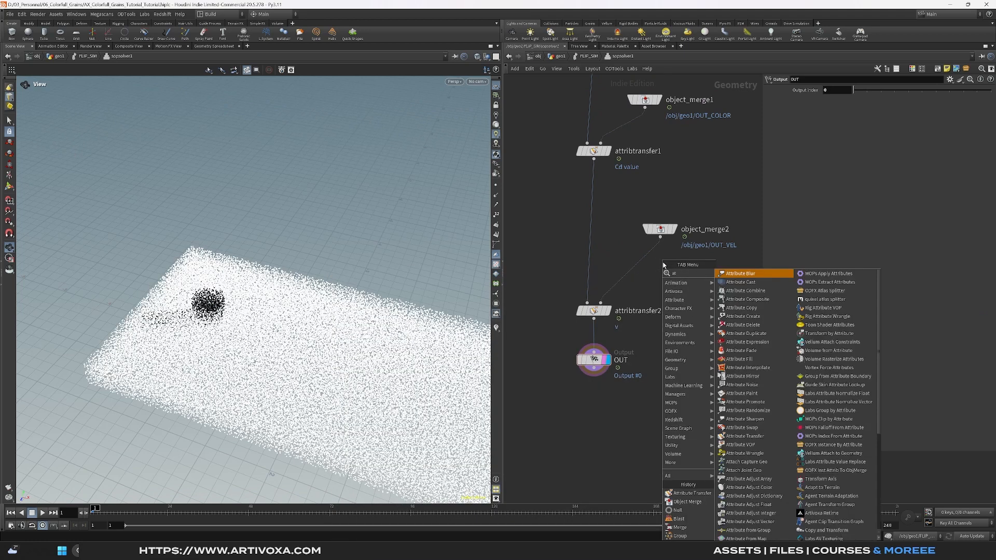
{"action": "key", "text": "Return"}
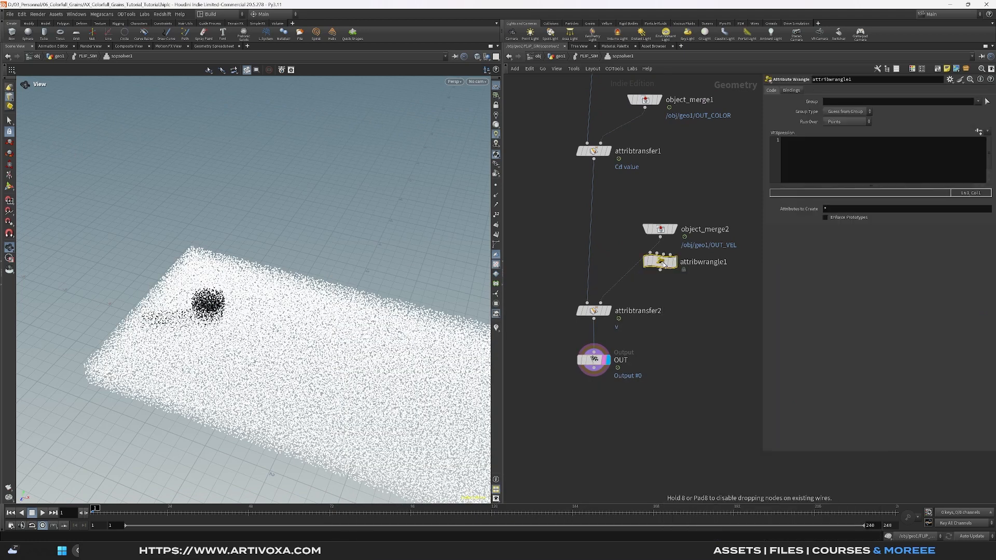
{"action": "left_click", "coordinate": [664, 272]}
{"action": "left_click", "coordinate": [801, 175]}
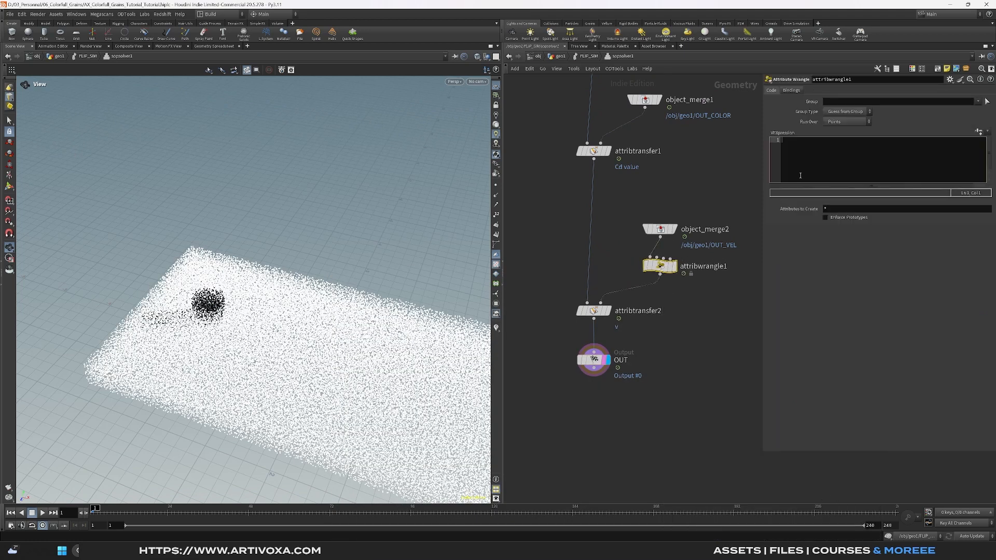
{"action": "type", "text": "v@v *= chf('ve"}
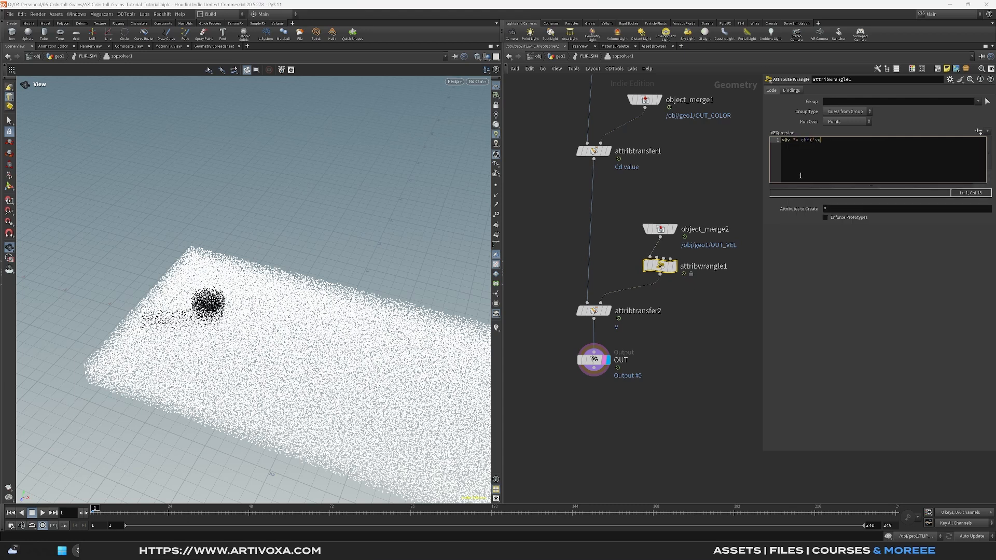
{"action": "type", "text": "l_mult');"}
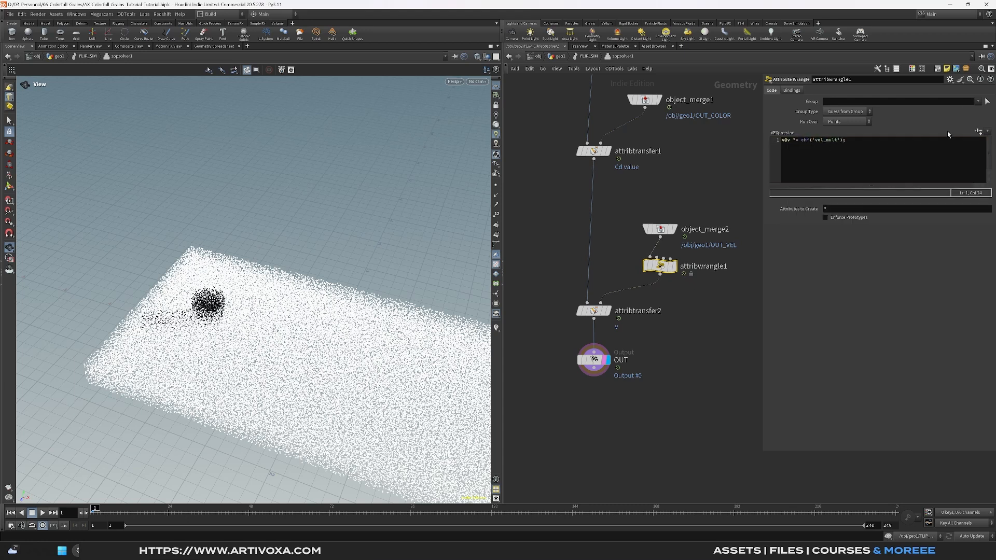
{"action": "left_click", "coordinate": [979, 132]}
Step: Turn on the viewport visualization of the v point attribute for attribtransfer2
{"action": "left_click", "coordinate": [594, 310]}
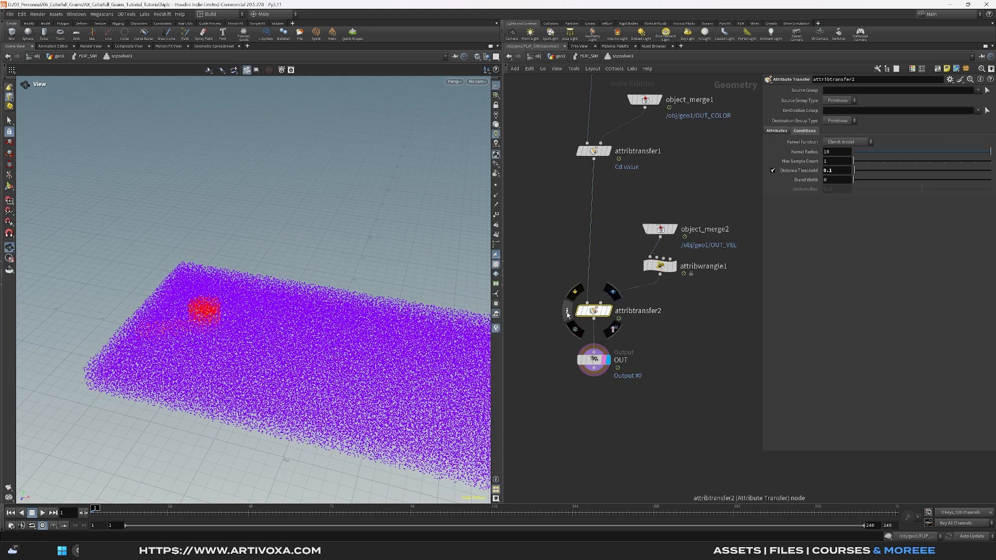
{"action": "left_click", "coordinate": [567, 311]}
{"action": "left_click", "coordinate": [481, 248]}
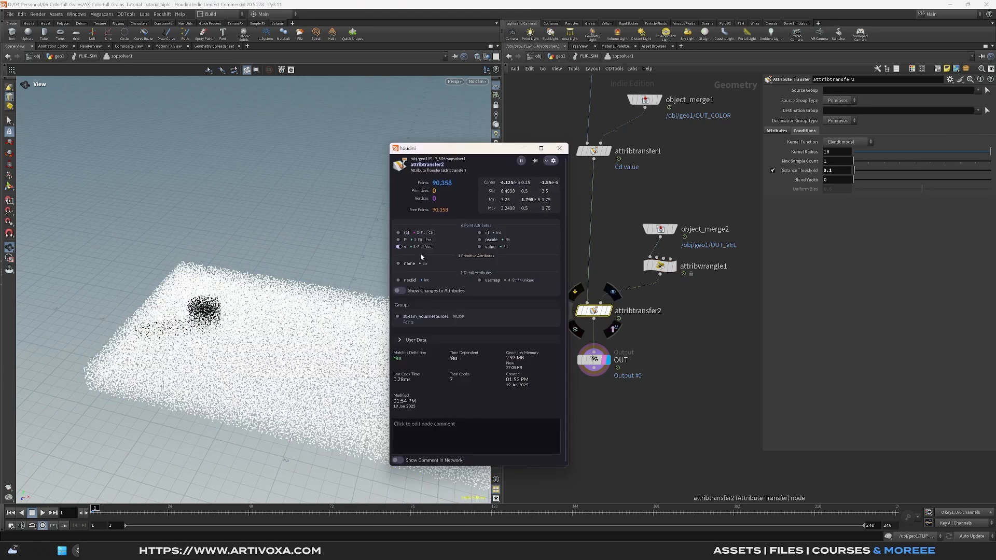
{"action": "left_click", "coordinate": [559, 148]}
Step: Set attribwrangle1's Vel Mult to 5, inspect the velocity vectors in the viewport, and hide the visualization
{"action": "left_click", "coordinate": [660, 266]}
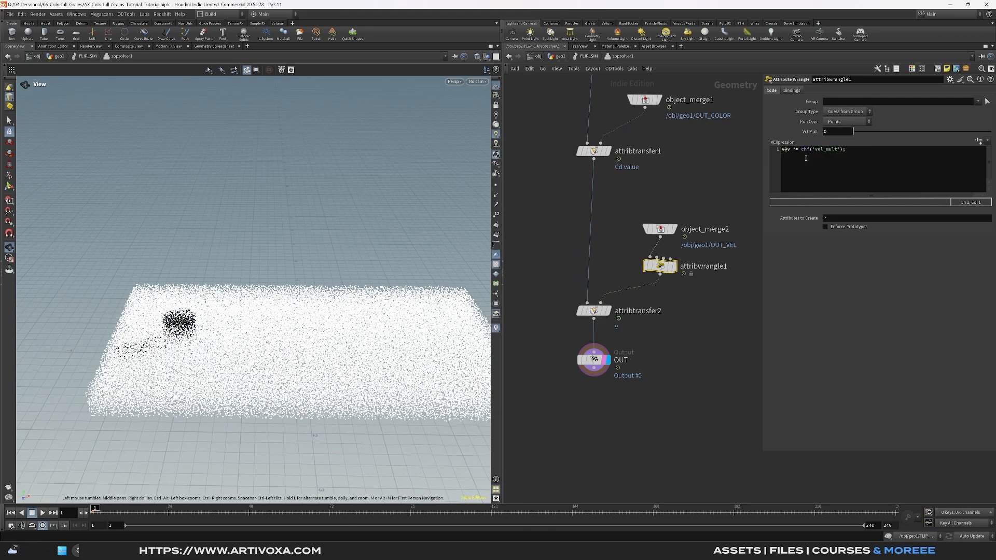
{"action": "left_click_drag", "start_coordinate": [857, 131], "coordinate": [988, 133]}
{"action": "left_click_drag", "start_coordinate": [289, 299], "coordinate": [189, 291]}
{"action": "double_click", "coordinate": [839, 134]}
{"action": "type", "text": "5"}
{"action": "key", "text": "Return"}
{"action": "left_click_drag", "start_coordinate": [247, 345], "coordinate": [239, 331]}
{"action": "scroll", "coordinate": [238, 332], "scroll_direction": "down", "scroll_amount": 3}
{"action": "middle_click_drag", "start_coordinate": [238, 331], "coordinate": [226, 362]}
{"action": "mouse_move", "coordinate": [226, 362]}
{"action": "left_mouse_down"}
{"action": "mouse_move", "coordinate": [235, 349]}
{"action": "mouse_move", "coordinate": [236, 365]}
{"action": "left_mouse_up"}
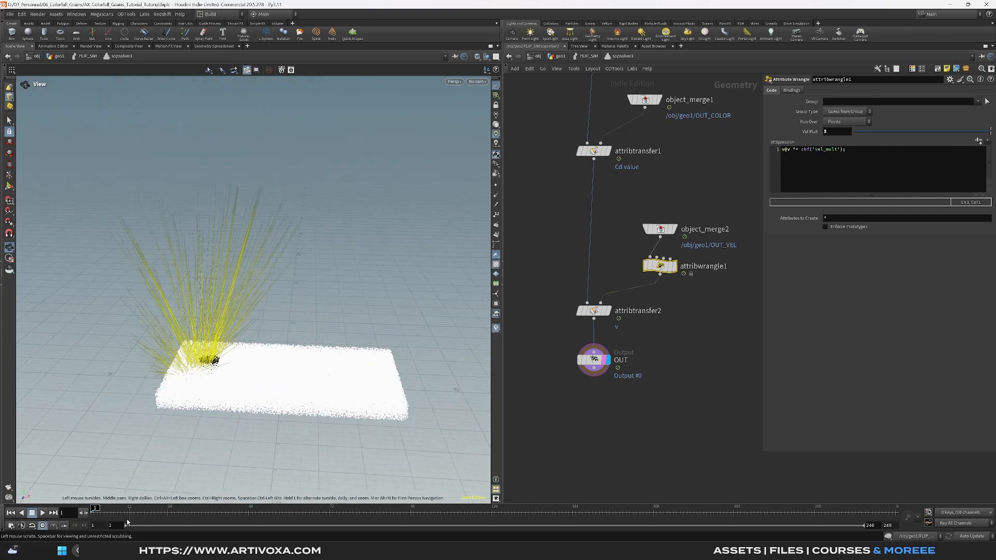
{"action": "left_click", "coordinate": [496, 328]}
Step: Check which point attributes attribtransfer1 in sopsolver1 transfers to the particles
{"action": "left_click", "coordinate": [587, 56]}
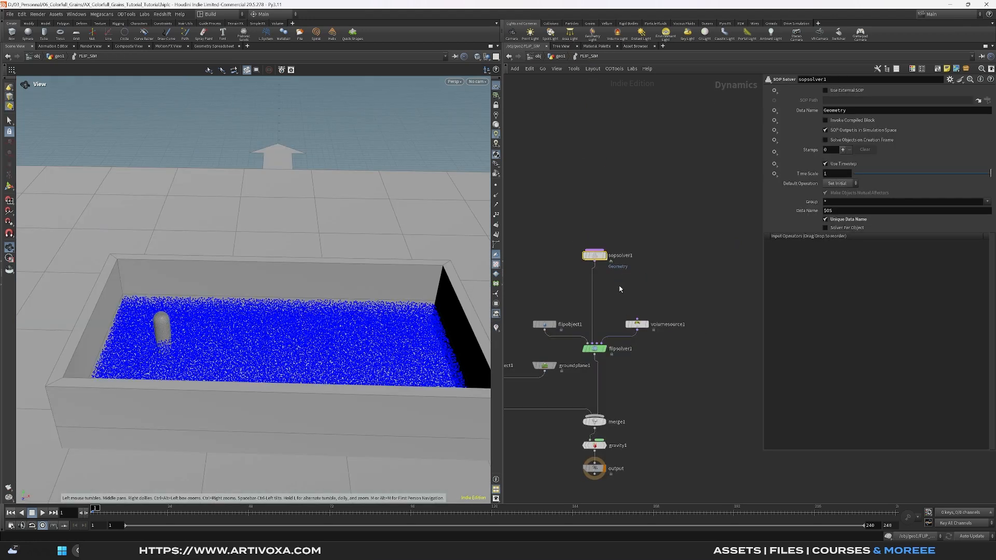
{"action": "double_click", "coordinate": [595, 255]}
{"action": "left_click", "coordinate": [596, 189]}
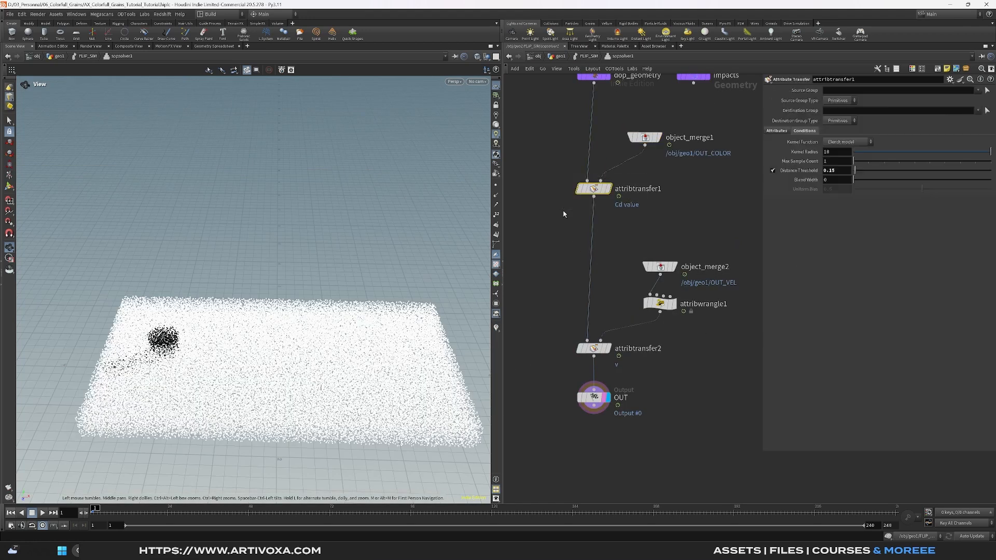
{"action": "left_click", "coordinate": [778, 131]}
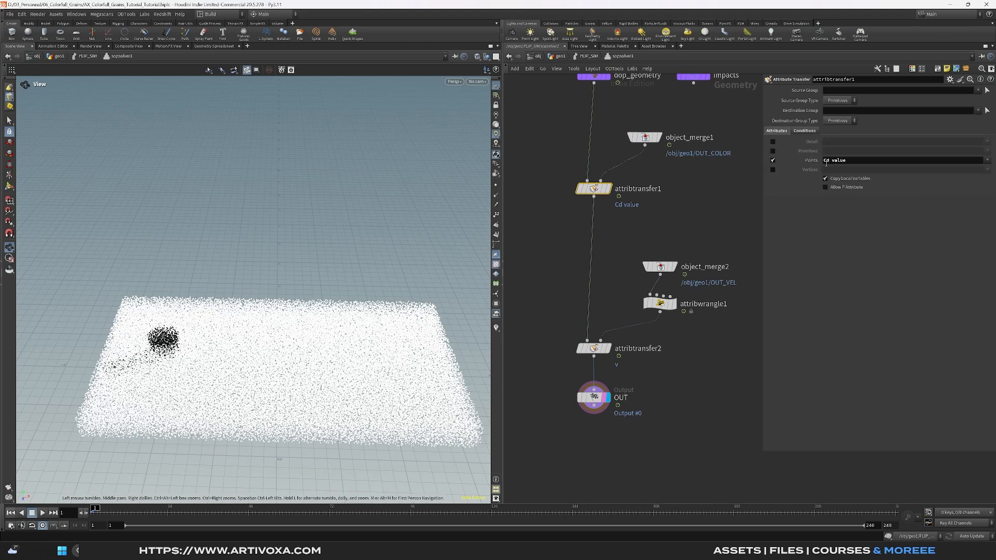
{"action": "left_click_drag", "start_coordinate": [595, 398], "coordinate": [595, 410]}
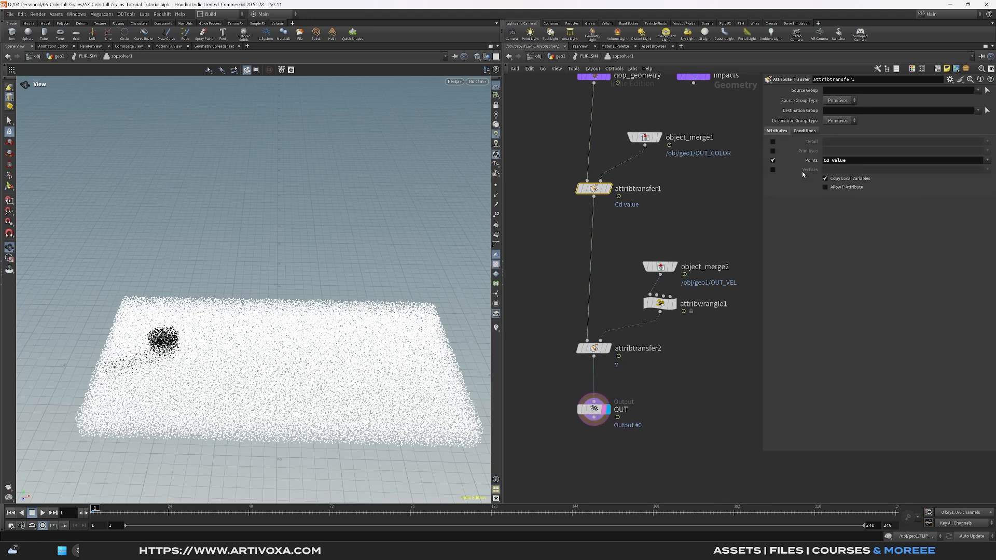
Step: Add a POP Wrangle between sopsolver1 and flipsolver1 in the FLIP_SIM network
{"action": "left_click", "coordinate": [594, 58]}
{"action": "key", "text": "Tab"}
{"action": "type", "text": "pop w"}
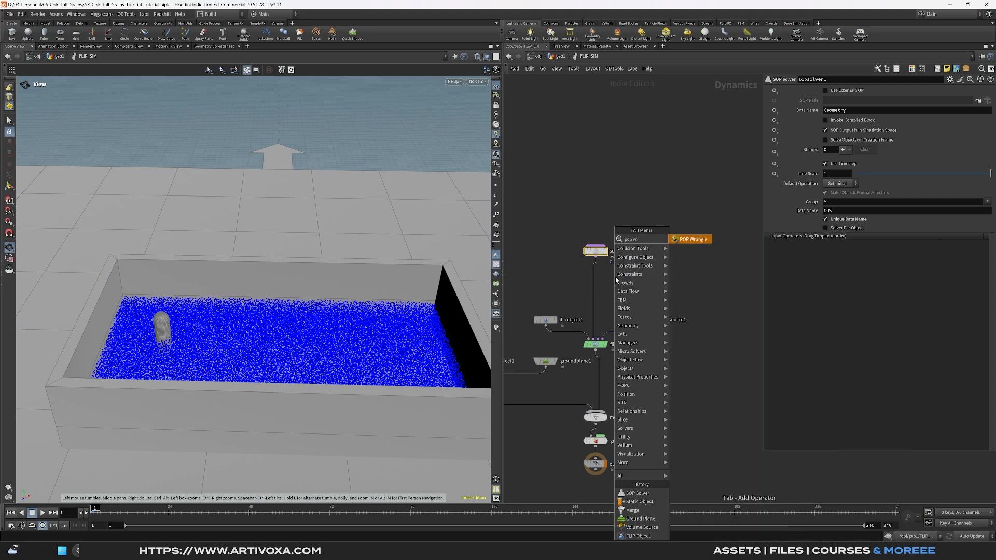
{"action": "key", "text": "Return"}
{"action": "left_click", "coordinate": [596, 278]}
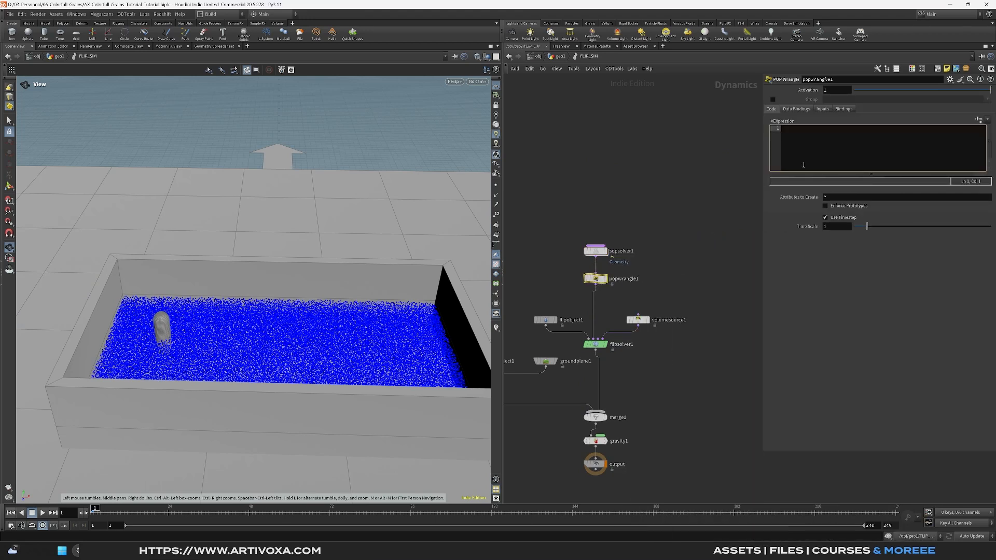
Step: Declare two float variables in popwrangle1 for the minimum and maximum viscosity, with values 25 and 200
{"action": "type", "text": "float mi"}
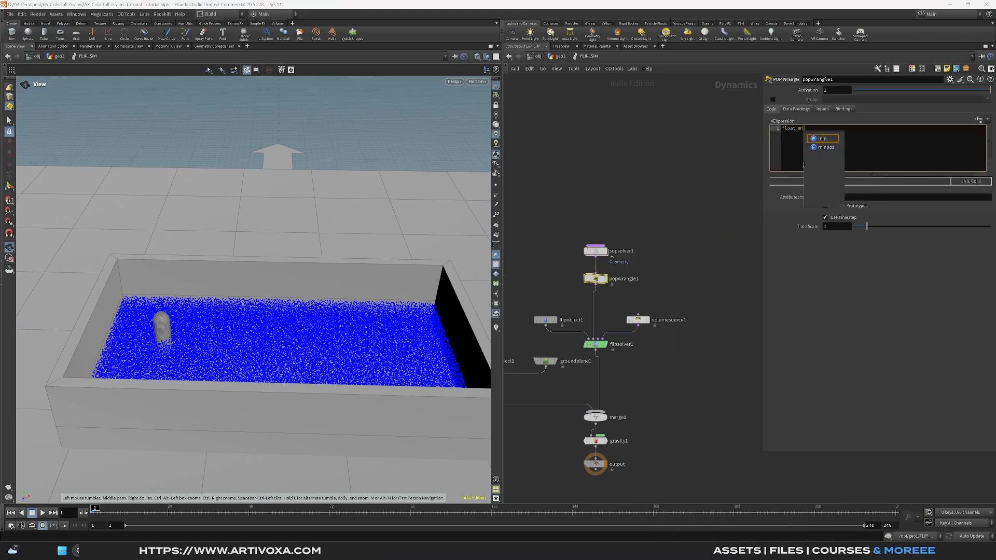
{"action": "type", "text": "n_visc ="}
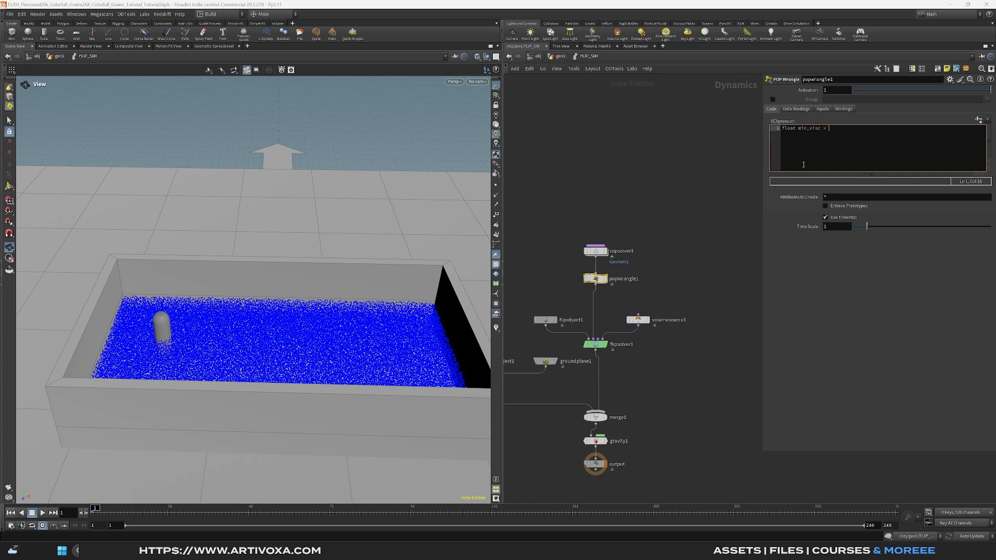
{"action": "type", "text": " 25;"}
{"action": "key", "text": "Return"}
{"action": "type", "text": "float max"}
{"action": "key", "text": "Escape"}
{"action": "key", "text": "Return"}
{"action": "key", "text": "Return"}
Step: Name the first variable min_visc and add the line f@viscosity = lerp(max_visc, min_visc, f@value); to popwrangle1
{"action": "type", "text": "f"}
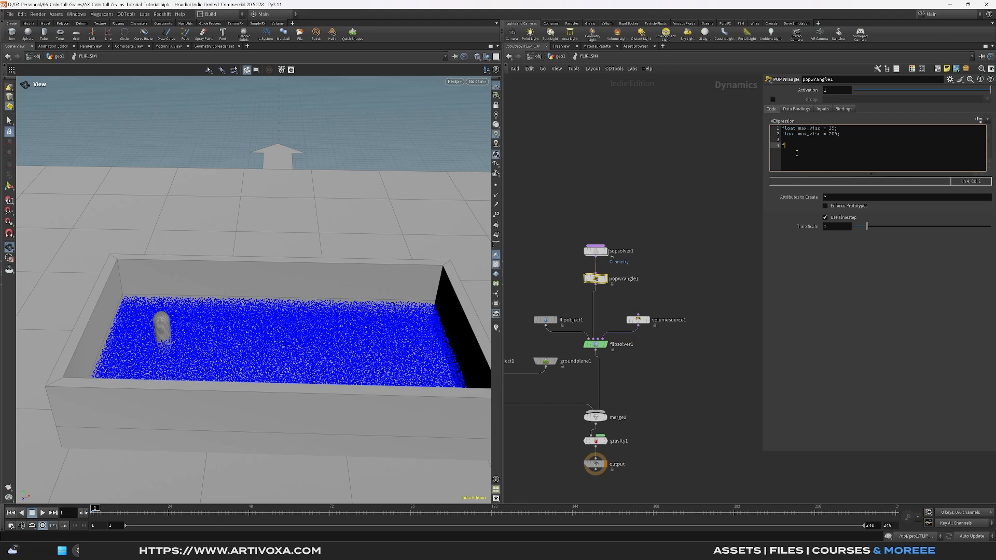
{"action": "type", "text": "@viscosirt"}
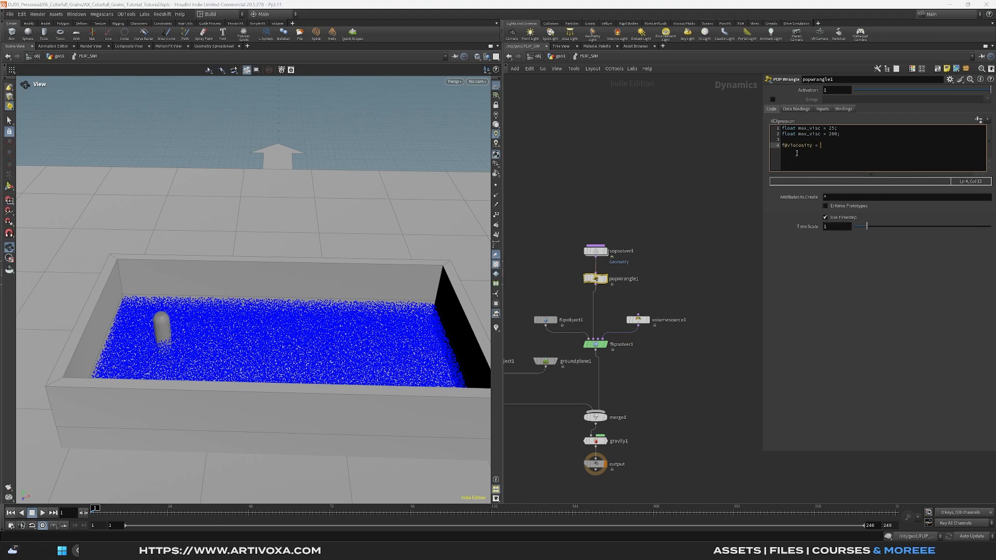
{"action": "type", "text": "erp("}
{"action": "left_click", "coordinate": [806, 129]}
{"action": "key", "text": "BackSpace"}
{"action": "key", "text": "BackSpace"}
{"action": "key", "text": "Delete"}
{"action": "type", "text": "min"}
{"action": "double_click", "coordinate": [810, 134]}
{"action": "key", "text": "ctrl+c"}
{"action": "left_click", "coordinate": [844, 149]}
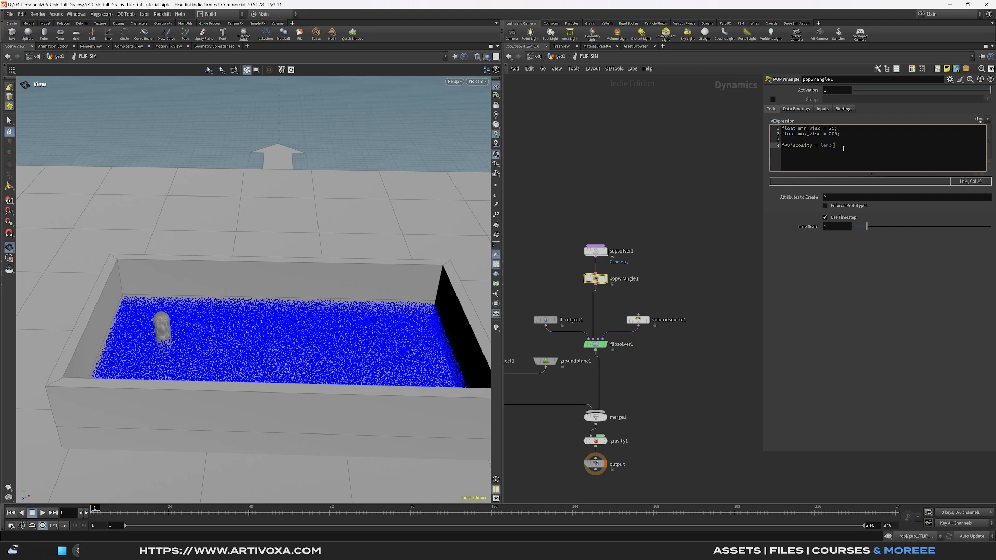
{"action": "type", "text": "max_visc,"}
{"action": "double_click", "coordinate": [808, 128]}
{"action": "key", "text": "ctrl+v"}
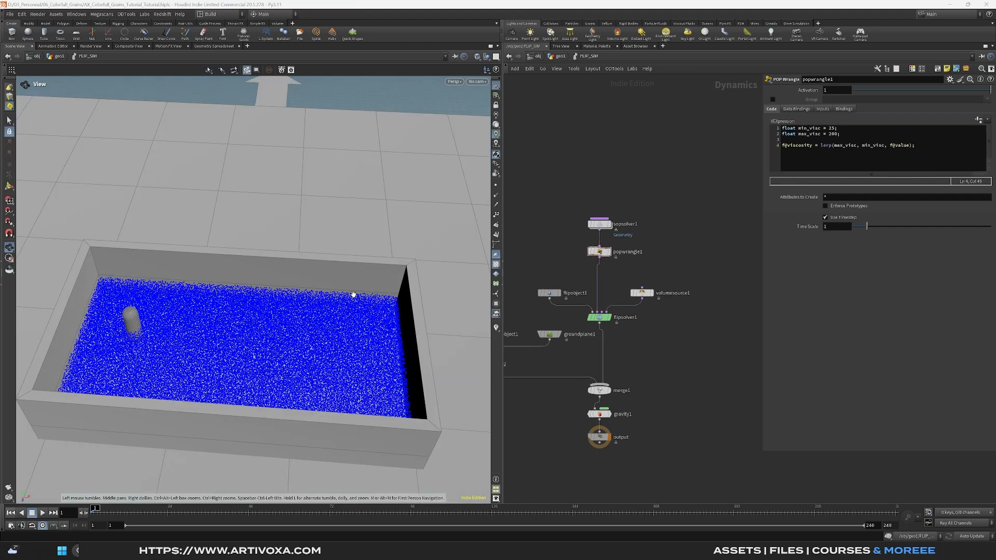
Step: Set flipobject1's Particle Separation to 0.03 and play the simulation
{"action": "left_click", "coordinate": [549, 293]}
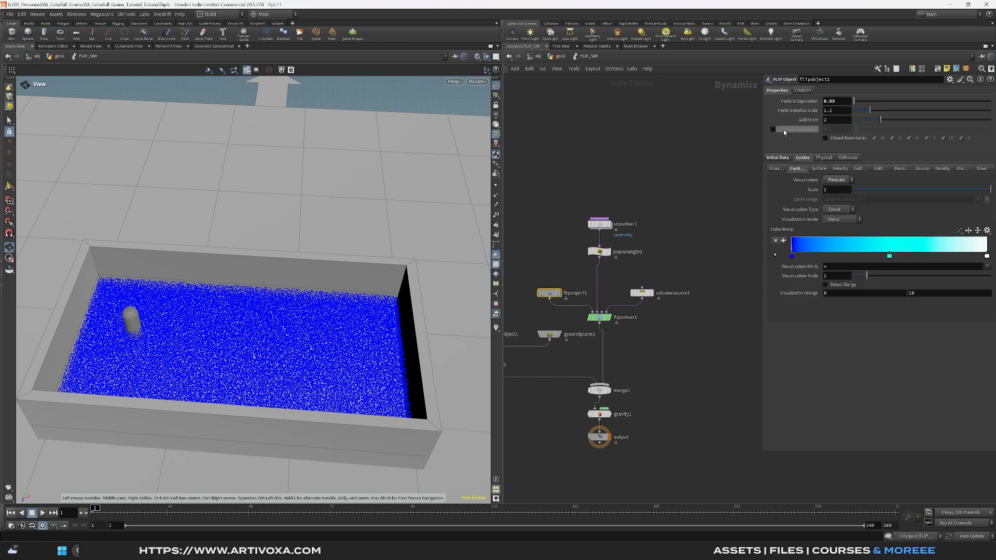
{"action": "type", "text": "3"}
{"action": "key", "text": "Return"}
{"action": "left_click_drag", "start_coordinate": [171, 368], "coordinate": [128, 396]}
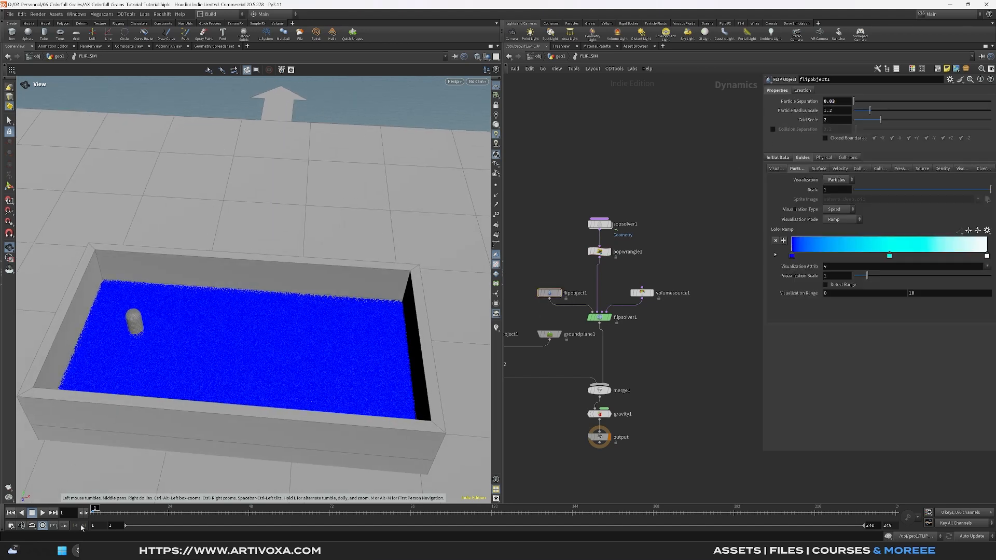
{"action": "left_click", "coordinate": [42, 513]}
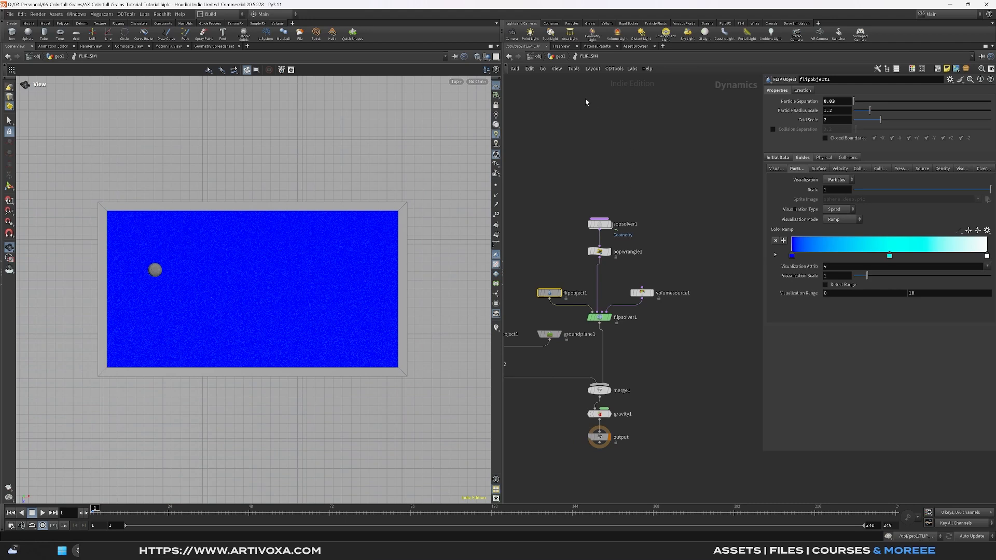
Step: Set the Curve U Position offset of pathdeform1 in geo1 to -0.005 at frame 1, and check the collider at frame 120
{"action": "left_click", "coordinate": [560, 56]}
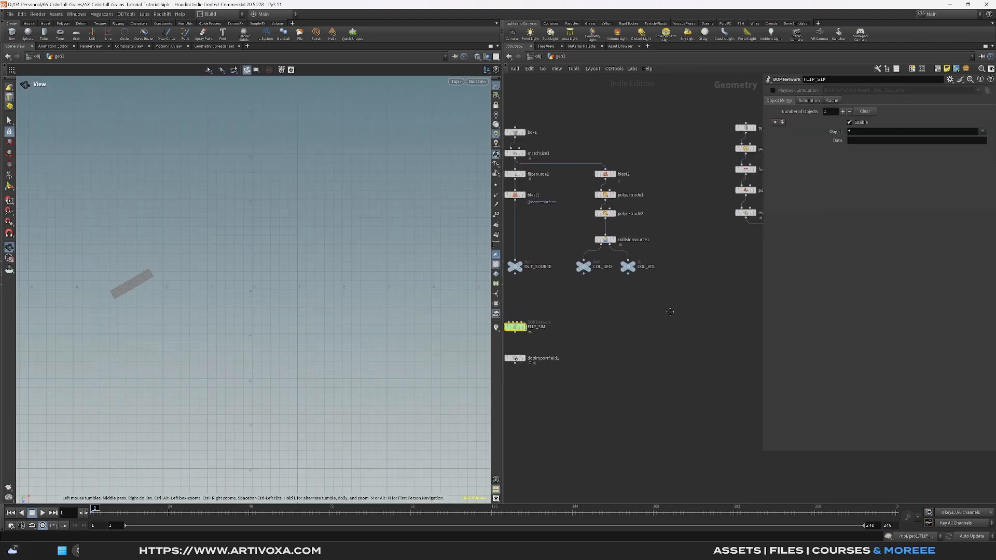
{"action": "middle_click_drag", "start_coordinate": [684, 205], "coordinate": [576, 218]}
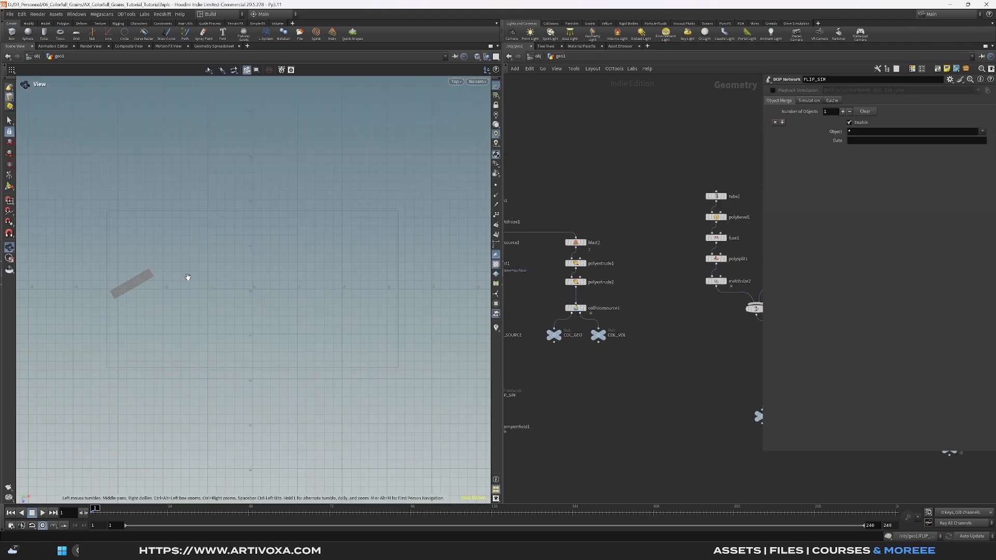
{"action": "middle_click_drag", "start_coordinate": [670, 352], "coordinate": [490, 342]}
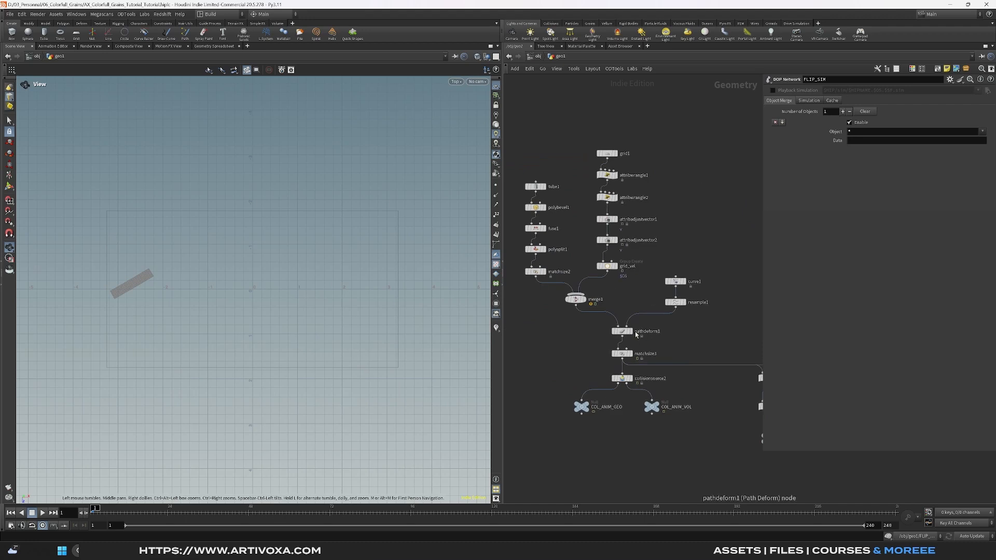
{"action": "left_click", "coordinate": [632, 335]}
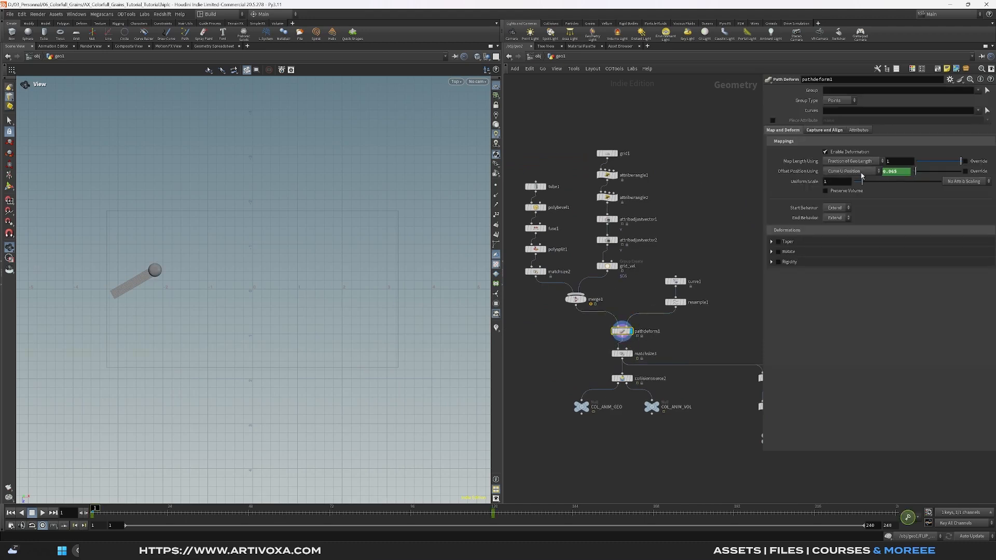
{"action": "middle_click_drag", "start_coordinate": [905, 171], "coordinate": [876, 190]}
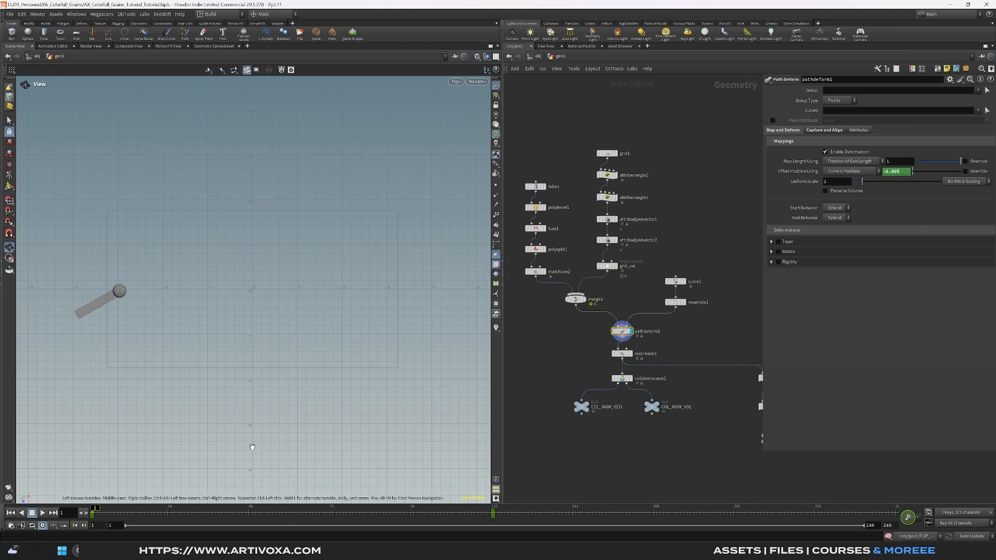
{"action": "left_click", "coordinate": [493, 512]}
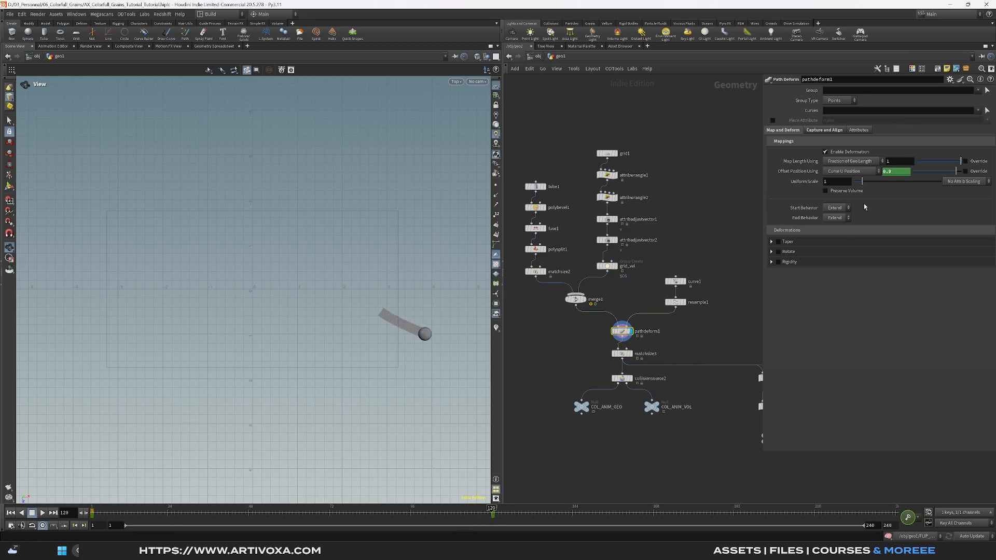
{"action": "middle_click_drag", "start_coordinate": [895, 172], "coordinate": [859, 191]}
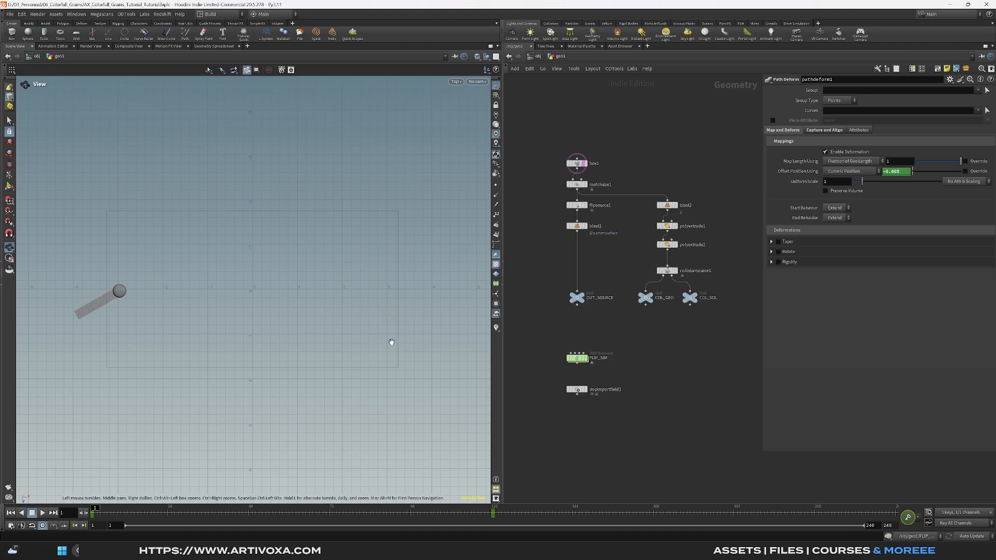
Step: Switch the viewport to perspective, enter the FLIP_SIM network and run the simulation to about frame 48
{"action": "key", "text": "space+1"}
{"action": "left_click_drag", "start_coordinate": [334, 383], "coordinate": [309, 319]}
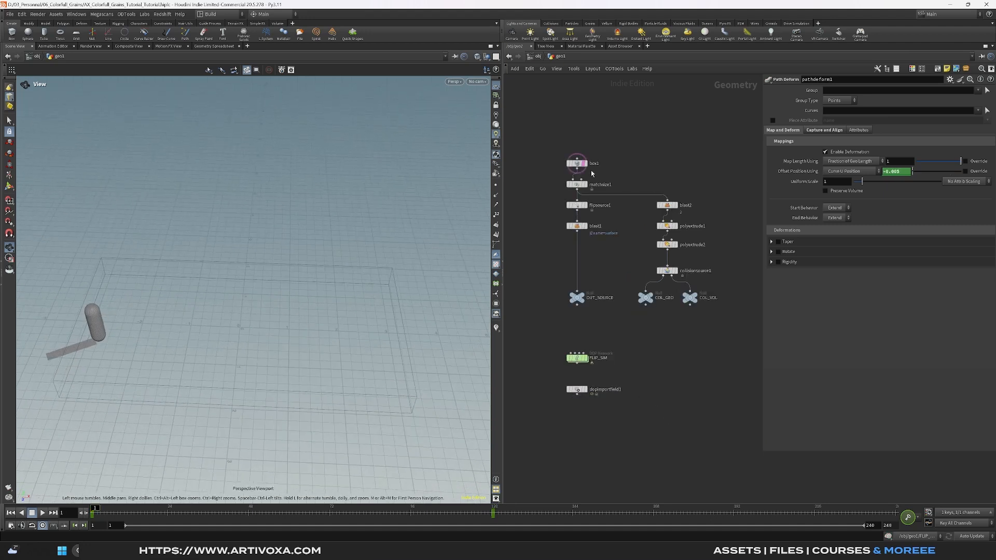
{"action": "left_click", "coordinate": [585, 164]}
{"action": "double_click", "coordinate": [576, 358]}
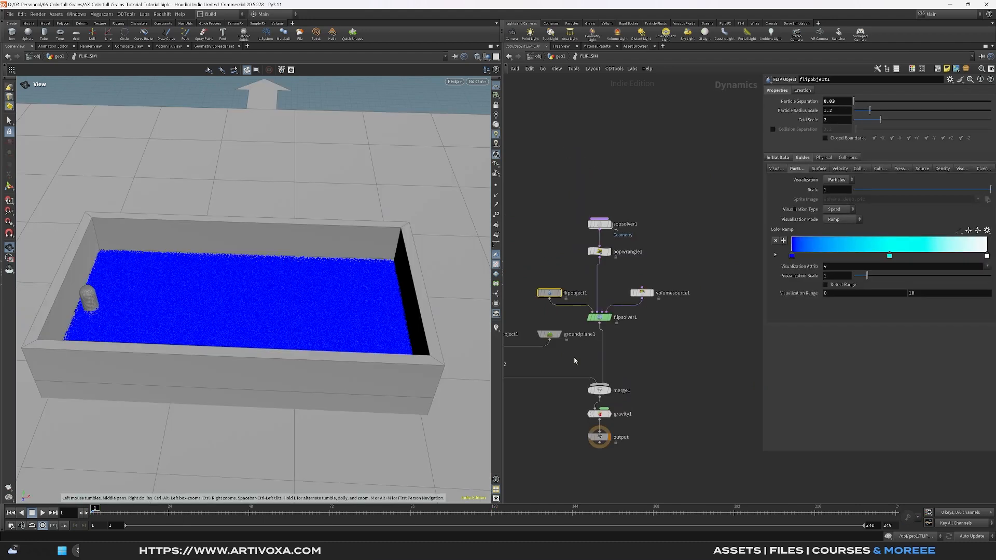
{"action": "left_click_drag", "start_coordinate": [126, 283], "coordinate": [175, 303]}
{"action": "left_click", "coordinate": [10, 14]}
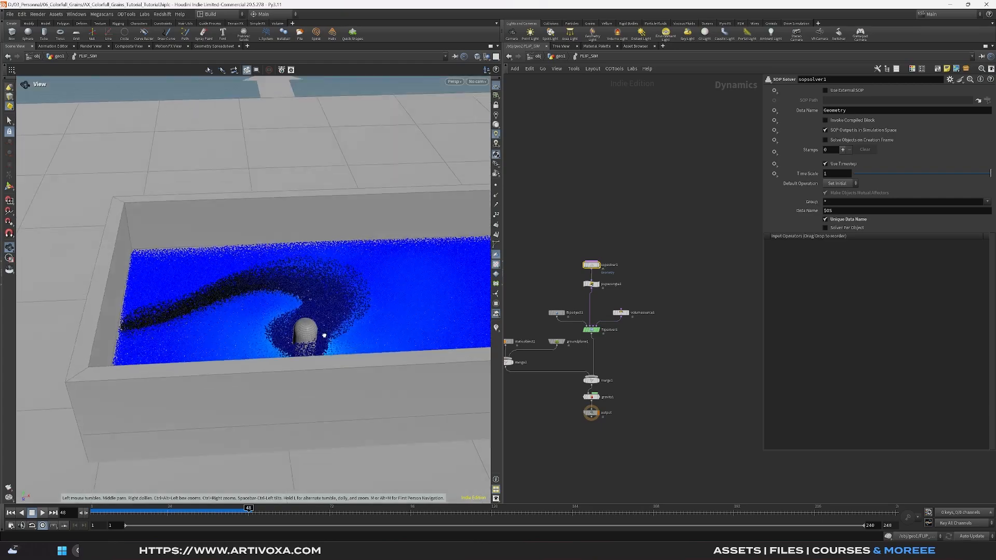
Step: Examine the particle trail around the moving collider at close range, around frame 25, and return to frame 1
{"action": "left_click_drag", "start_coordinate": [324, 335], "coordinate": [328, 296]}
{"action": "scroll", "coordinate": [327, 295], "scroll_direction": "up", "scroll_amount": 3}
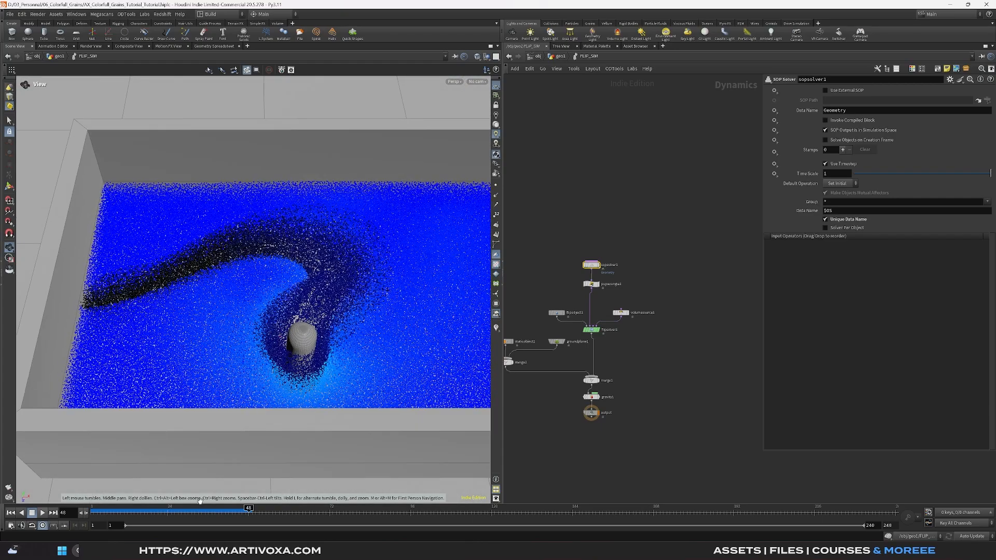
{"action": "left_click_drag", "start_coordinate": [201, 512], "coordinate": [171, 513]}
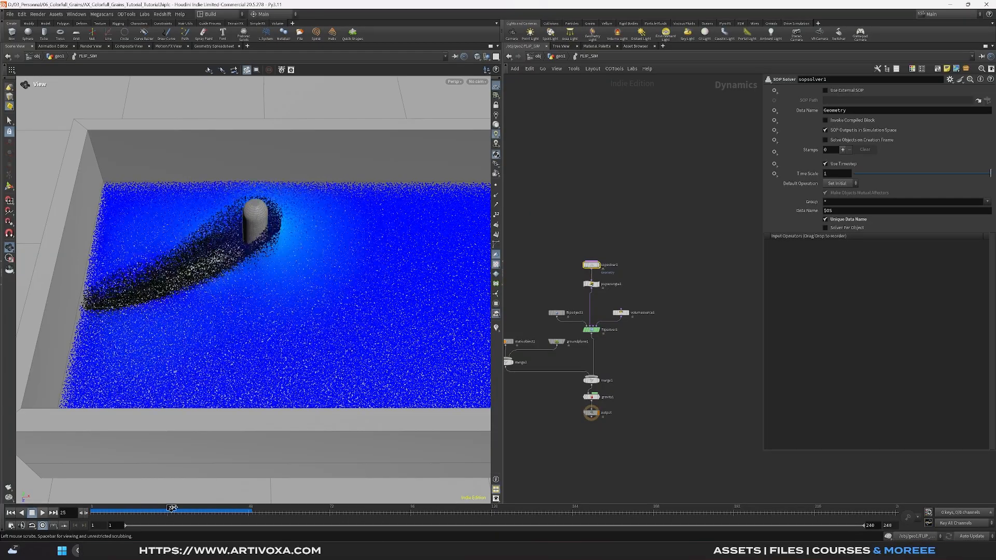
{"action": "scroll", "coordinate": [222, 261], "scroll_direction": "up", "scroll_amount": 4}
{"action": "left_click_drag", "start_coordinate": [222, 261], "coordinate": [131, 222]}
{"action": "left_click_drag", "start_coordinate": [199, 225], "coordinate": [265, 302]}
{"action": "scroll", "coordinate": [265, 303], "scroll_direction": "down", "scroll_amount": 4}
{"action": "left_click_drag", "start_coordinate": [172, 512], "coordinate": [95, 511]}
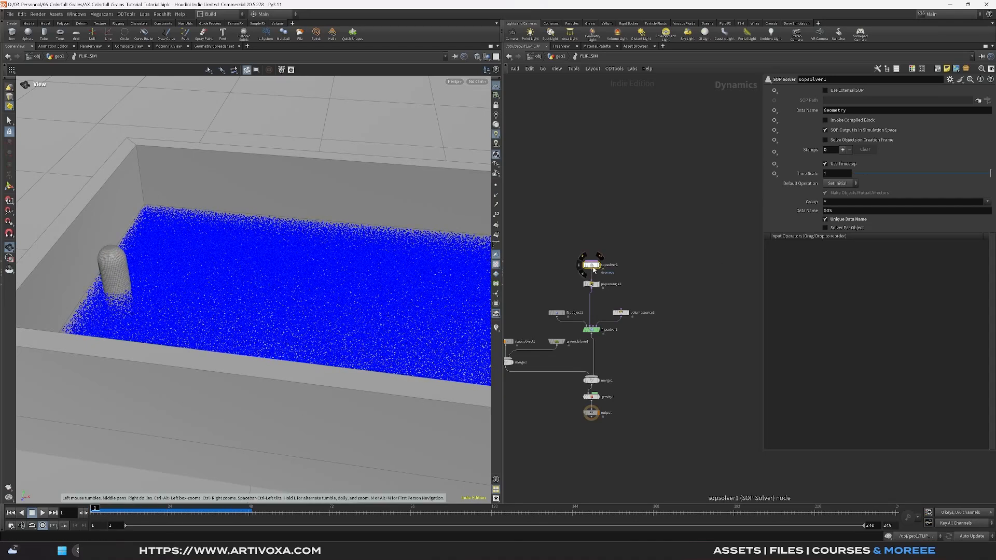
Step: Review the velocity multiplier in attribwrangle1 inside sopsolver1 and return to the FLIP_SIM network
{"action": "double_click", "coordinate": [591, 265]}
{"action": "left_click", "coordinate": [657, 304]}
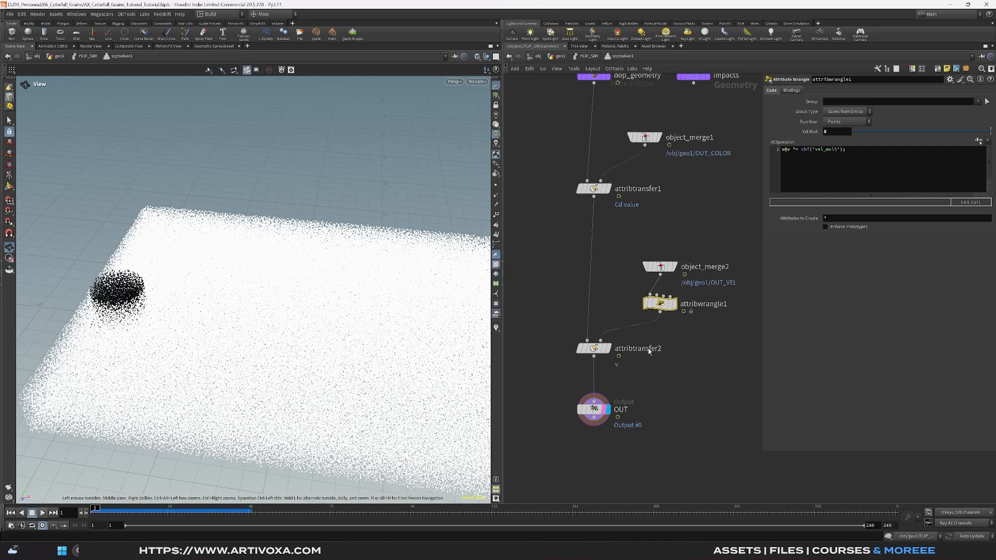
{"action": "key", "text": "u"}
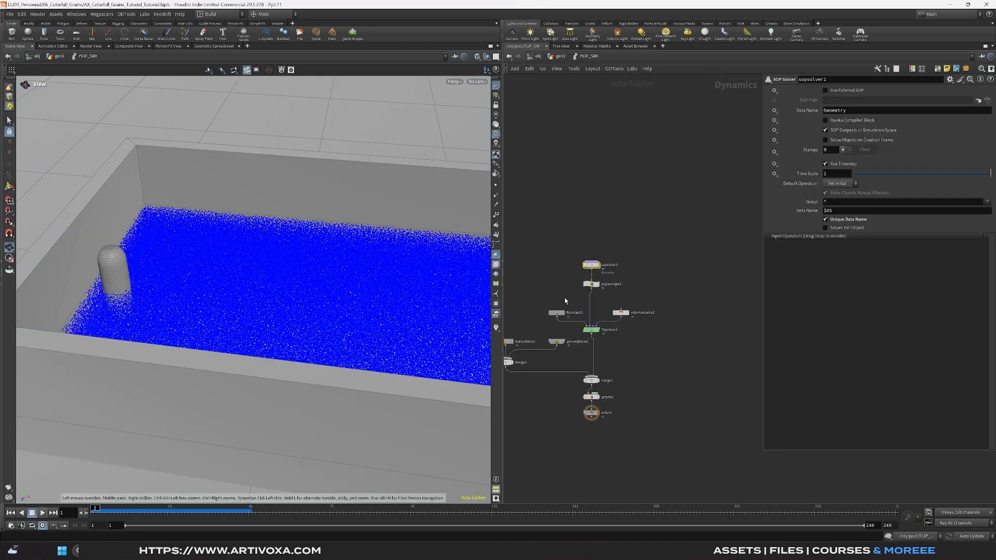
Step: Set the Particle Separation of flipobject1 to 0.008
{"action": "left_click", "coordinate": [556, 313]}
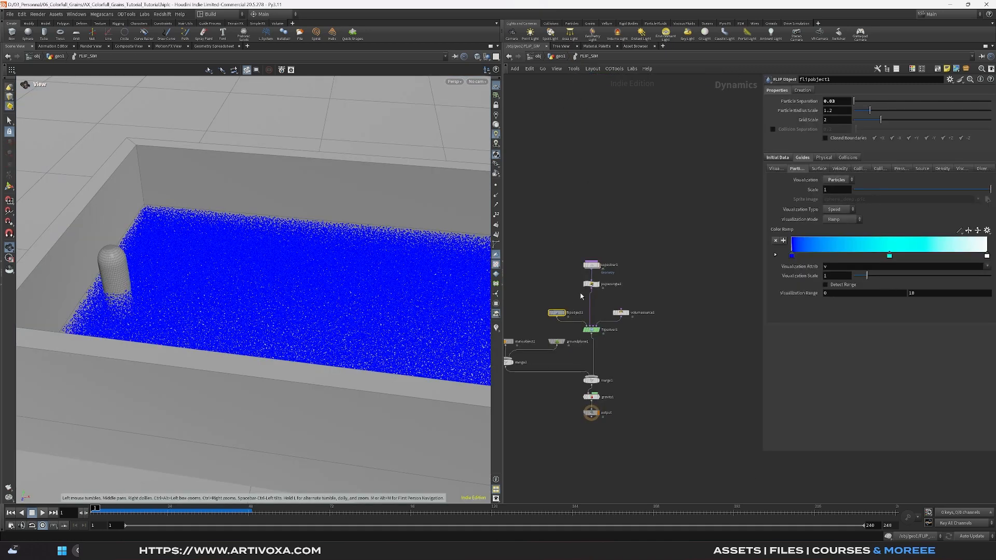
{"action": "left_click", "coordinate": [835, 104]}
{"action": "type", "text": "8"}
{"action": "key", "text": "Return"}
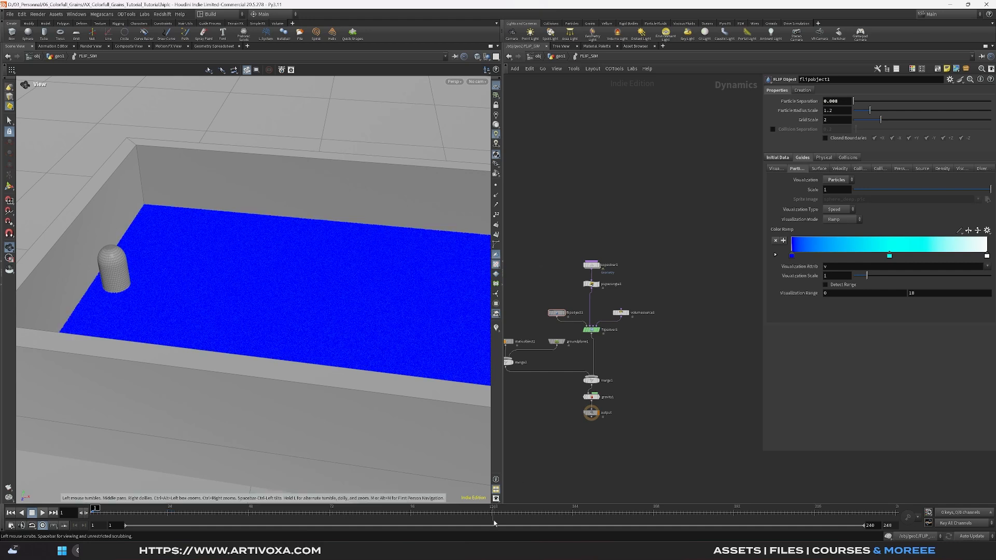
Step: Display dopimportfield1 in geo1 and add a File Cache node named fluid_animation below it
{"action": "left_click", "coordinate": [560, 56]}
{"action": "scroll", "coordinate": [584, 274], "scroll_direction": "up", "scroll_amount": 3}
{"action": "left_click", "coordinate": [584, 281]}
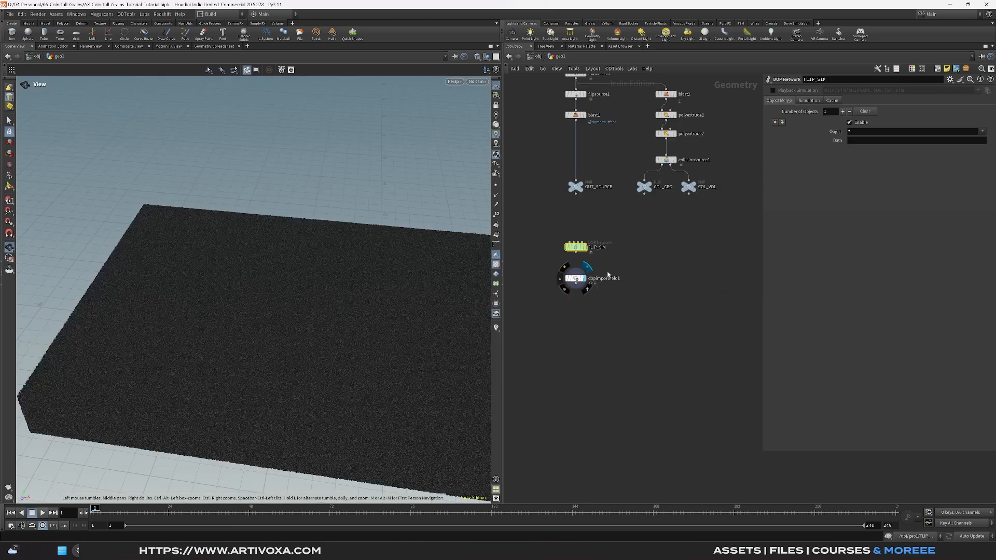
{"action": "key", "text": "Tab"}
{"action": "type", "text": "filec"}
{"action": "key", "text": "Return"}
{"action": "left_click", "coordinate": [577, 306]}
{"action": "double_click", "coordinate": [598, 307]}
{"action": "type", "text": "fluid_cac"}
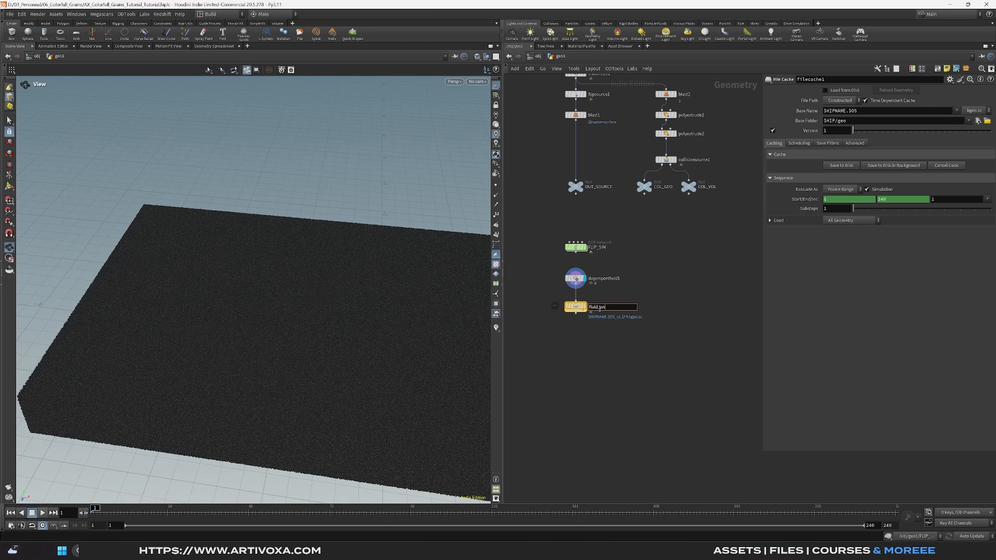
{"action": "key", "text": "Return"}
Step: Set the File Path mode of fluid_animation to Explicit and its geometry file to $HIP/cache/$OS/$HIPNAME.$OS.$F.bgeo.sc
{"action": "left_click", "coordinate": [841, 100]}
{"action": "left_click", "coordinate": [846, 110]}
{"action": "key", "text": "BackSpace"}
{"action": "key", "text": "BackSpace"}
{"action": "key", "text": "BackSpace"}
{"action": "type", "text": "cache/$OS"}
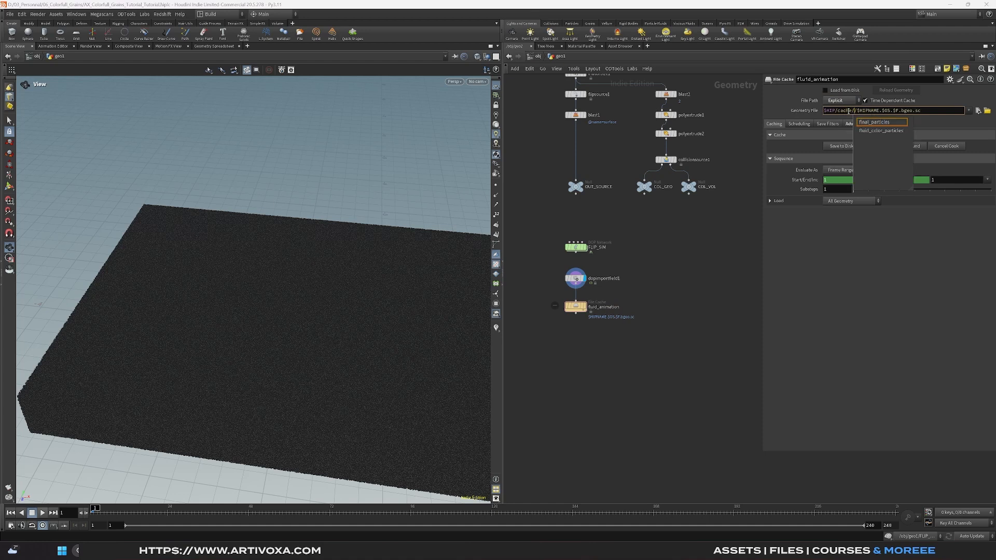
{"action": "key", "text": "Return"}
Step: Delete the channel on the cache's end frame and set the end frame to 120
{"action": "right_click", "coordinate": [901, 180]}
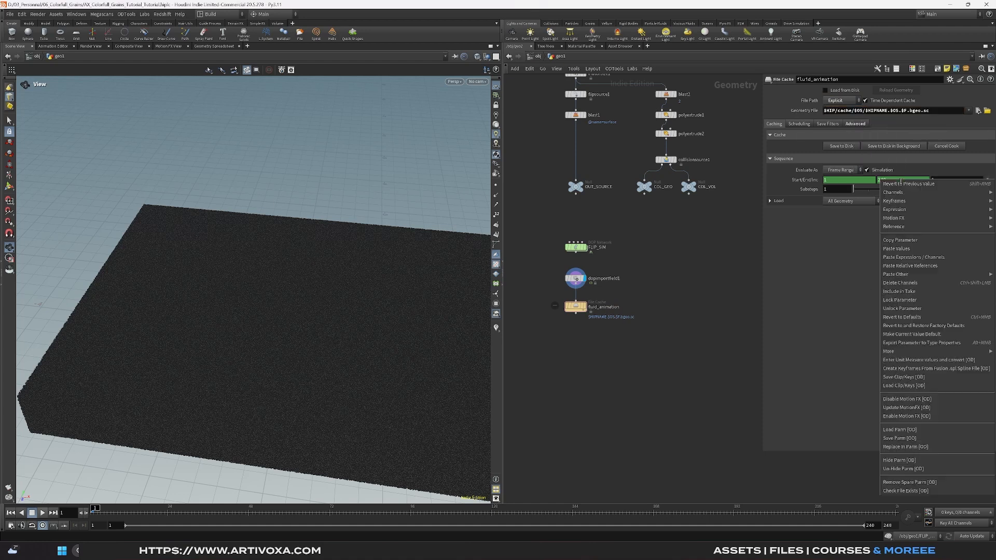
{"action": "left_click", "coordinate": [903, 282]}
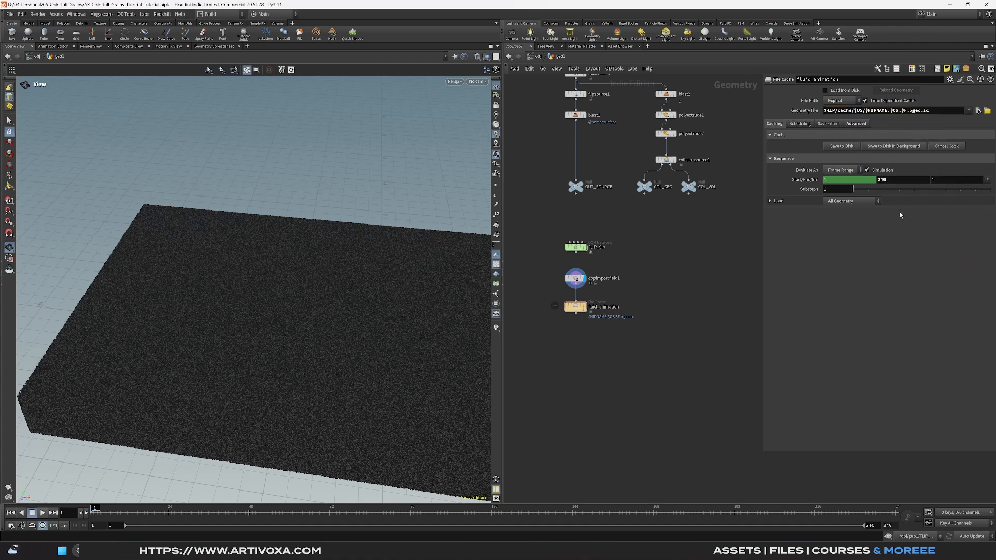
{"action": "type", "text": "120"}
{"action": "key", "text": "Return"}
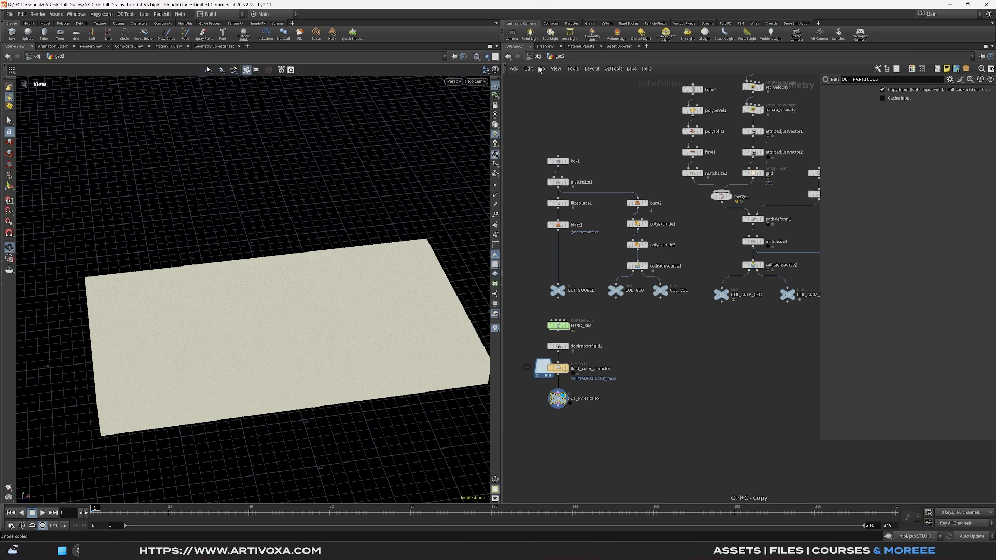
Step: Create a Geometry object at the obj level and name it RNDR_PARTICLES_TUTORIAL, placing it below RNDR_PARTICLES
{"action": "key", "text": "u"}
{"action": "key", "text": "Tab"}
{"action": "type", "text": "geo"}
{"action": "key", "text": "Return"}
{"action": "left_click", "coordinate": [646, 304]}
{"action": "left_click", "coordinate": [660, 249]}
{"action": "left_click_drag", "start_coordinate": [648, 303], "coordinate": [643, 298]}
{"action": "left_click", "coordinate": [668, 298]}
{"action": "type", "text": "RNDR_PARTICLES_"}
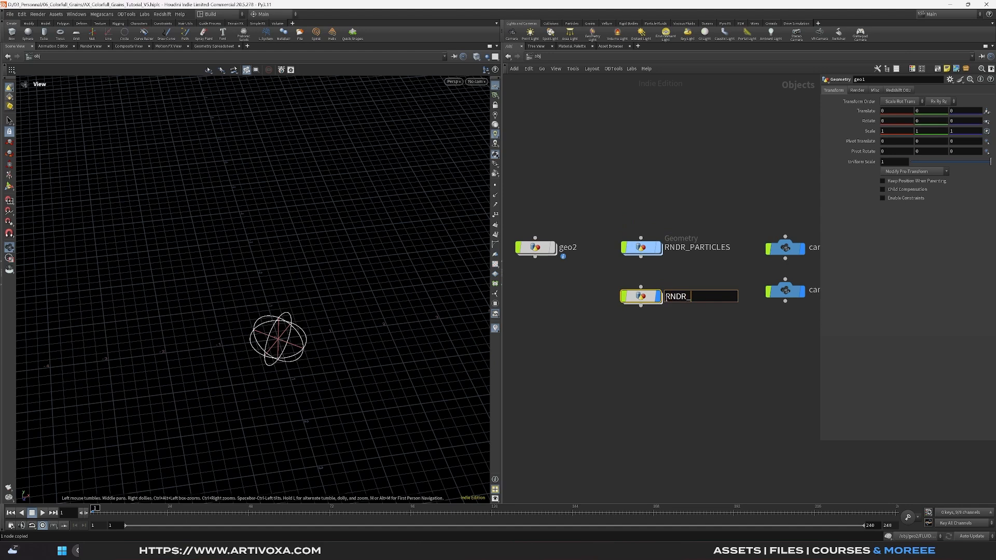
{"action": "type", "text": "TUTORIAL"}
{"action": "key", "text": "Return"}
Step: Inside RNDR_PARTICLES_TUTORIAL, add an Object Merge that brings in /obj/geo2/OUT_PARTICLES
{"action": "double_click", "coordinate": [651, 304]}
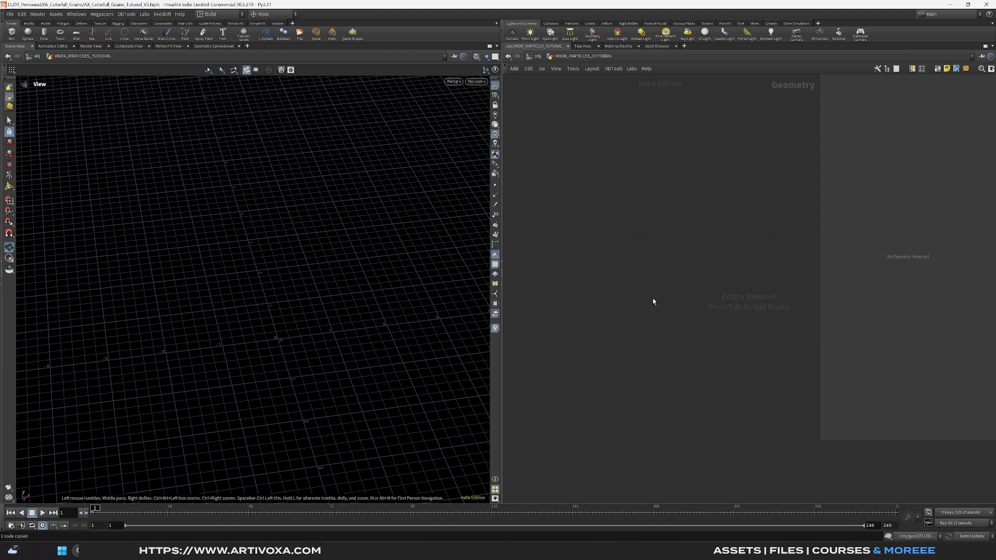
{"action": "key", "text": "Tab"}
{"action": "mouse_move", "coordinate": [669, 311]}
{"action": "left_click", "coordinate": [726, 311]}
{"action": "left_click", "coordinate": [653, 301]}
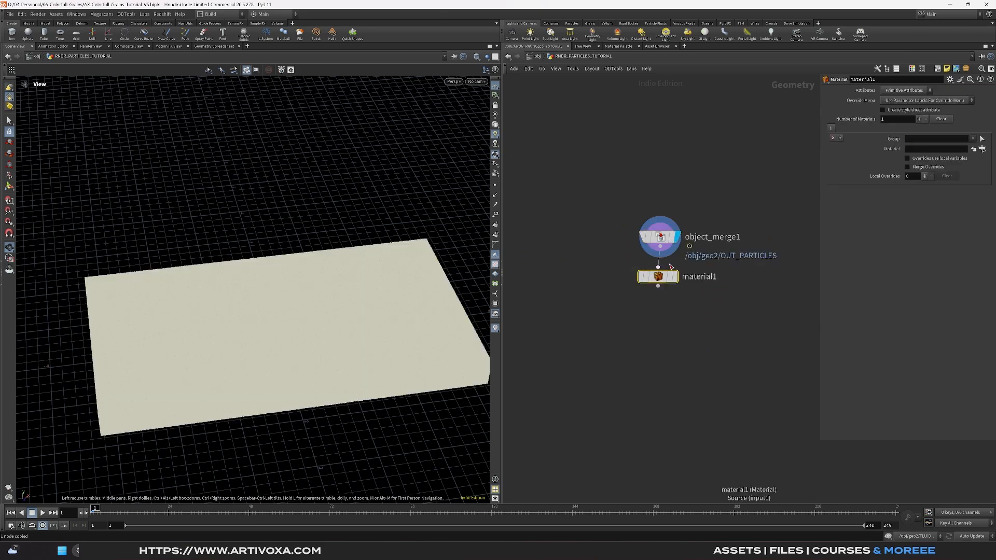
Step: Add a Material node connected below object_merge1
{"action": "key", "text": "Tab"}
{"action": "type", "text": "mater"}
{"action": "key", "text": "Return"}
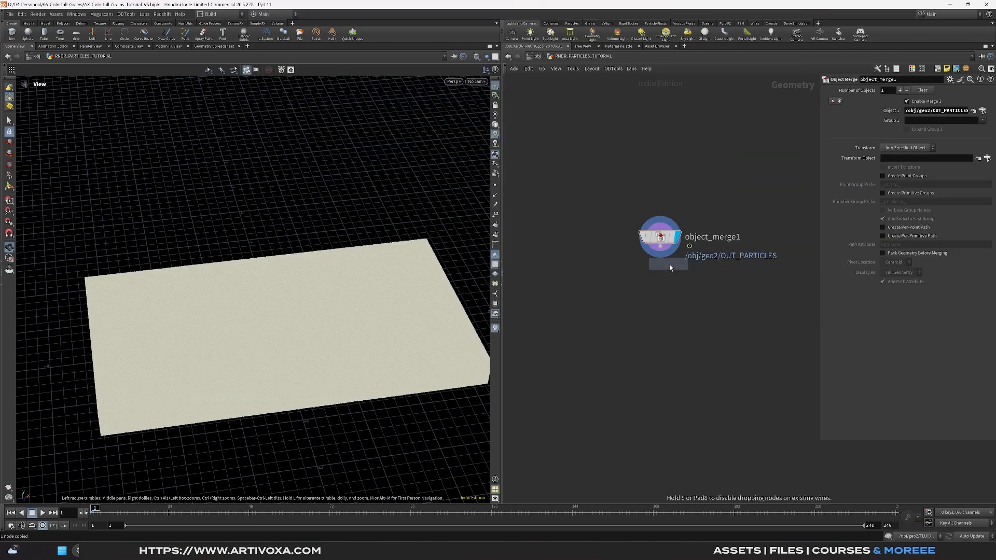
{"action": "left_click", "coordinate": [661, 299]}
Step: Add a Null below material1, set it as the displayed node and rename it OUT_PARTICLES
{"action": "left_click", "coordinate": [661, 307]}
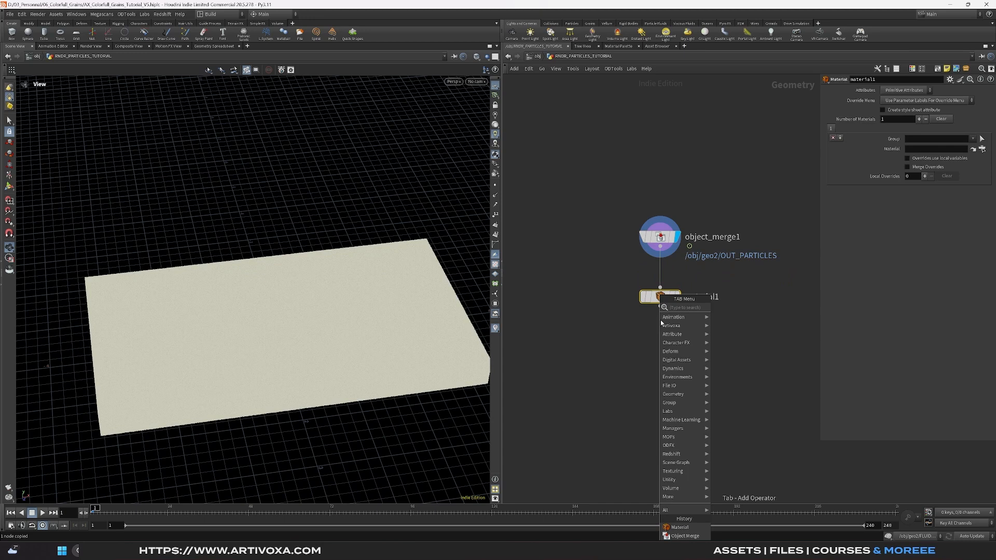
{"action": "type", "text": "null"}
{"action": "key", "text": "Return"}
{"action": "left_click", "coordinate": [660, 340]}
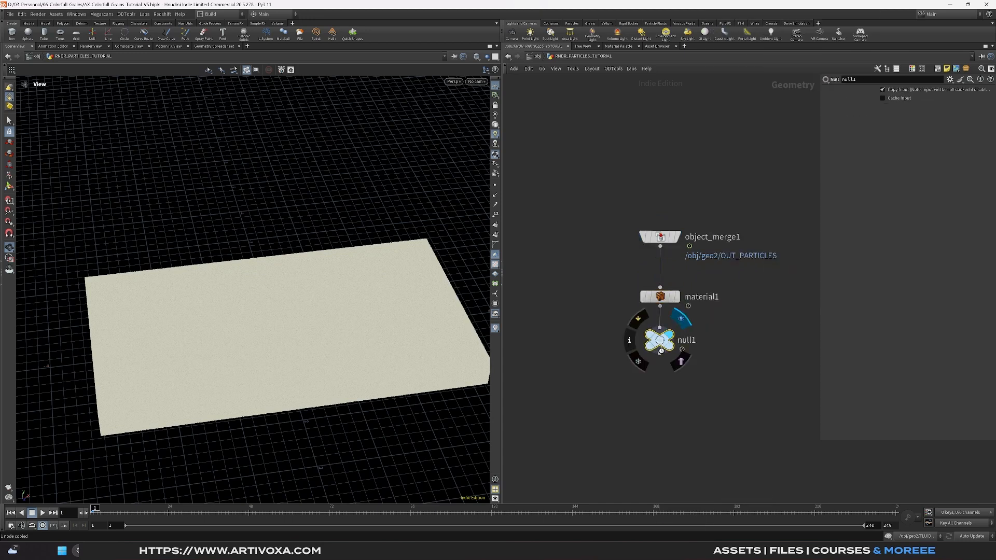
{"action": "left_click_drag", "start_coordinate": [669, 340], "coordinate": [669, 350]}
{"action": "double_click", "coordinate": [684, 353]}
{"action": "type", "text": "OUT_PARTICLES"}
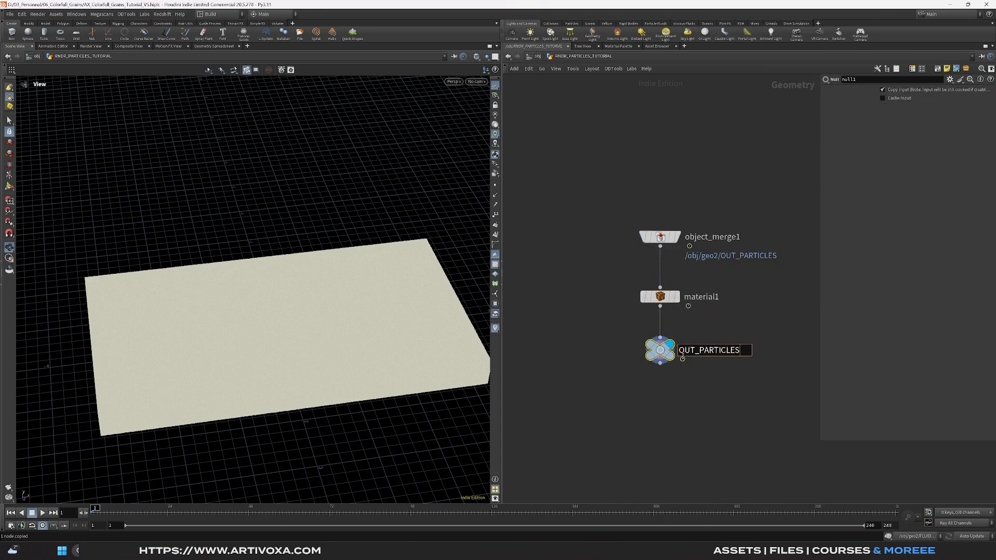
{"action": "key", "text": "Return"}
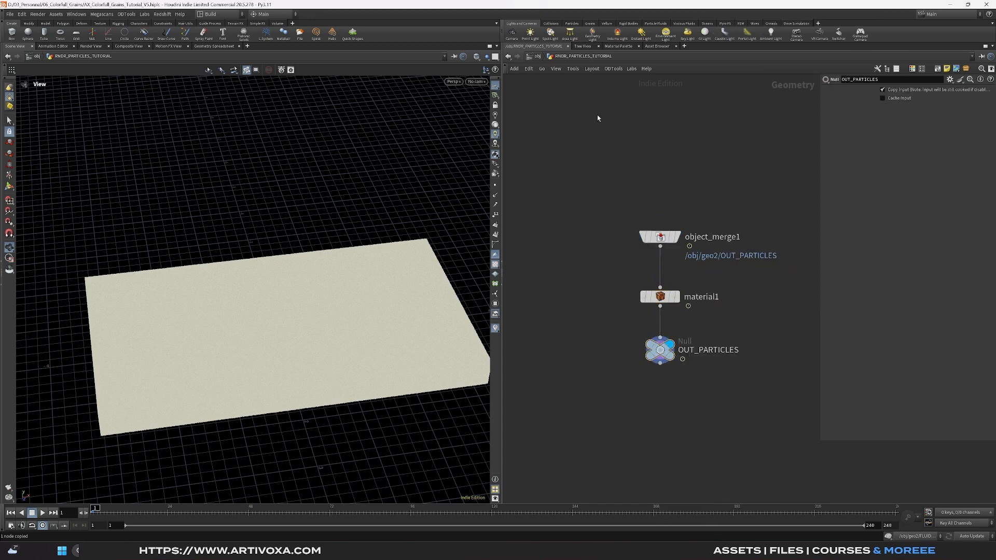
Step: At the obj level, enable Render Object as Particles in the Redshift particle settings of RNDR_PARTICLES_TUTORIAL
{"action": "key", "text": "u"}
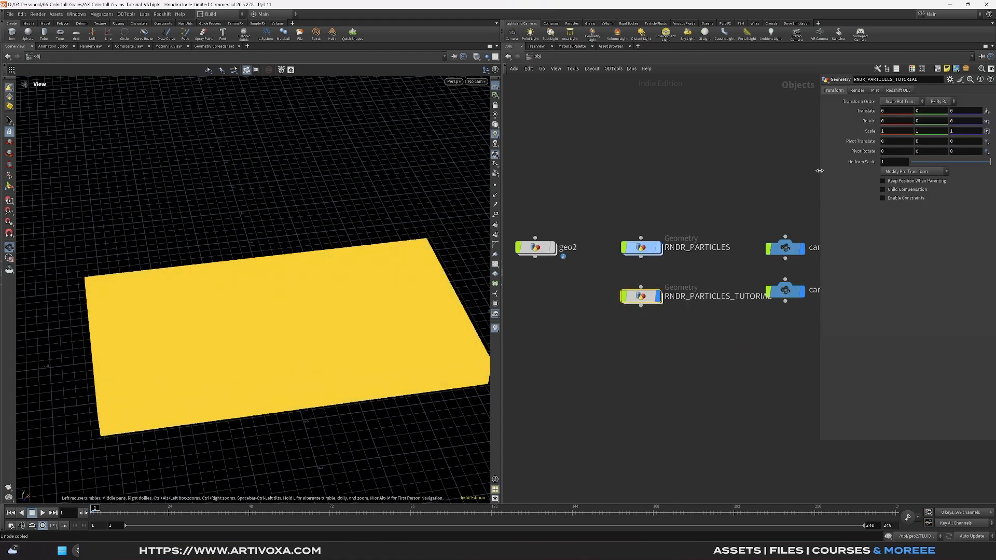
{"action": "left_click_drag", "start_coordinate": [818, 171], "coordinate": [751, 145]}
{"action": "left_click", "coordinate": [802, 92]}
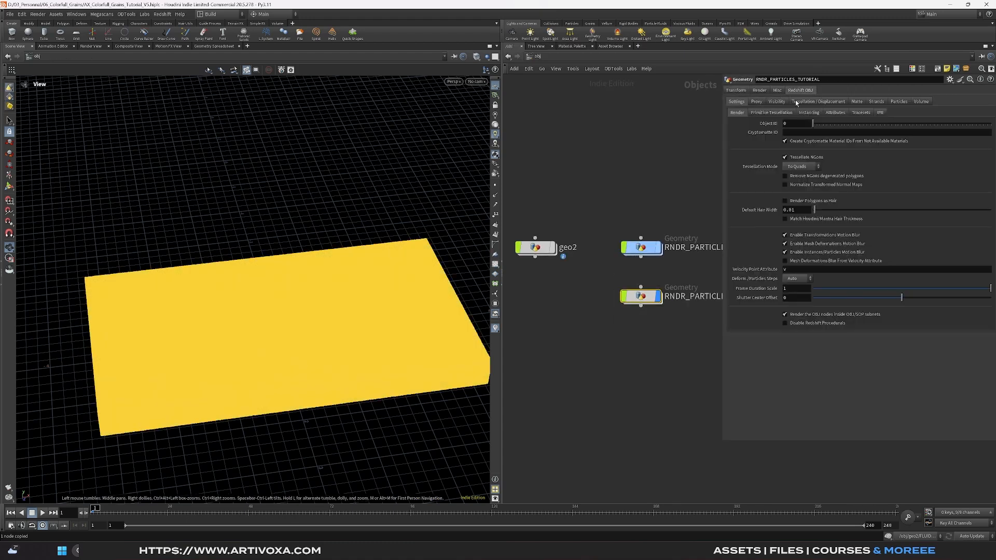
{"action": "left_click", "coordinate": [162, 14]}
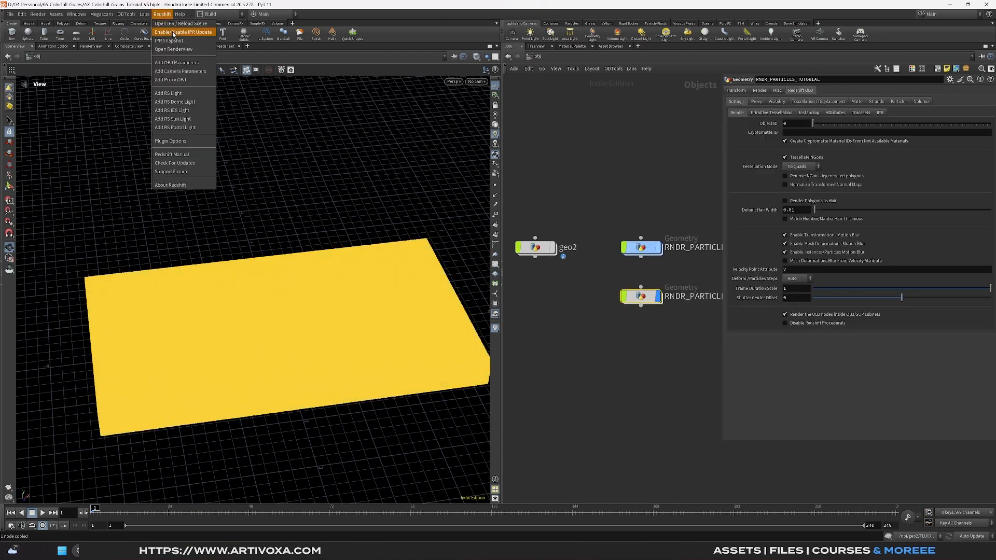
{"action": "left_click", "coordinate": [157, 14]}
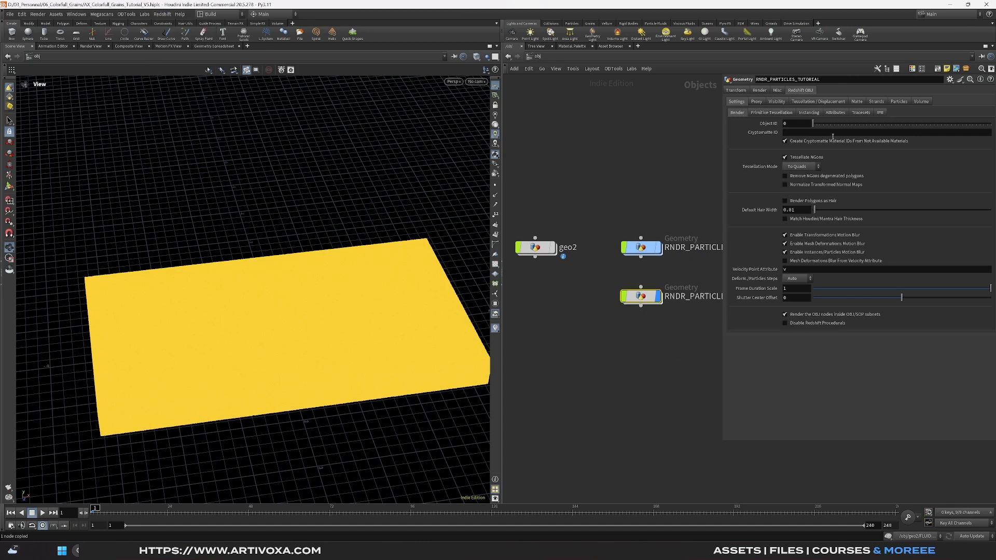
{"action": "left_click", "coordinate": [900, 101]}
{"action": "left_click", "coordinate": [785, 120]}
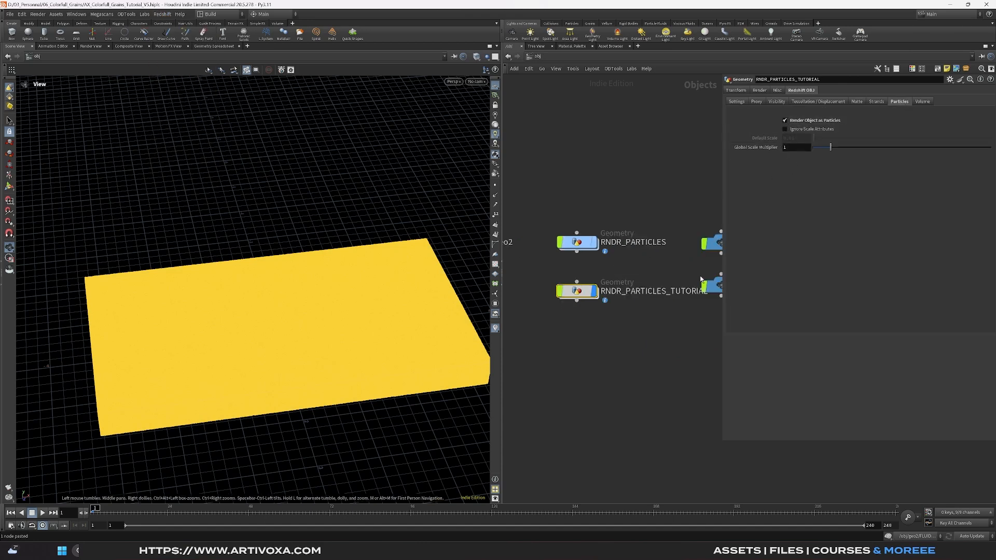
Step: Inside RNDR_PARTICLES_TUTORIAL, paste the pscale Attribute Adjust Float node, wire it between object_merge1 and material1, and lay out the network
{"action": "double_click", "coordinate": [577, 291]}
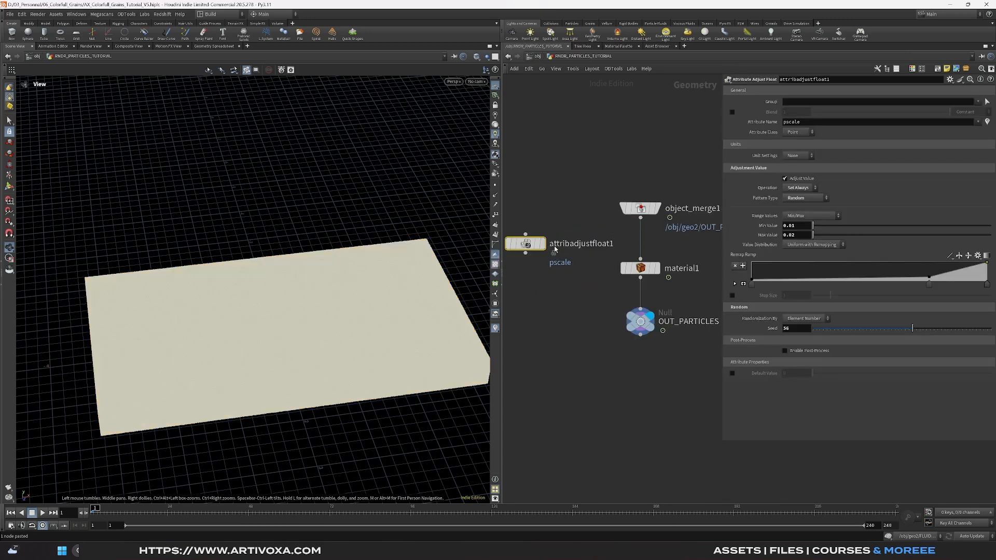
{"action": "middle_click_drag", "start_coordinate": [567, 232], "coordinate": [578, 236]}
{"action": "left_click_drag", "start_coordinate": [651, 222], "coordinate": [537, 238]}
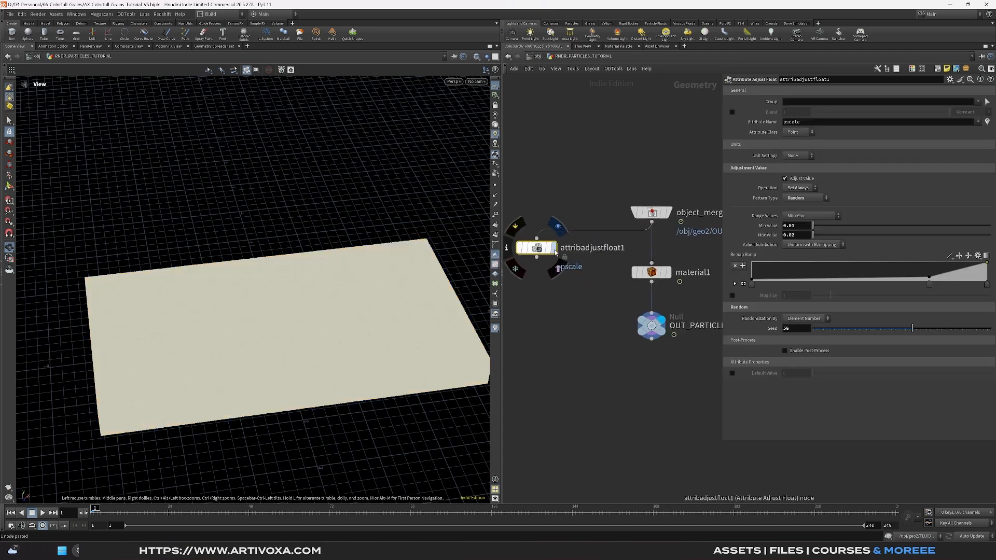
{"action": "left_click_drag", "start_coordinate": [638, 367], "coordinate": [654, 276]}
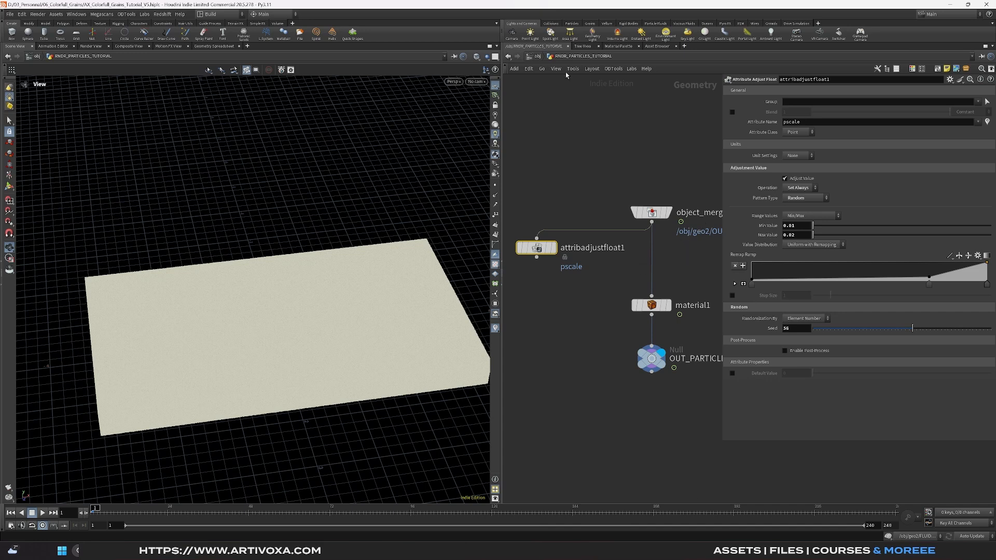
{"action": "left_click_drag", "start_coordinate": [537, 257], "coordinate": [652, 296]}
{"action": "key", "text": "l"}
Step: Paste the Attribute Wrangle multiplying pscale by a 0.35 mult channel, insert it between attribadjustfloat1 and material1, and lay out the nodes
{"action": "key", "text": "ctrl+v"}
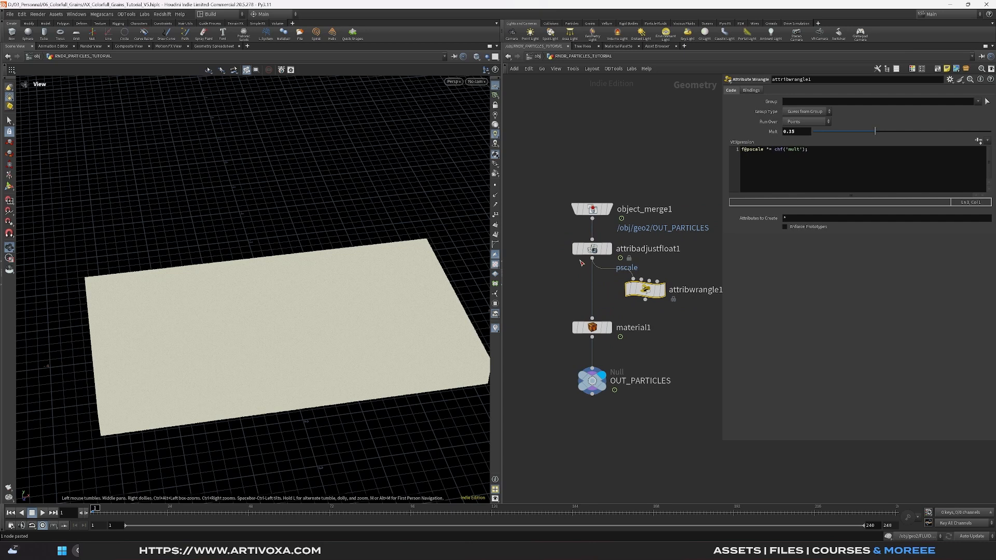
{"action": "middle_click_drag", "start_coordinate": [704, 322], "coordinate": [687, 317]}
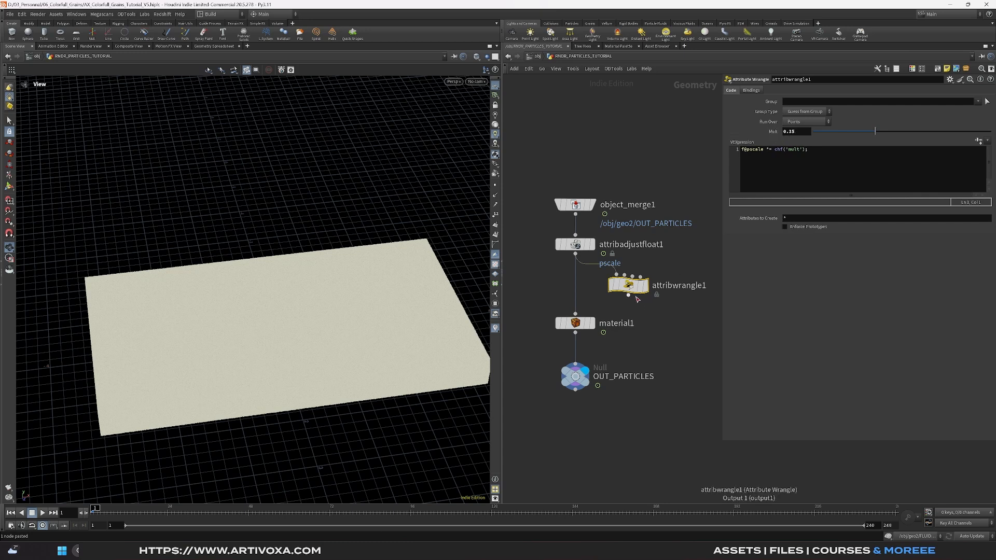
{"action": "left_click_drag", "start_coordinate": [636, 286], "coordinate": [582, 287]}
{"action": "left_click_drag", "start_coordinate": [578, 426], "coordinate": [618, 172]}
{"action": "key", "text": "l"}
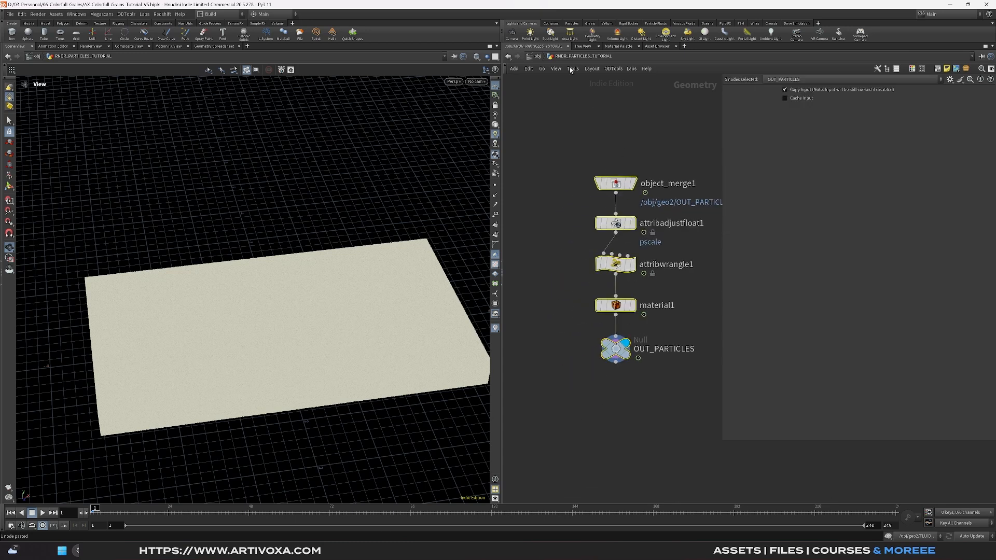
Step: Return to the obj level and examine the cameras and the light settings of rslightdome2
{"action": "left_click", "coordinate": [541, 57]}
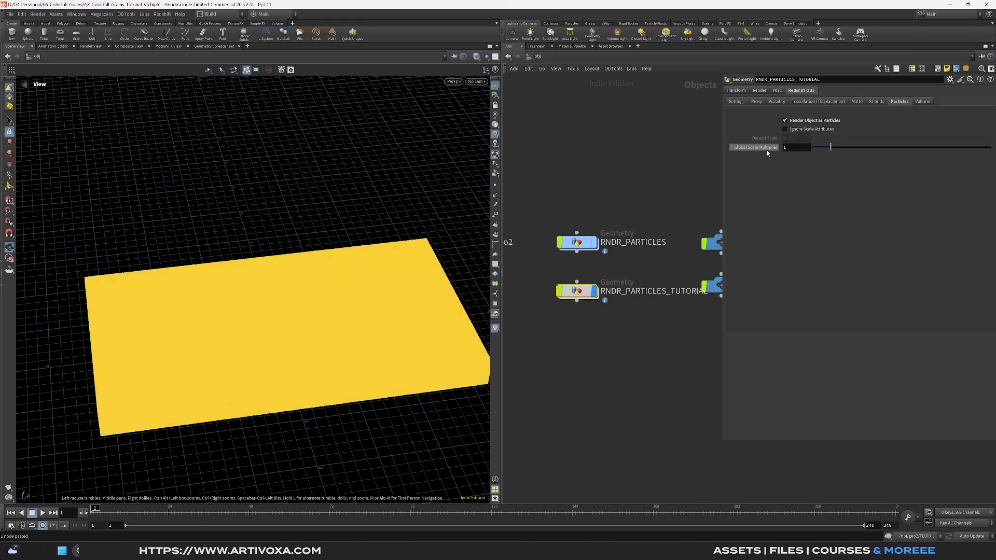
{"action": "middle_click_drag", "start_coordinate": [659, 201], "coordinate": [544, 189]}
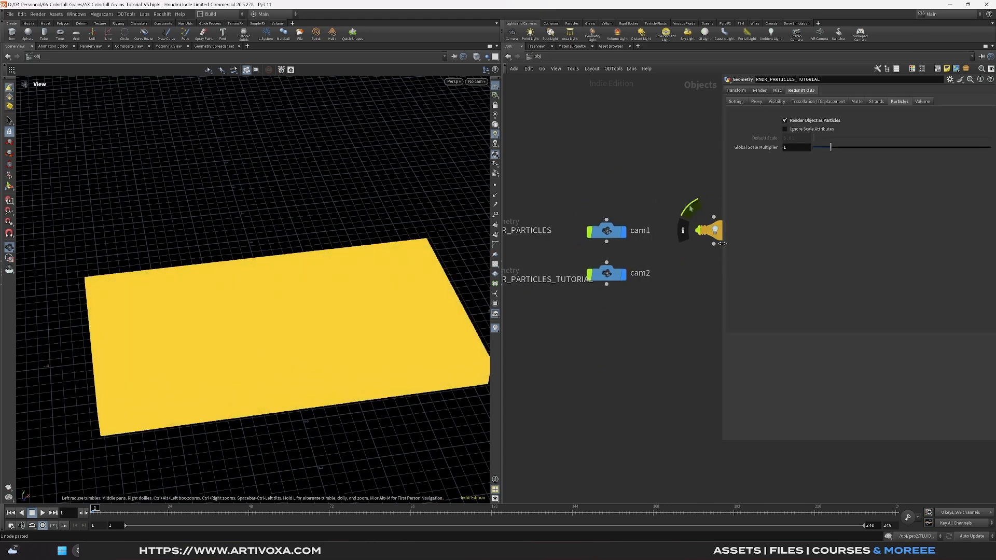
{"action": "left_click_drag", "start_coordinate": [723, 246], "coordinate": [815, 248]}
{"action": "middle_click_drag", "start_coordinate": [742, 263], "coordinate": [710, 268]}
{"action": "left_click", "coordinate": [681, 235]}
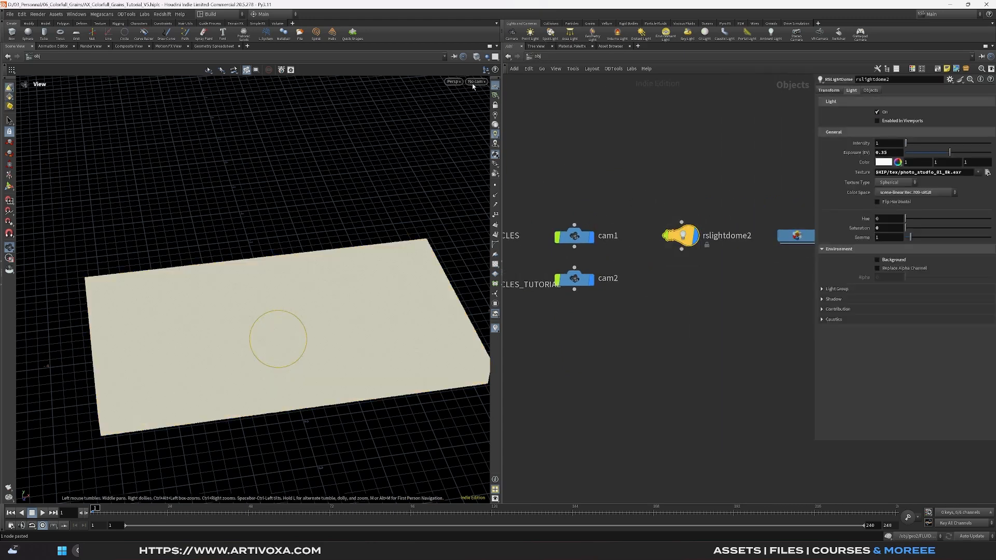
Step: Move the timeline to frame 96, check the view through cam2, look through cam1, and bring the Redshift RenderView window into view
{"action": "left_click_drag", "start_coordinate": [333, 325], "coordinate": [306, 415]}
{"action": "left_click", "coordinate": [275, 514]}
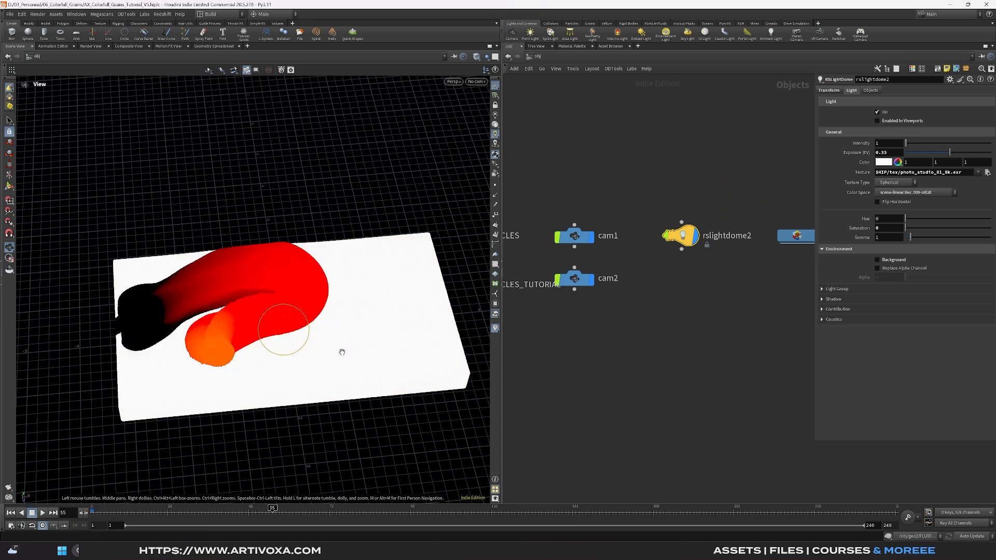
{"action": "left_click", "coordinate": [411, 520]}
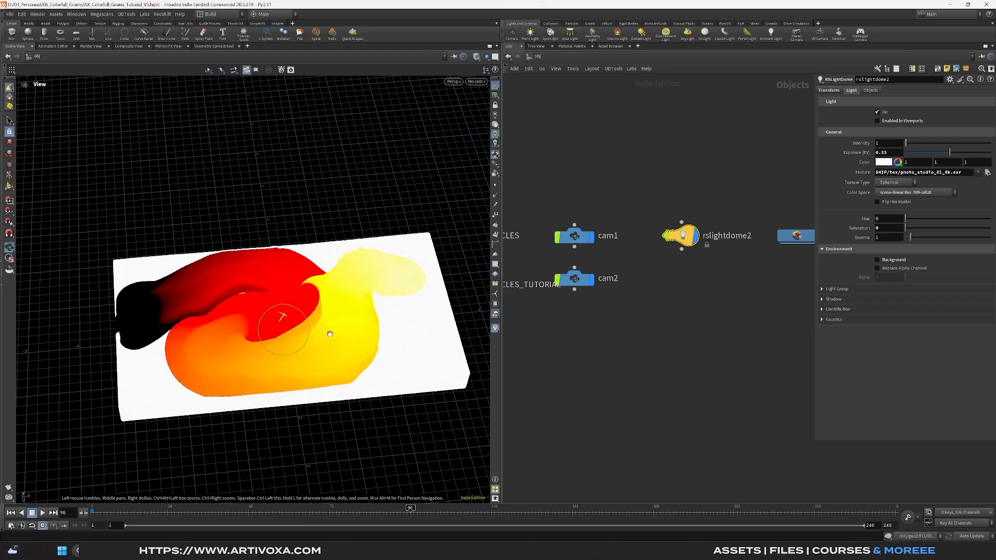
{"action": "left_click", "coordinate": [476, 81]}
{"action": "left_click", "coordinate": [491, 130]}
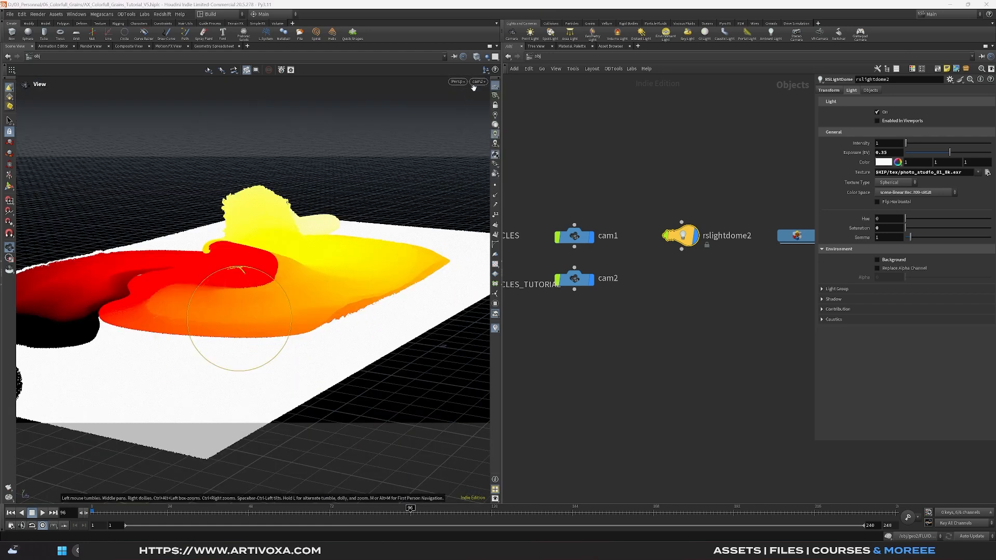
{"action": "left_click", "coordinate": [477, 83]}
{"action": "left_click", "coordinate": [487, 120]}
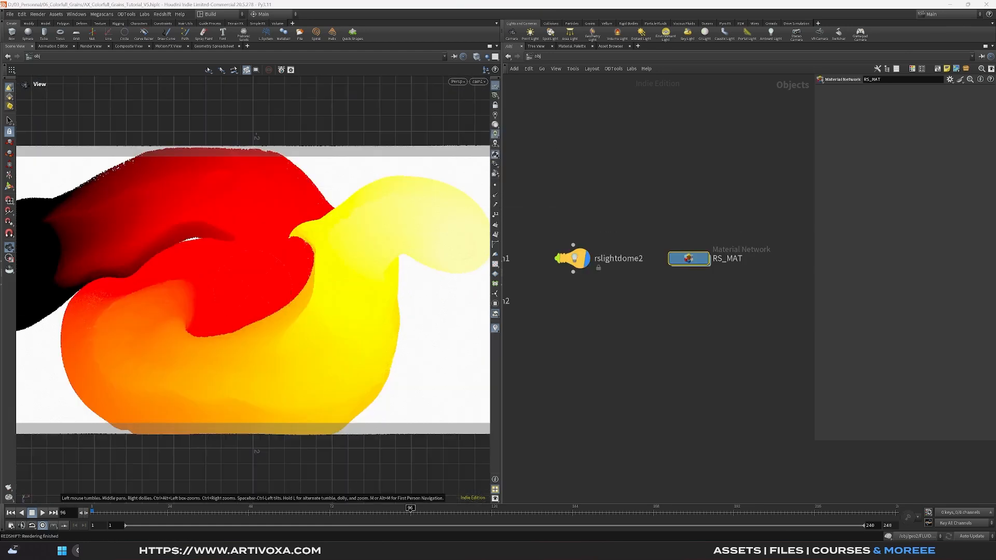
{"action": "left_click_drag", "start_coordinate": [1, 130], "coordinate": [436, 78]}
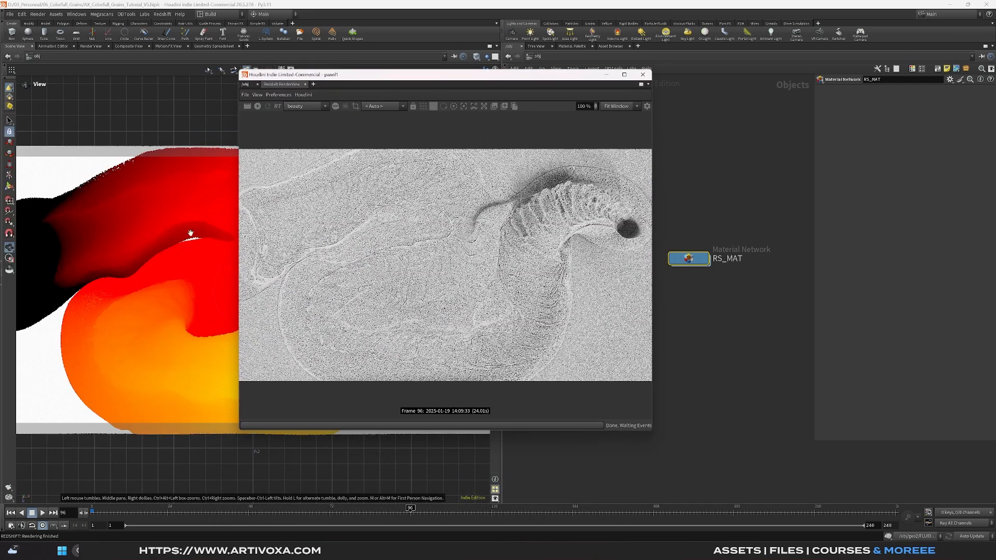
Step: Inside the RS_MAT material network, add an RS Material Builder and name it particles_tutorial
{"action": "left_click", "coordinate": [684, 341]}
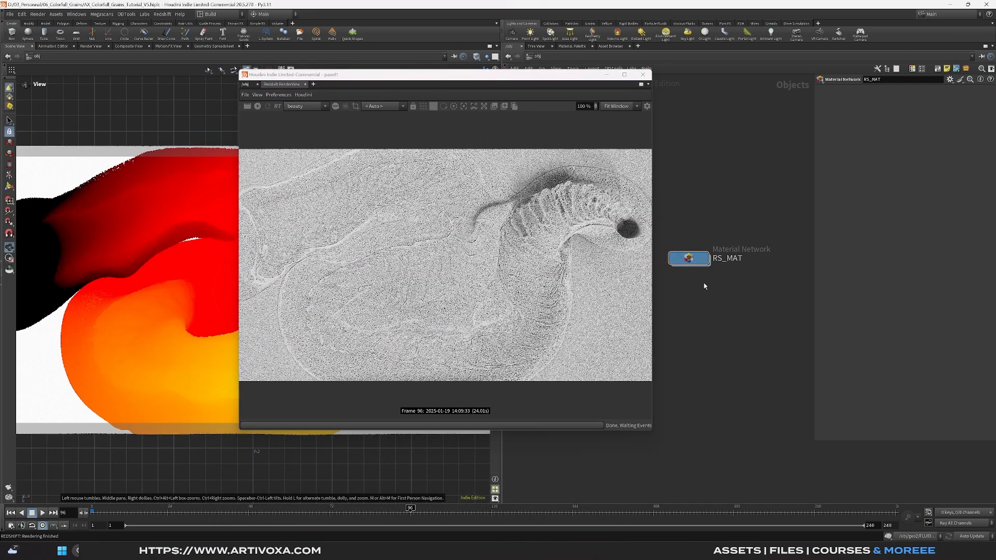
{"action": "double_click", "coordinate": [690, 258]}
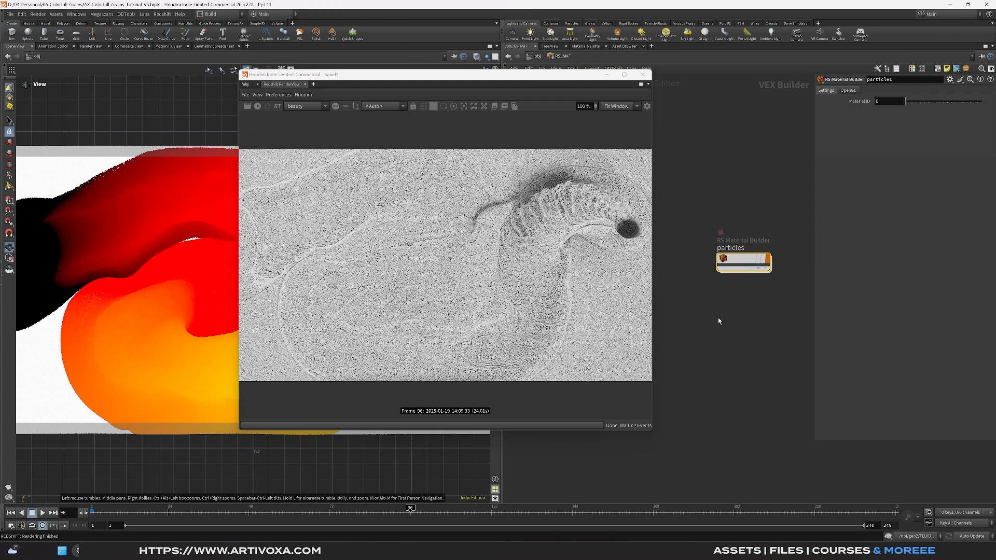
{"action": "key", "text": "Tab"}
{"action": "type", "text": "rs mate"}
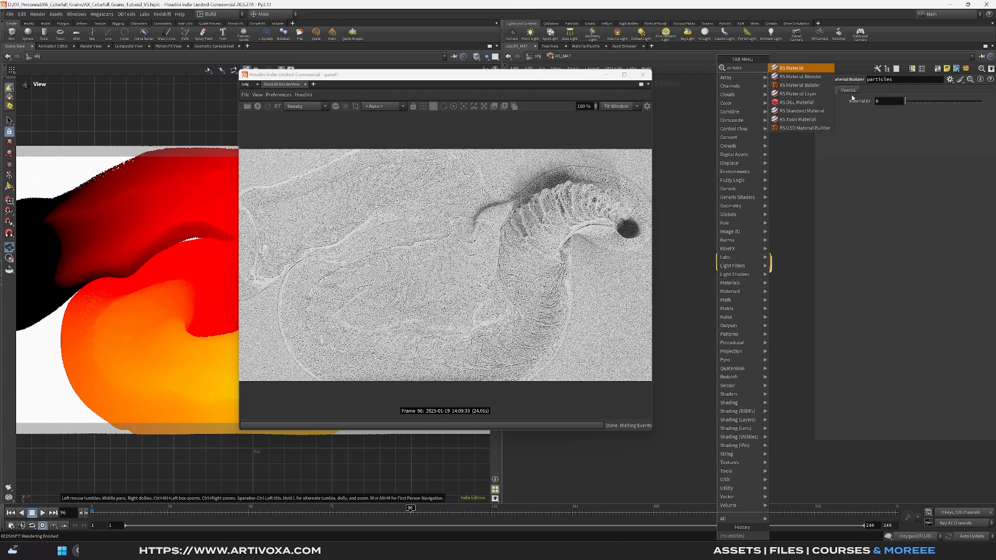
{"action": "left_click", "coordinate": [803, 86]}
{"action": "left_click", "coordinate": [733, 322]}
{"action": "type", "text": "particles_tutorial"}
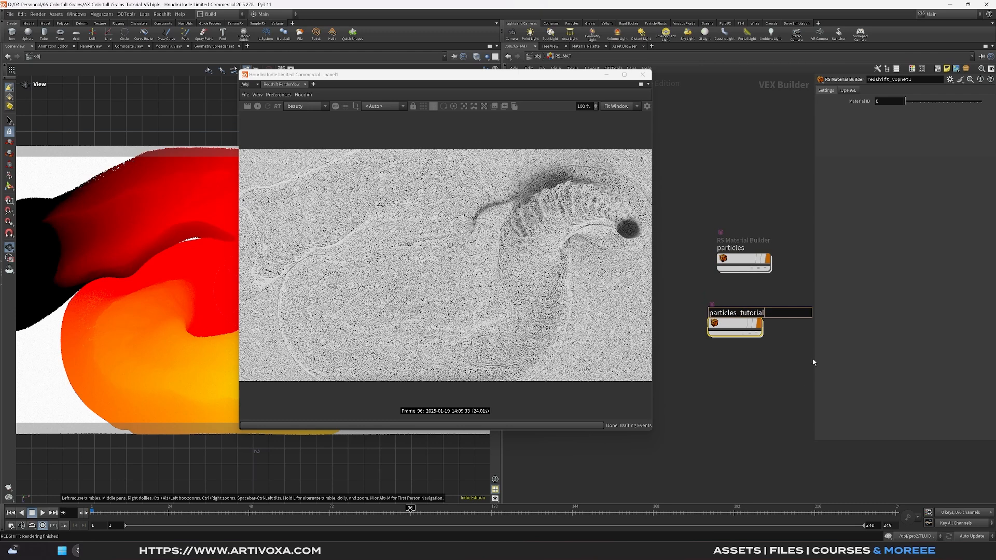
{"action": "key", "text": "Return"}
Step: Inside particles_tutorial, expand the StandardMaterial1 inputs and add an RS Point Attribute node reading the Cd attribute
{"action": "double_click", "coordinate": [733, 334]}
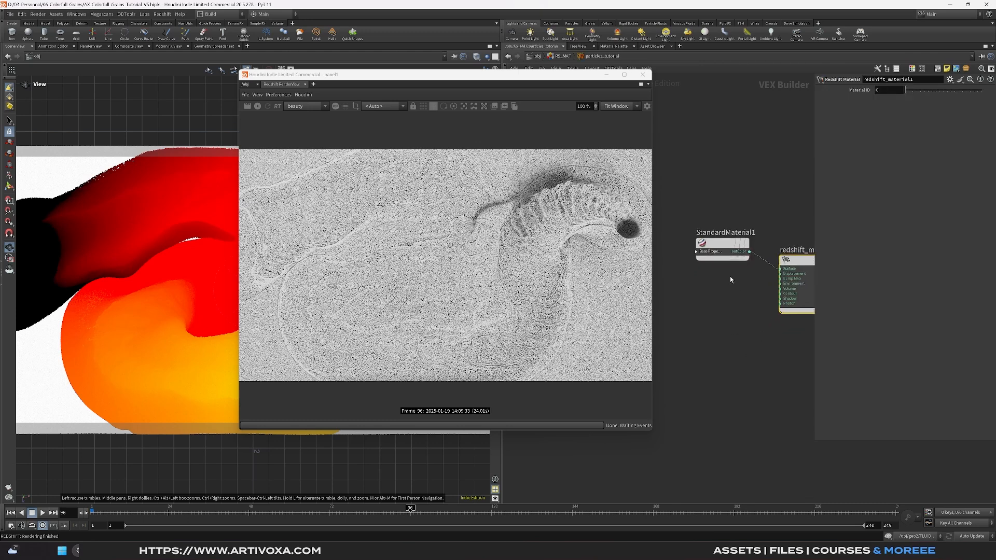
{"action": "left_click", "coordinate": [696, 253]}
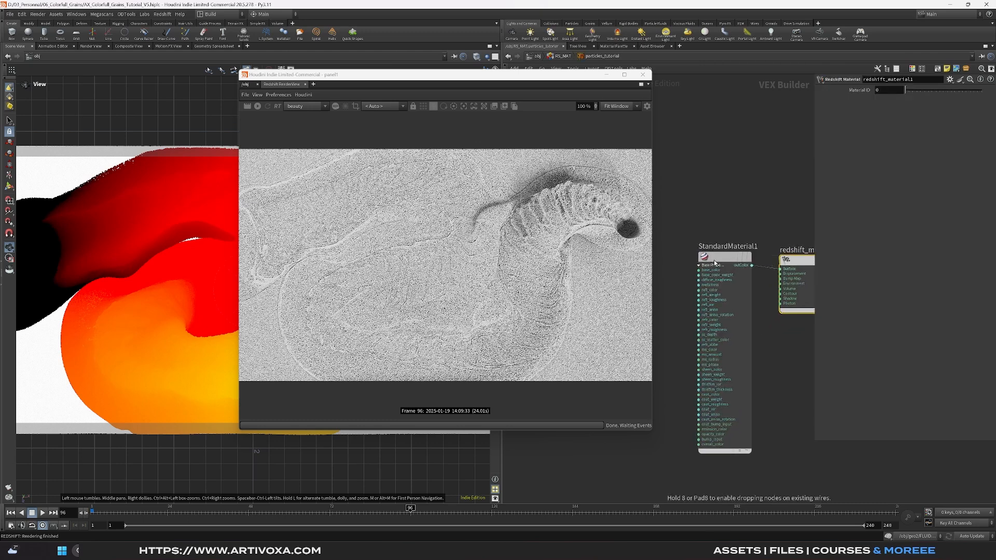
{"action": "scroll", "coordinate": [738, 276], "scroll_direction": "down", "scroll_amount": 1}
{"action": "middle_click_drag", "start_coordinate": [680, 277], "coordinate": [702, 294]}
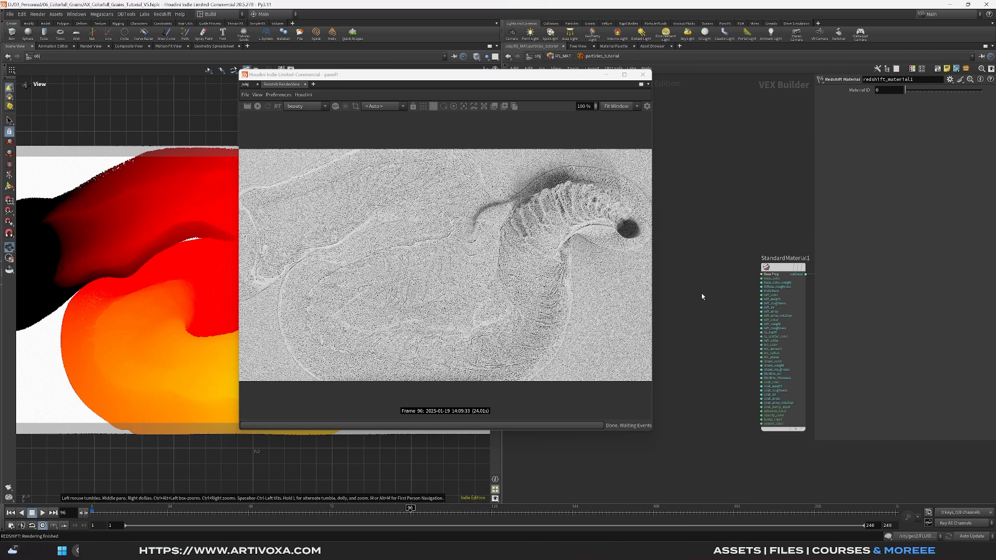
{"action": "key", "text": "Tab"}
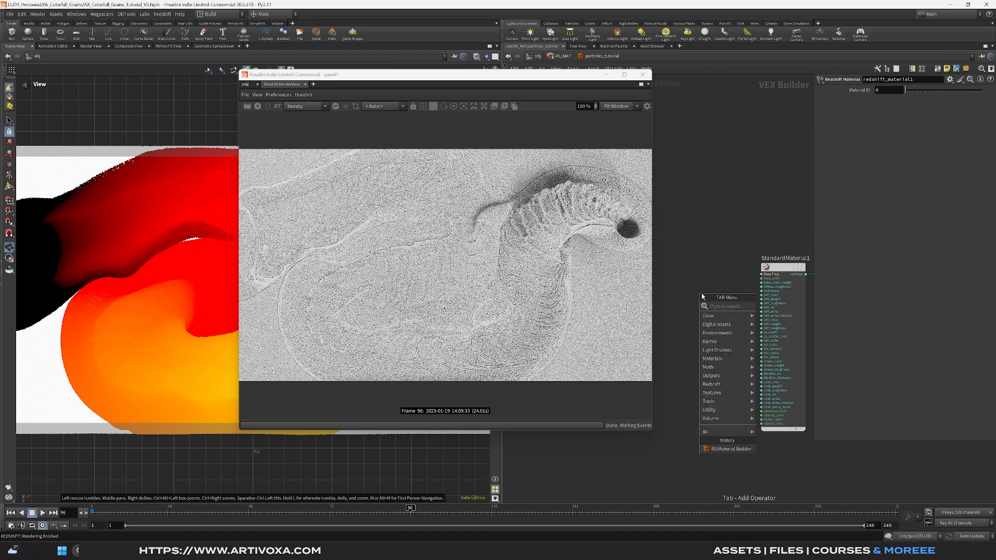
{"action": "type", "text": "rs po"}
{"action": "key", "text": "Return"}
{"action": "left_click", "coordinate": [696, 288]}
{"action": "scroll", "coordinate": [695, 280], "scroll_direction": "down", "scroll_amount": 1}
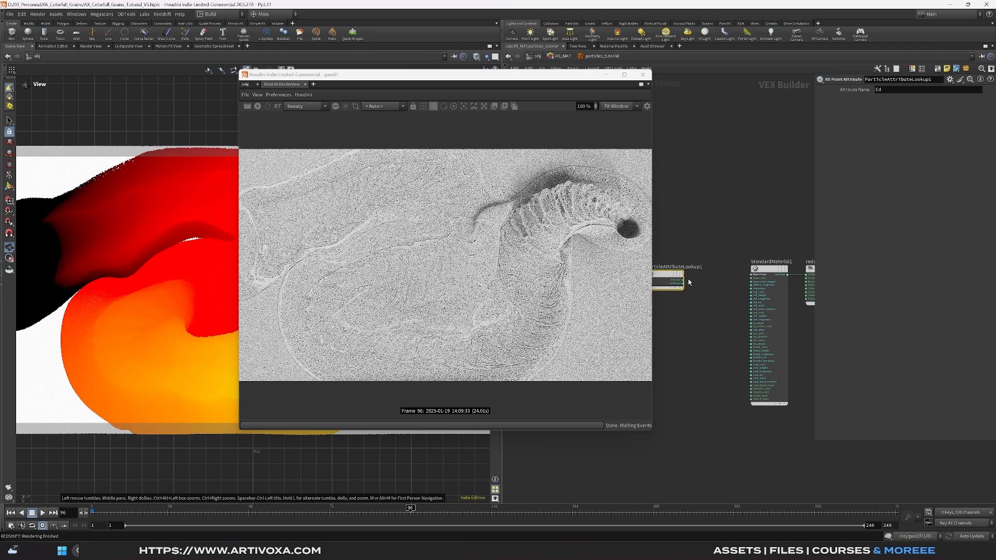
Step: Add an RS Ramp connected between the point attribute node and the base color of StandardMaterial1
{"action": "left_click_drag", "start_coordinate": [703, 281], "coordinate": [752, 279]}
{"action": "type", "text": "ramp"}
{"action": "key", "text": "Return"}
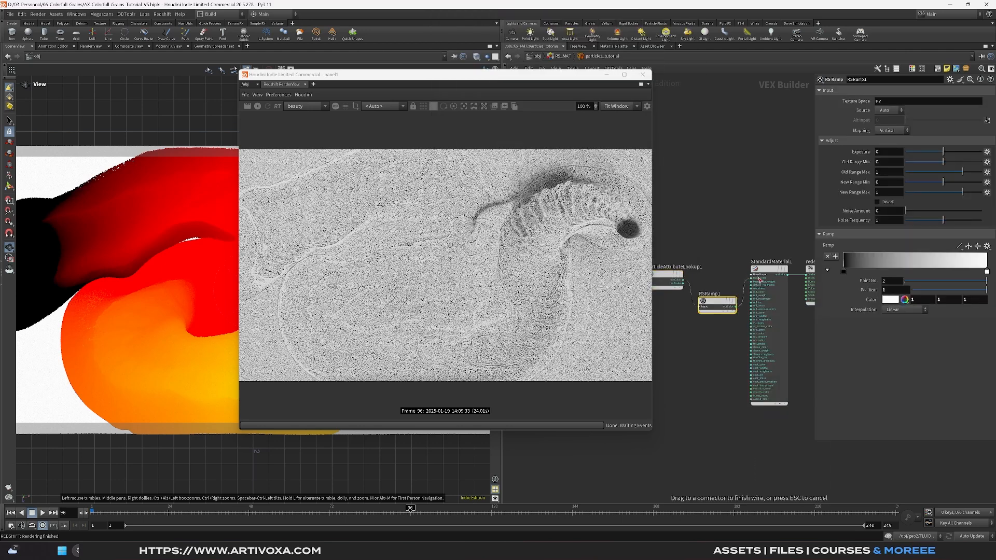
{"action": "left_click", "coordinate": [764, 294]}
{"action": "left_click", "coordinate": [717, 302]}
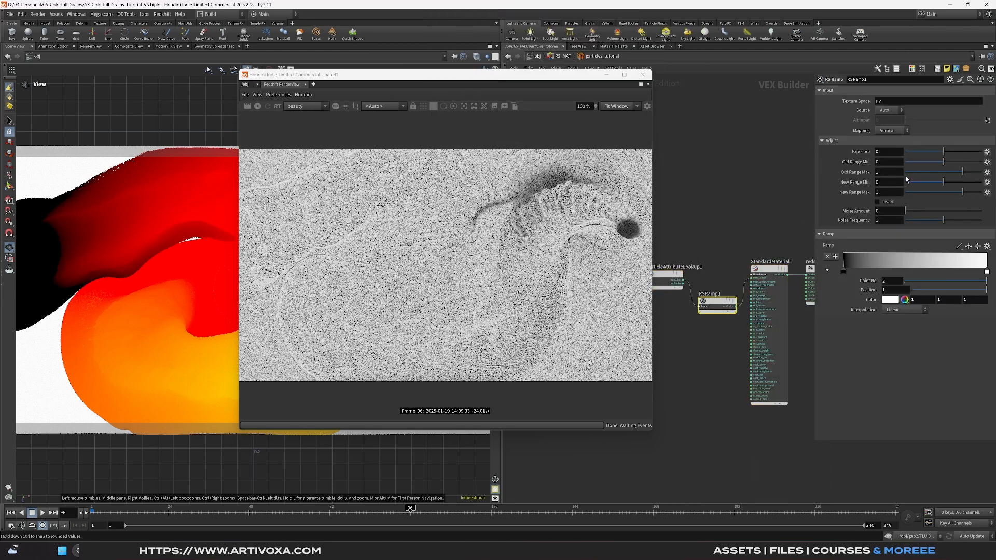
Step: Apply the black-purple-orange-yellow color preset to RSRamp1 and set its last point's color to white (FFFFFF)
{"action": "left_click", "coordinate": [982, 249]}
{"action": "left_click", "coordinate": [970, 296]}
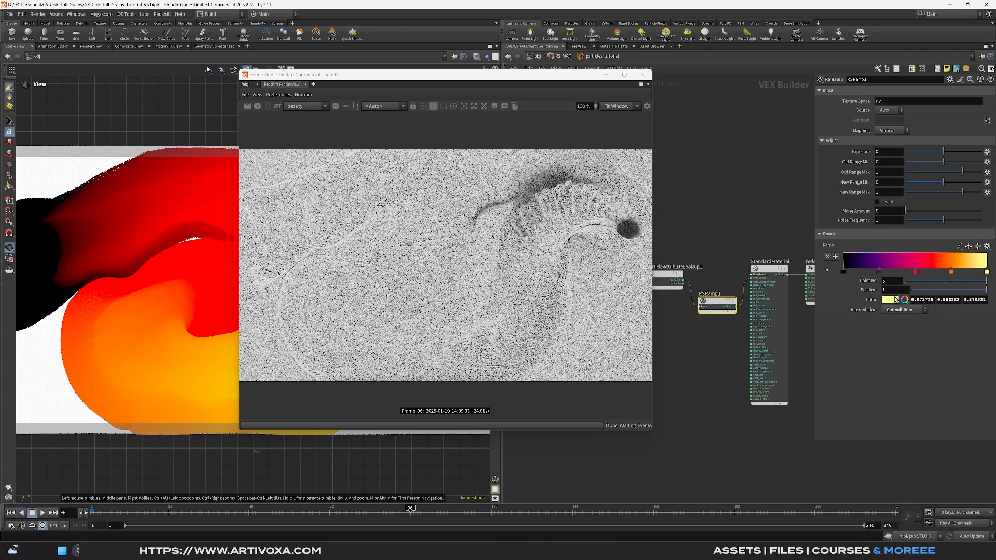
{"action": "left_click", "coordinate": [890, 300]}
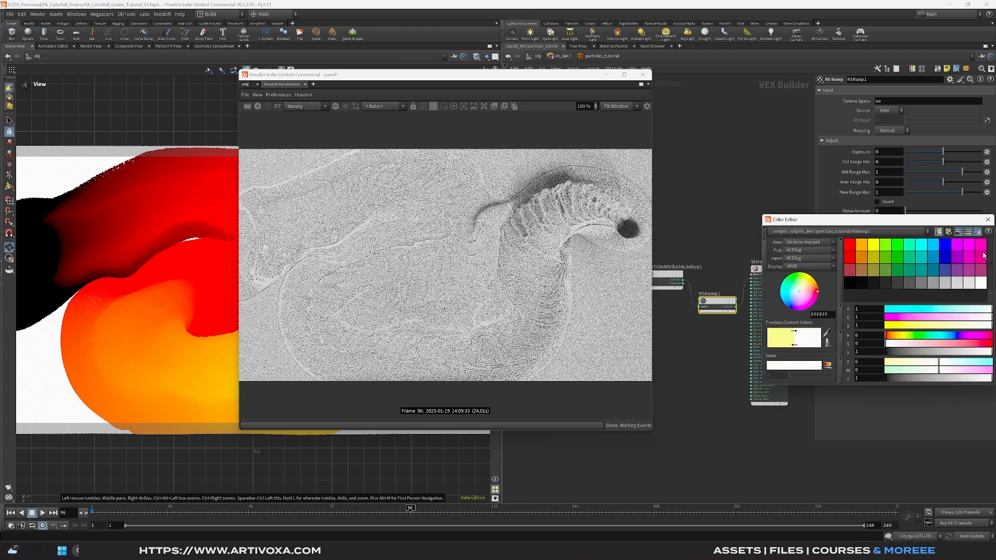
Step: Leave the material network and open the RNDR_PARTICLES_TUTORIAL geometry network
{"action": "middle_click_drag", "start_coordinate": [687, 121], "coordinate": [713, 125]}
{"action": "left_click_drag", "start_coordinate": [560, 76], "coordinate": [384, 78]}
{"action": "left_click", "coordinate": [533, 56]}
{"action": "middle_click_drag", "start_coordinate": [614, 311], "coordinate": [720, 324]}
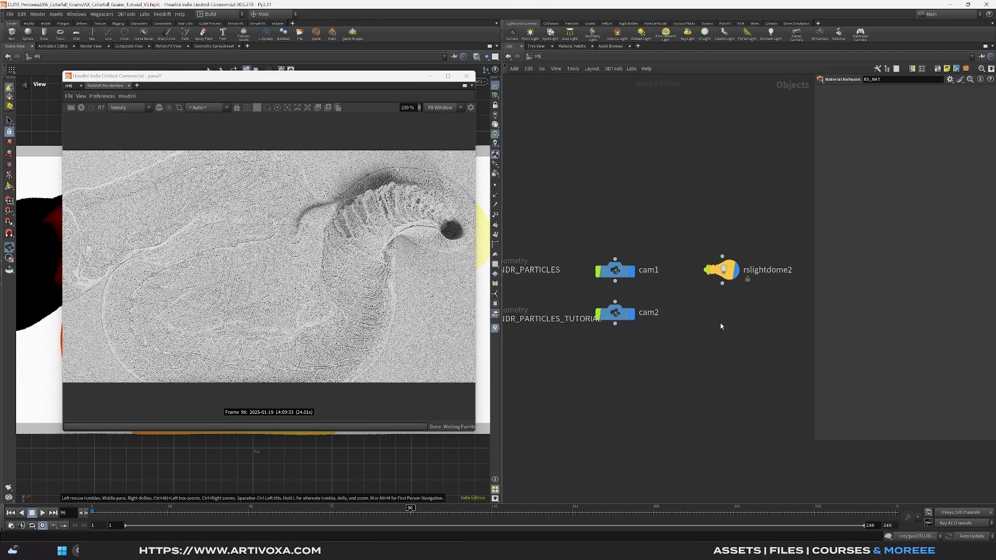
{"action": "middle_click_drag", "start_coordinate": [582, 338], "coordinate": [684, 329]}
{"action": "double_click", "coordinate": [573, 311]}
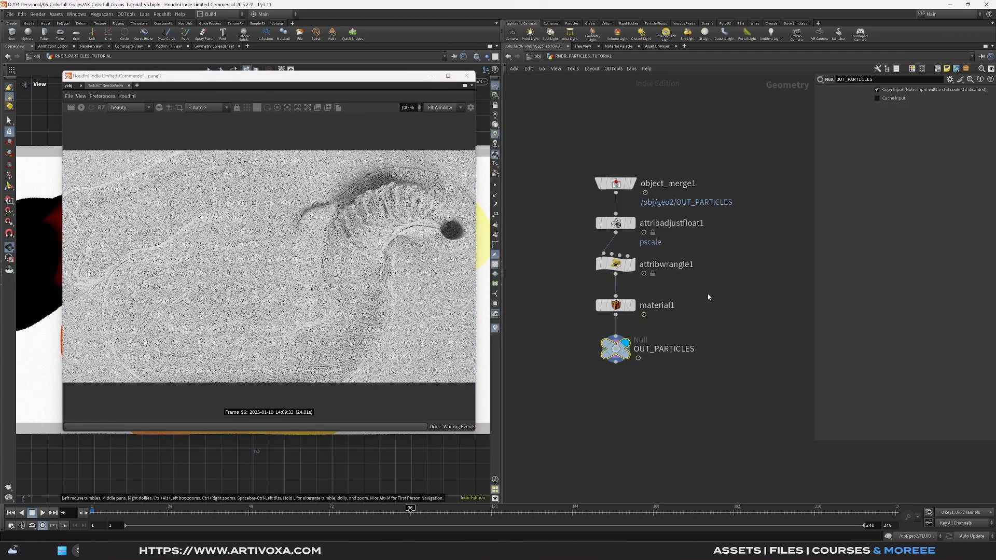
Step: Assign the particles_tutorial material from RS_MAT in the material1 node and render the particles in the Redshift RenderView
{"action": "left_click", "coordinate": [982, 149]}
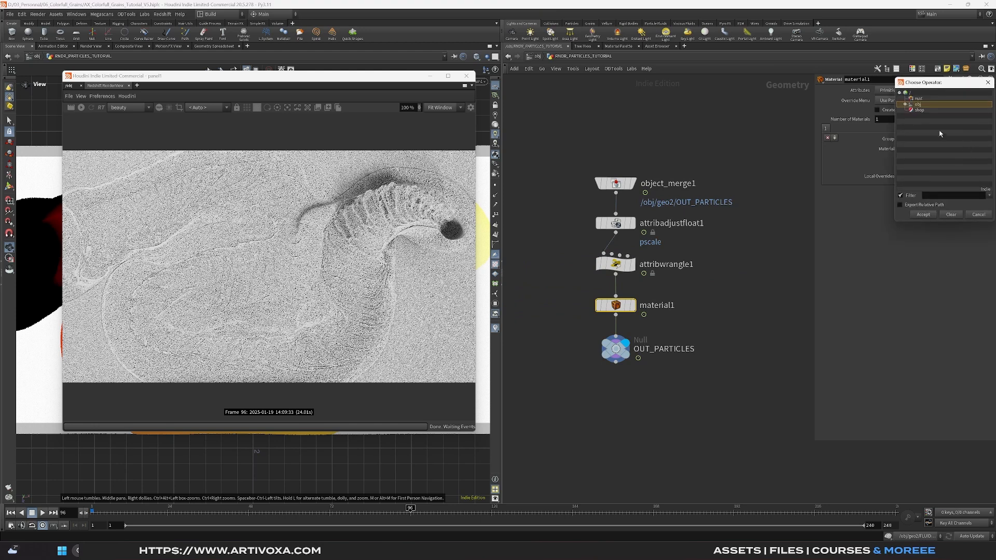
{"action": "left_click", "coordinate": [911, 116]}
{"action": "left_click", "coordinate": [911, 110]}
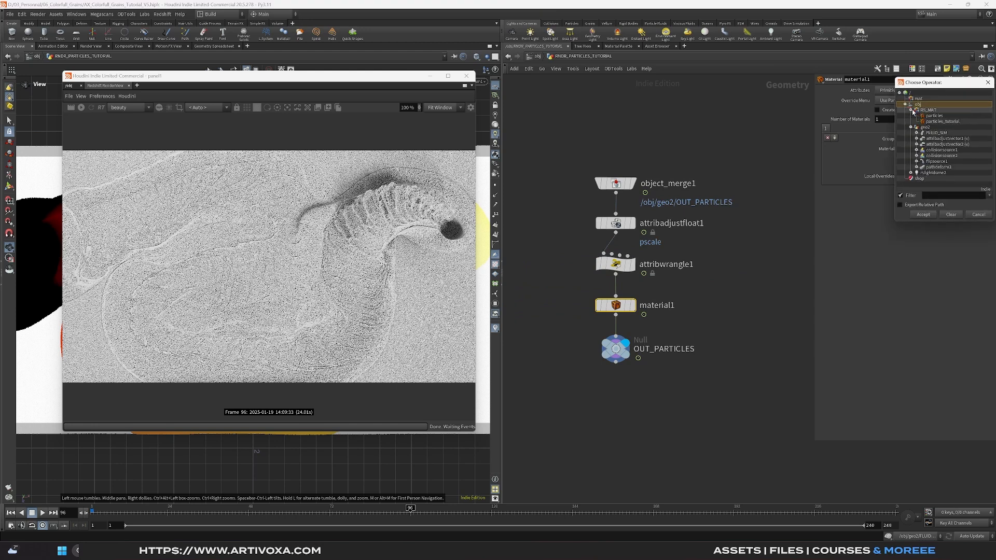
{"action": "left_click", "coordinate": [943, 121]}
{"action": "left_click", "coordinate": [923, 214]}
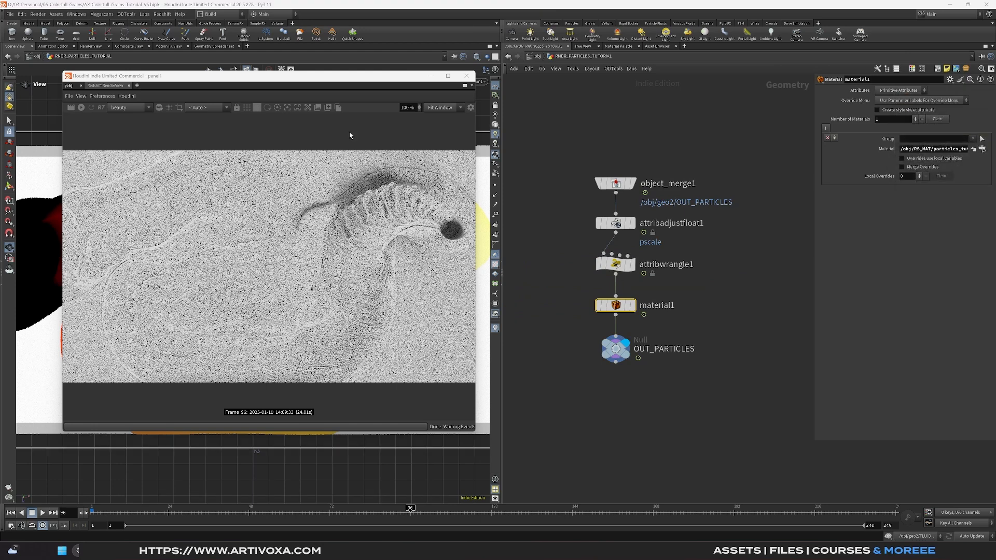
{"action": "left_click_drag", "start_coordinate": [337, 82], "coordinate": [454, 101]}
{"action": "left_click", "coordinate": [199, 126]}
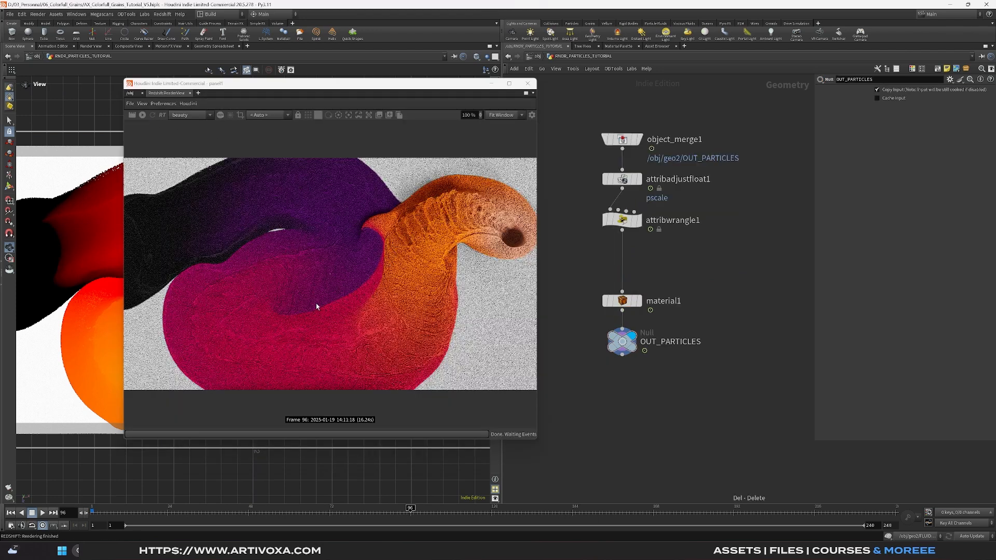
Step: Add an Attribute Blur node between attribwrangle1 and material1
{"action": "middle_click_drag", "start_coordinate": [680, 263], "coordinate": [685, 264]}
{"action": "key", "text": "Tab"}
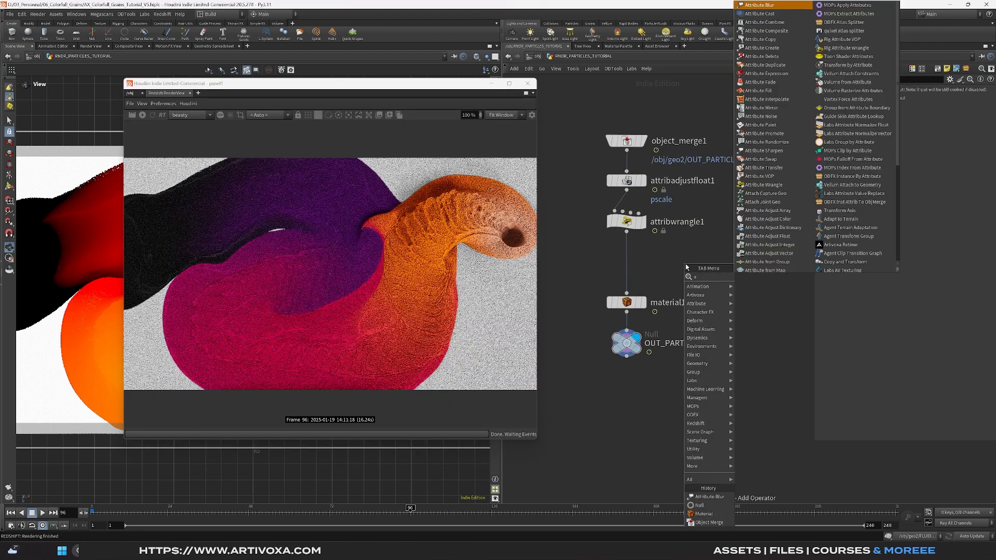
{"action": "type", "text": "times"}
{"action": "key", "text": "Return"}
{"action": "left_click", "coordinate": [685, 263]}
{"action": "left_click_drag", "start_coordinate": [685, 263], "coordinate": [634, 264]}
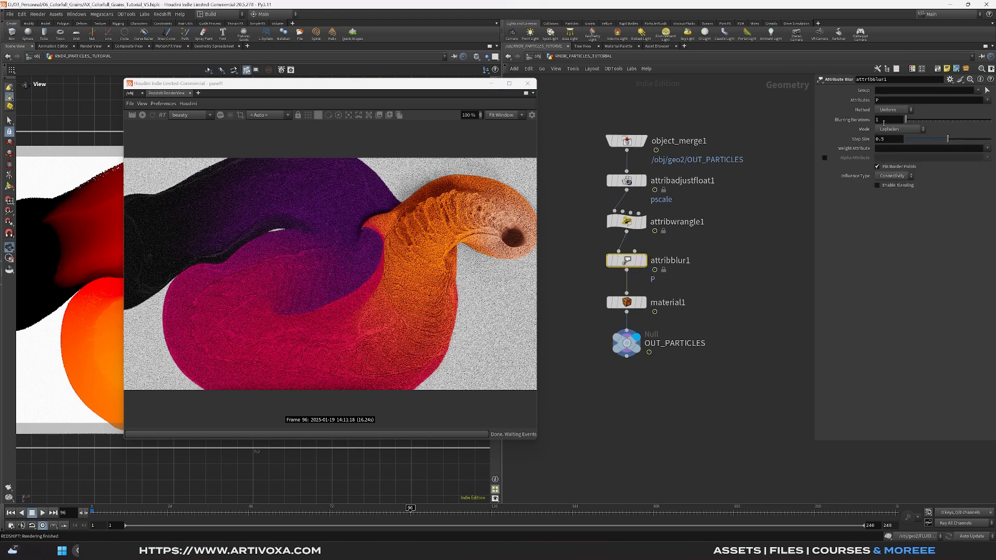
Step: Make attribblur1 blur Cd by Proximity with 50 blurring iterations and border point pinning turned off
{"action": "left_click", "coordinate": [897, 102]}
{"action": "type", "text": "Cd"}
{"action": "key", "text": "Return"}
{"action": "left_click", "coordinate": [877, 167]}
{"action": "left_click", "coordinate": [893, 177]}
{"action": "left_click", "coordinate": [892, 193]}
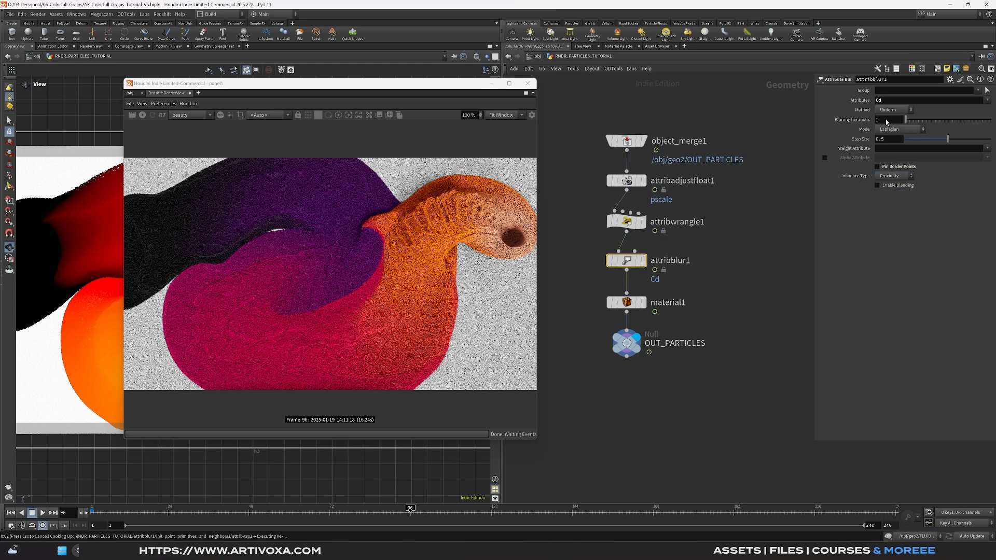
{"action": "type", "text": "50"}
{"action": "key", "text": "Return"}
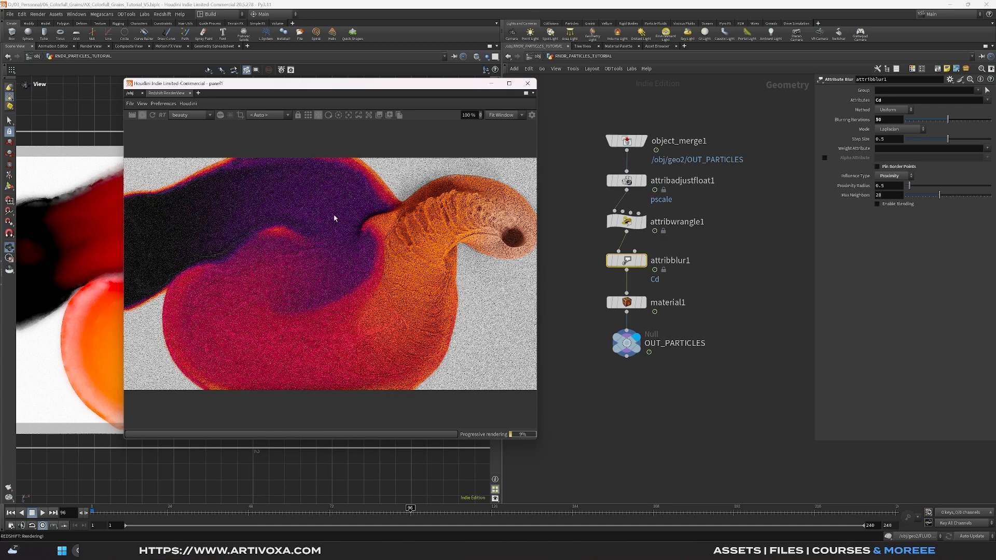
Step: Inside the particles_tutorial material, try the Plasma preset on RSRamp1 and replace it with the Twilight preset
{"action": "left_click", "coordinate": [538, 57]}
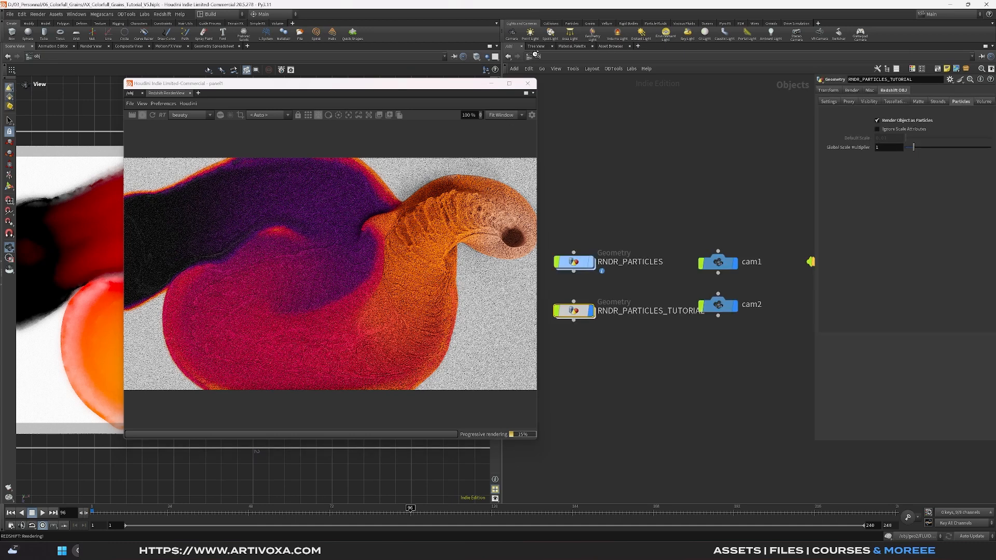
{"action": "double_click", "coordinate": [656, 248]}
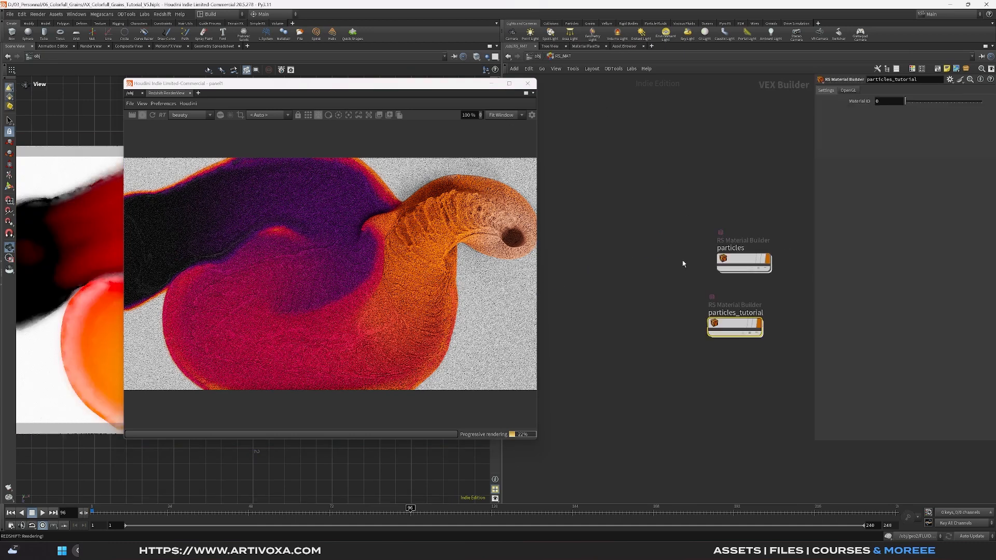
{"action": "middle_click_drag", "start_coordinate": [684, 290], "coordinate": [624, 274]}
{"action": "double_click", "coordinate": [674, 312]}
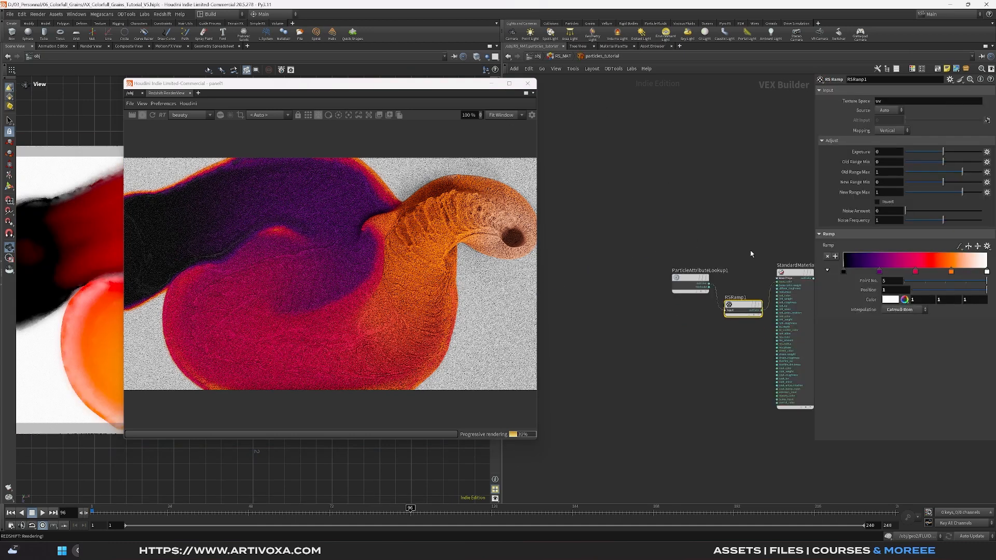
{"action": "left_click", "coordinate": [987, 246]}
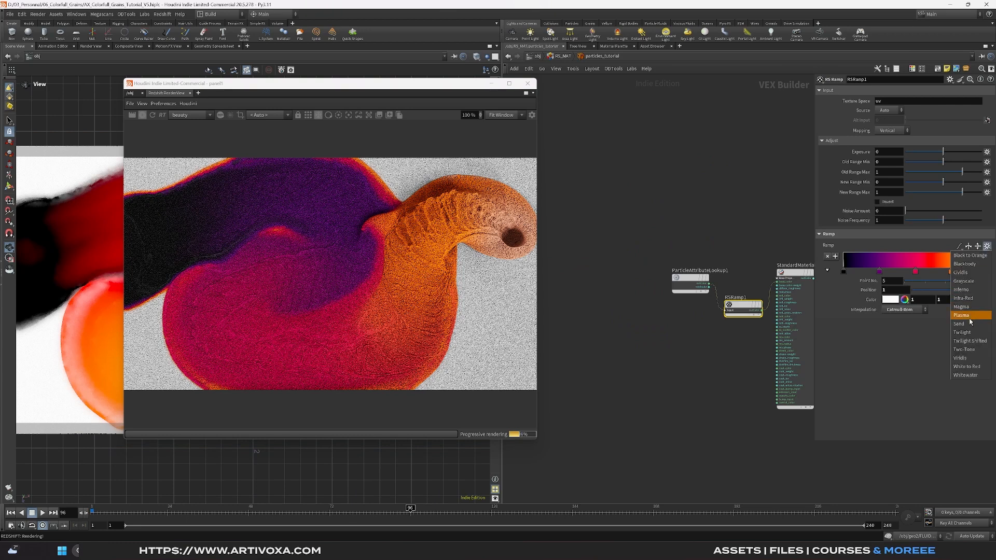
{"action": "left_click", "coordinate": [971, 320]}
{"action": "left_click", "coordinate": [987, 246]}
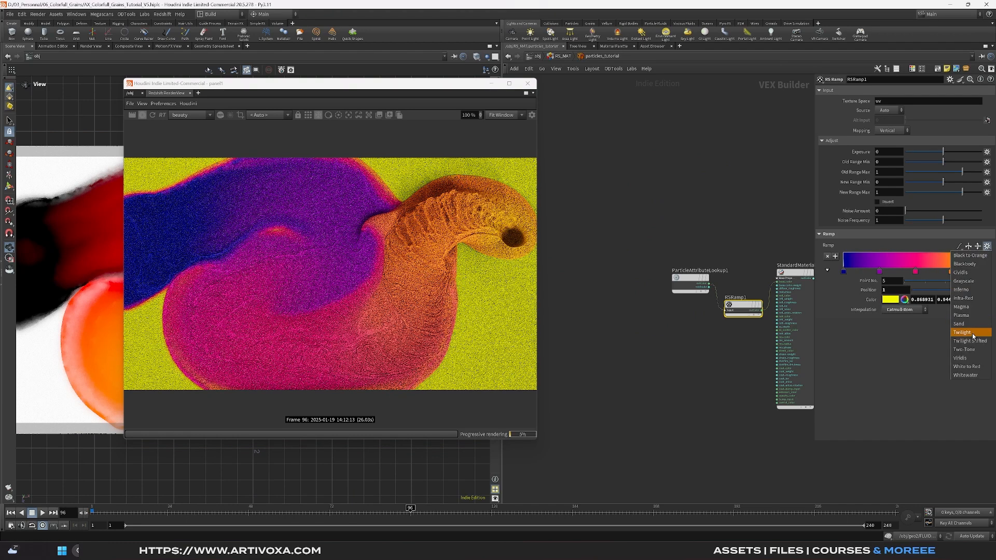
{"action": "left_click", "coordinate": [971, 333]}
Step: Set RSRamp1's first point to pure blue (0, 0, 1) and reposition the point attribute and ramp nodes
{"action": "left_click", "coordinate": [987, 246]}
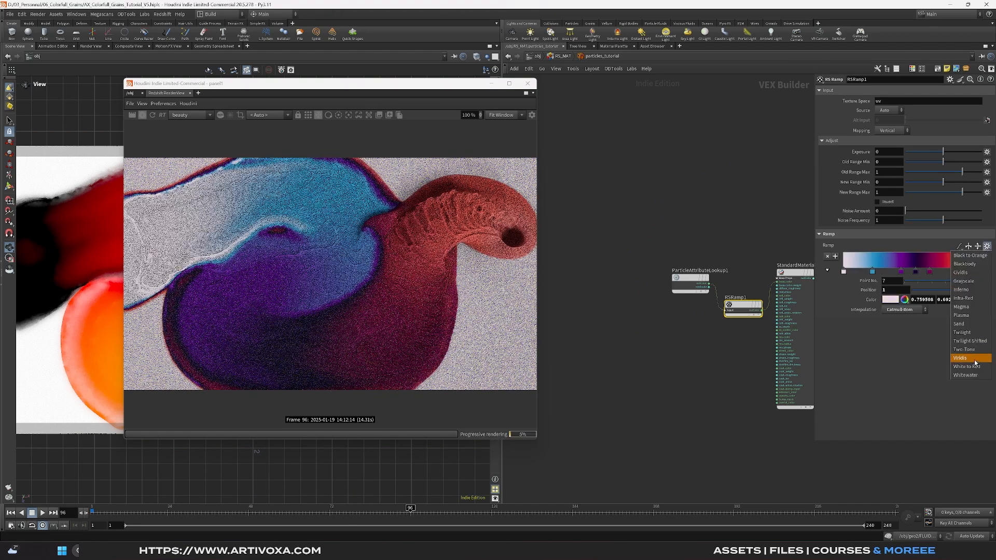
{"action": "left_click", "coordinate": [971, 341]}
{"action": "left_click_drag", "start_coordinate": [690, 284], "coordinate": [666, 287]}
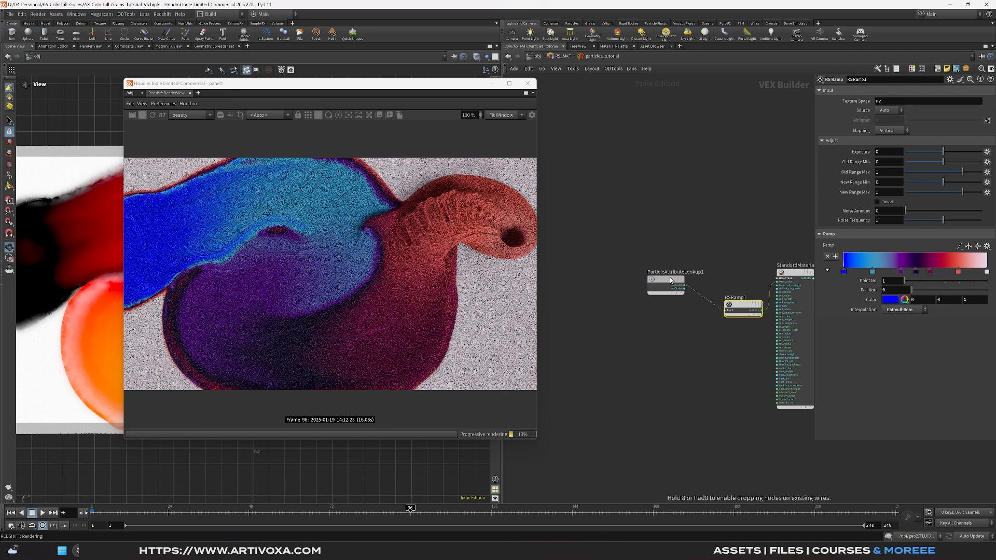
{"action": "left_click_drag", "start_coordinate": [742, 311], "coordinate": [729, 298]}
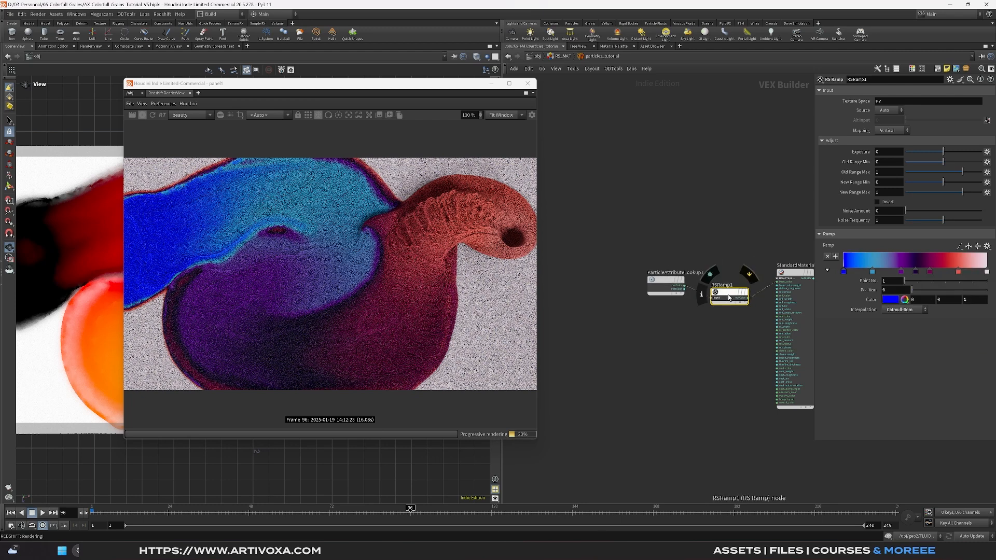